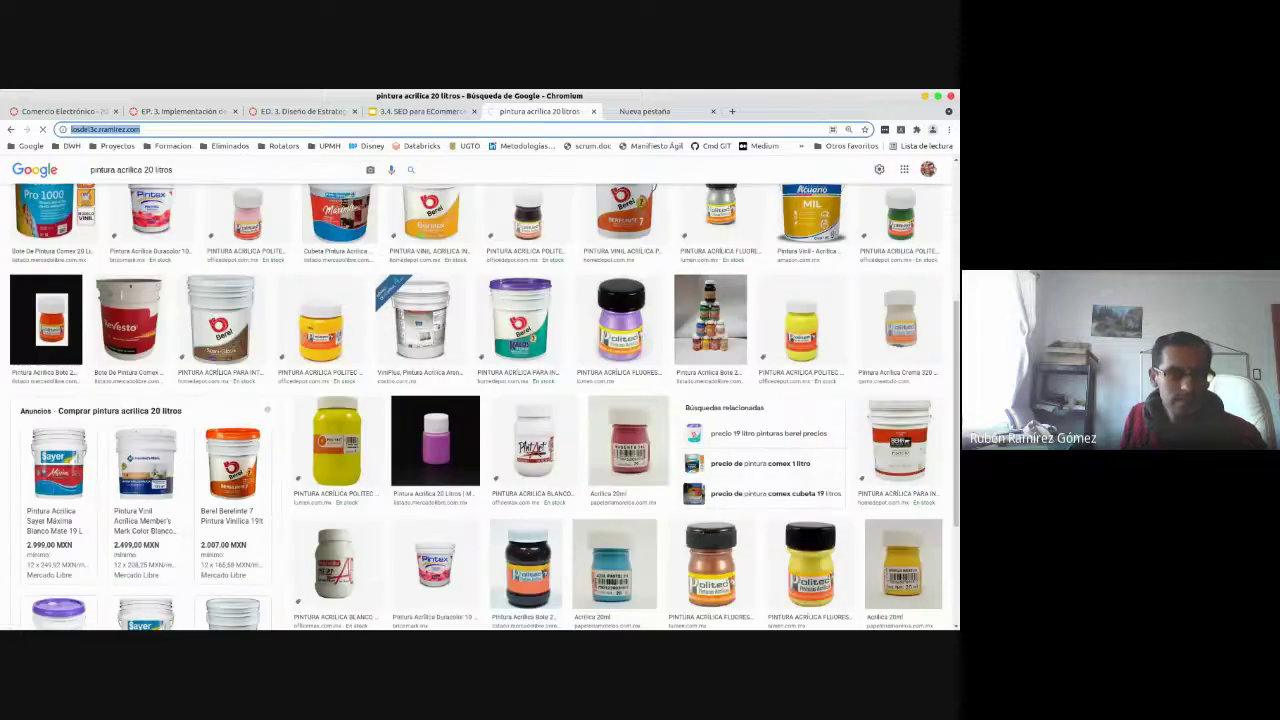
- Copy the stored admin password from line 2 of the notes file, then minimize Sublime Text
{"action": "key", "text": "alt+Tab"}
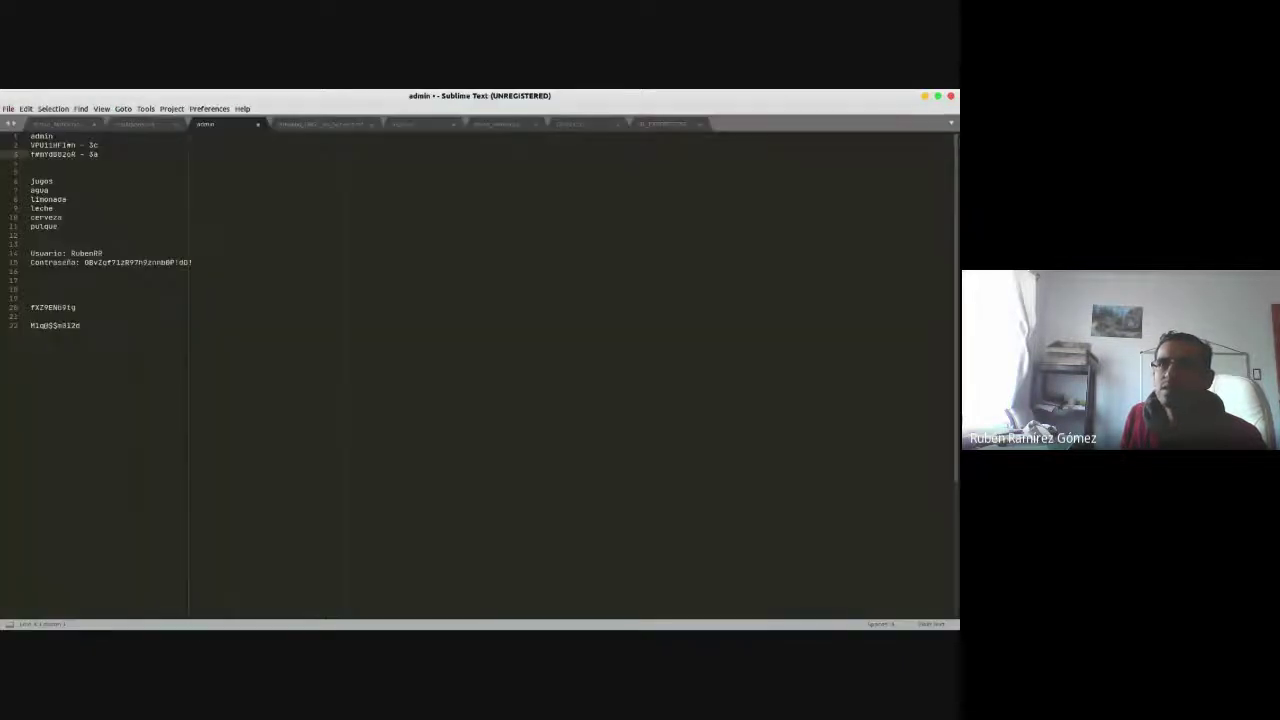
{"action": "left_click_drag", "start_coordinate": [78, 145], "coordinate": [27, 147]}
{"action": "key", "text": "ctrl+c"}
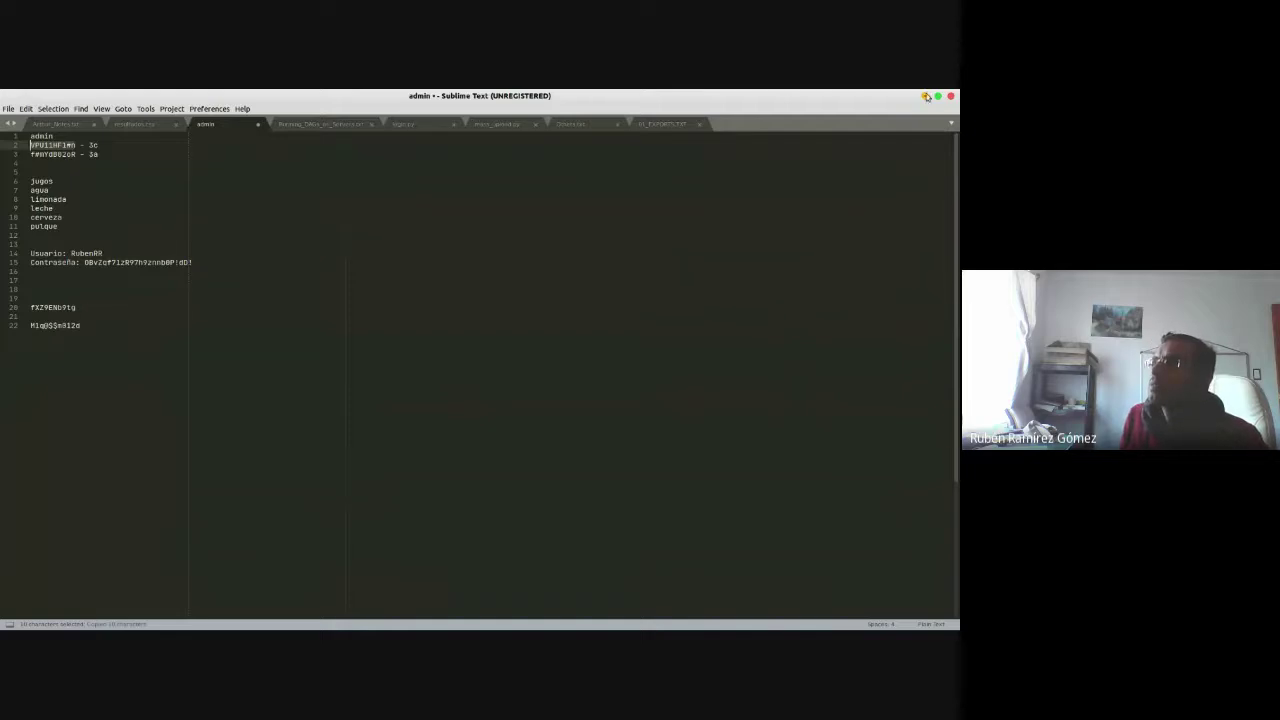
{"action": "left_click", "coordinate": [925, 96]}
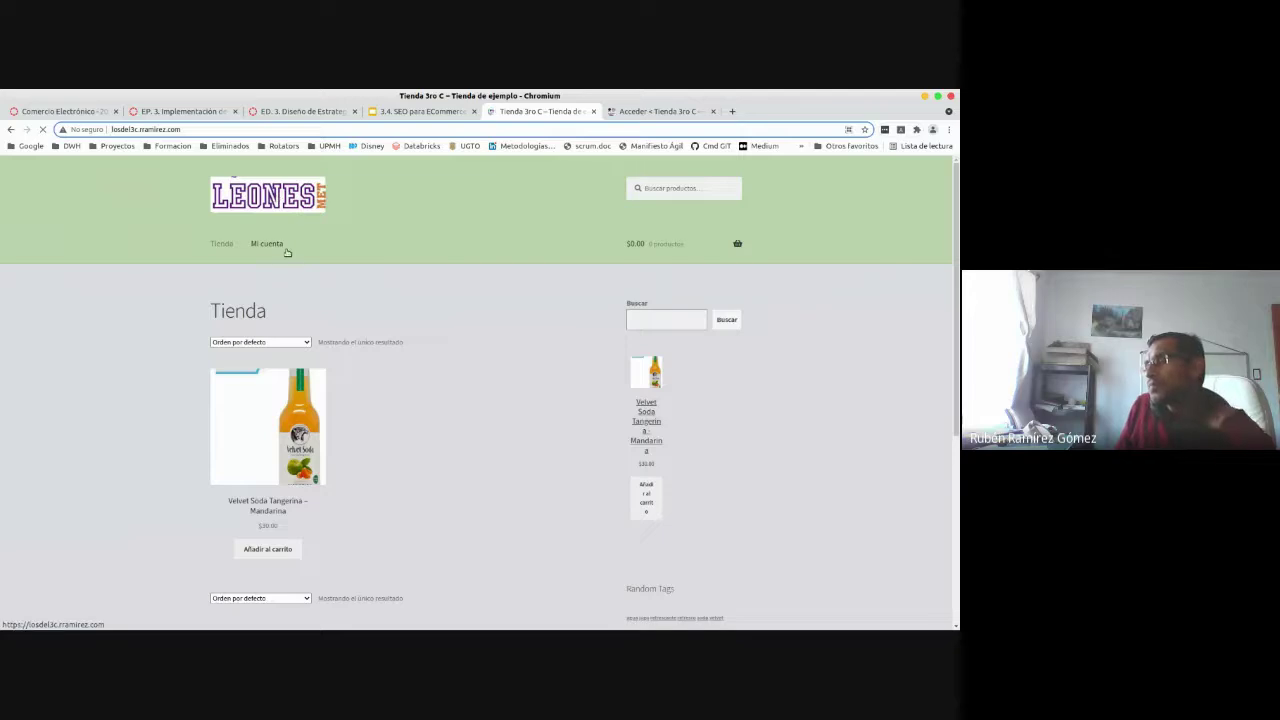
- Log in to the WordPress admin as admin with the stored password
{"action": "left_click", "coordinate": [645, 111]}
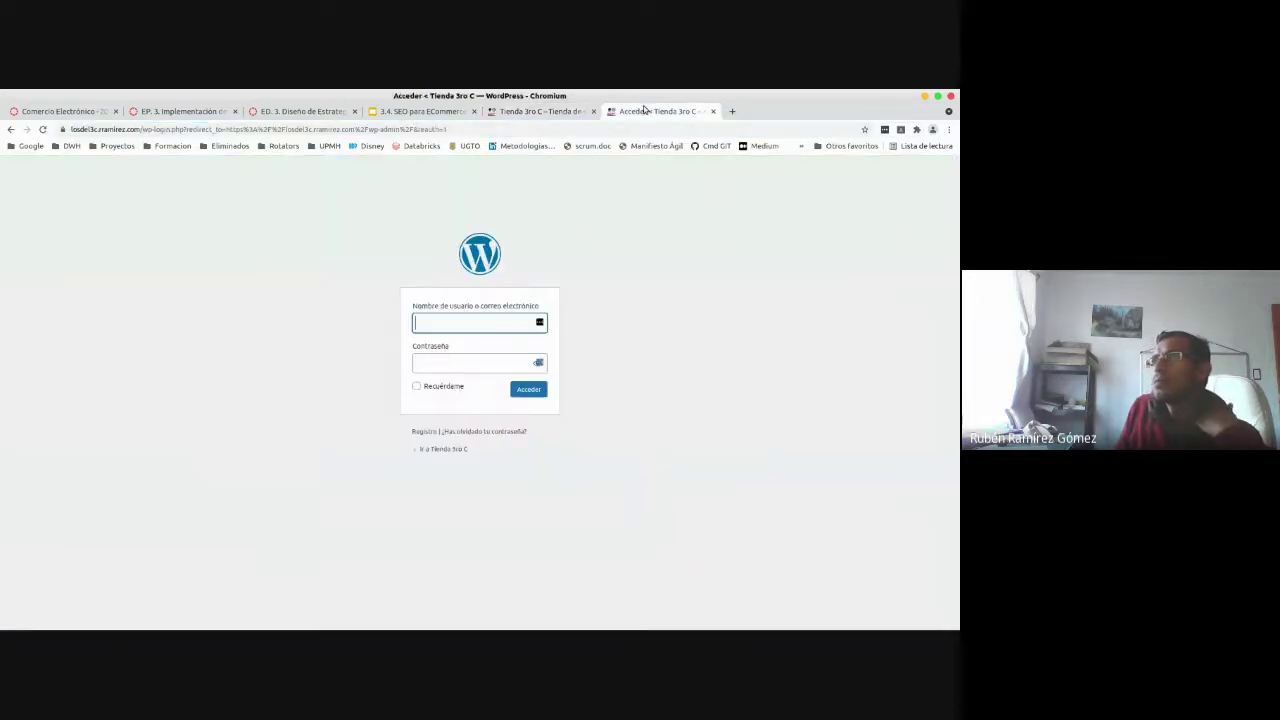
{"action": "left_click", "coordinate": [482, 322]}
{"action": "type", "text": "admin"}
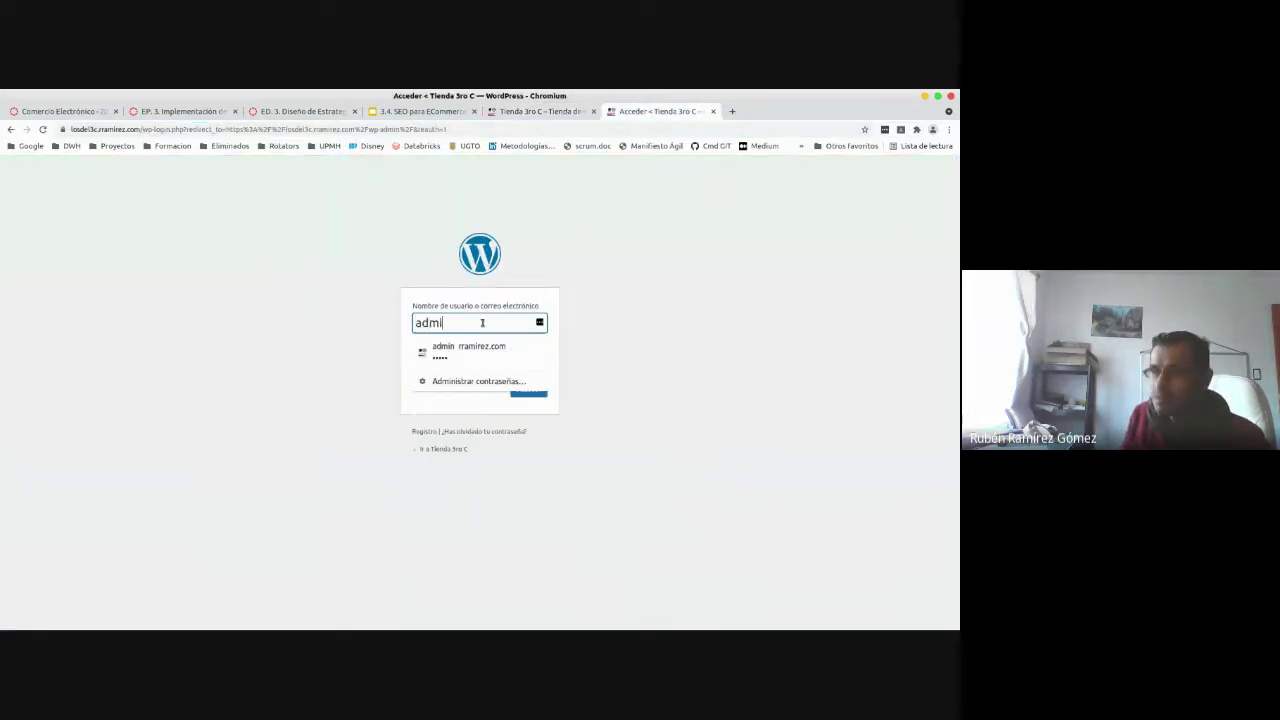
{"action": "key", "text": "Tab"}
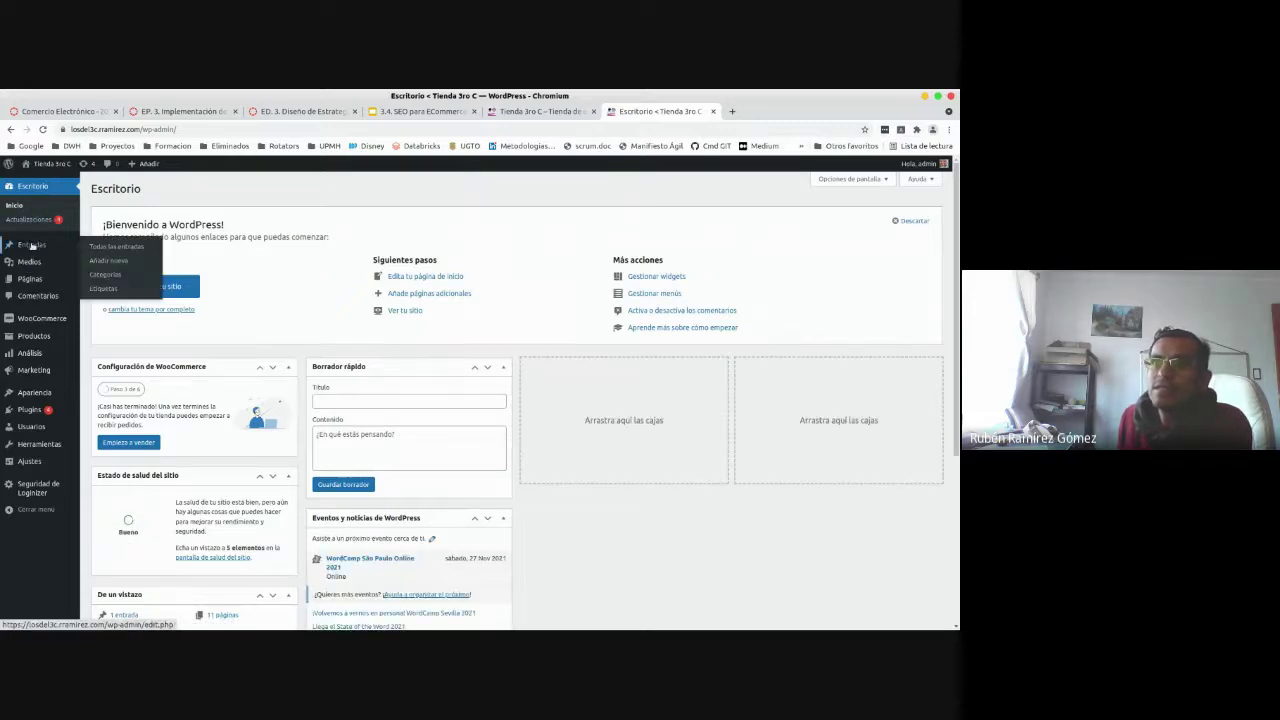
- Start a new post from Entradas and open a blank browser tab
{"action": "left_click", "coordinate": [106, 246]}
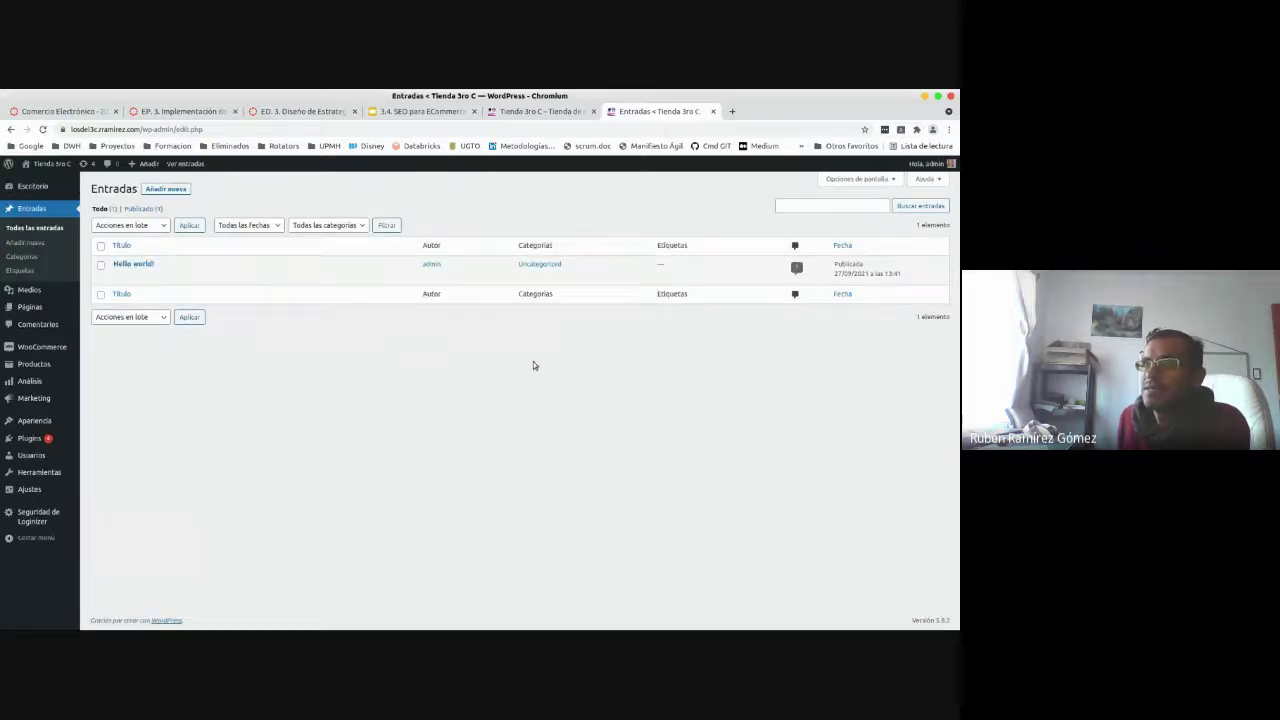
{"action": "left_click", "coordinate": [163, 189]}
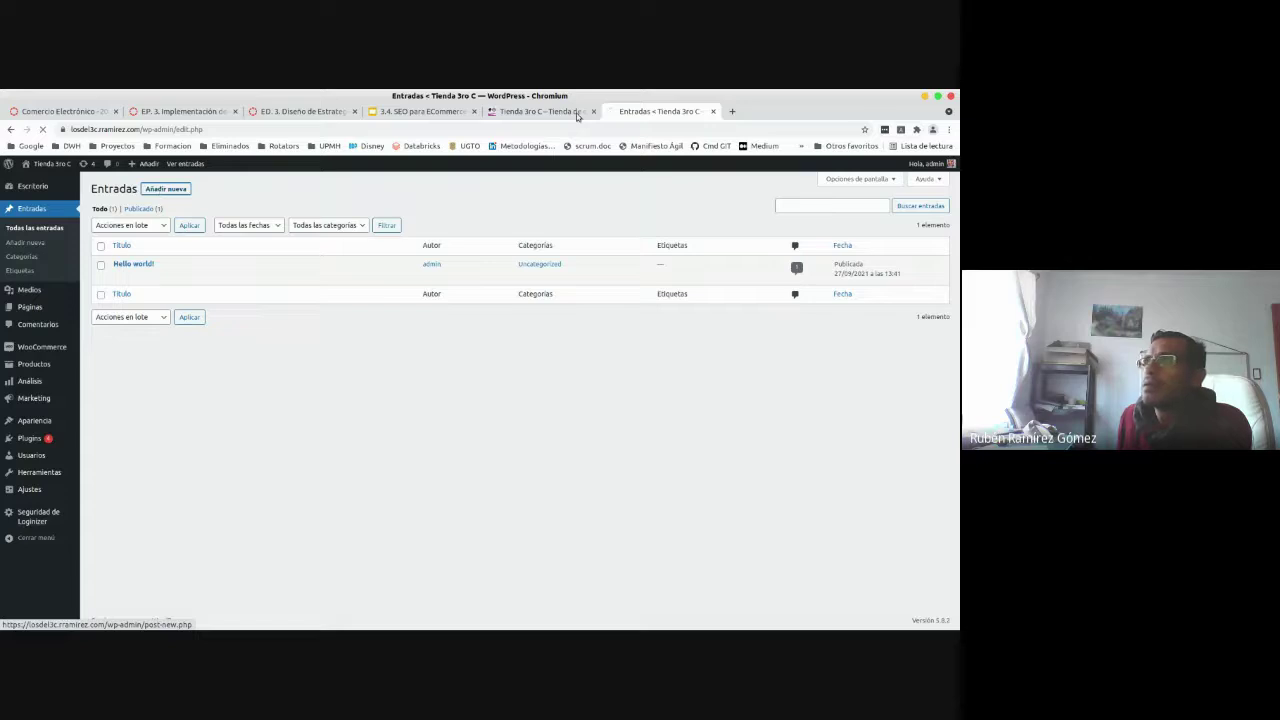
{"action": "left_click", "coordinate": [732, 111]}
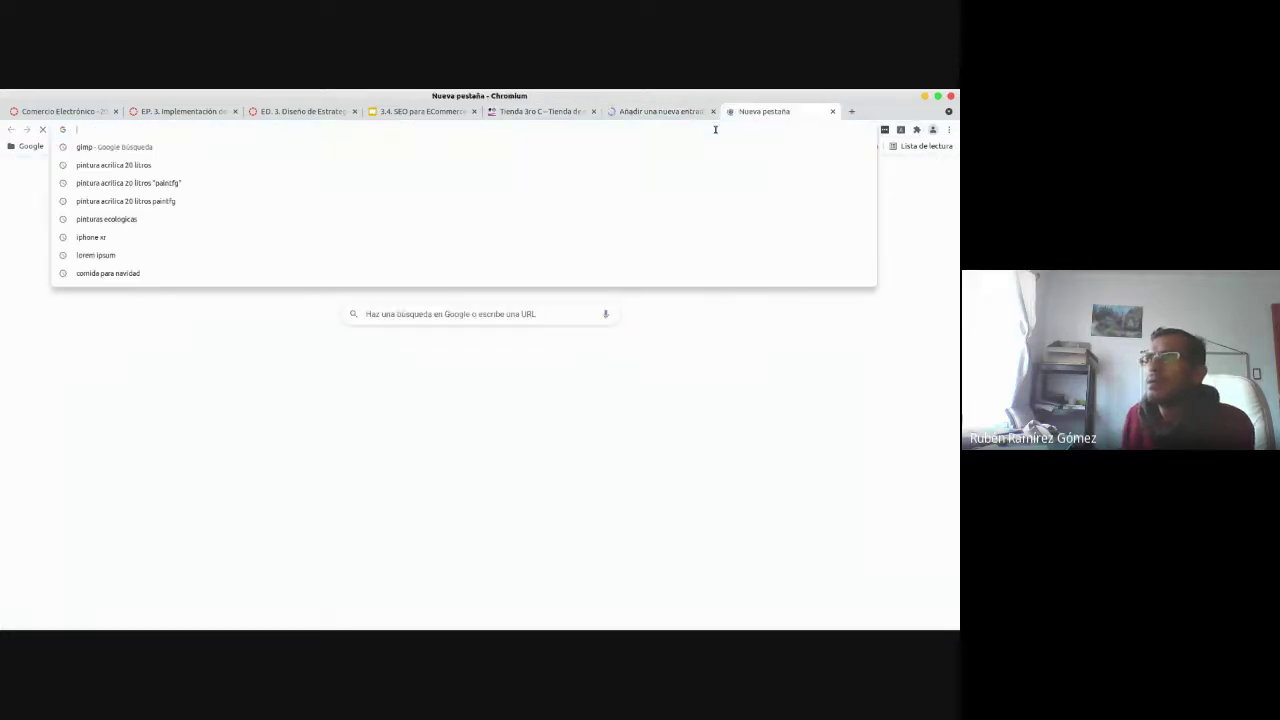
- Search the web for 'lorem ipsum' and open lipsum.com
{"action": "type", "text": "lo"}
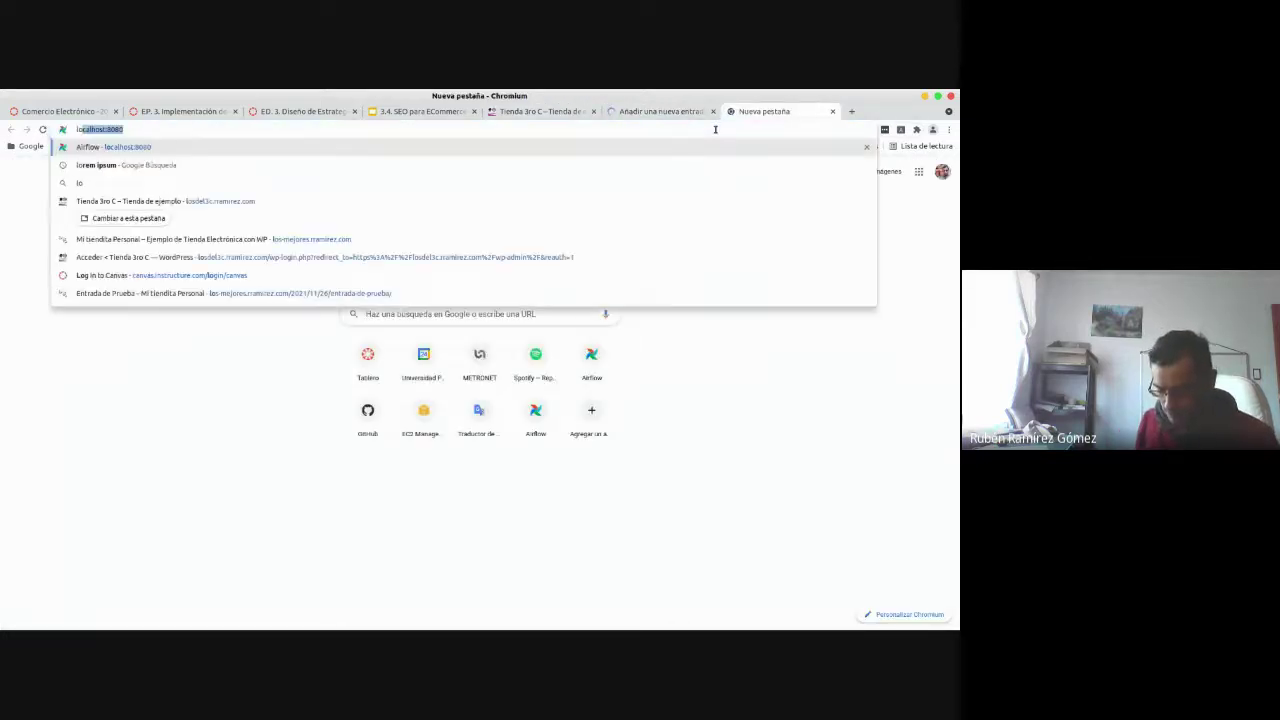
{"action": "type", "text": "rem ipsum"}
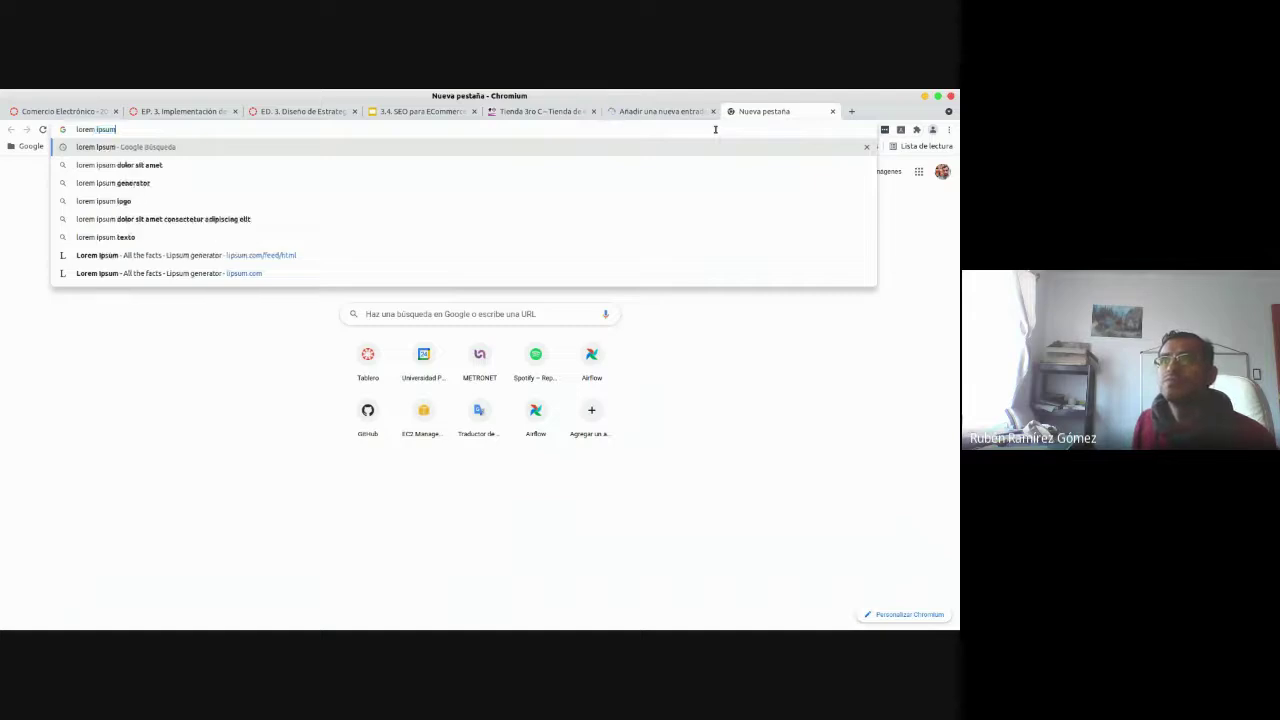
{"action": "key", "text": "Return"}
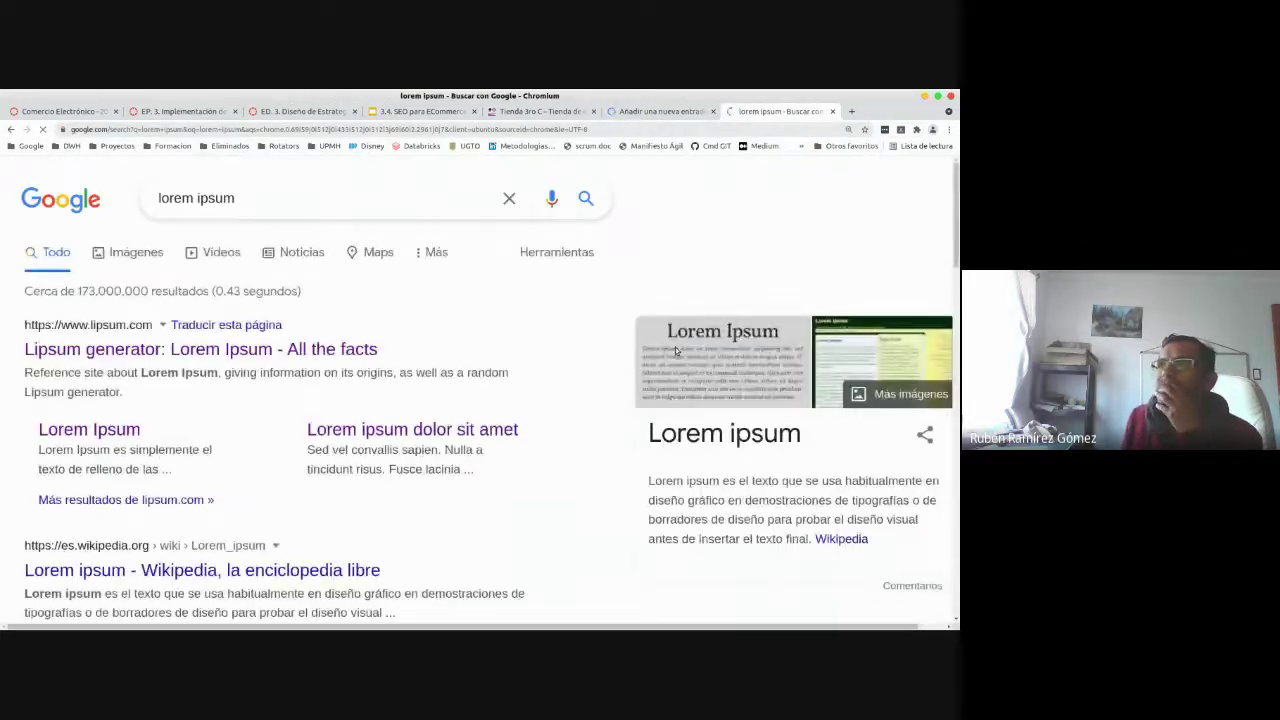
{"action": "left_click", "coordinate": [258, 355]}
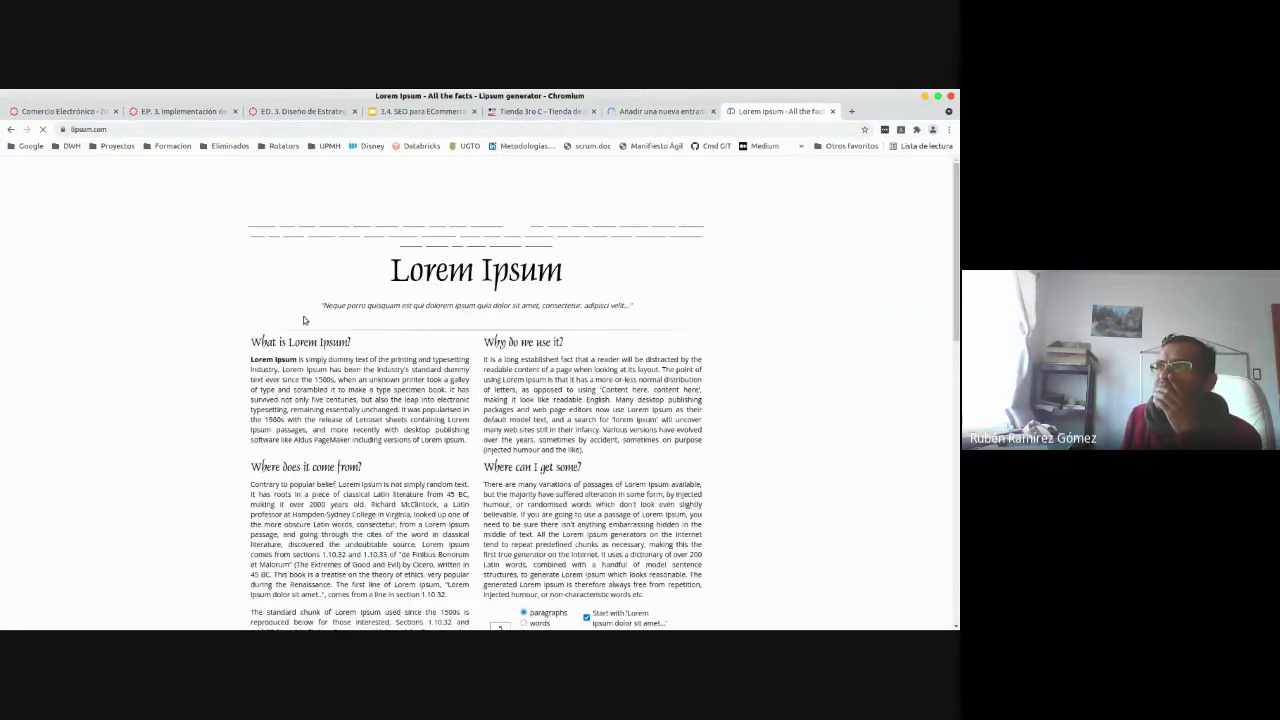
- Generate five Lorem Ipsum paragraphs, select them all, and return to the new post
{"action": "scroll", "coordinate": [683, 438], "scroll_direction": "down", "scroll_amount": 4}
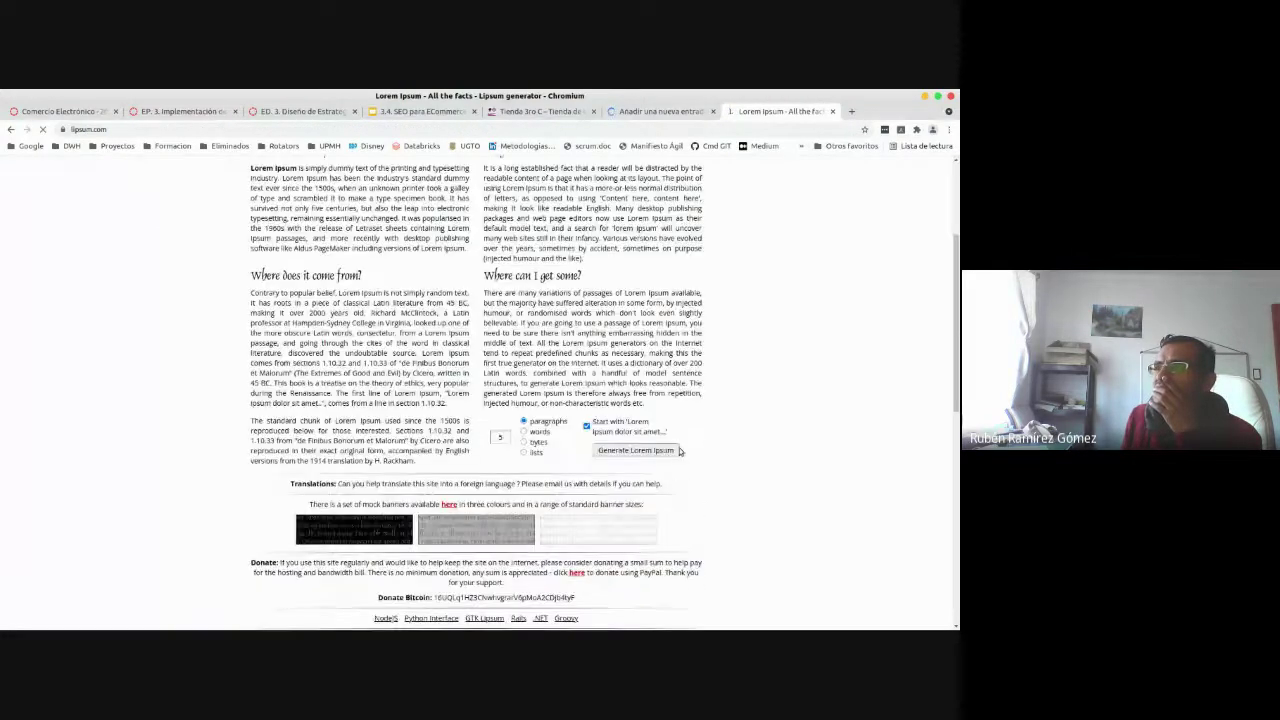
{"action": "scroll", "coordinate": [660, 440], "scroll_direction": "down", "scroll_amount": 1}
{"action": "left_click", "coordinate": [638, 429]}
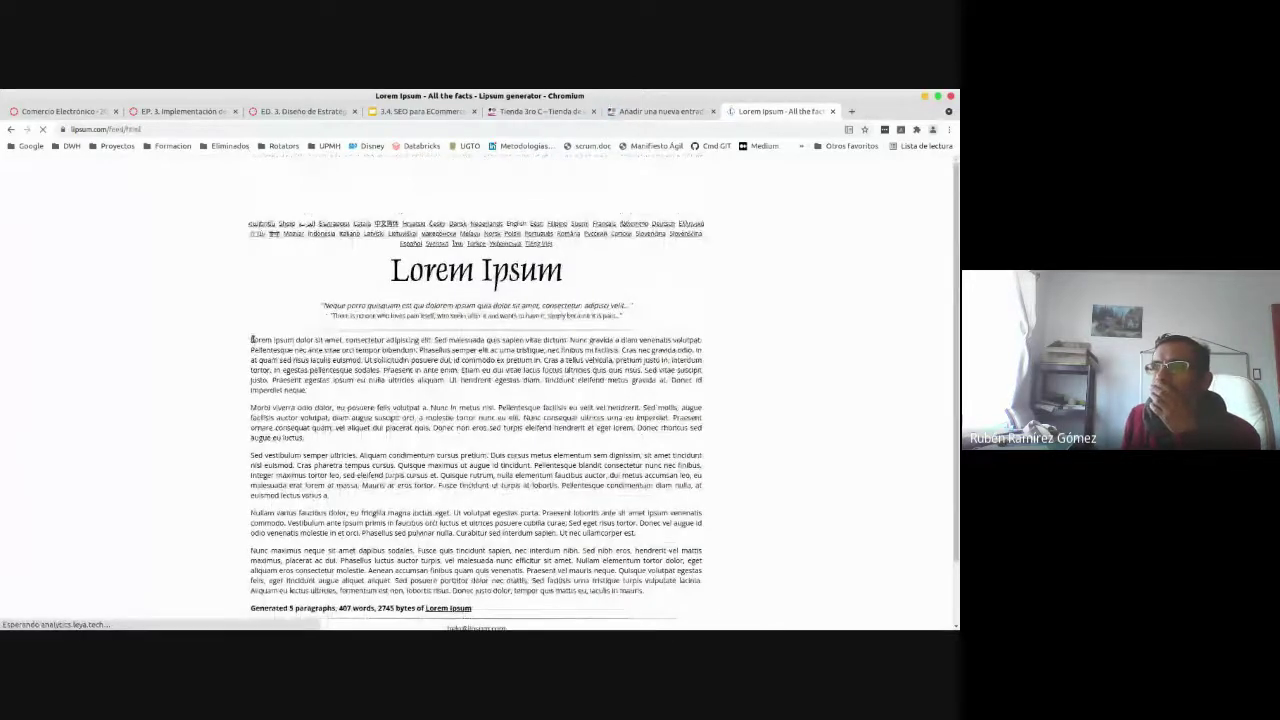
{"action": "left_click_drag", "start_coordinate": [251, 339], "coordinate": [678, 596]}
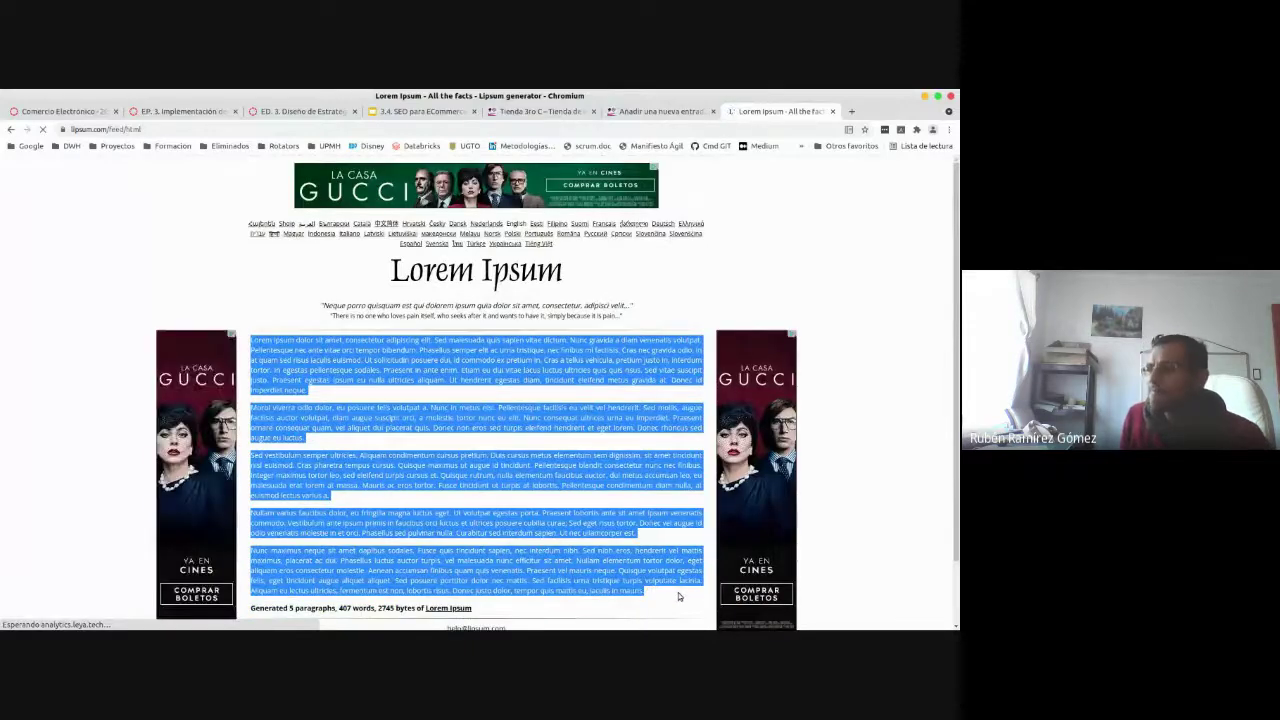
{"action": "left_click", "coordinate": [656, 116]}
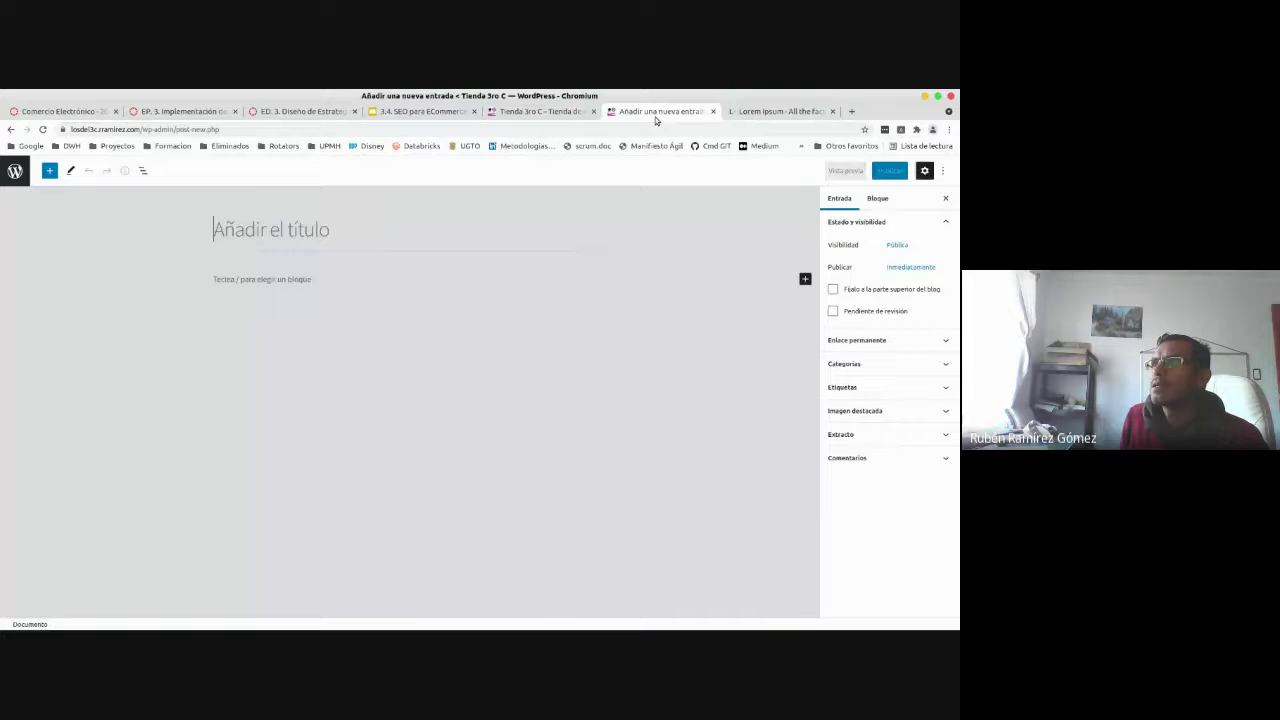
- Title the post 'Optimizando con SEO' and paste the Lorem Ipsum paragraphs into its body
{"action": "left_click", "coordinate": [337, 231]}
{"action": "type", "text": "Optim"}
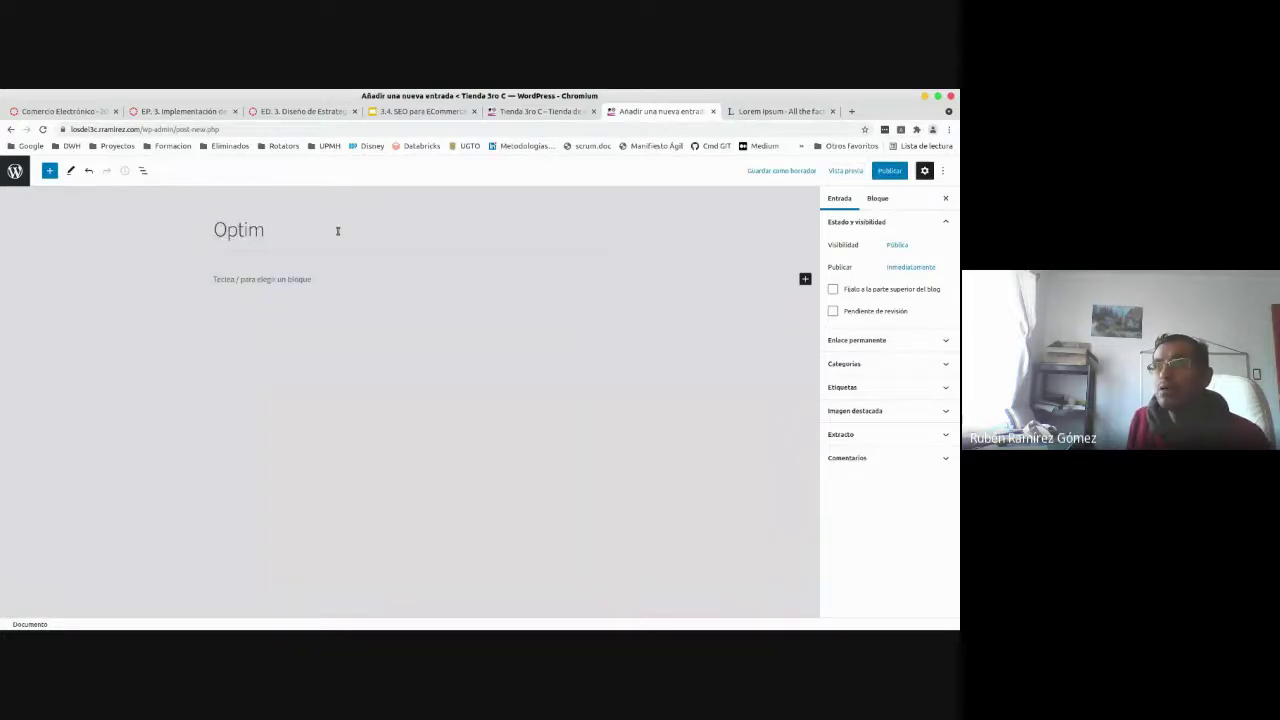
{"action": "type", "text": "izando "}
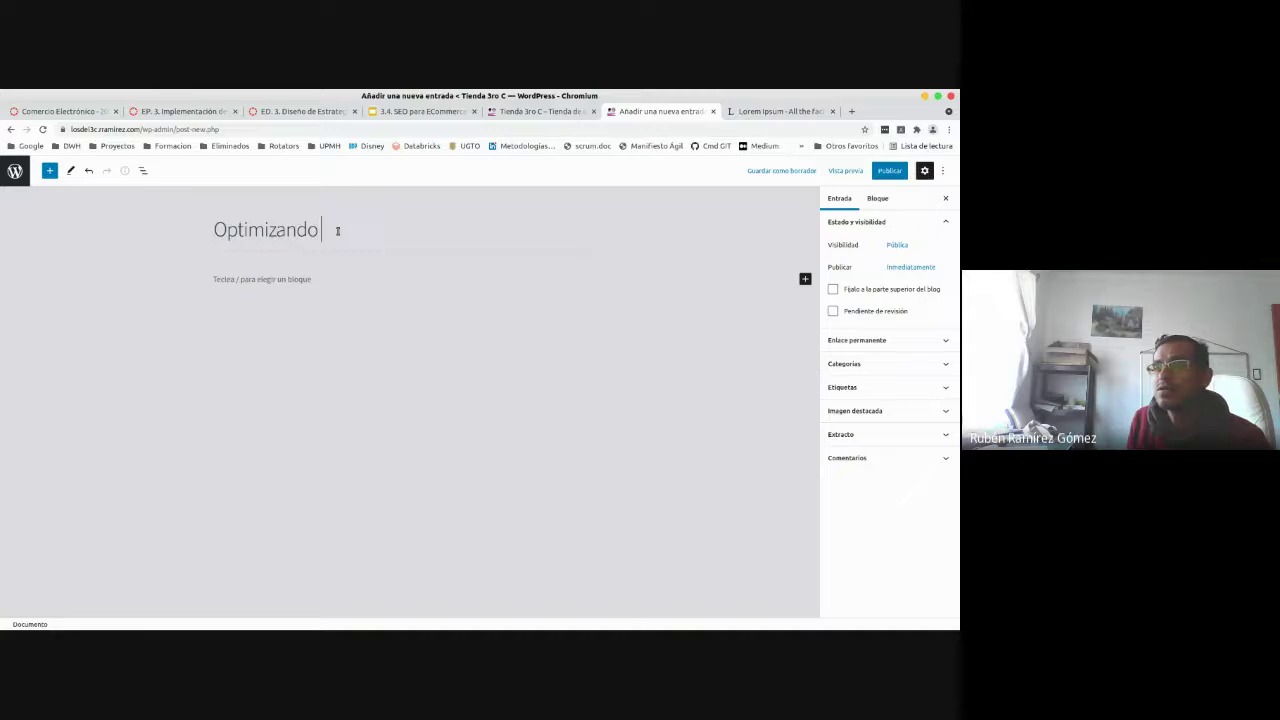
{"action": "type", "text": "con SEO"}
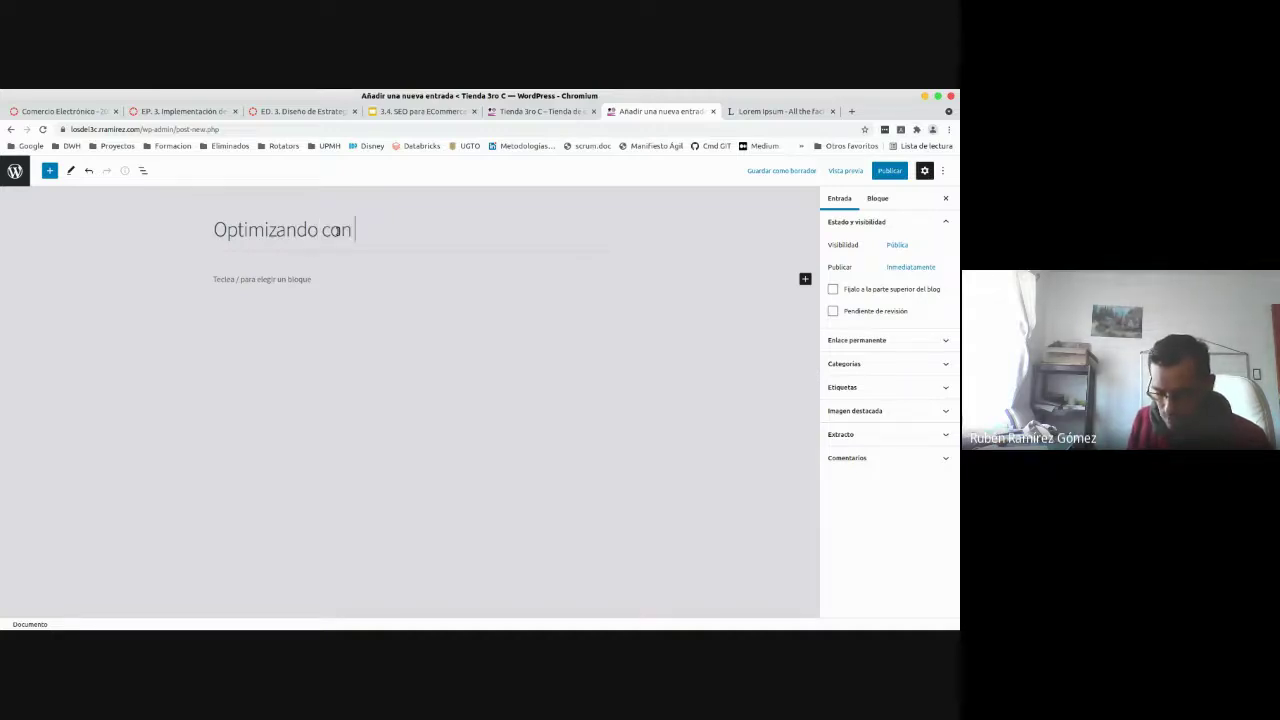
{"action": "left_click", "coordinate": [313, 279]}
{"action": "key", "text": "ctrl+v"}
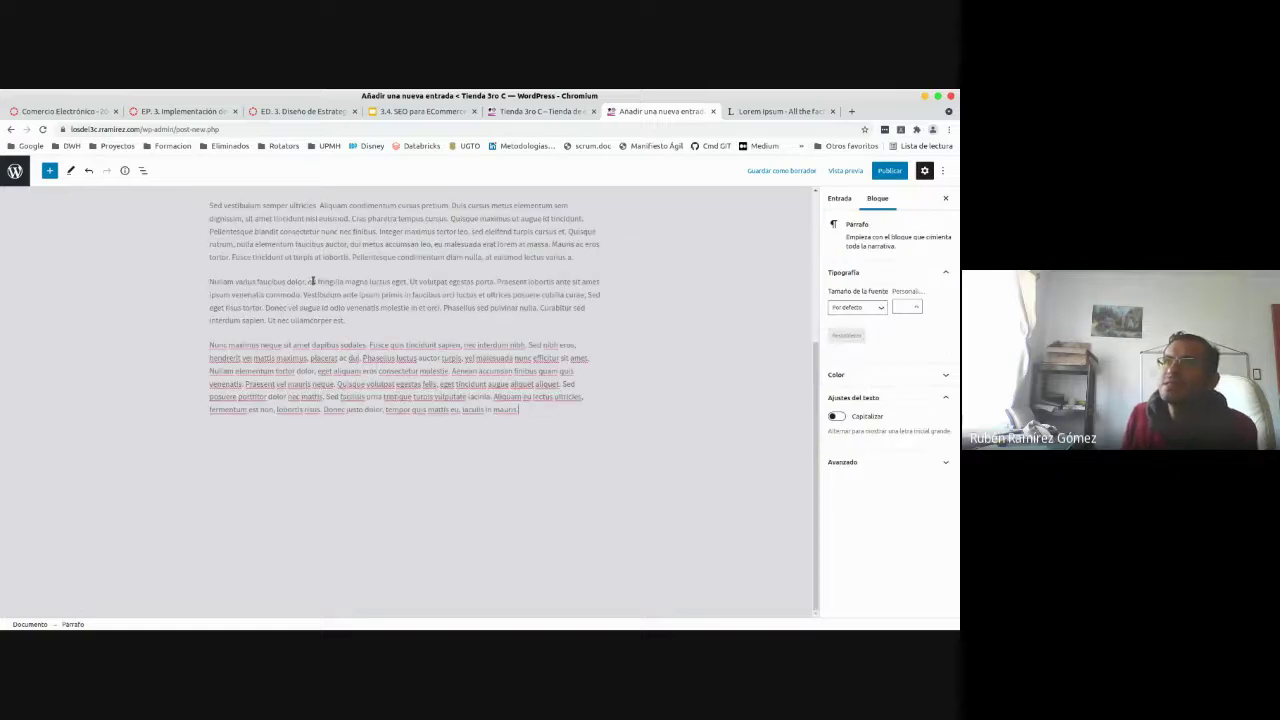
{"action": "left_click_drag", "start_coordinate": [816, 444], "coordinate": [825, 280]}
{"action": "left_click", "coordinate": [315, 281]}
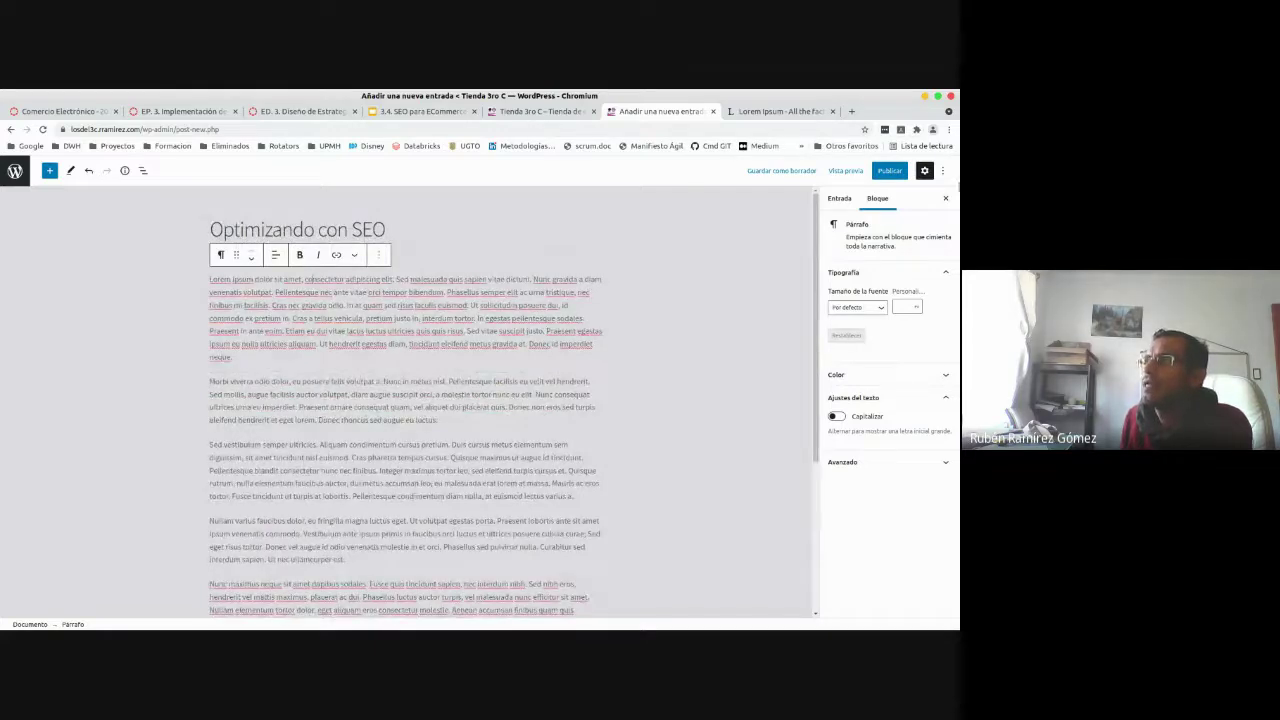
{"action": "left_click", "coordinate": [785, 111]}
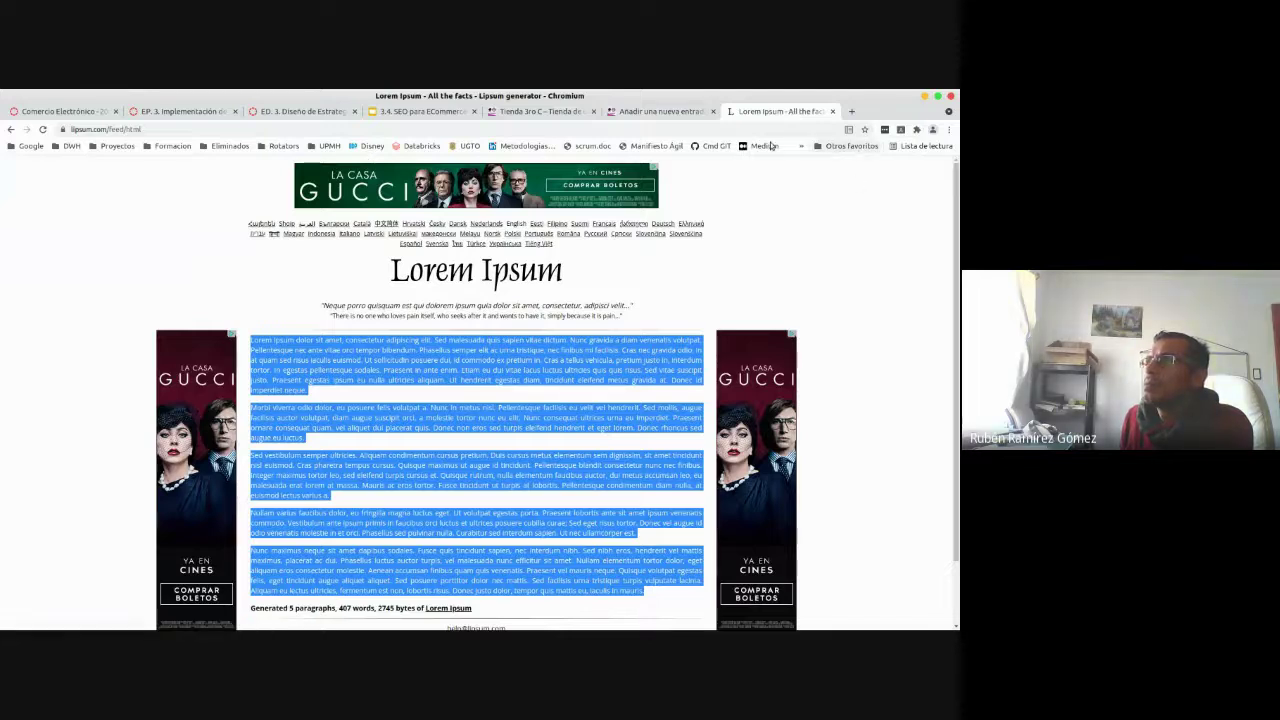
- Open the bookmarked PxHere site and find the colourful glass marbles photo
{"action": "left_click", "coordinate": [801, 146]}
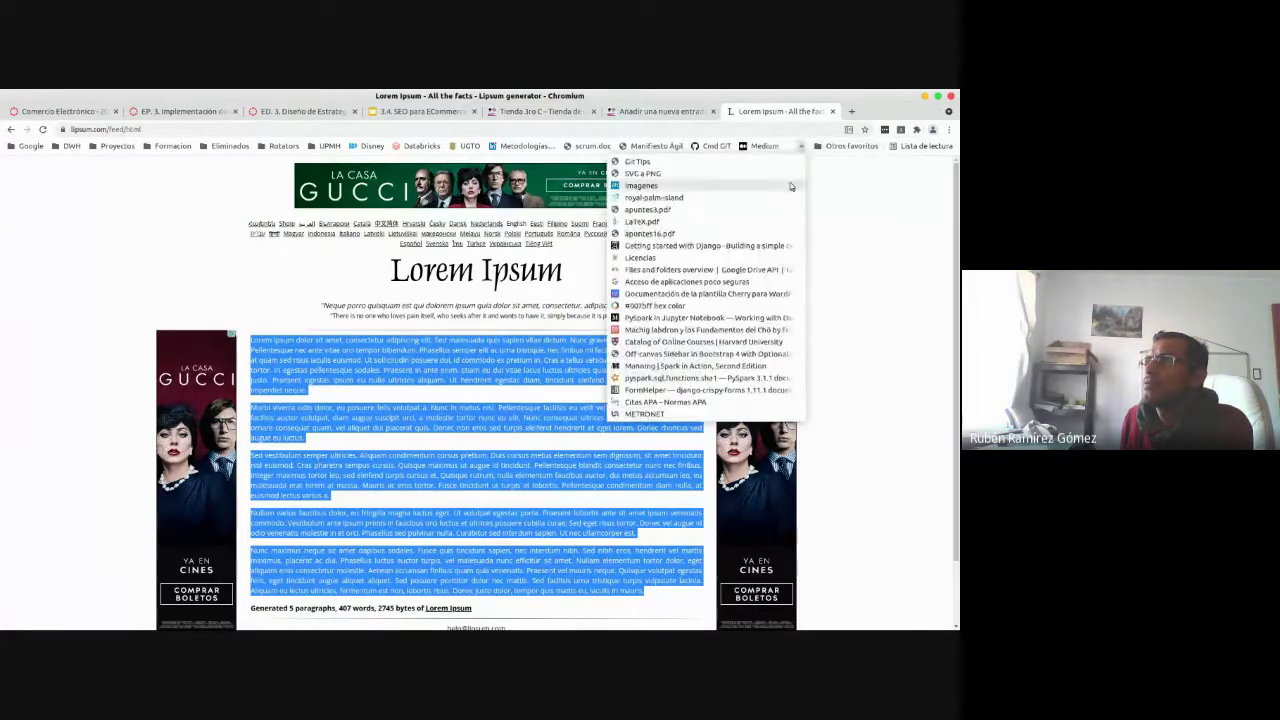
{"action": "left_click", "coordinate": [747, 187]}
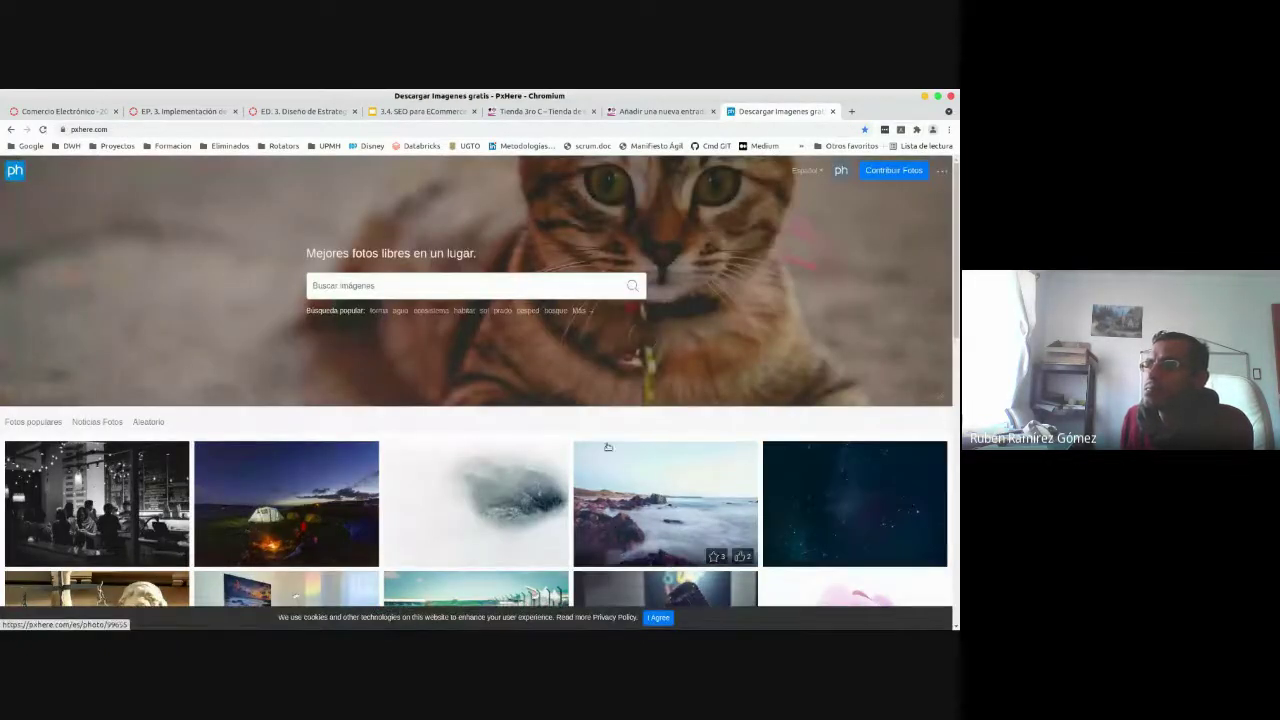
{"action": "scroll", "coordinate": [936, 568], "scroll_direction": "down", "scroll_amount": 2}
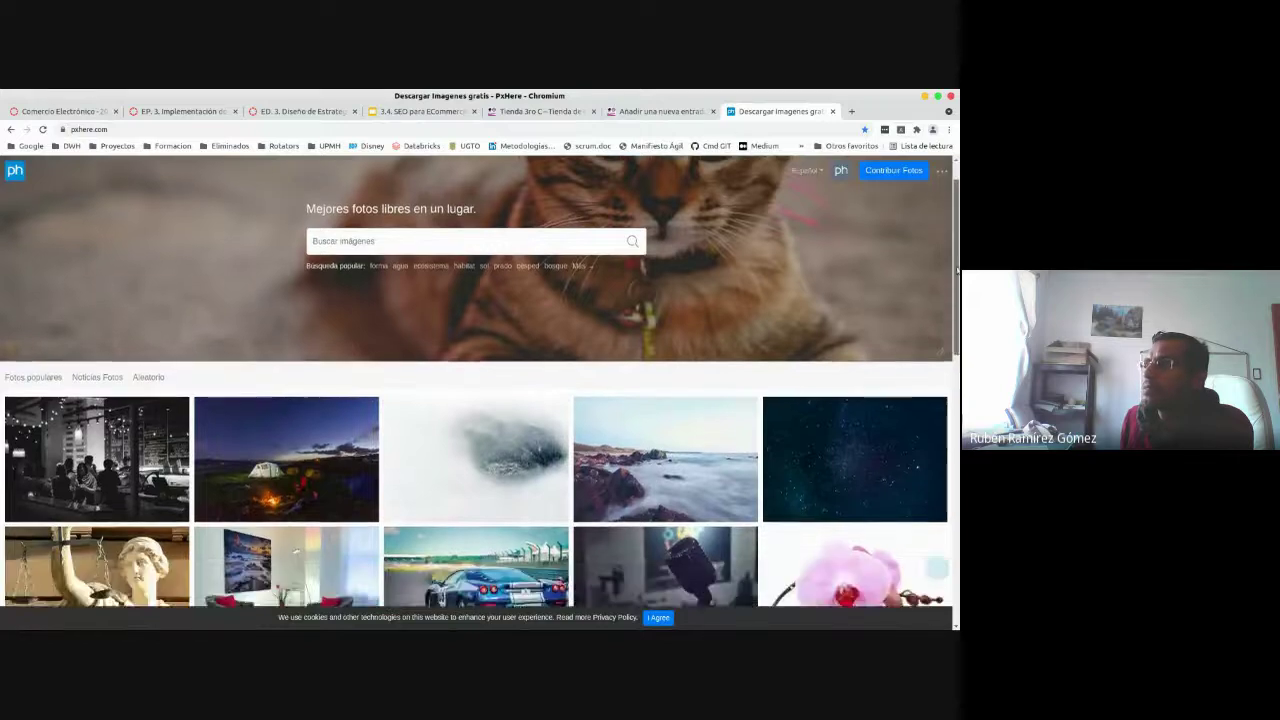
{"action": "scroll", "coordinate": [936, 568], "scroll_direction": "down", "scroll_amount": 5}
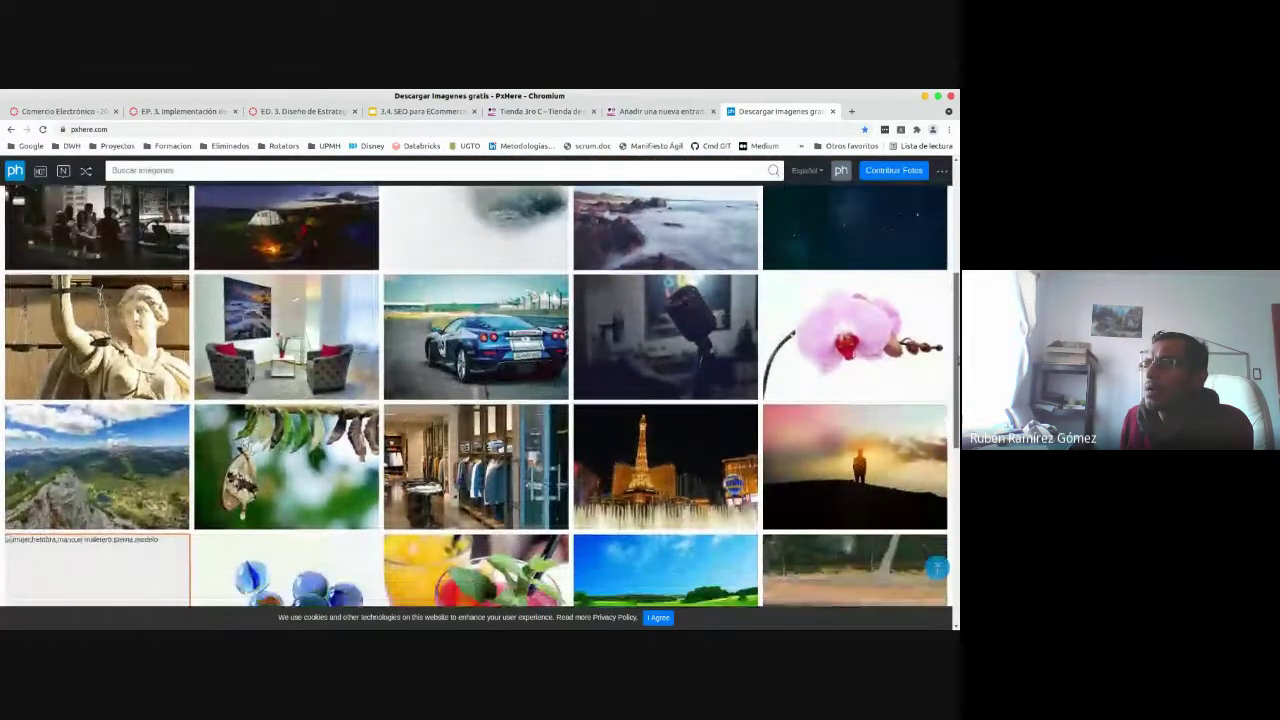
{"action": "scroll", "coordinate": [936, 568], "scroll_direction": "down", "scroll_amount": 5}
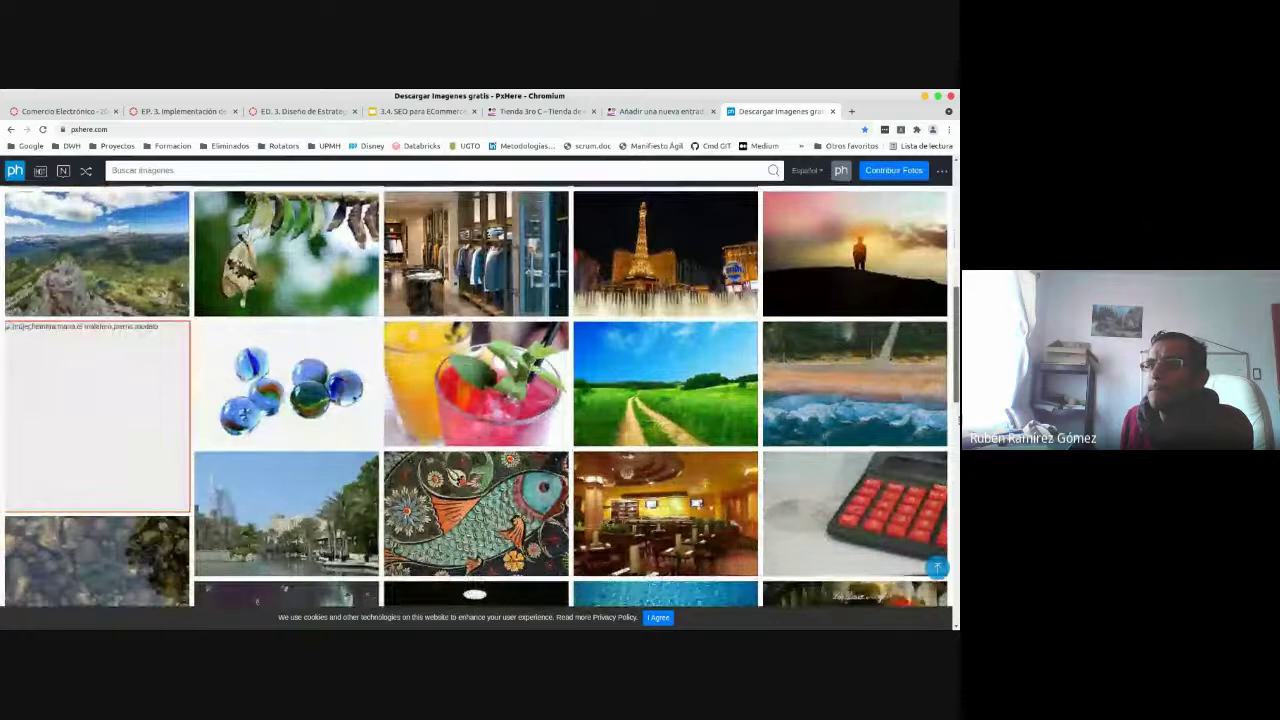
{"action": "scroll", "coordinate": [476, 396], "scroll_direction": "down", "scroll_amount": 2}
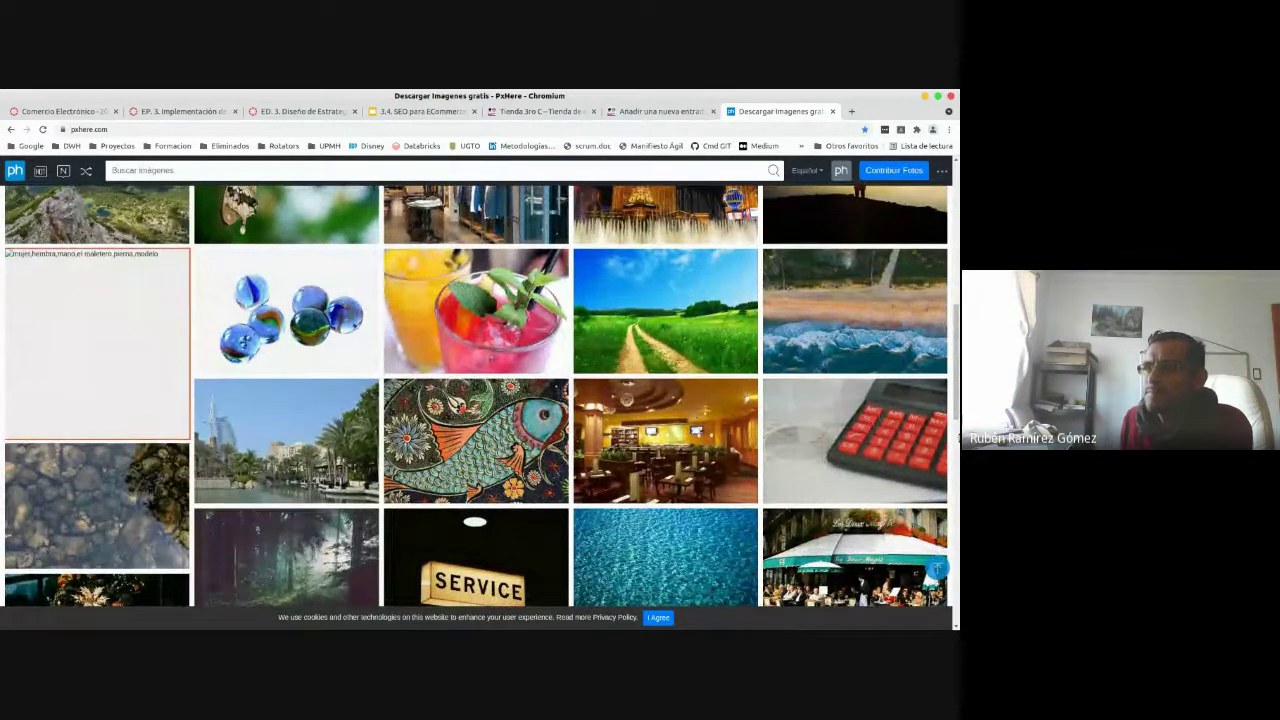
{"action": "left_click", "coordinate": [213, 348]}
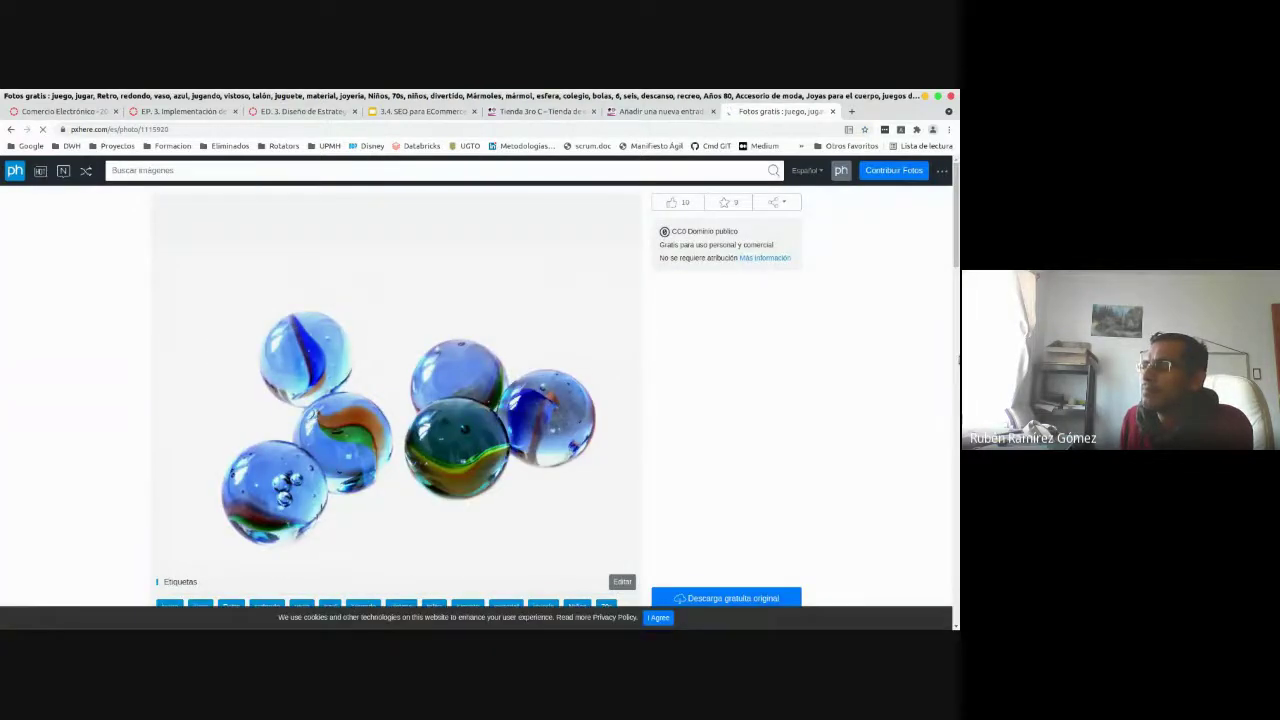
- Download the marbles photo at 2560x1440 and return to the WordPress editor
{"action": "scroll", "coordinate": [957, 285], "scroll_direction": "down", "scroll_amount": 4}
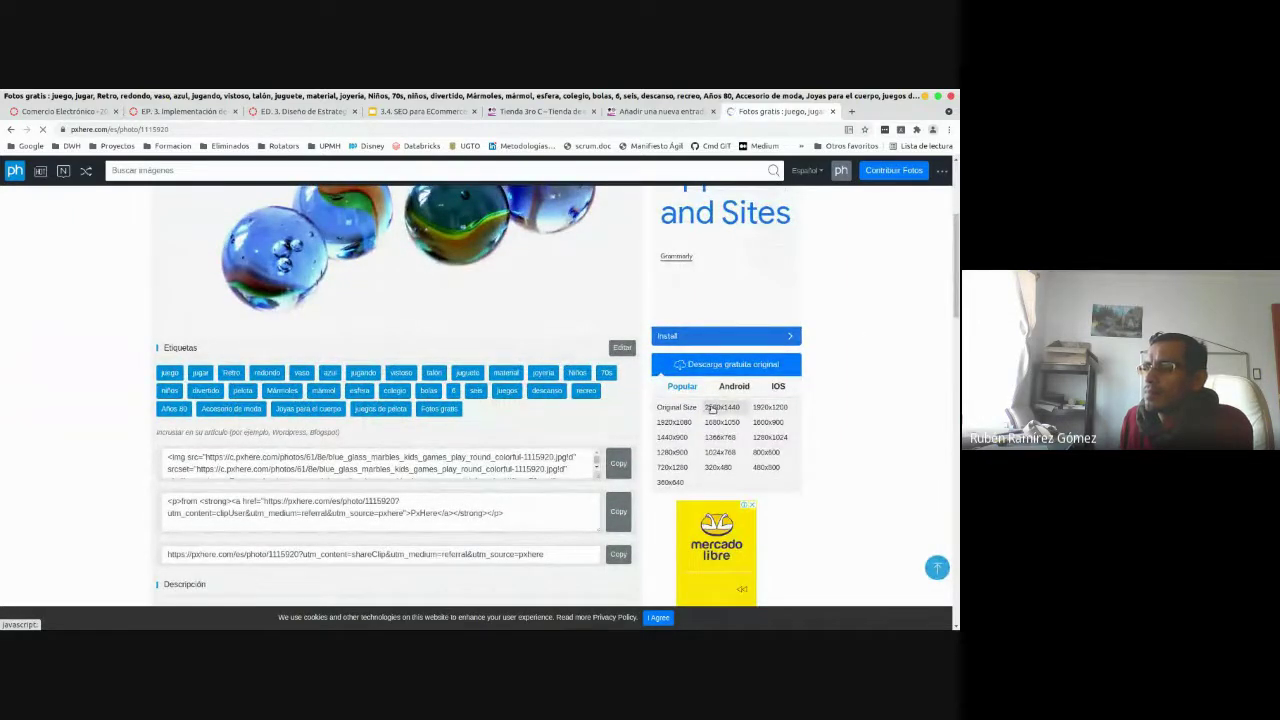
{"action": "left_click", "coordinate": [712, 408]}
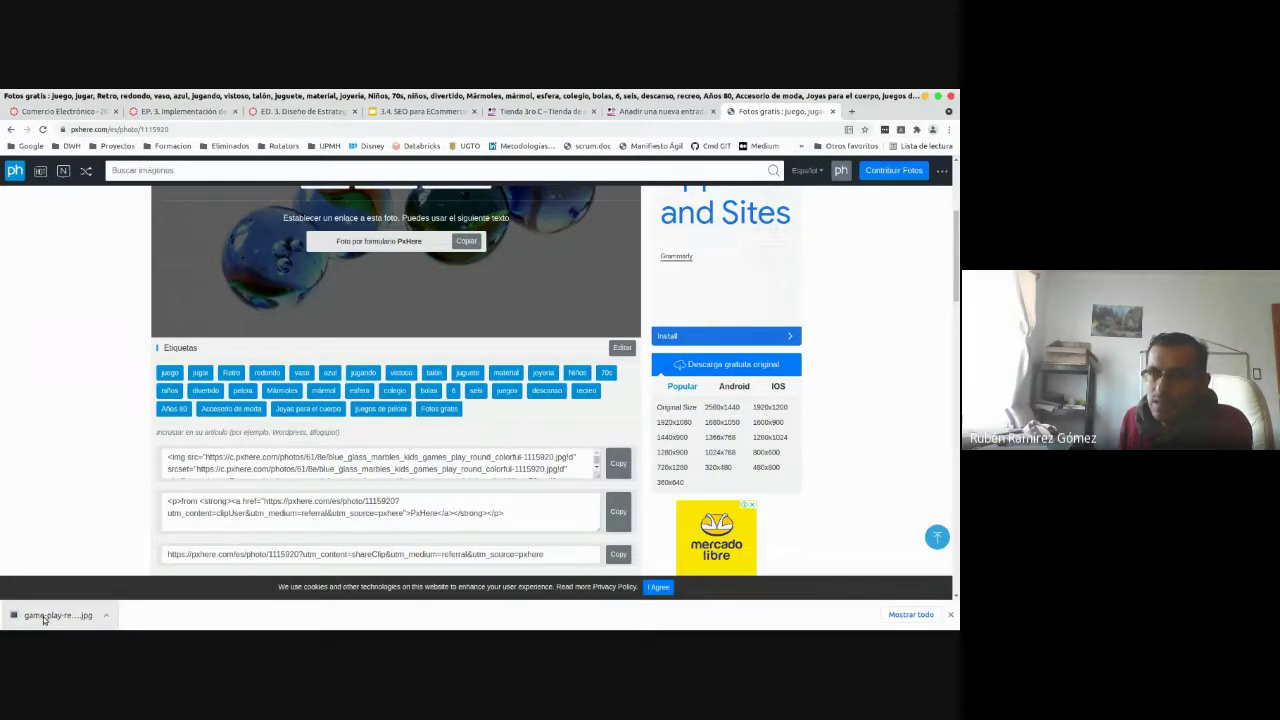
{"action": "left_click", "coordinate": [951, 616]}
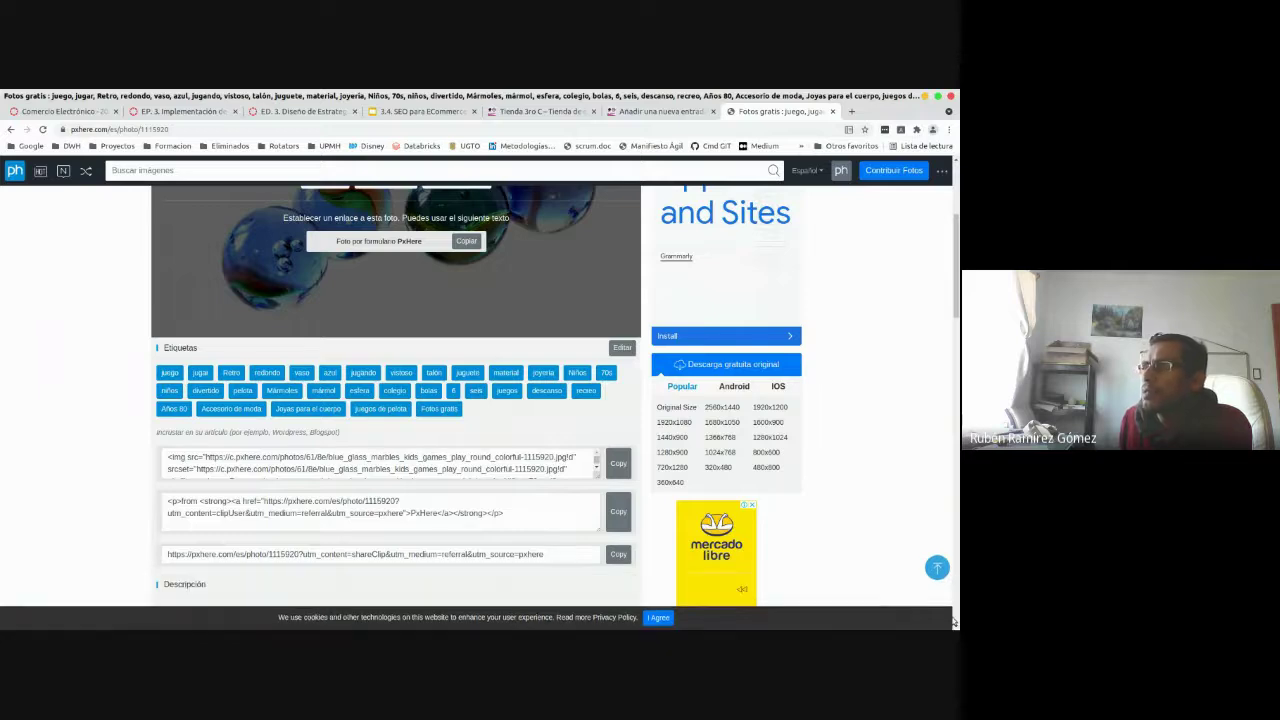
{"action": "left_click", "coordinate": [662, 112]}
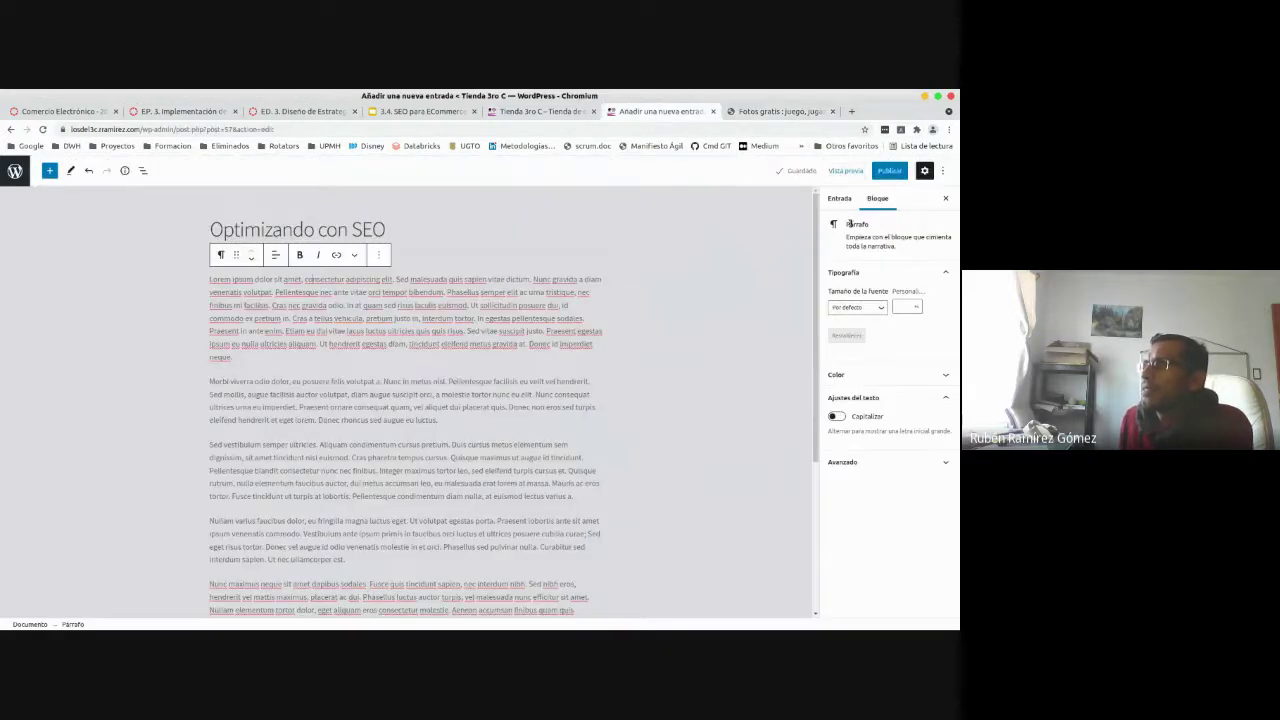
- Add an Image block above the post's first paragraph
{"action": "left_click", "coordinate": [207, 281]}
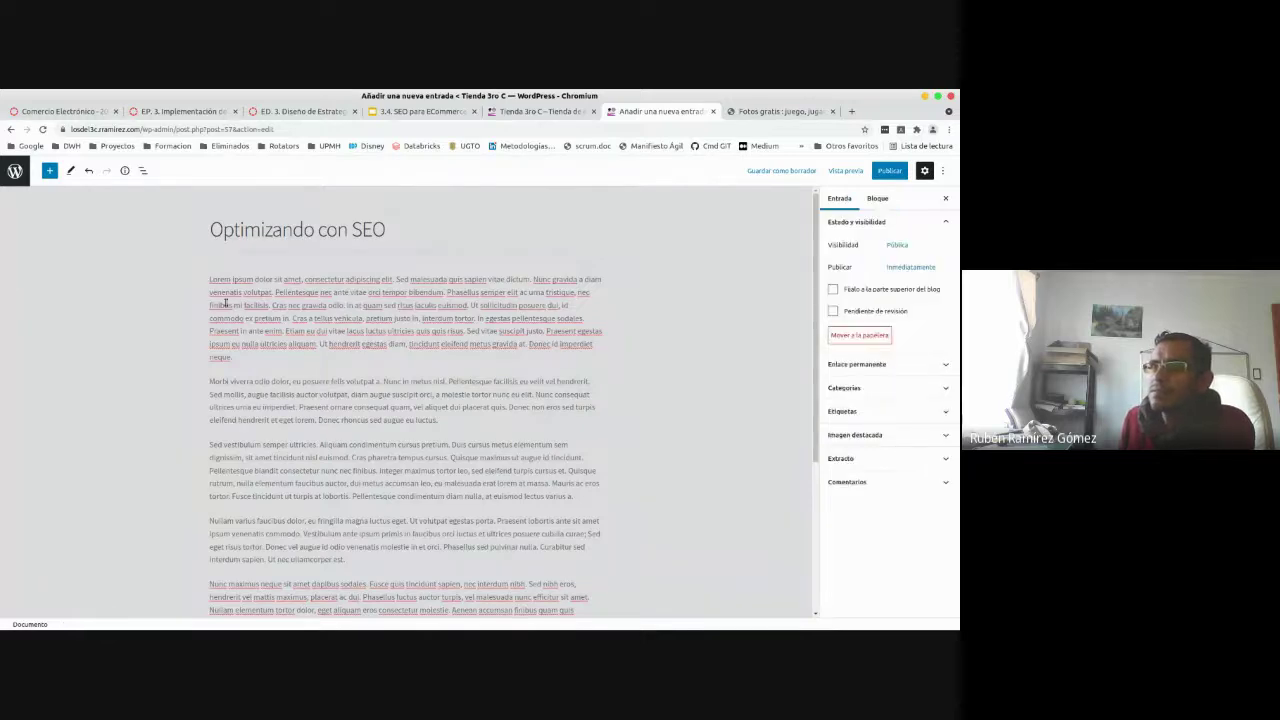
{"action": "left_click", "coordinate": [435, 331]}
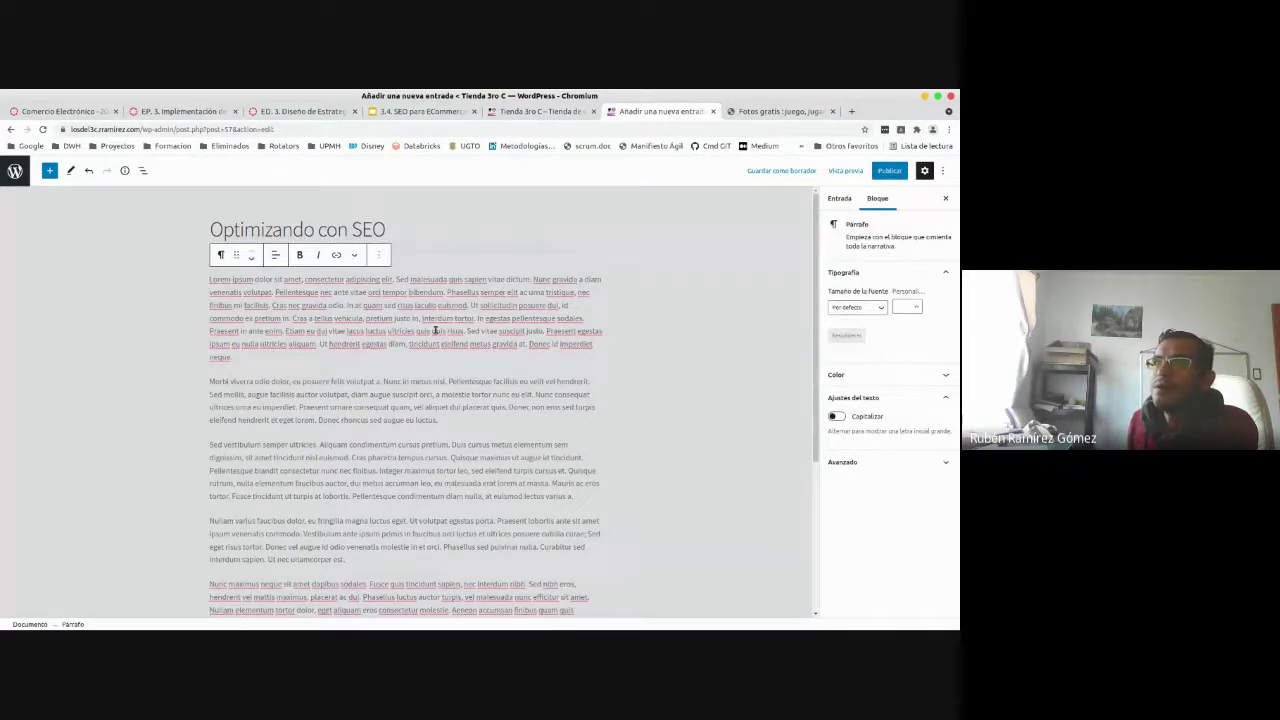
{"action": "key", "text": "ctrl+alt+t"}
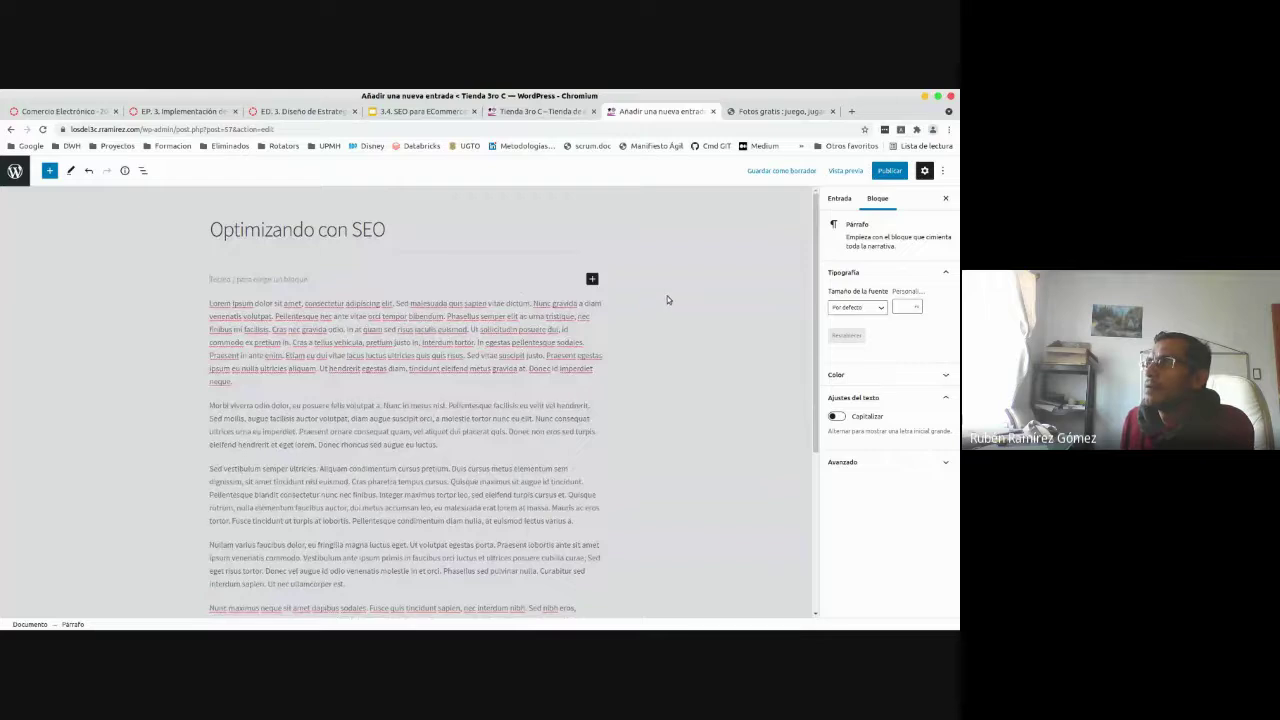
{"action": "left_click", "coordinate": [592, 278]}
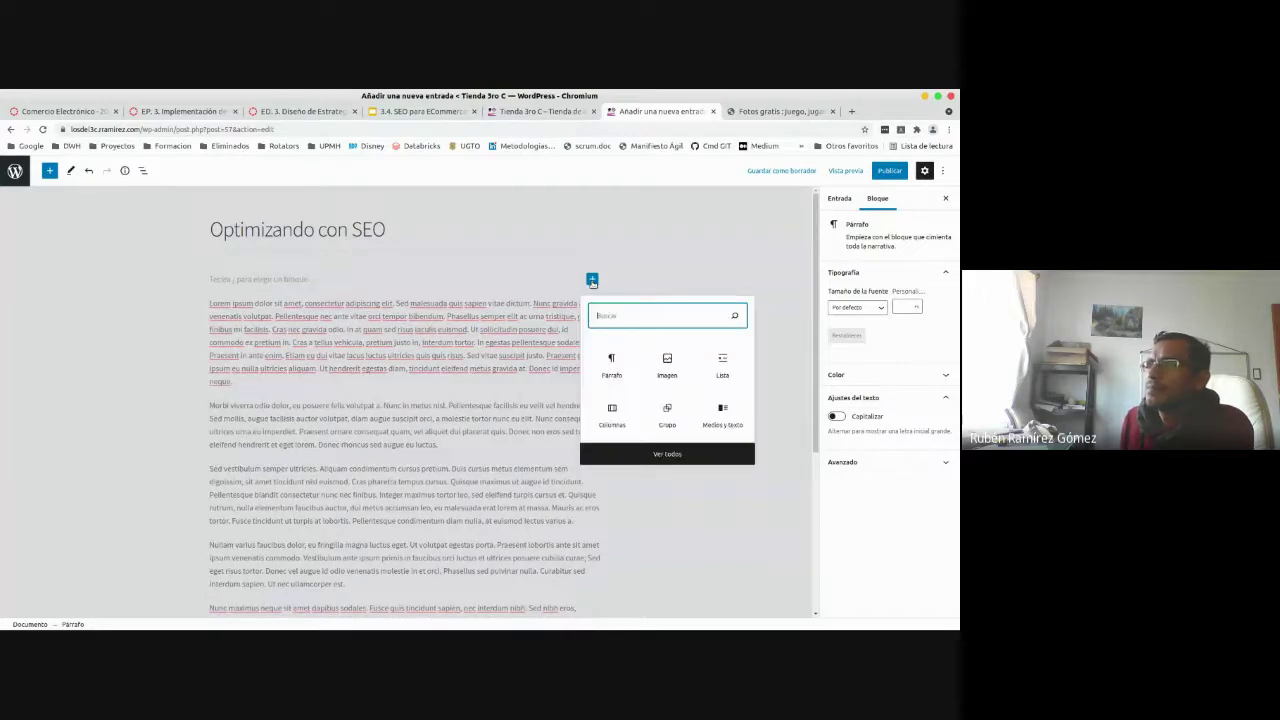
{"action": "left_click", "coordinate": [667, 366]}
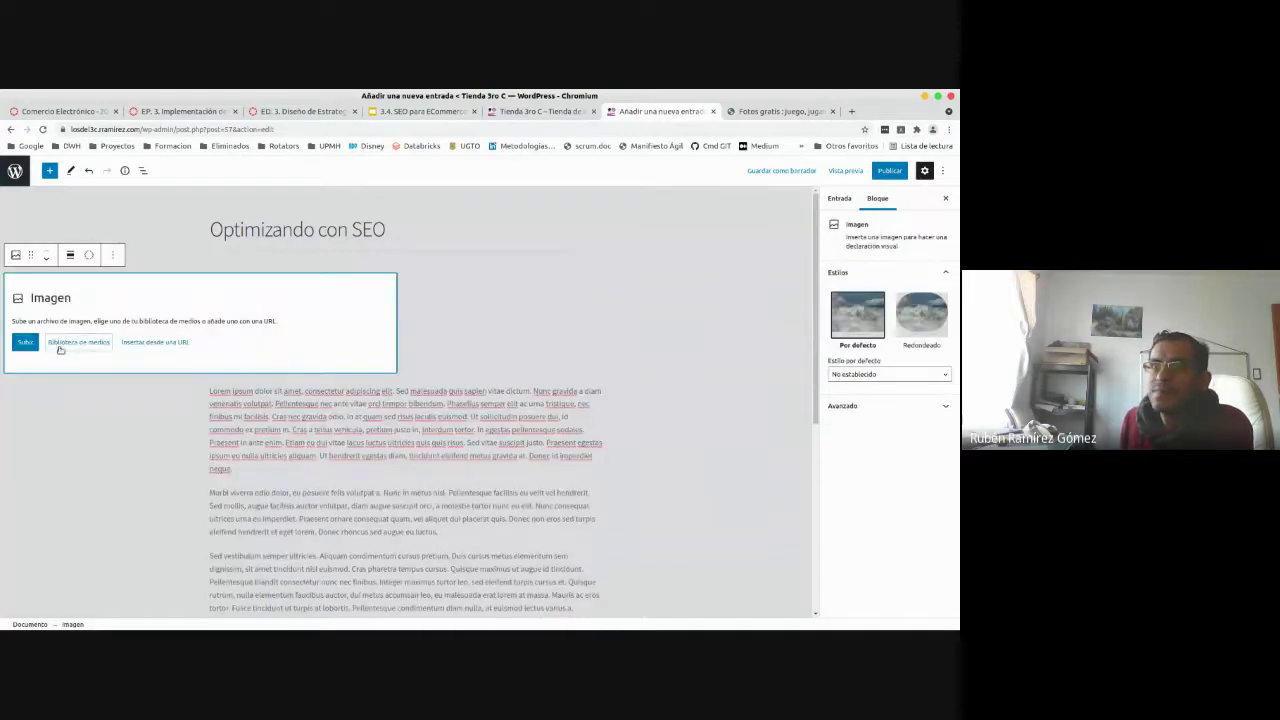
- Upload an image, picking the marbles JPG from Descargas
{"action": "left_click", "coordinate": [25, 343]}
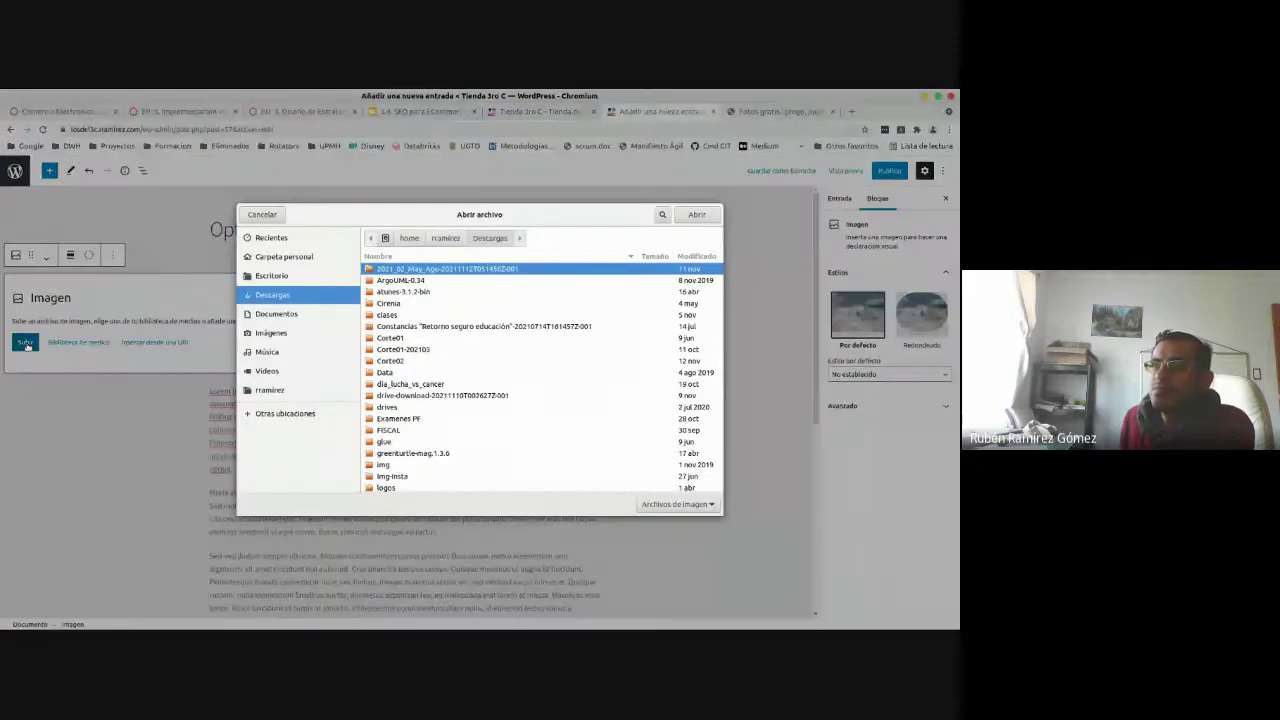
{"action": "scroll", "coordinate": [710, 300], "scroll_direction": "down", "scroll_amount": 10}
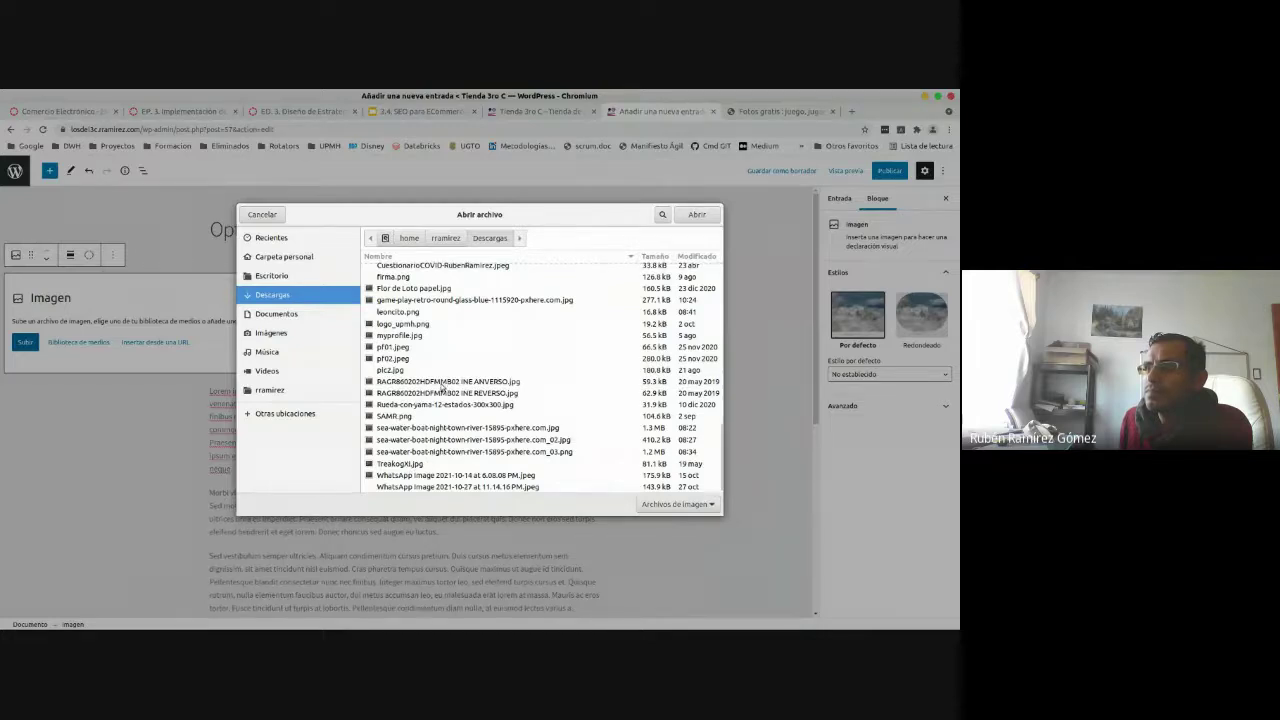
{"action": "left_click", "coordinate": [483, 301]}
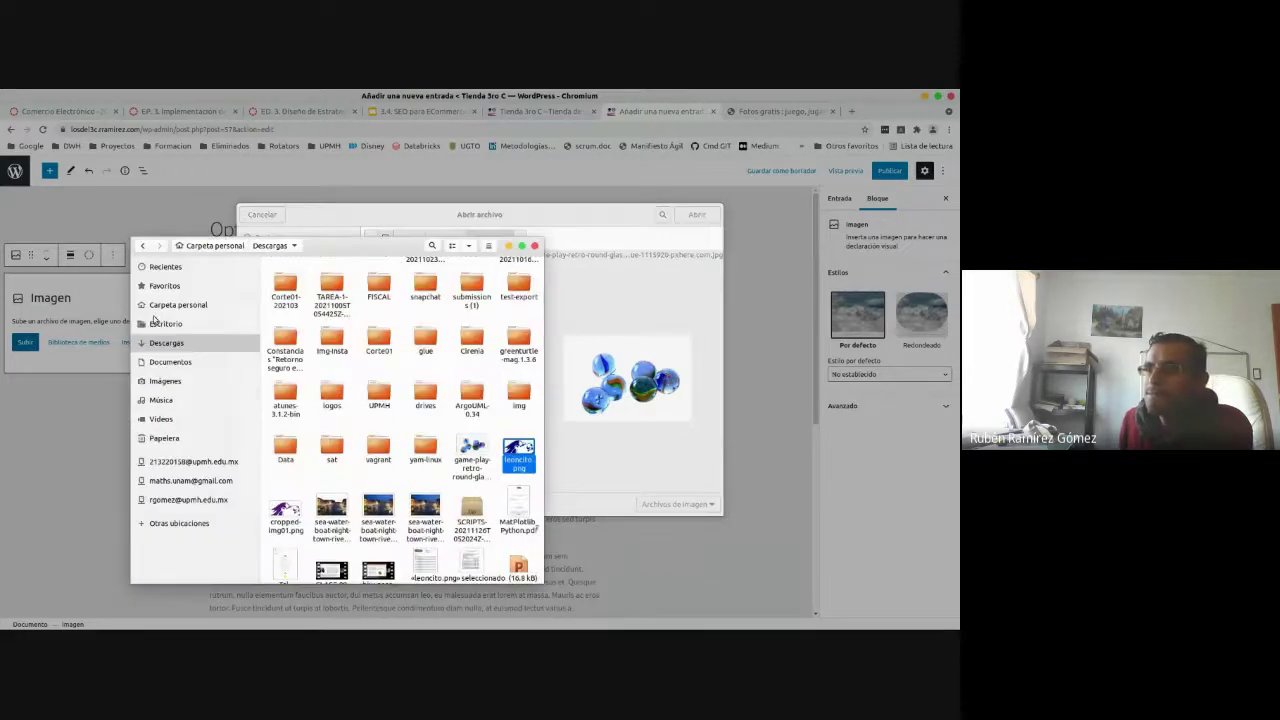
- Preview the marbles JPG from Descargas full-screen, then cancel the image upload
{"action": "left_click", "coordinate": [474, 455]}
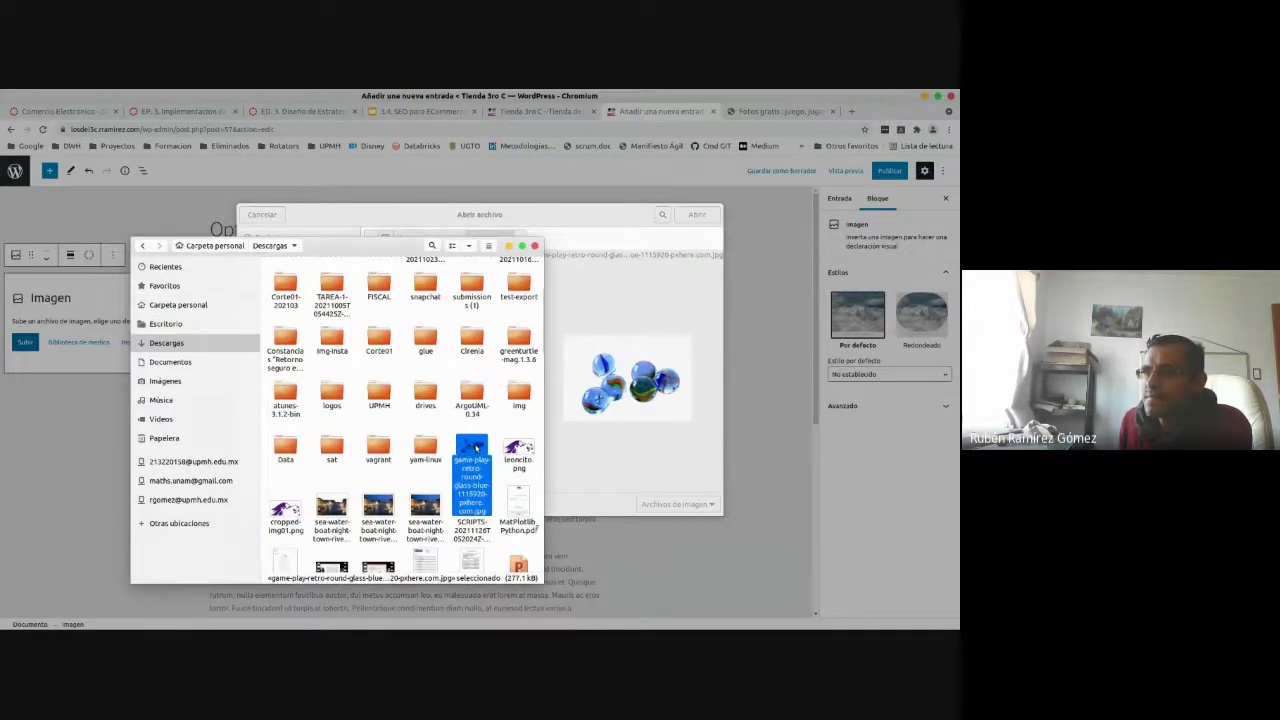
{"action": "double_click", "coordinate": [475, 446]}
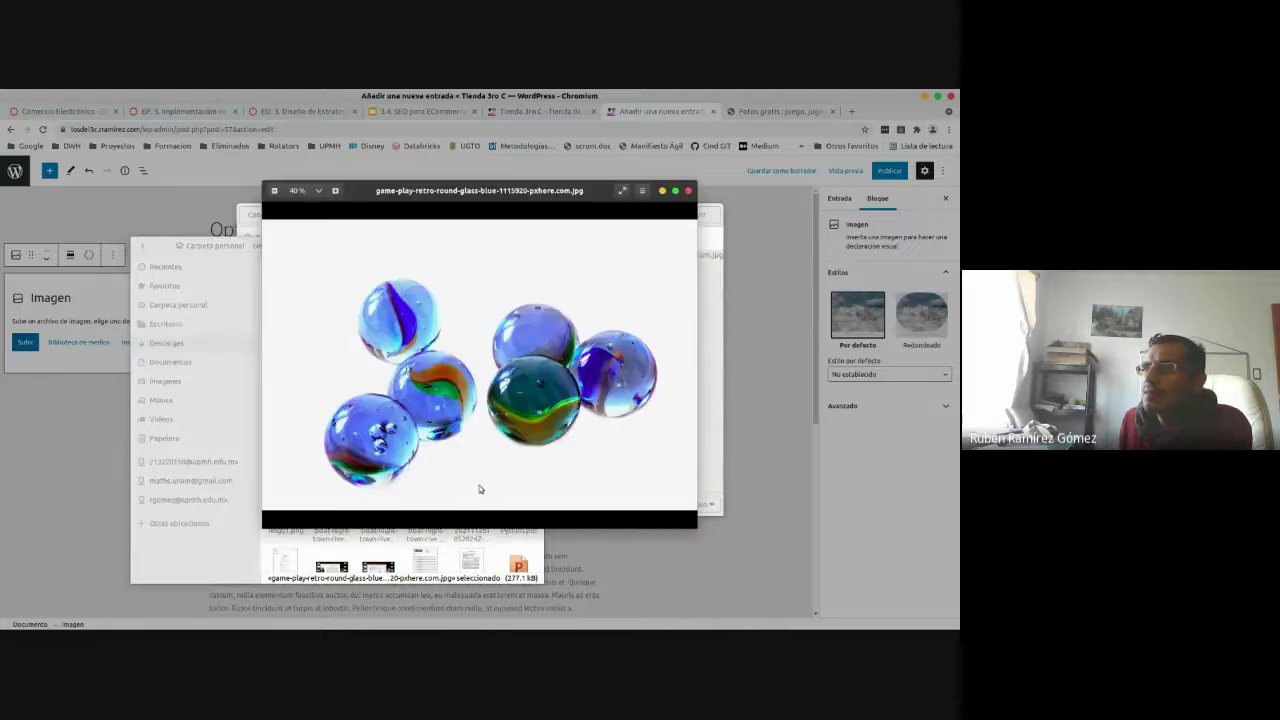
{"action": "left_click", "coordinate": [675, 191]}
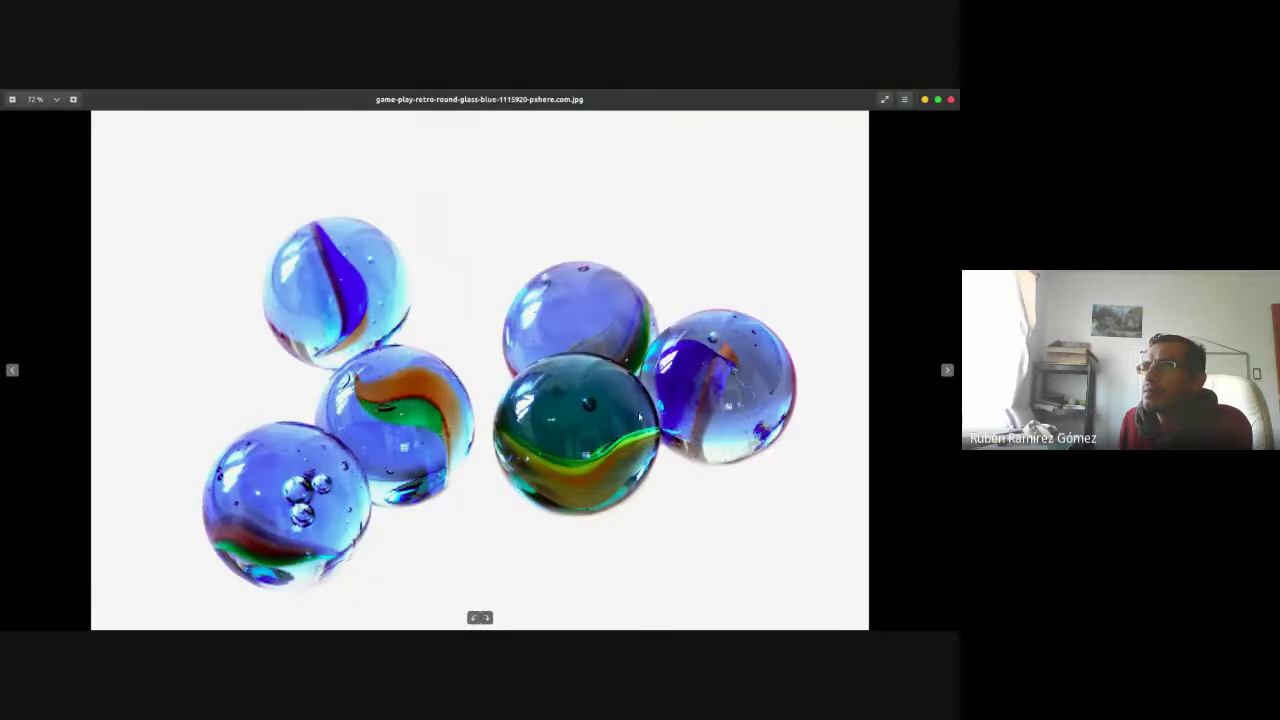
{"action": "left_click", "coordinate": [951, 101]}
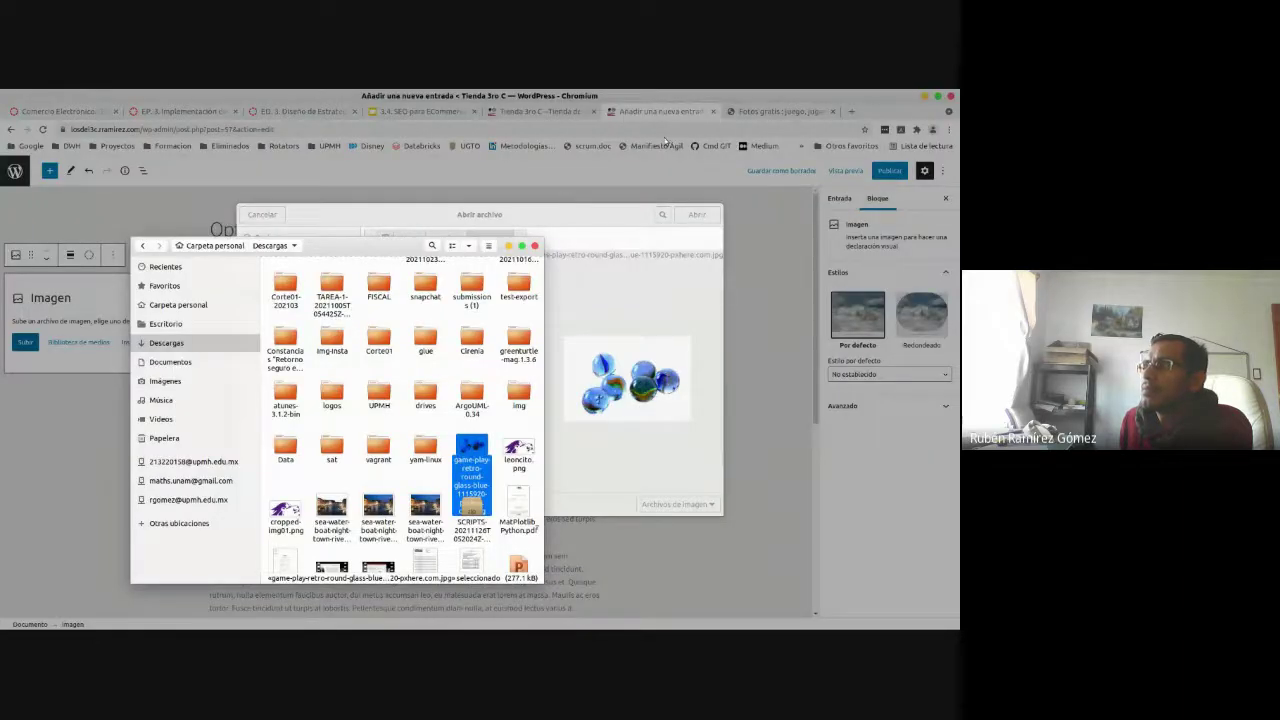
{"action": "left_click", "coordinate": [771, 111]}
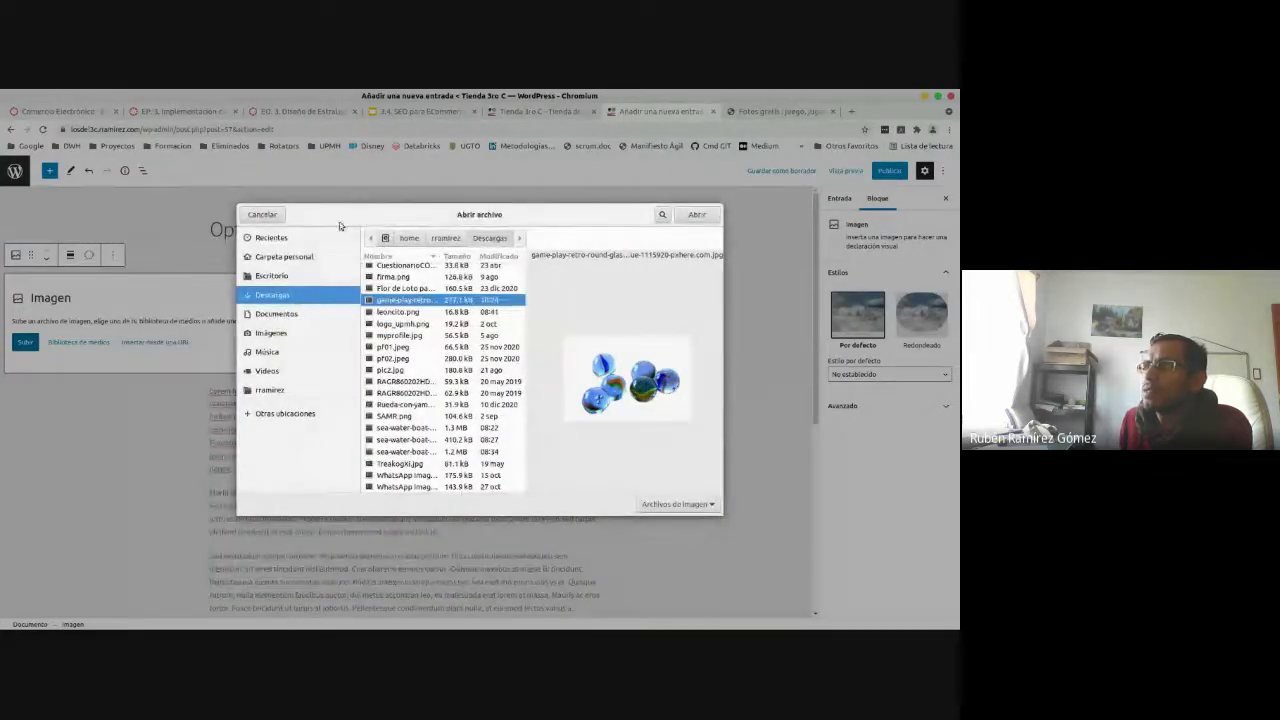
{"action": "left_click", "coordinate": [255, 215]}
- Download PxHere's night Las Vegas Eiffel Tower photo at 2560x1440
{"action": "left_click", "coordinate": [775, 111]}
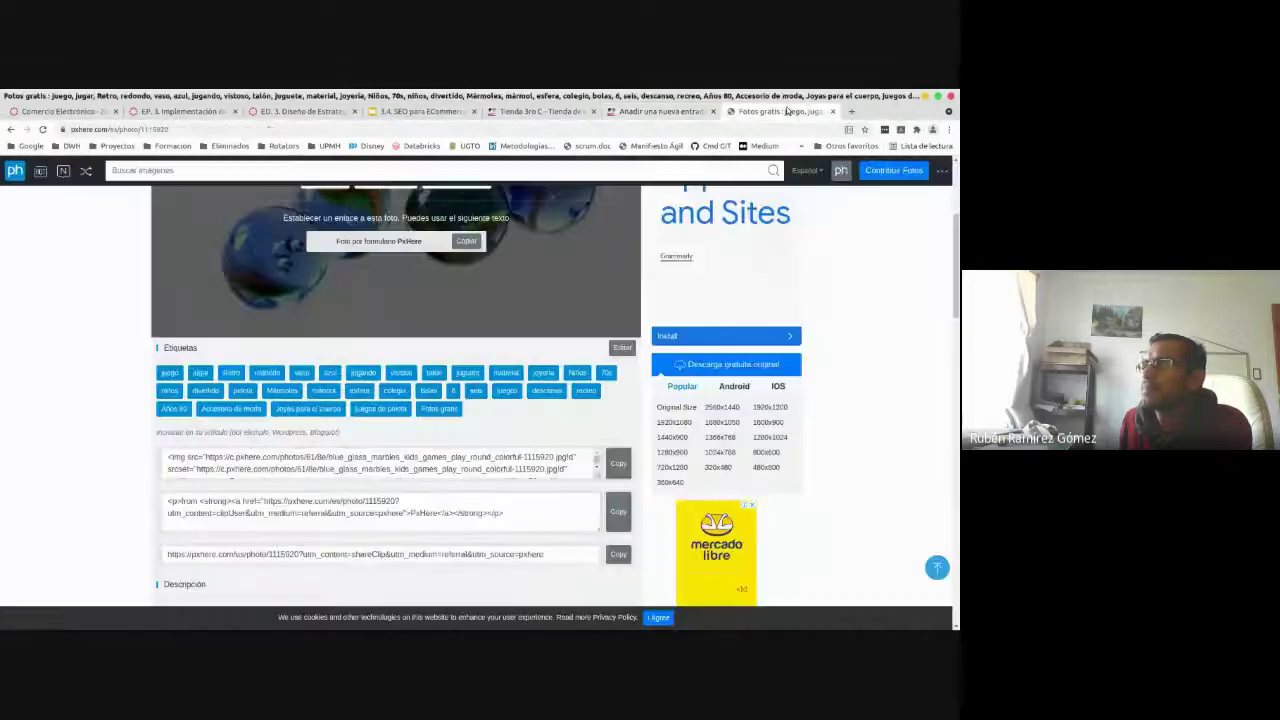
{"action": "left_click", "coordinate": [937, 567]}
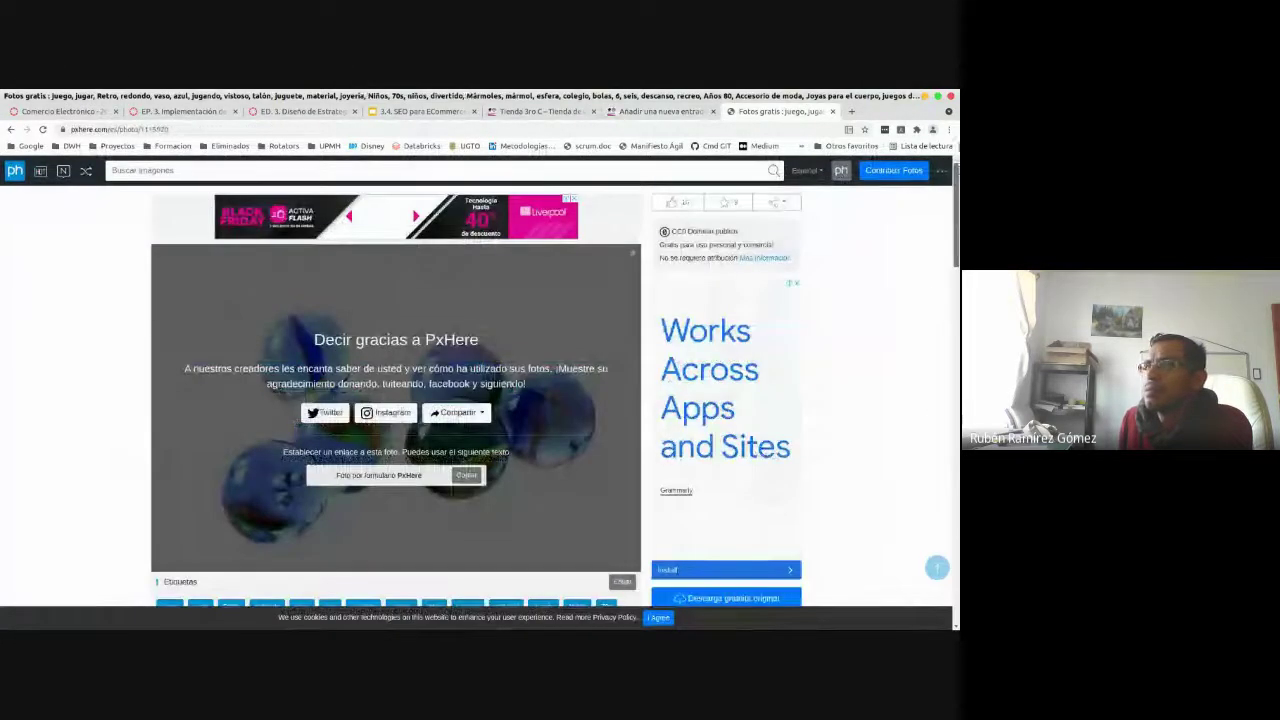
{"action": "left_click", "coordinate": [15, 171]}
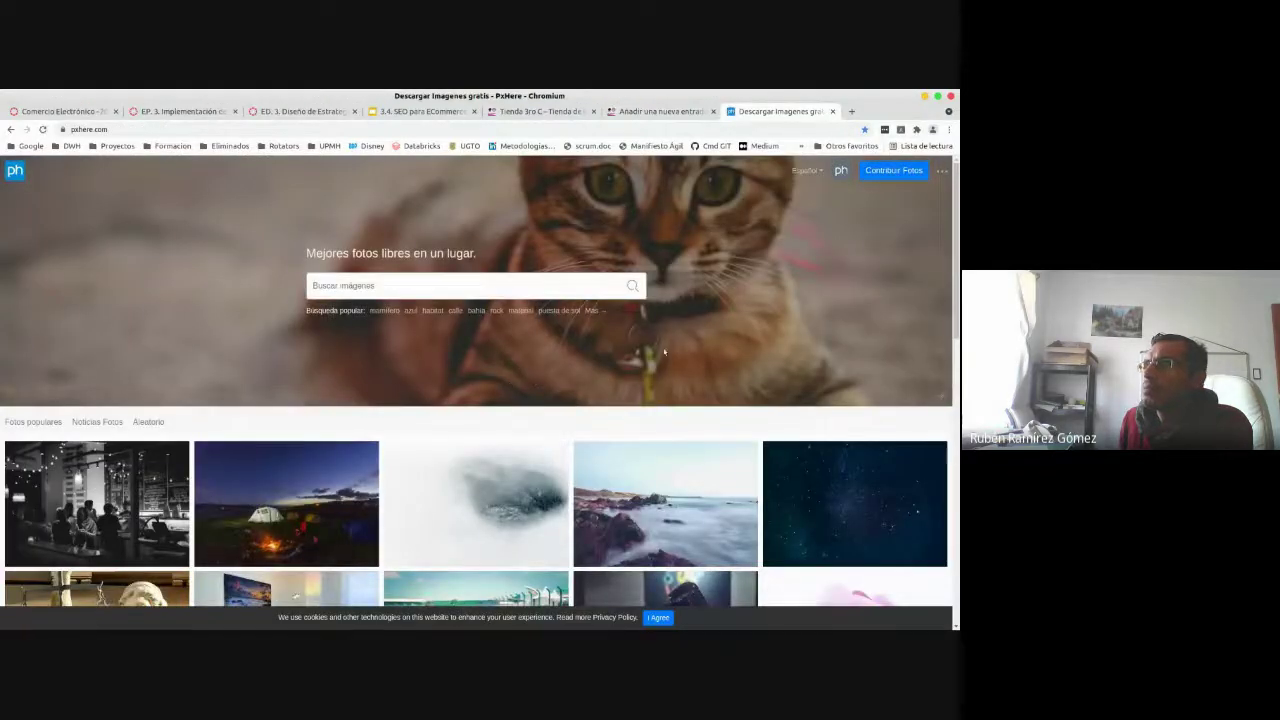
{"action": "left_click_drag", "start_coordinate": [957, 195], "coordinate": [957, 324]}
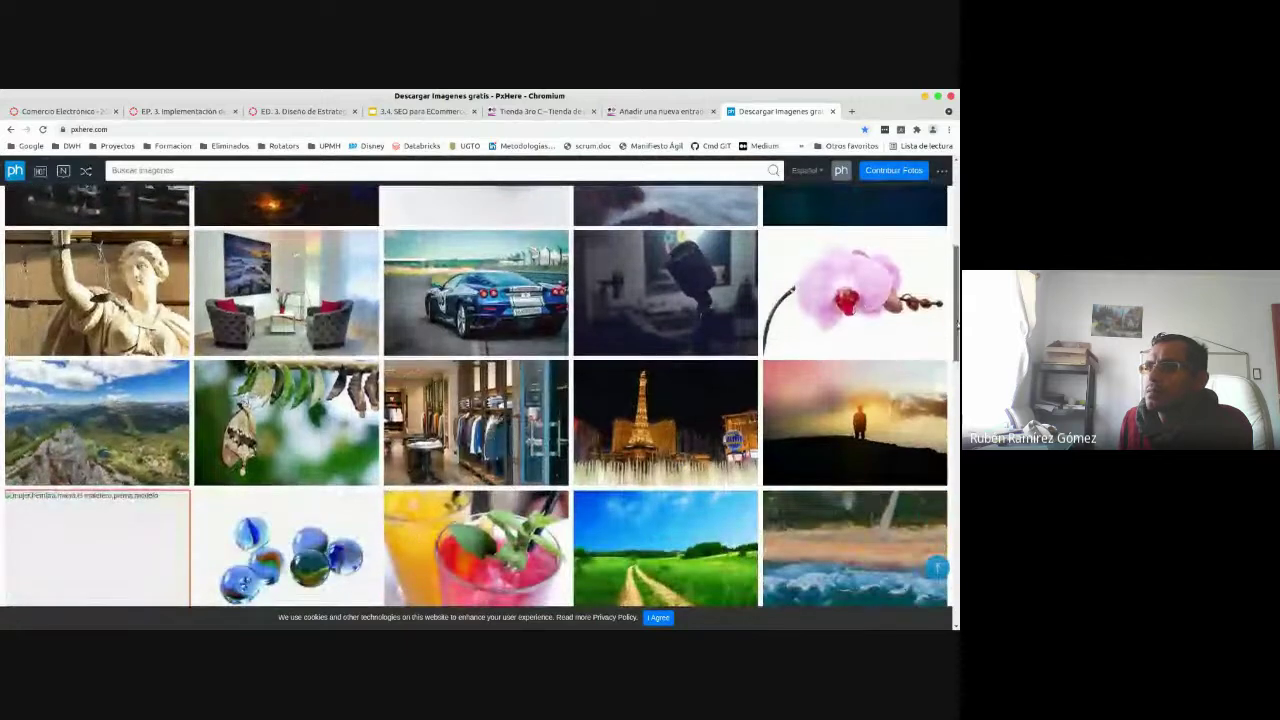
{"action": "scroll", "coordinate": [957, 324], "scroll_direction": "down", "scroll_amount": 2}
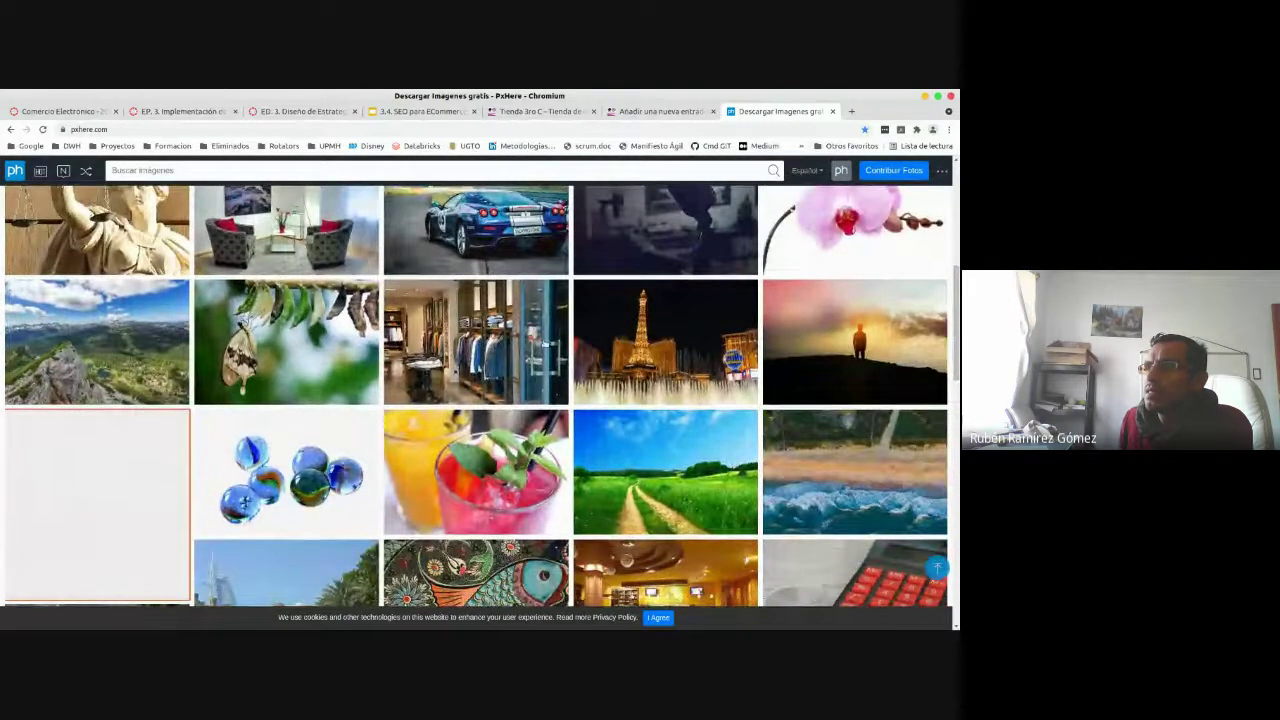
{"action": "left_click", "coordinate": [637, 343]}
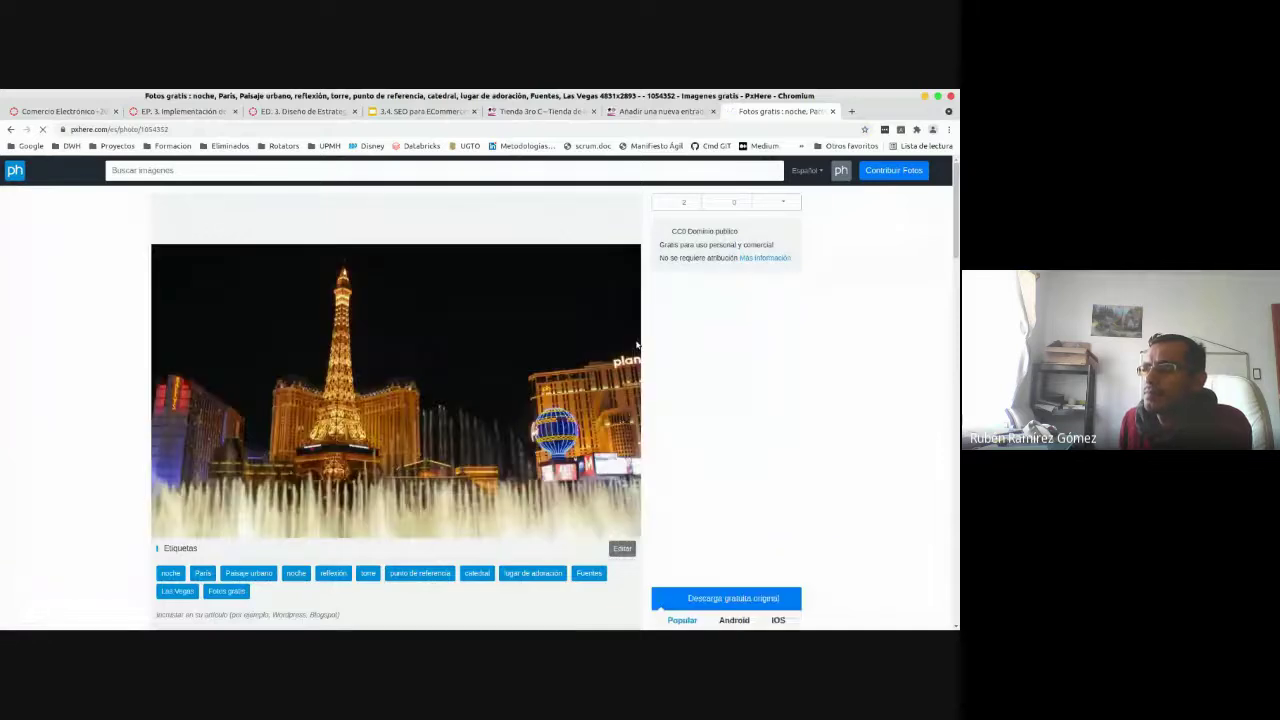
{"action": "scroll", "coordinate": [747, 466], "scroll_direction": "down", "scroll_amount": 4}
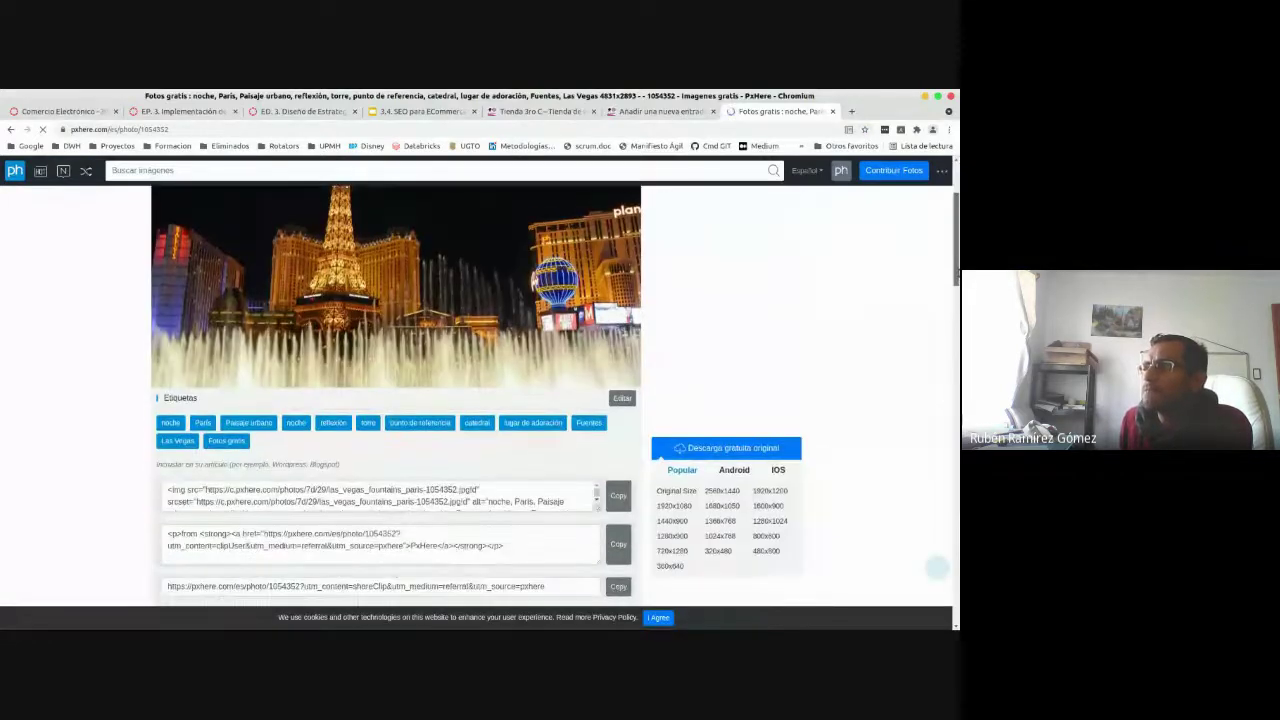
{"action": "left_click", "coordinate": [722, 480]}
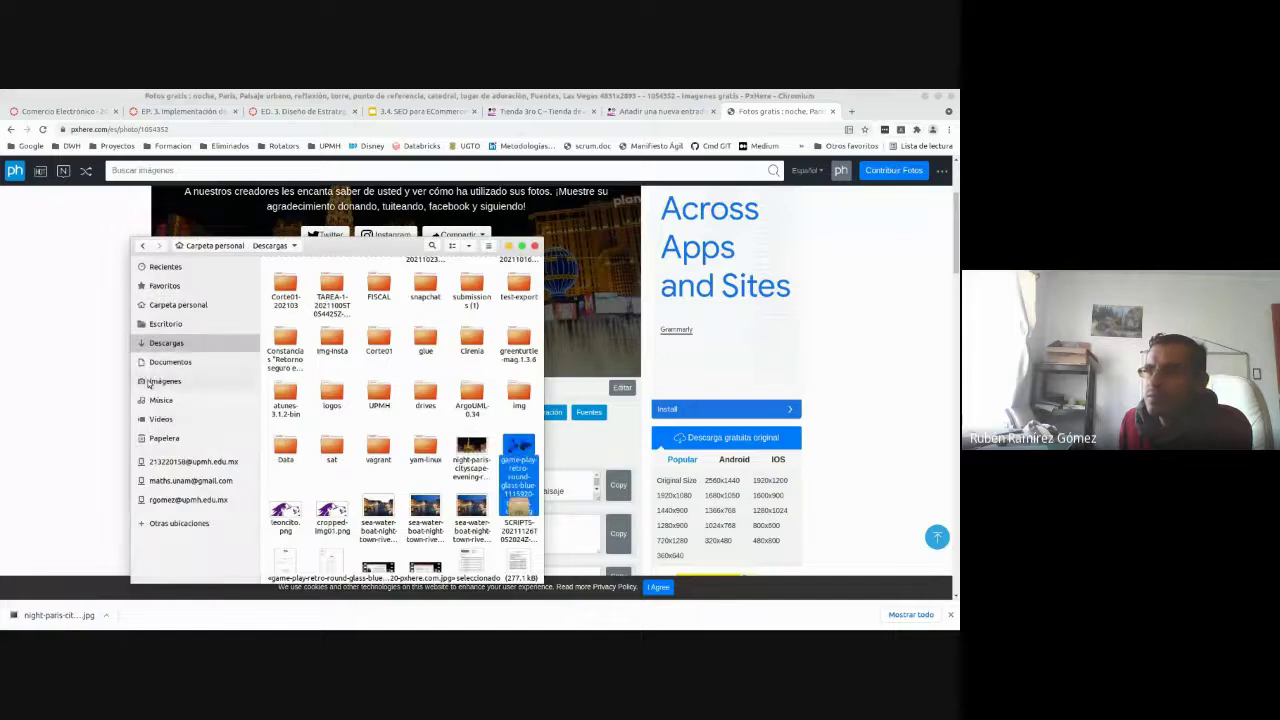
- Find the night-paris JPG in Descargas, then launch GIMP from the Activities overview
{"action": "left_click", "coordinate": [474, 450]}
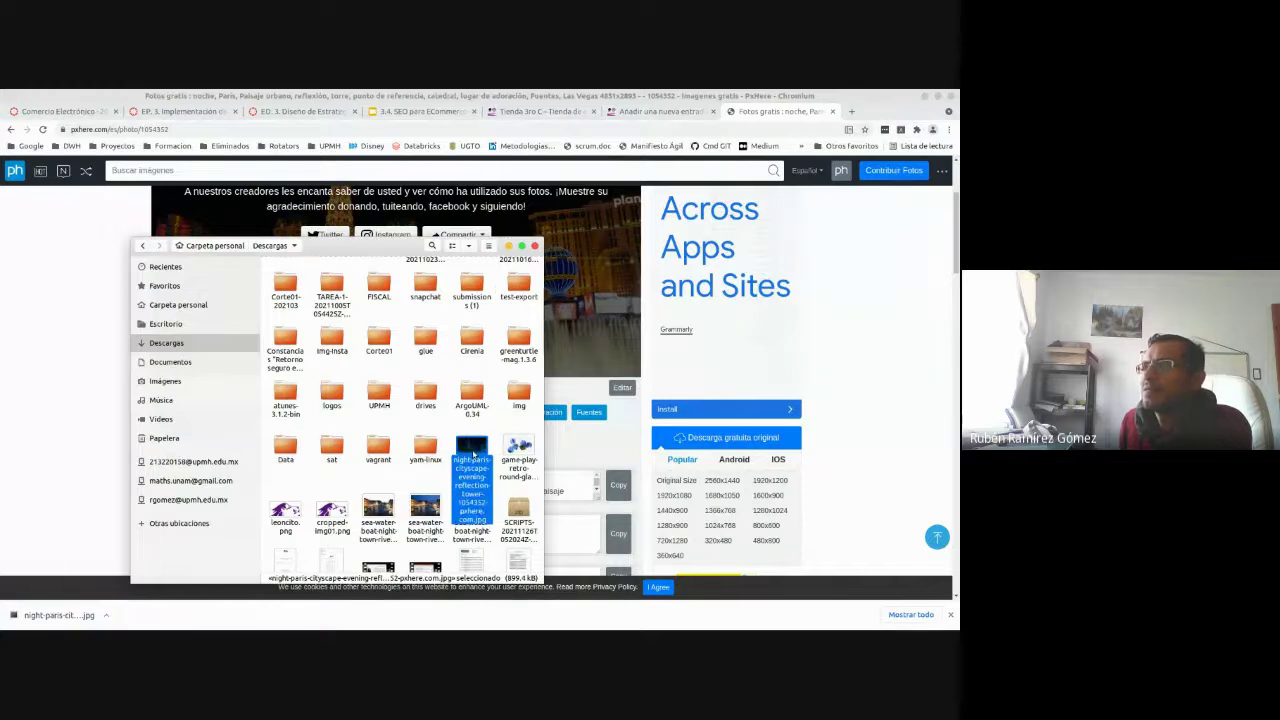
{"action": "left_click", "coordinate": [509, 246]}
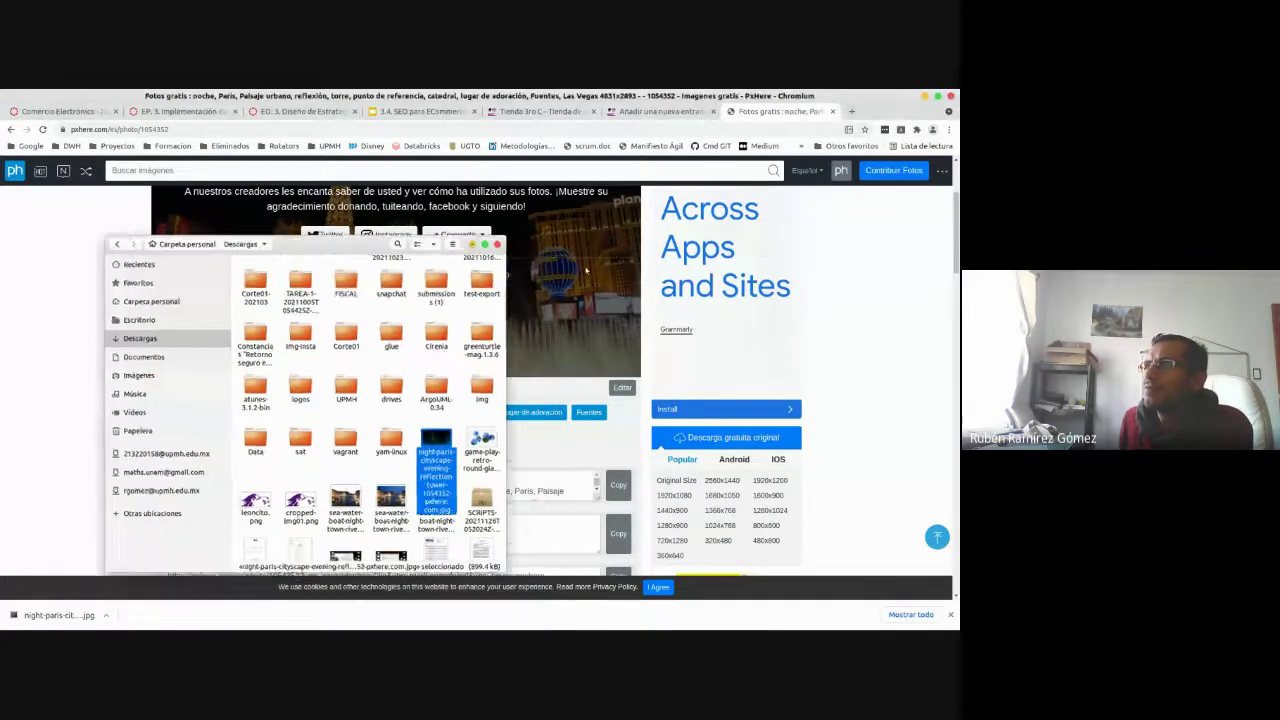
{"action": "scroll", "coordinate": [894, 338], "scroll_direction": "up", "scroll_amount": 2}
{"action": "scroll", "coordinate": [317, 489], "scroll_direction": "up", "scroll_amount": 1}
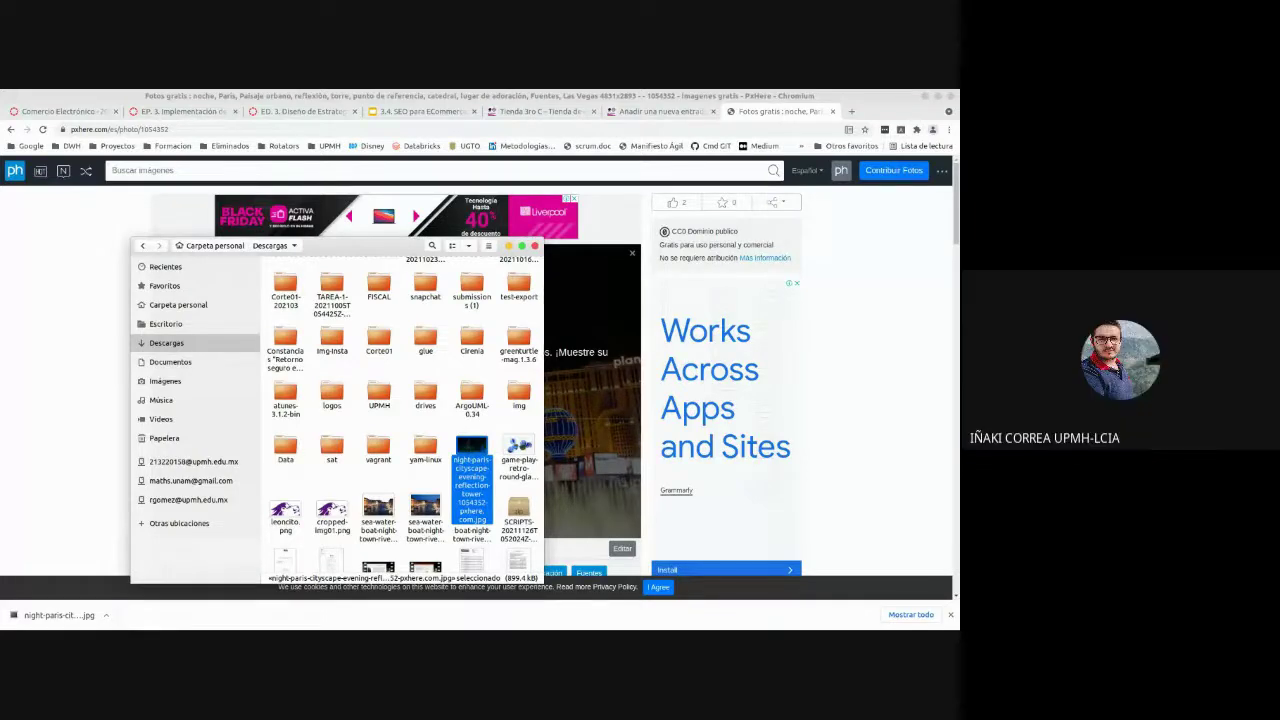
{"action": "key", "text": "super"}
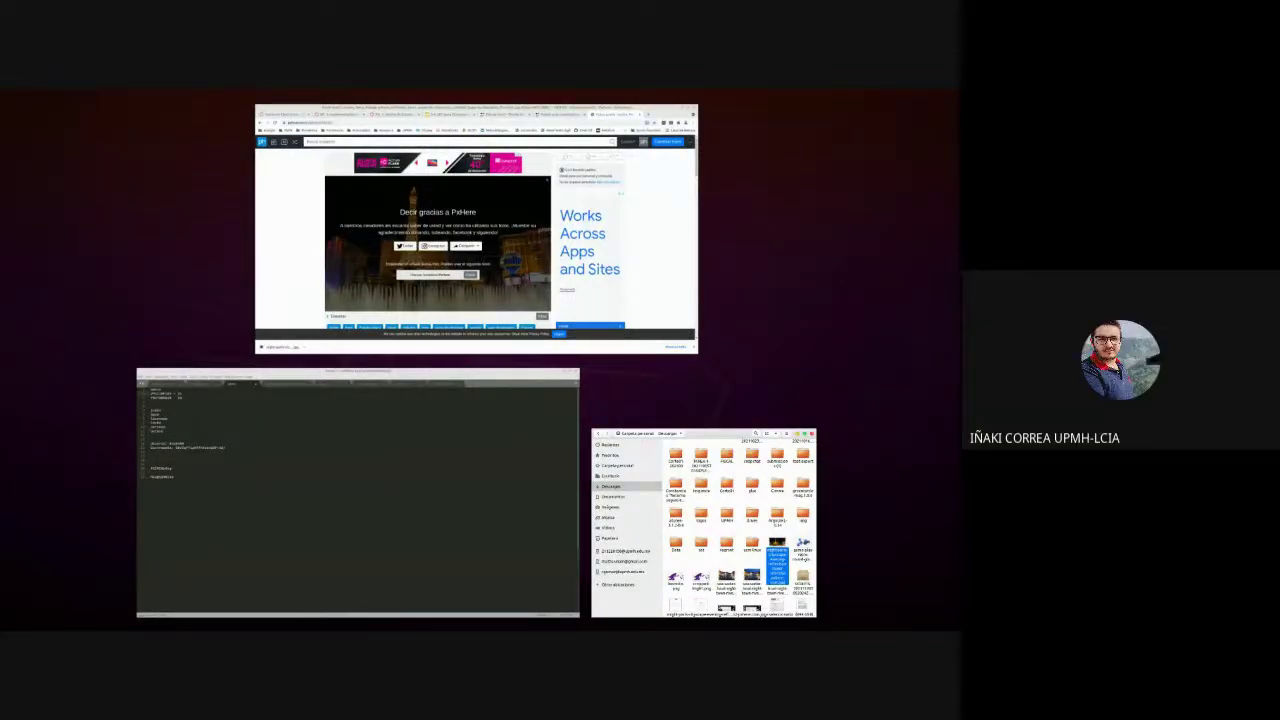
{"action": "key", "text": "super"}
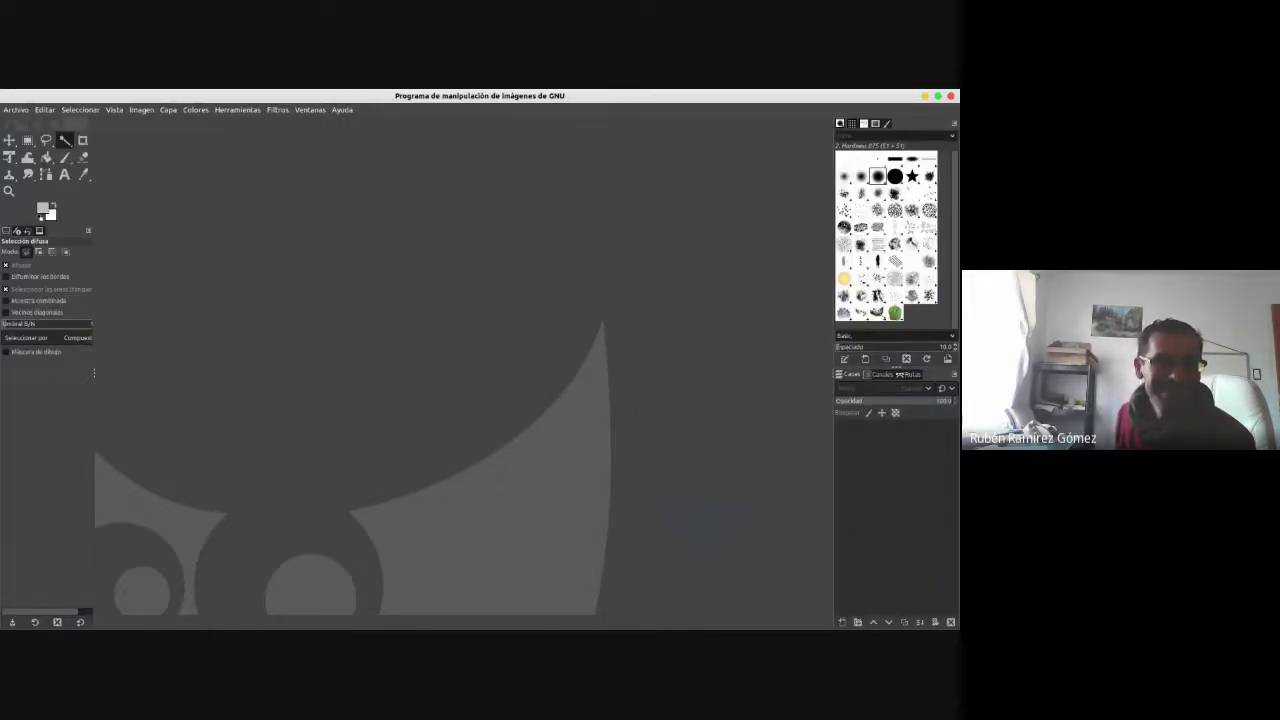
- Load the night Paris photo into GIMP and scale it to 300%, giving 7215 × 4320 pixels
{"action": "key", "text": "alt+Tab"}
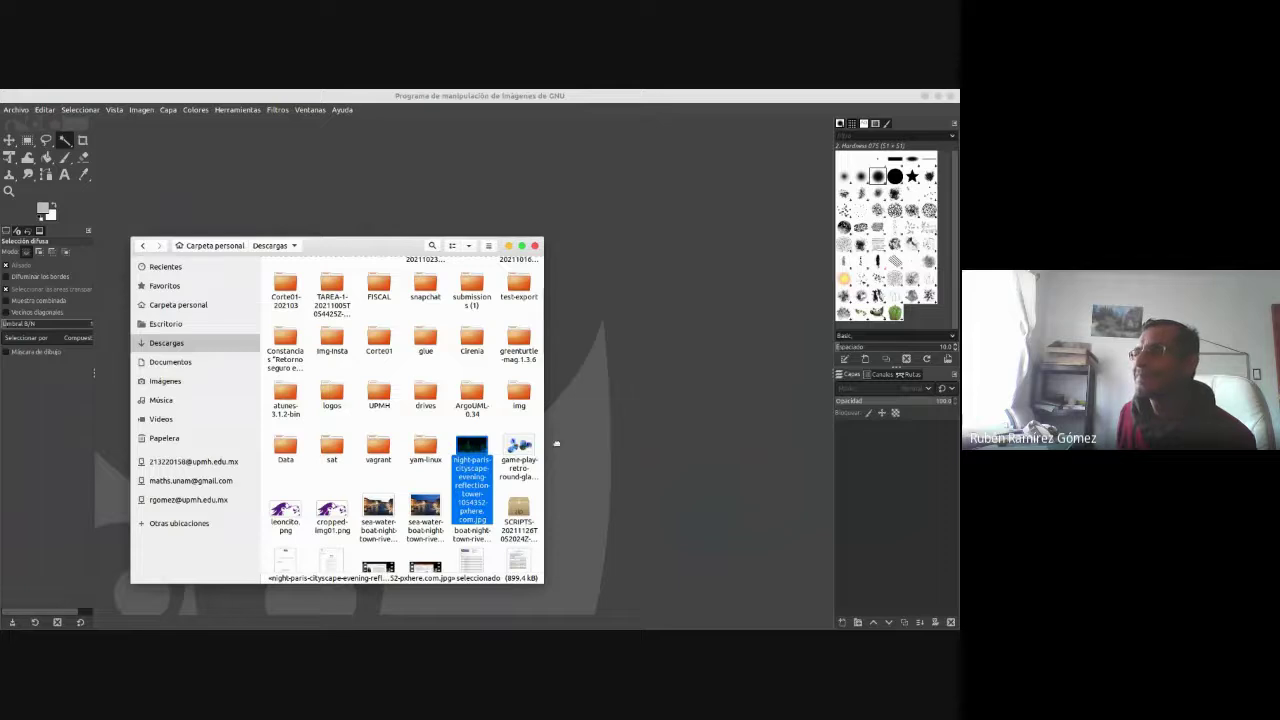
{"action": "left_click_drag", "start_coordinate": [556, 443], "coordinate": [735, 397]}
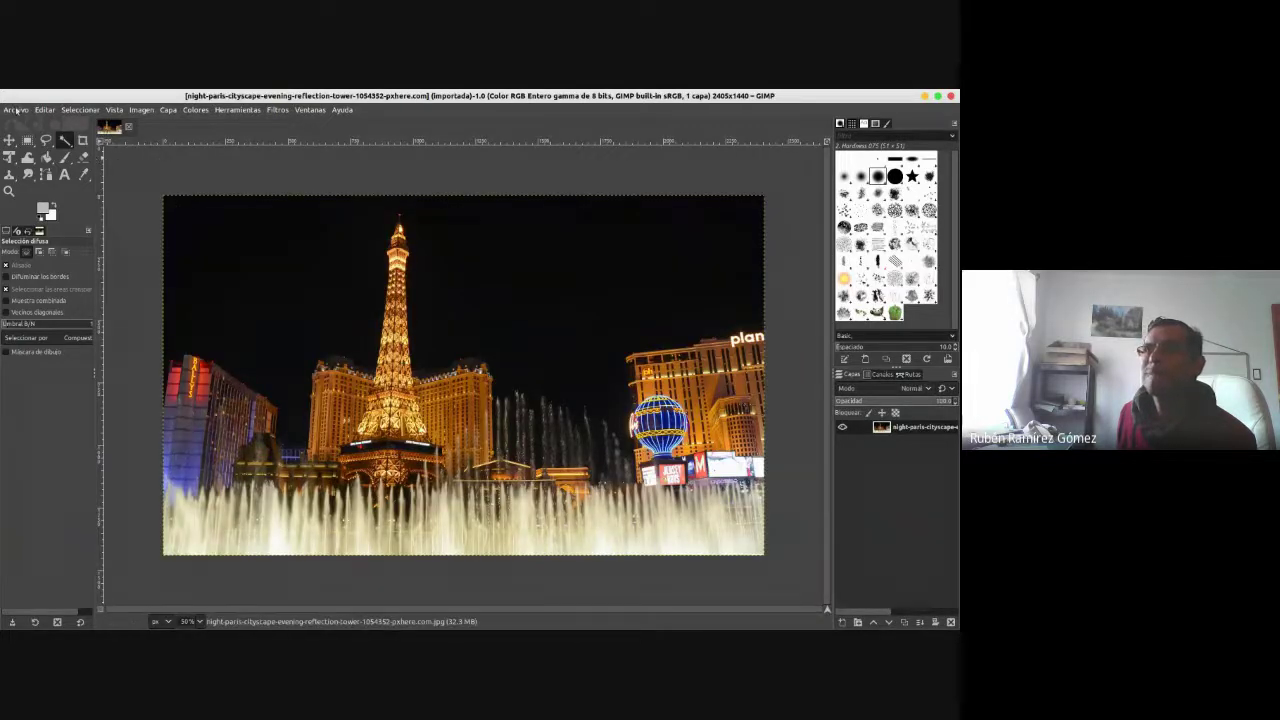
{"action": "left_click", "coordinate": [140, 110]}
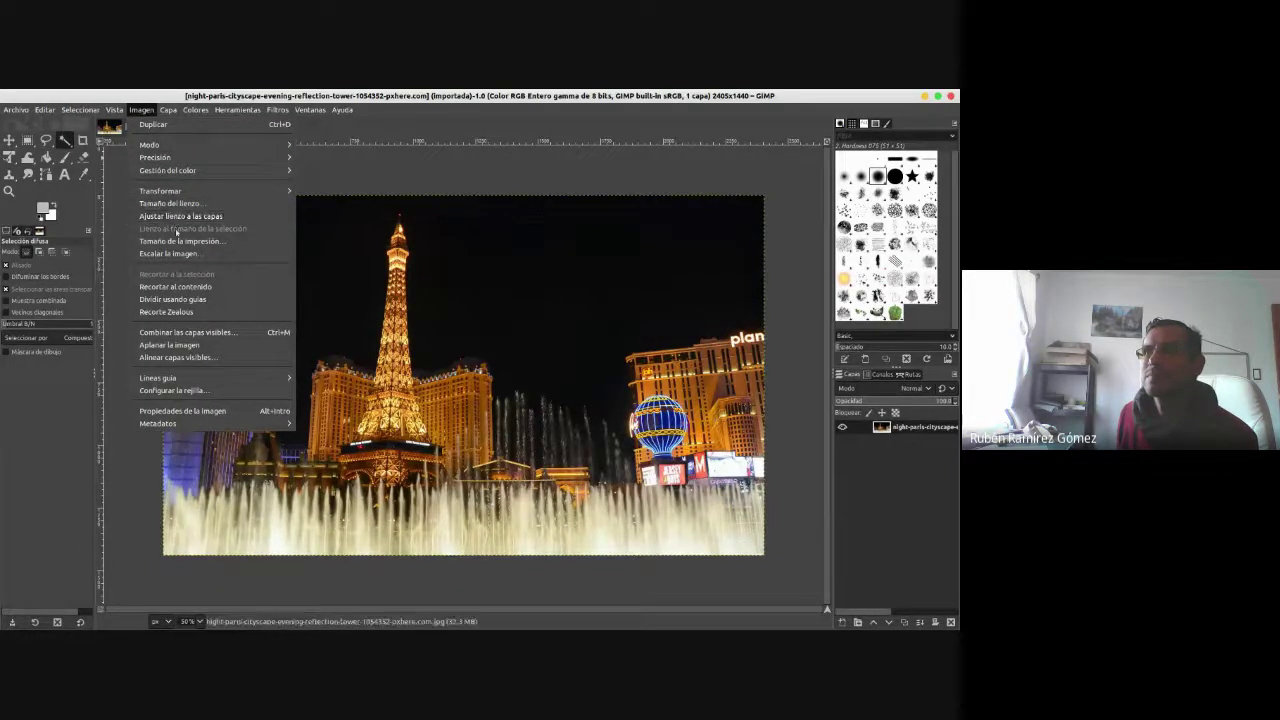
{"action": "left_click", "coordinate": [178, 255]}
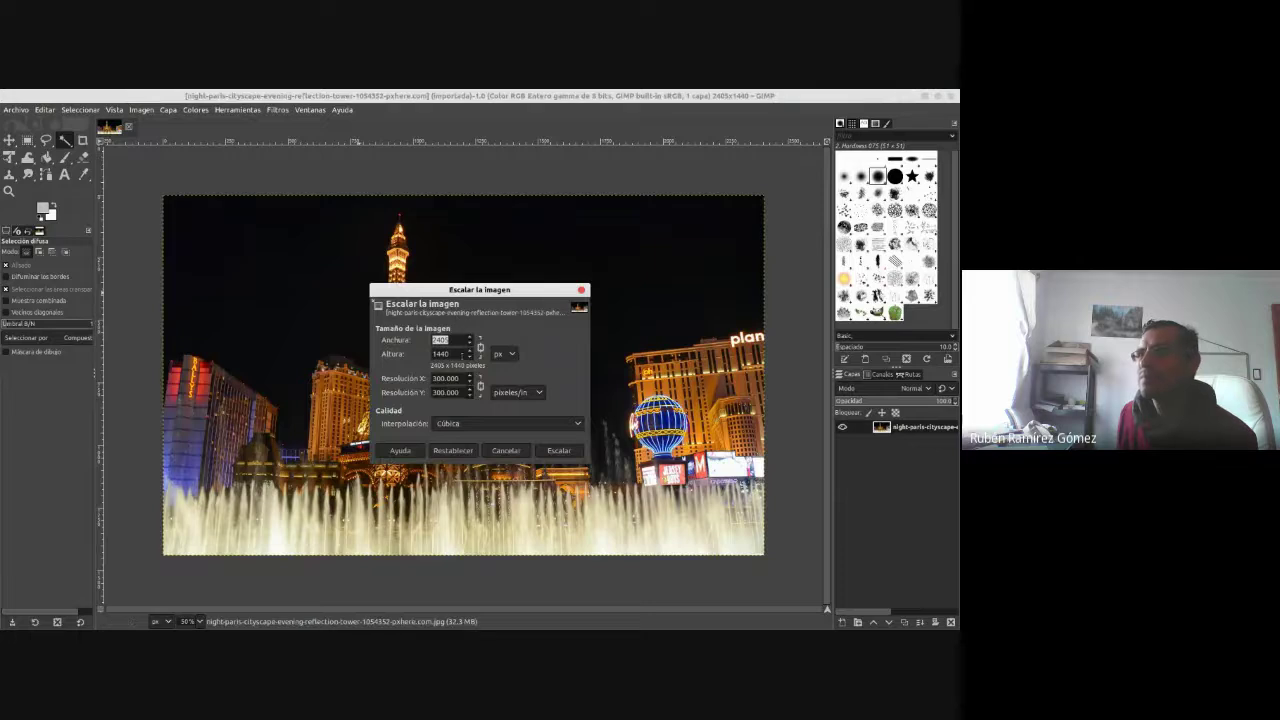
{"action": "left_click", "coordinate": [502, 354]}
{"action": "left_click", "coordinate": [508, 372]}
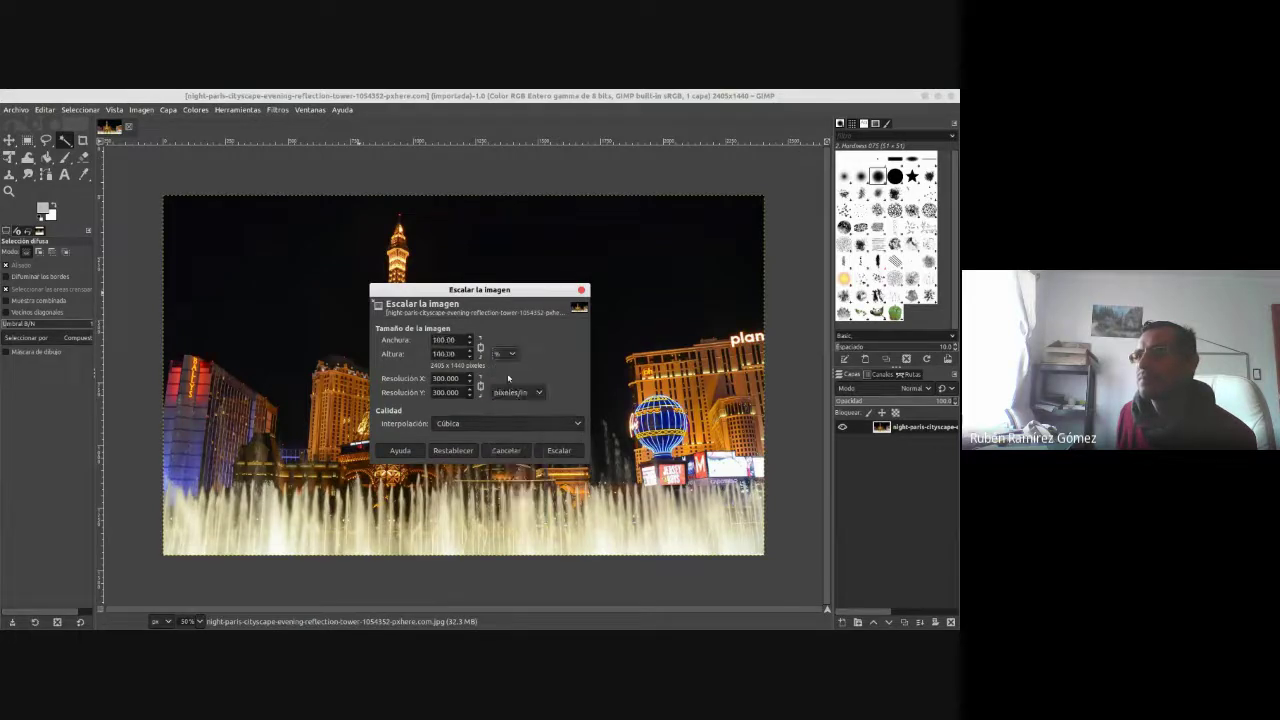
{"action": "left_click_drag", "start_coordinate": [455, 340], "coordinate": [425, 337]}
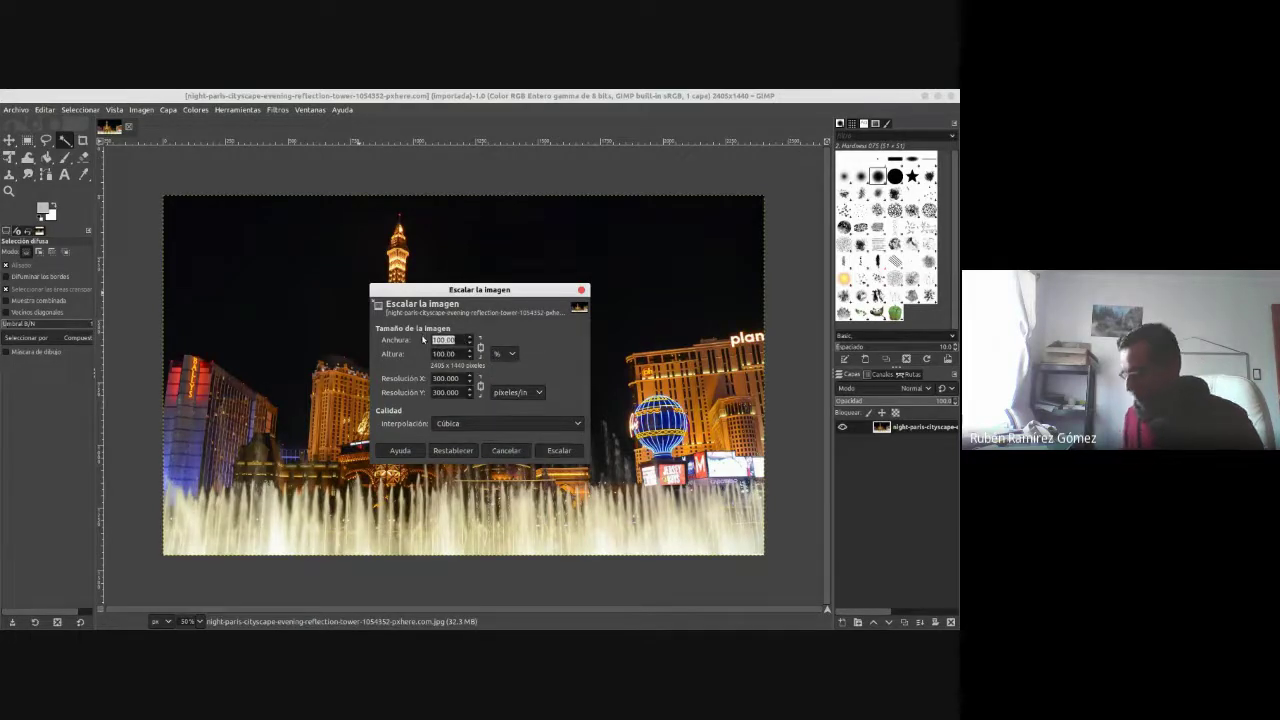
{"action": "type", "text": "300"}
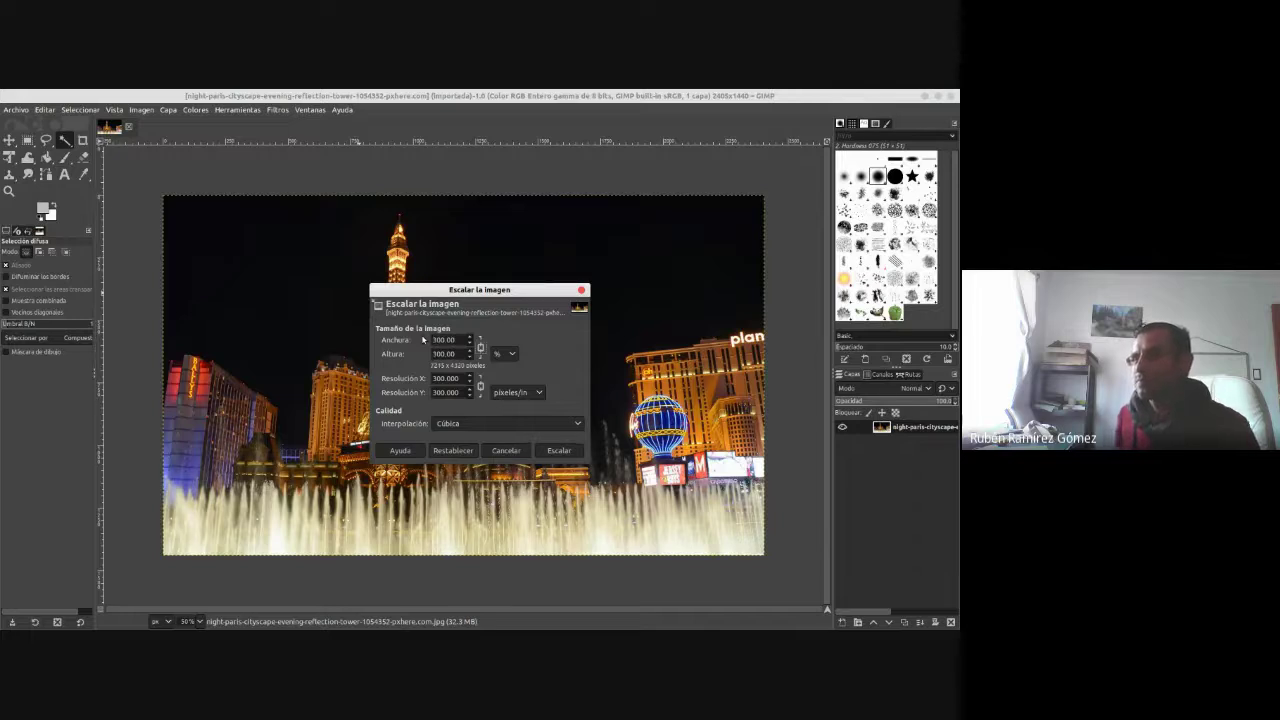
{"action": "left_click", "coordinate": [559, 452]}
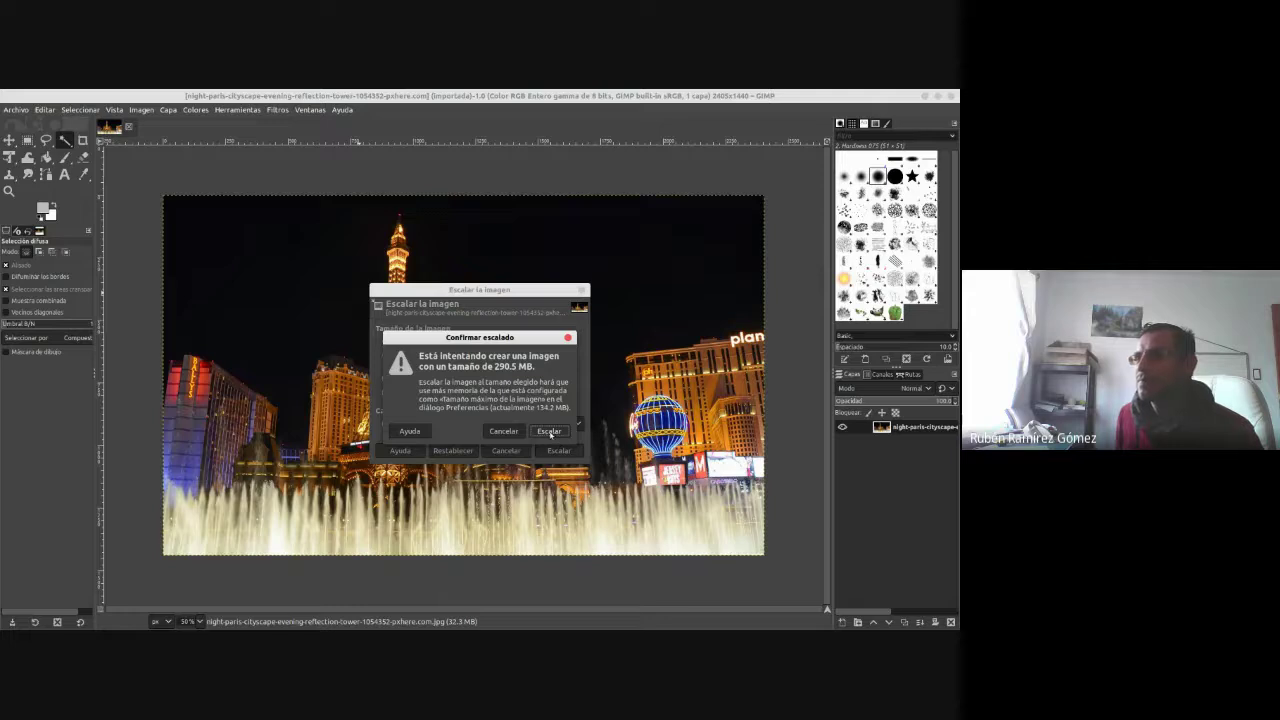
{"action": "left_click", "coordinate": [550, 432]}
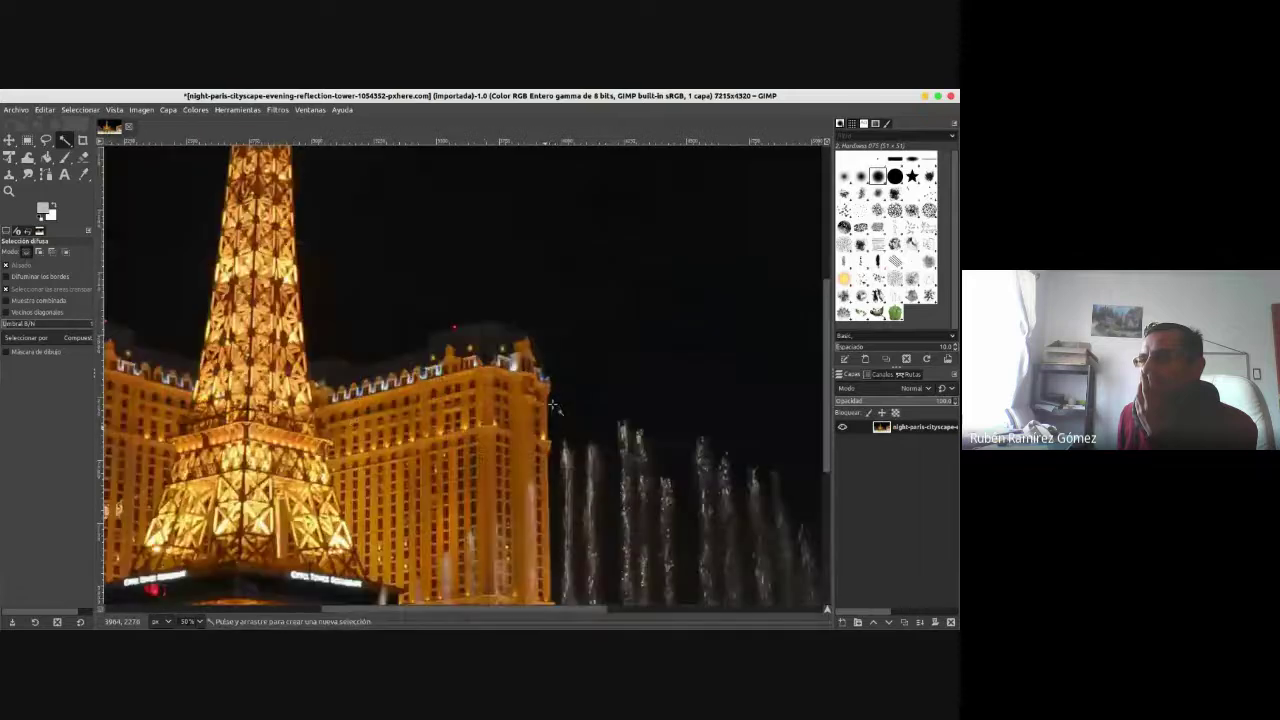
- Zoom out to 12.5% to see the whole enlarged image
{"action": "left_click", "coordinate": [196, 622]}
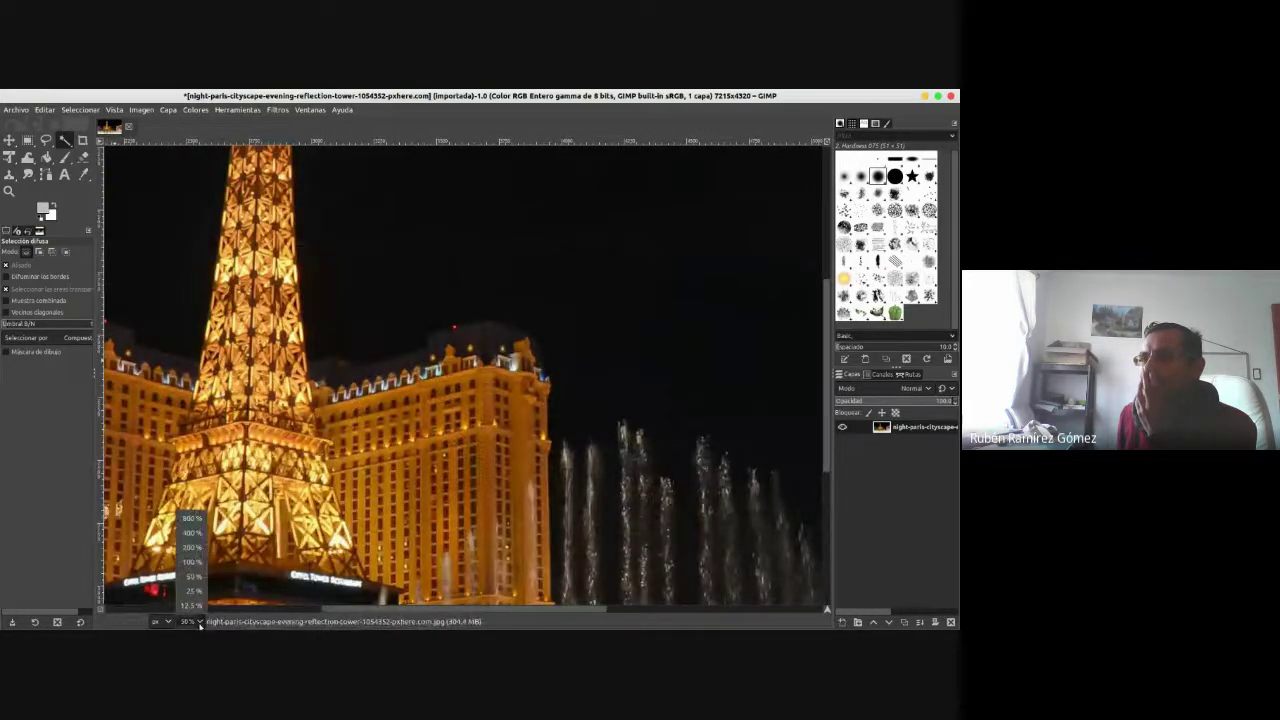
{"action": "left_click", "coordinate": [197, 577]}
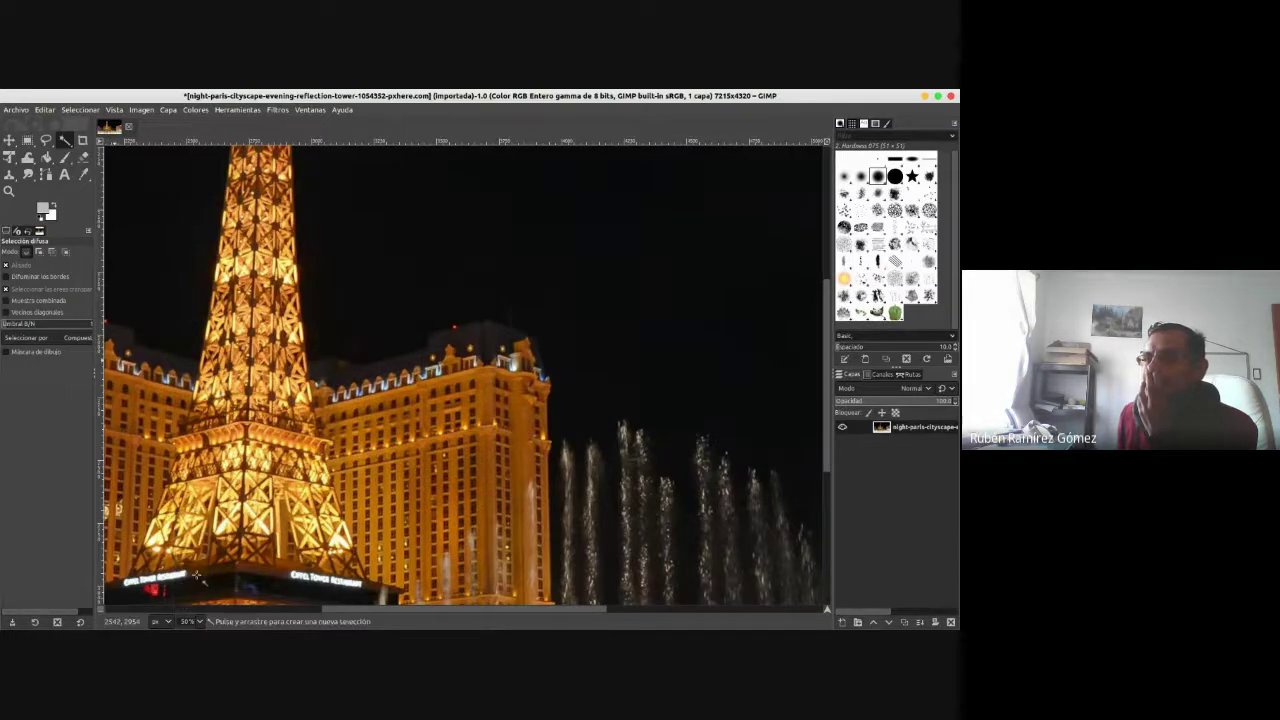
{"action": "left_click", "coordinate": [199, 622]}
{"action": "left_click", "coordinate": [192, 599]}
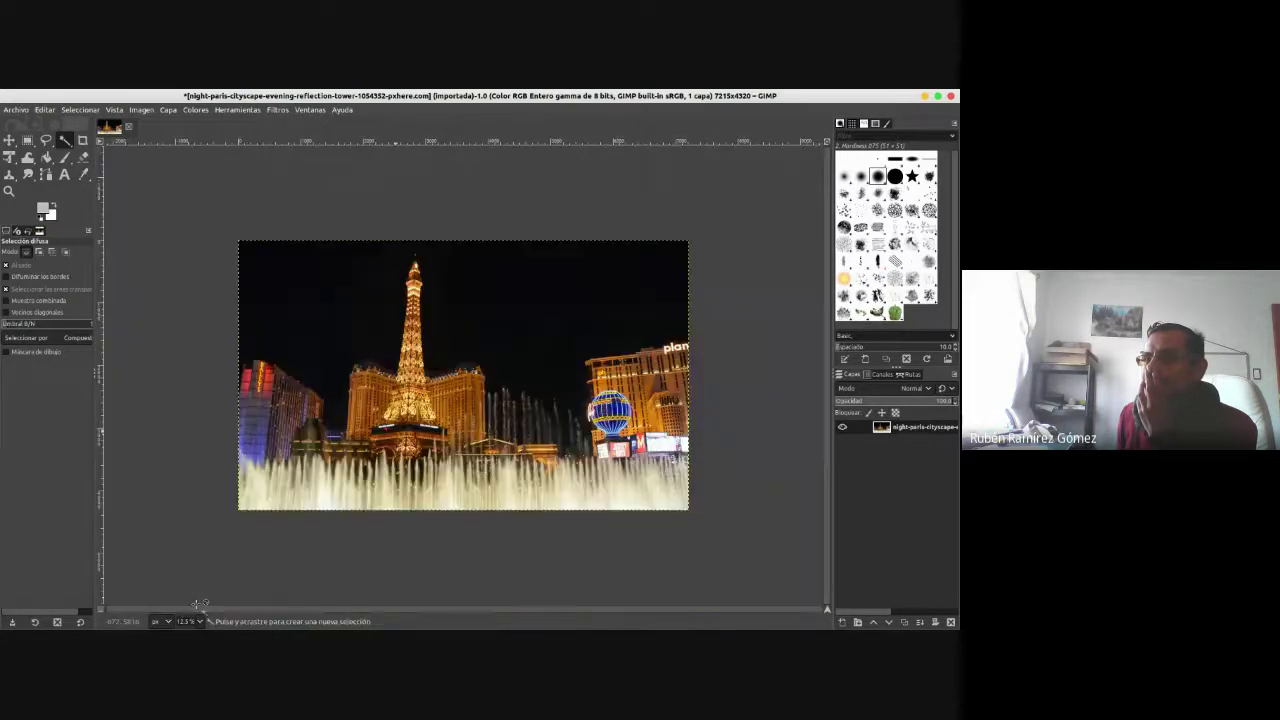
- Export the image as JPG, replacing the existing night-paris file in Descargas
{"action": "left_click", "coordinate": [16, 110]}
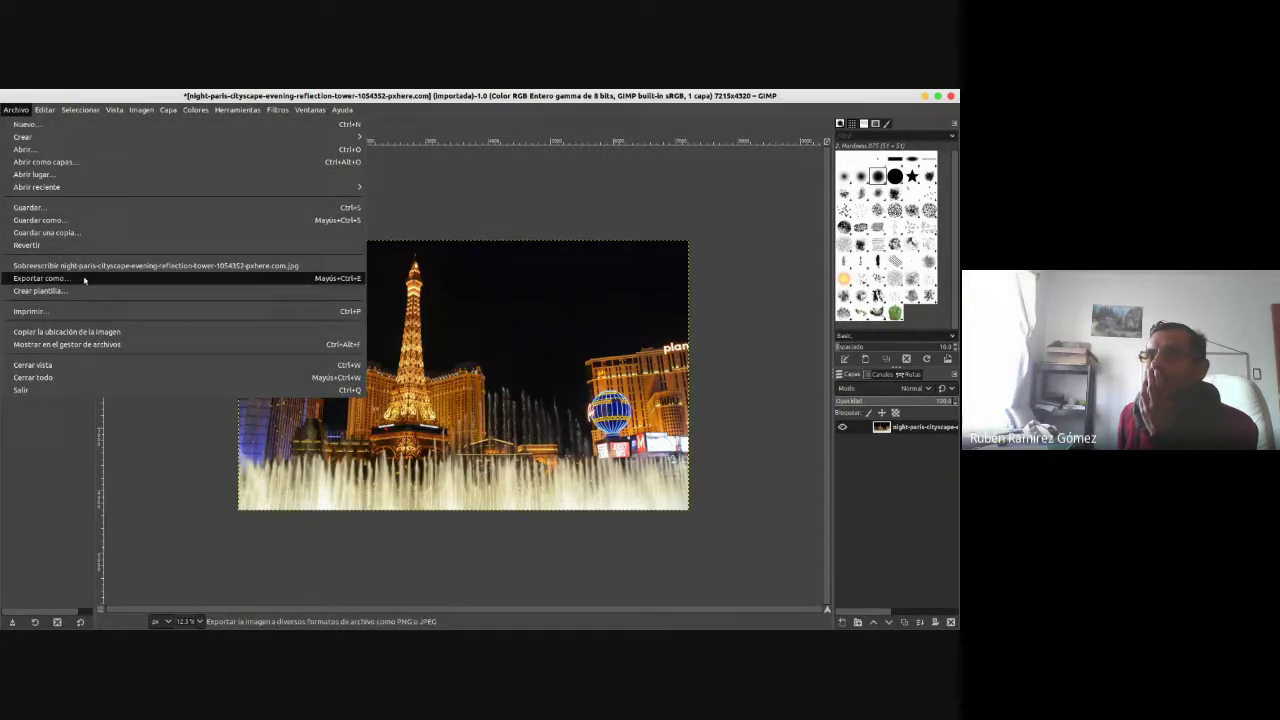
{"action": "left_click", "coordinate": [40, 278]}
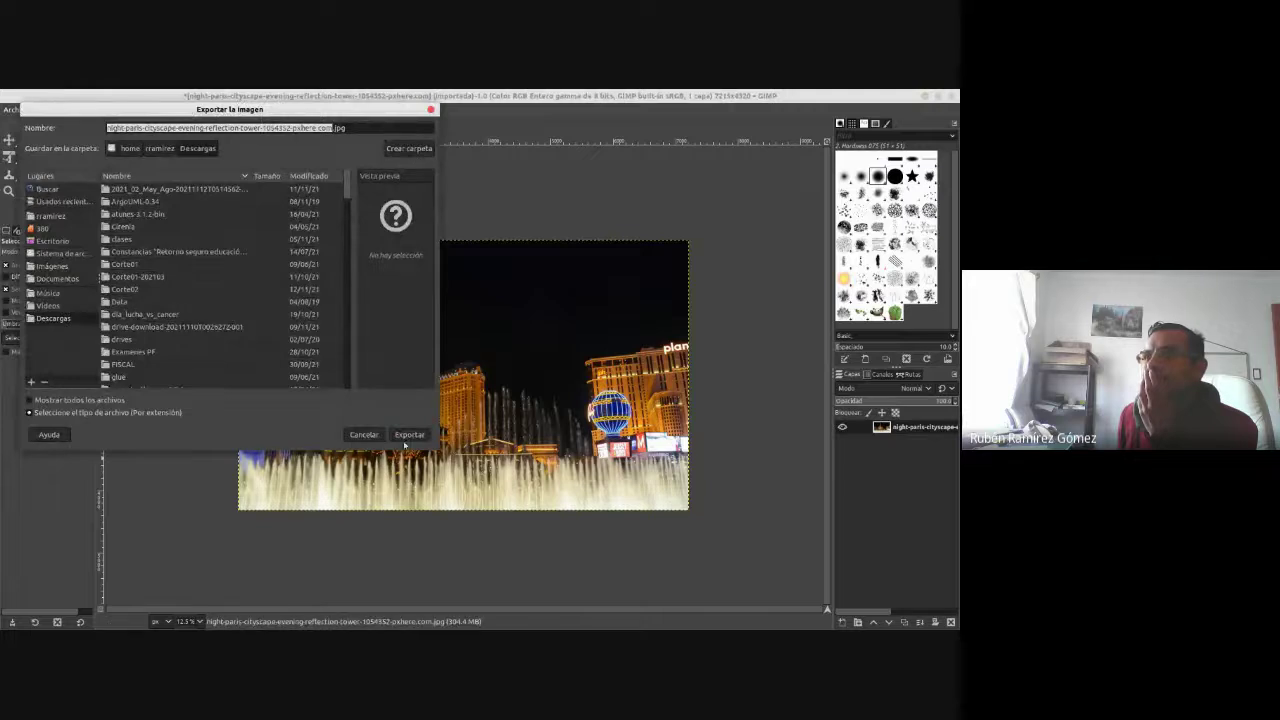
{"action": "left_click", "coordinate": [407, 435]}
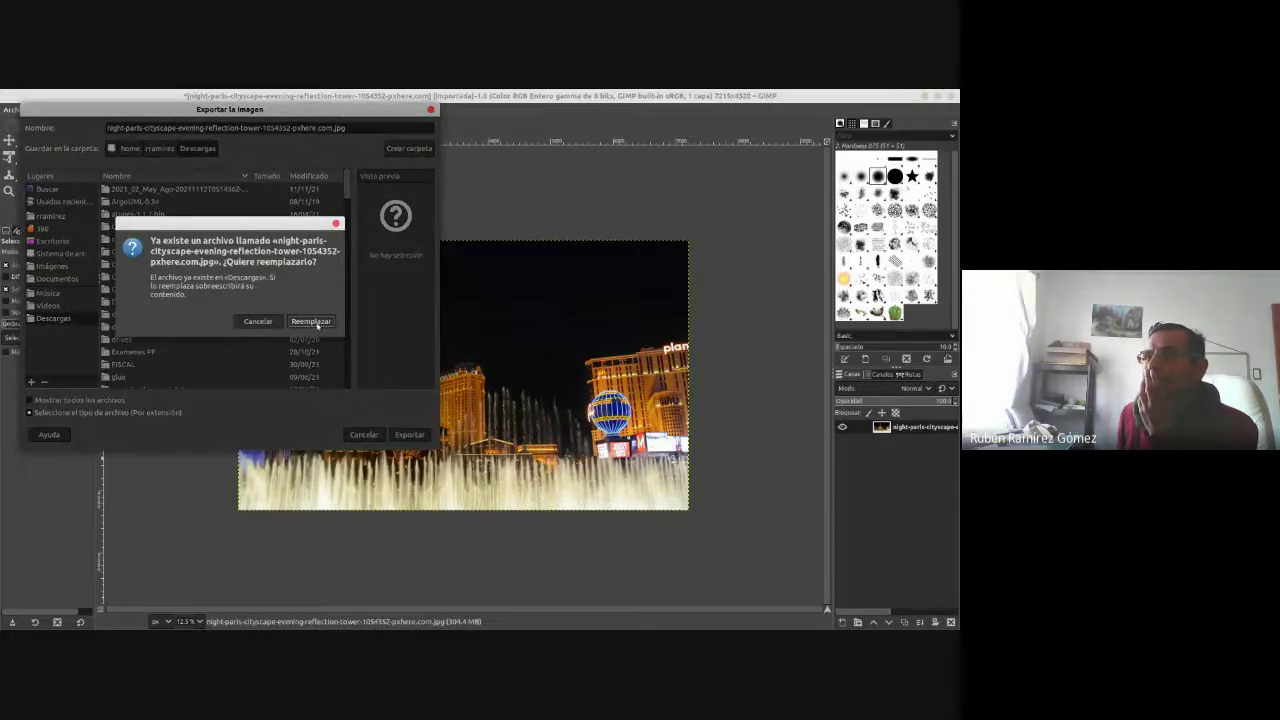
{"action": "left_click", "coordinate": [312, 322]}
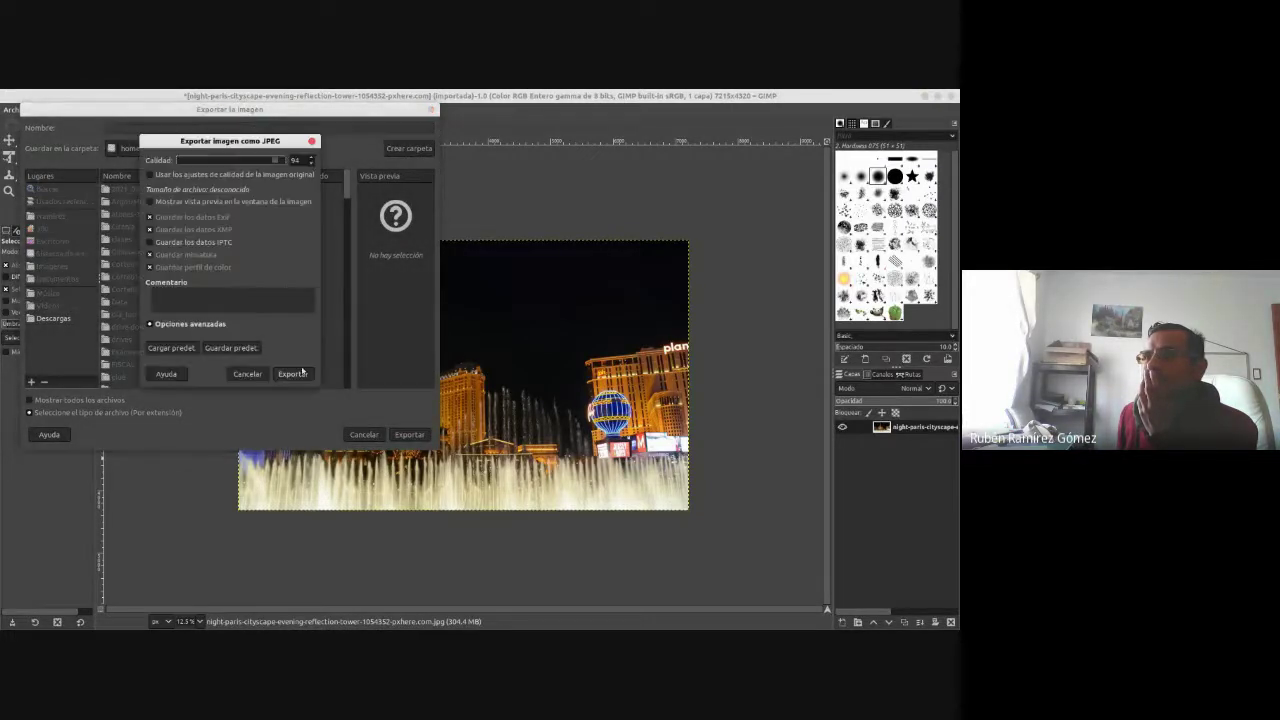
{"action": "left_click", "coordinate": [301, 372]}
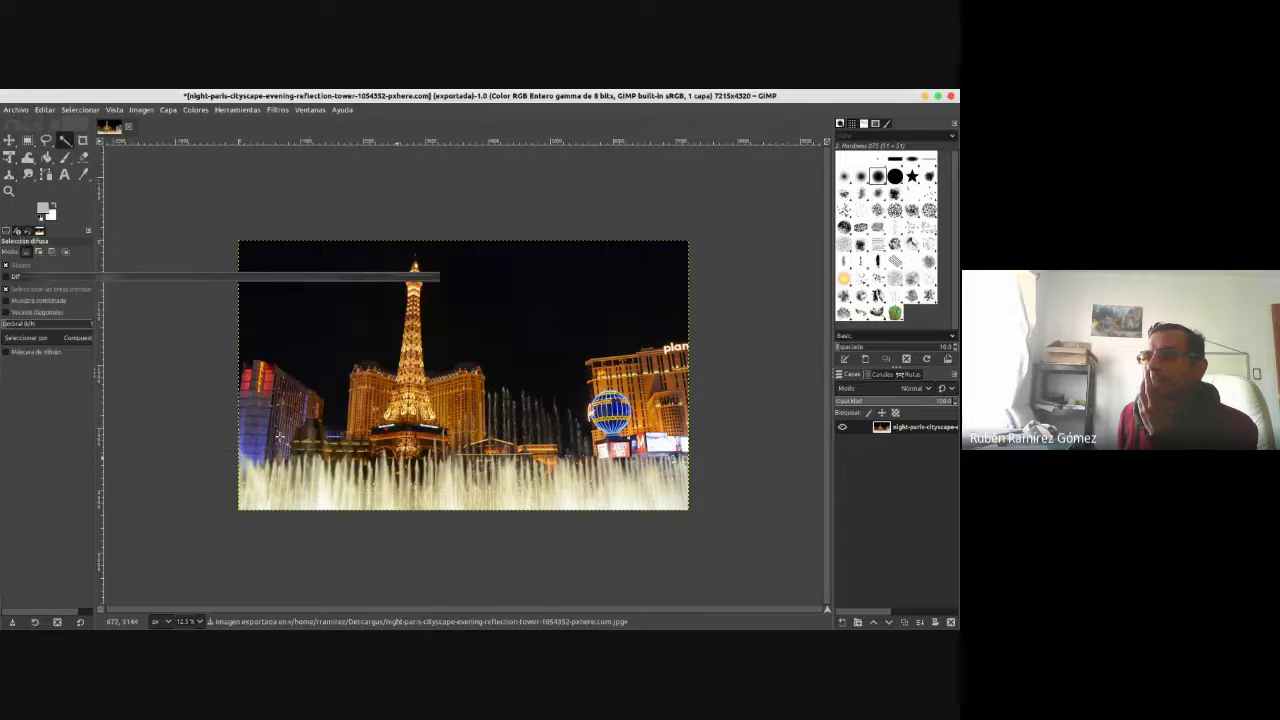
- Minimize GIMP, check that the night-paris JPG is 4.8 MB in Files, and return to WordPress
{"action": "left_click", "coordinate": [925, 97]}
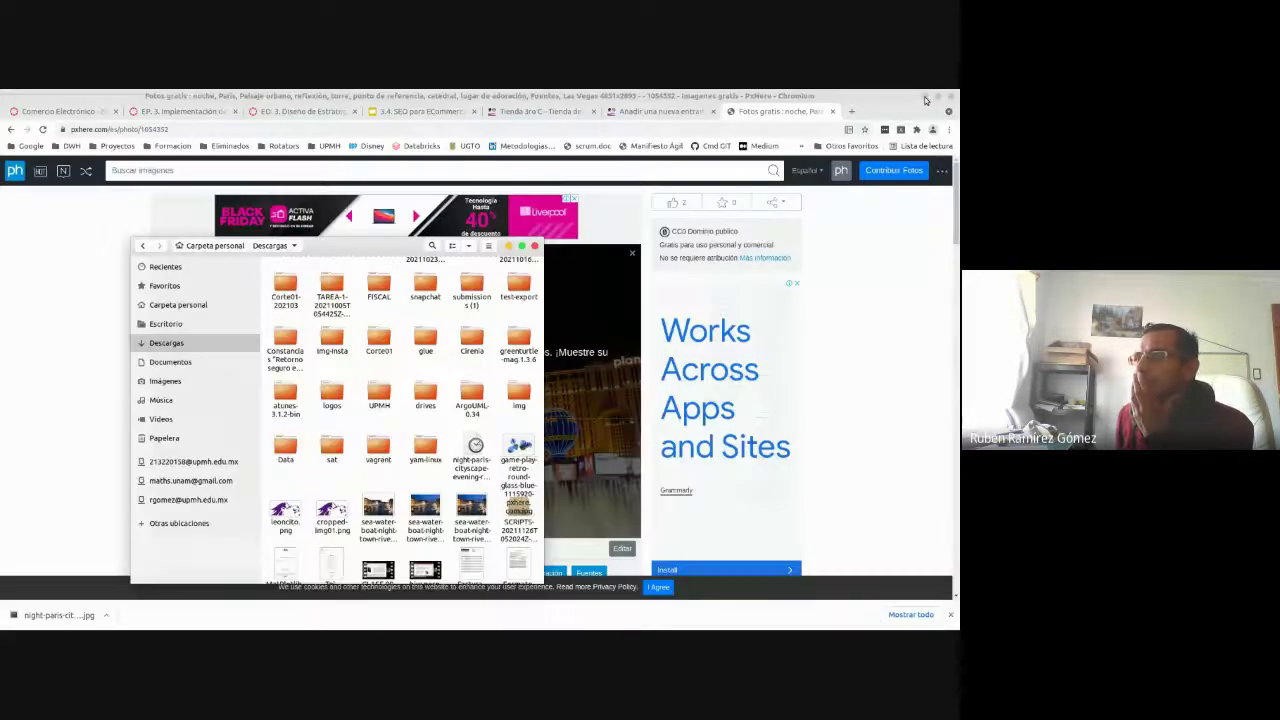
{"action": "left_click", "coordinate": [474, 448]}
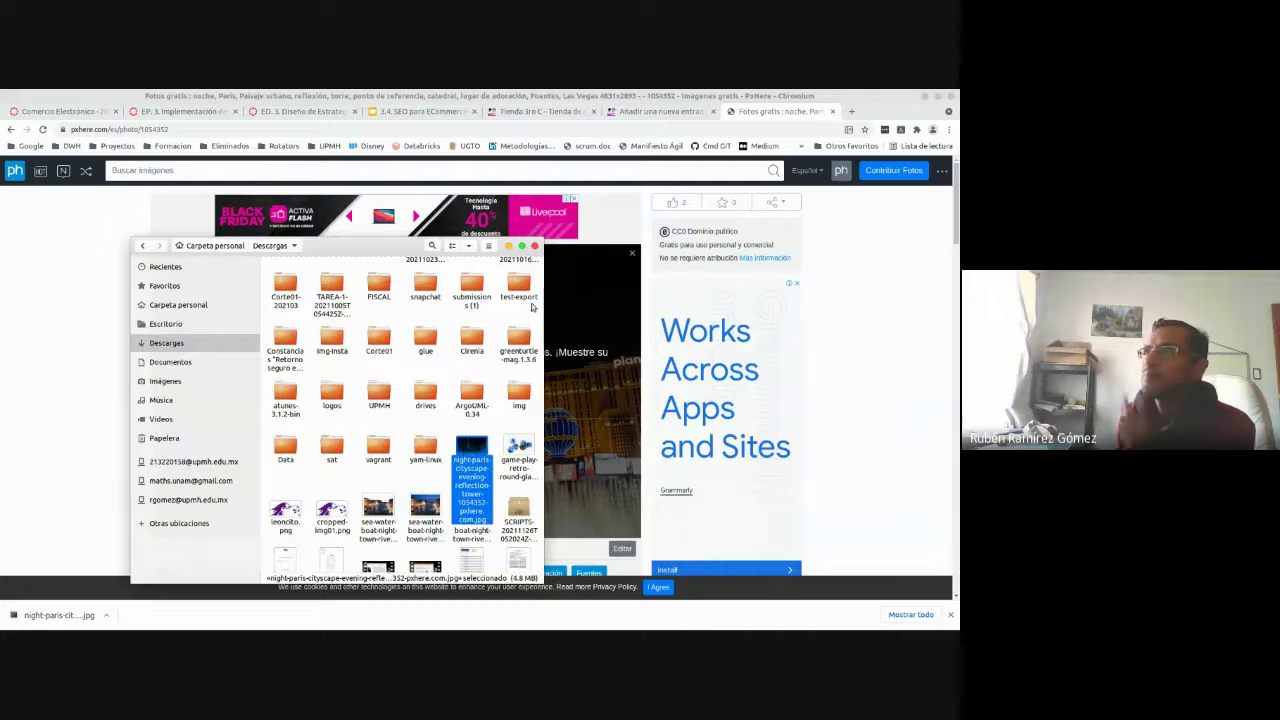
{"action": "left_click", "coordinate": [640, 113]}
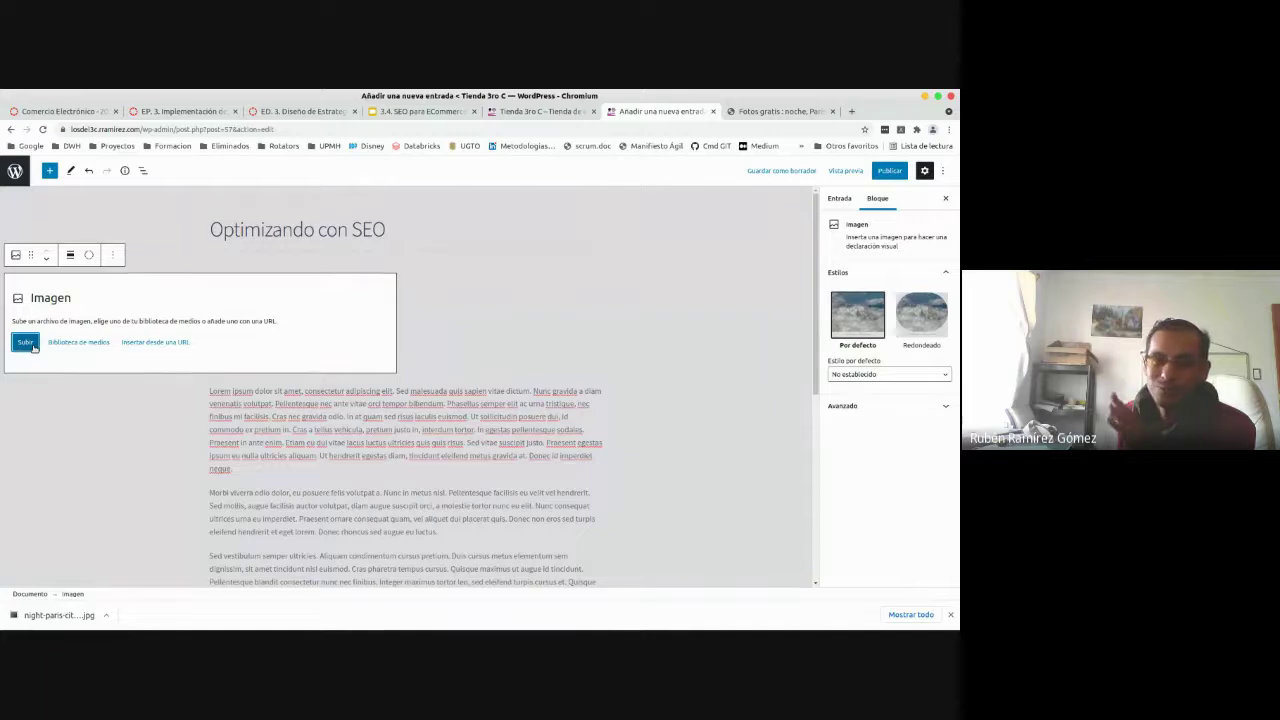
- Upload the night-paris cityscape JPG into the Image block, sorting Descargas by Modificado, newest first
{"action": "left_click", "coordinate": [33, 346]}
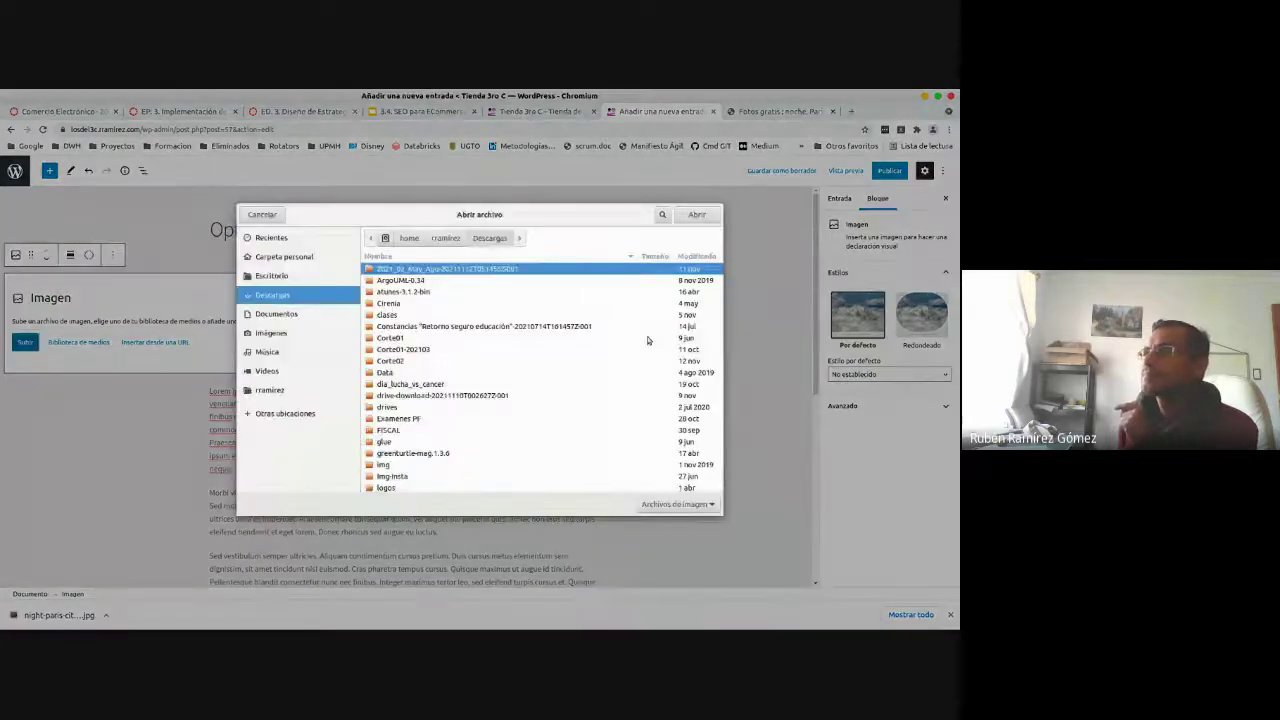
{"action": "left_click", "coordinate": [684, 257]}
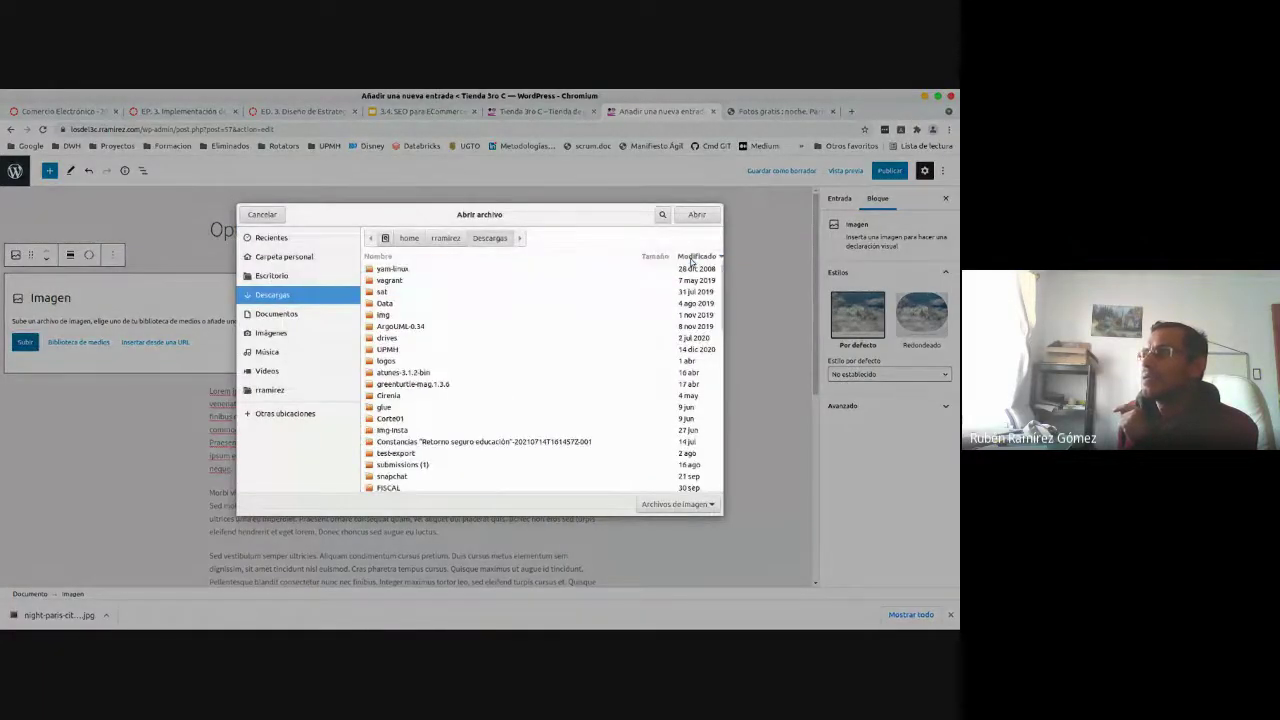
{"action": "left_click", "coordinate": [707, 258]}
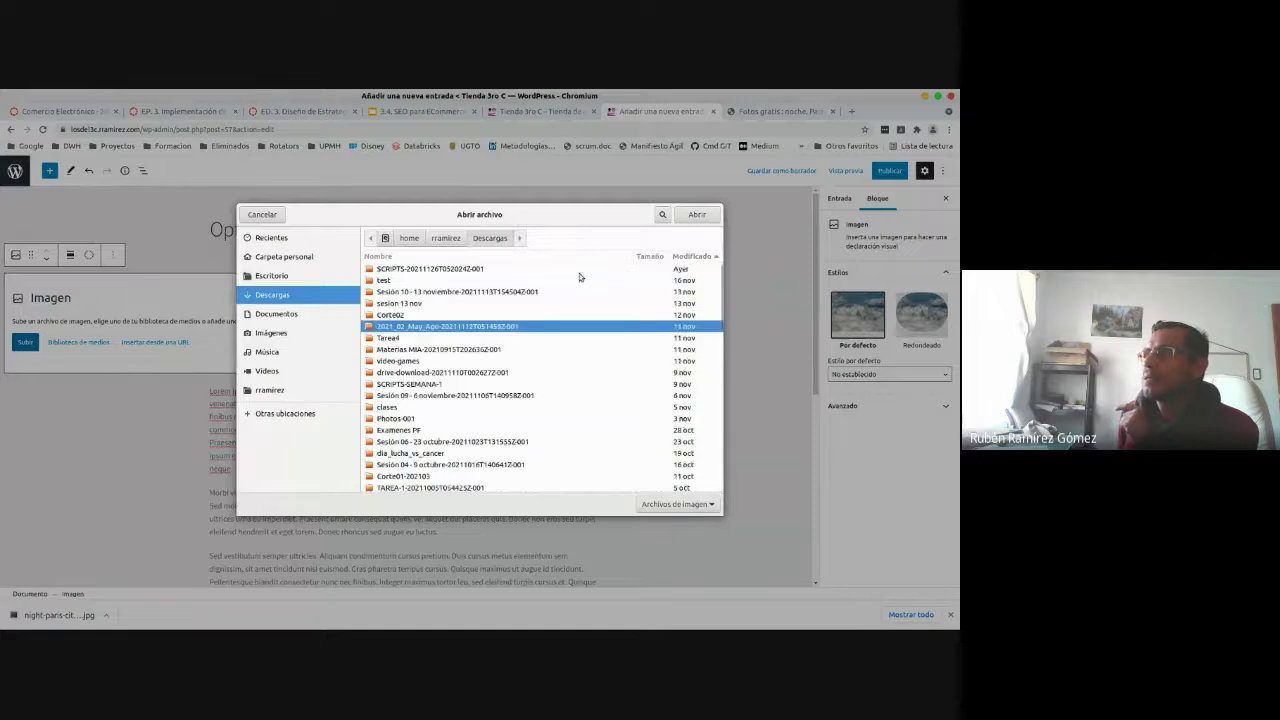
{"action": "left_click_drag", "start_coordinate": [719, 298], "coordinate": [720, 361]}
{"action": "scroll", "coordinate": [574, 410], "scroll_direction": "up", "scroll_amount": 2}
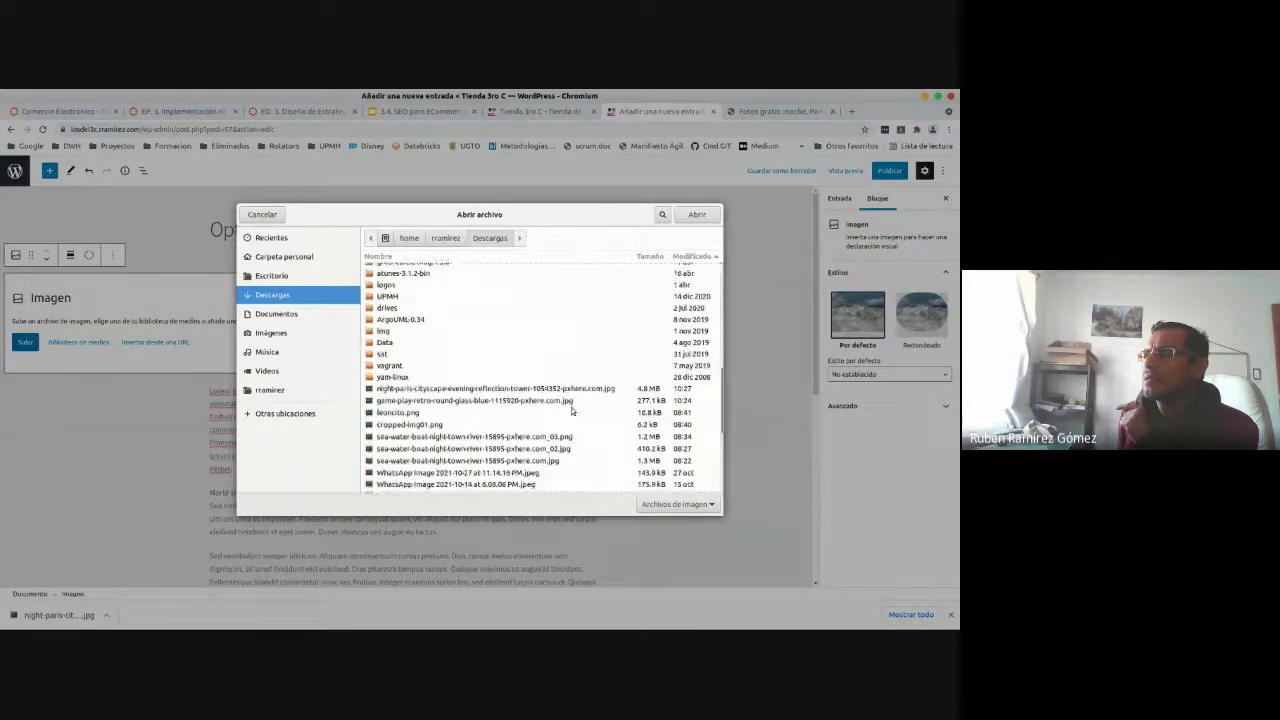
{"action": "left_click", "coordinate": [515, 391]}
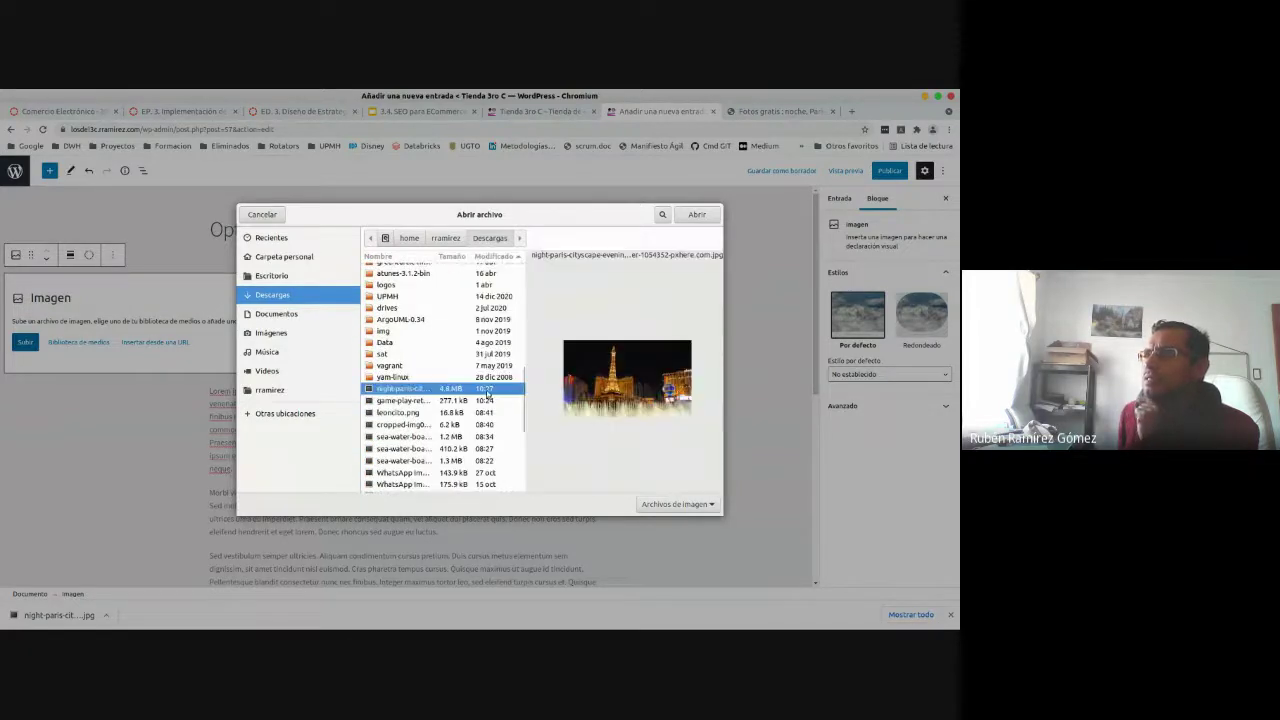
{"action": "left_click", "coordinate": [703, 217]}
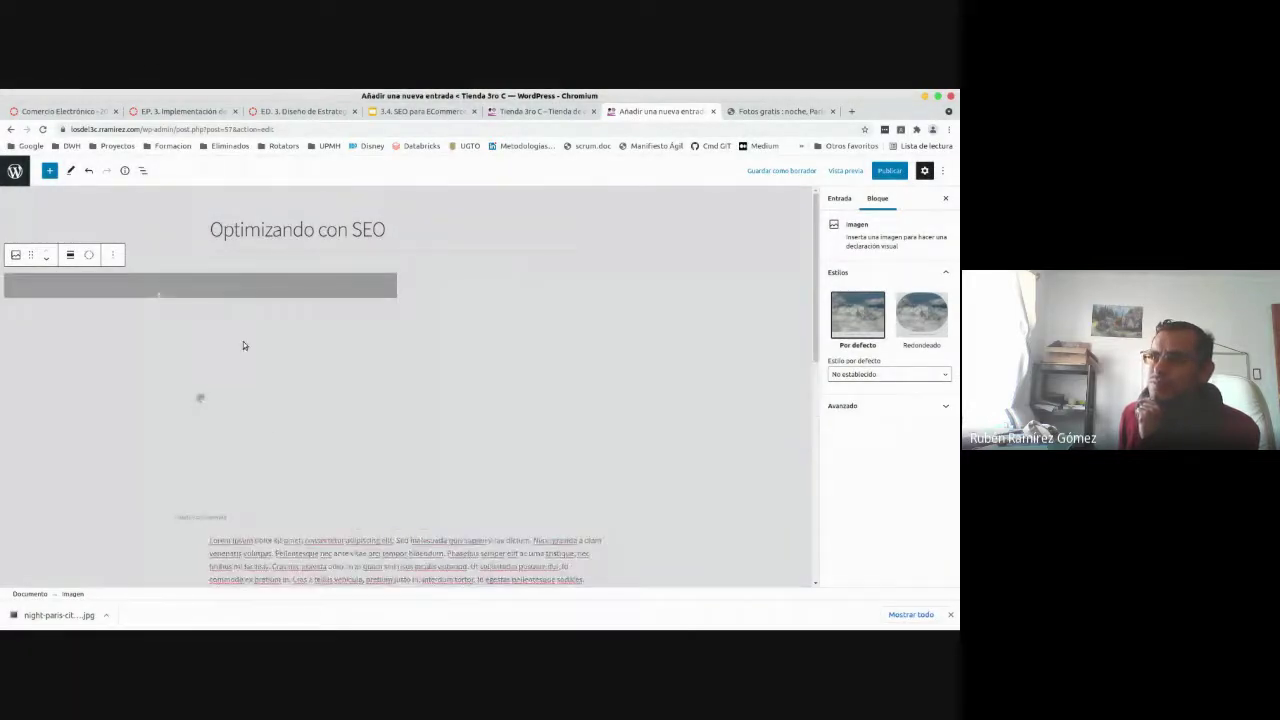
- Centre the image block and start a new upload from the media library
{"action": "left_click", "coordinate": [70, 256]}
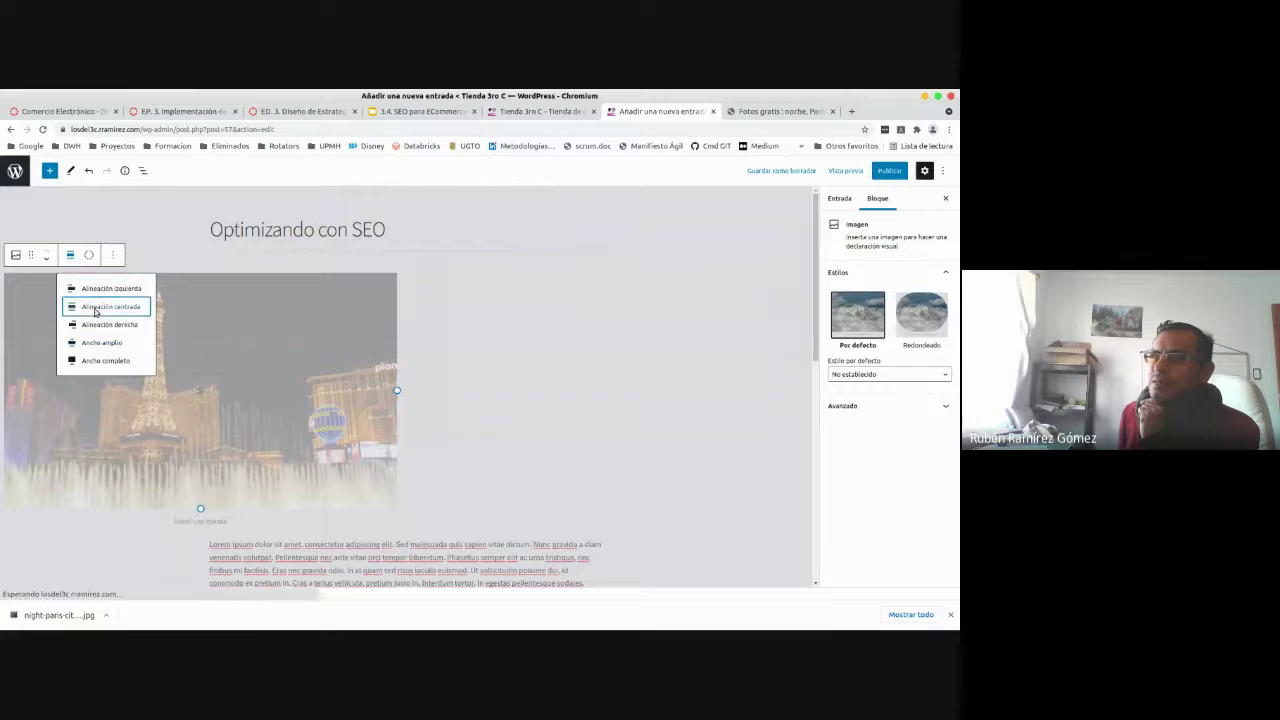
{"action": "left_click", "coordinate": [100, 307]}
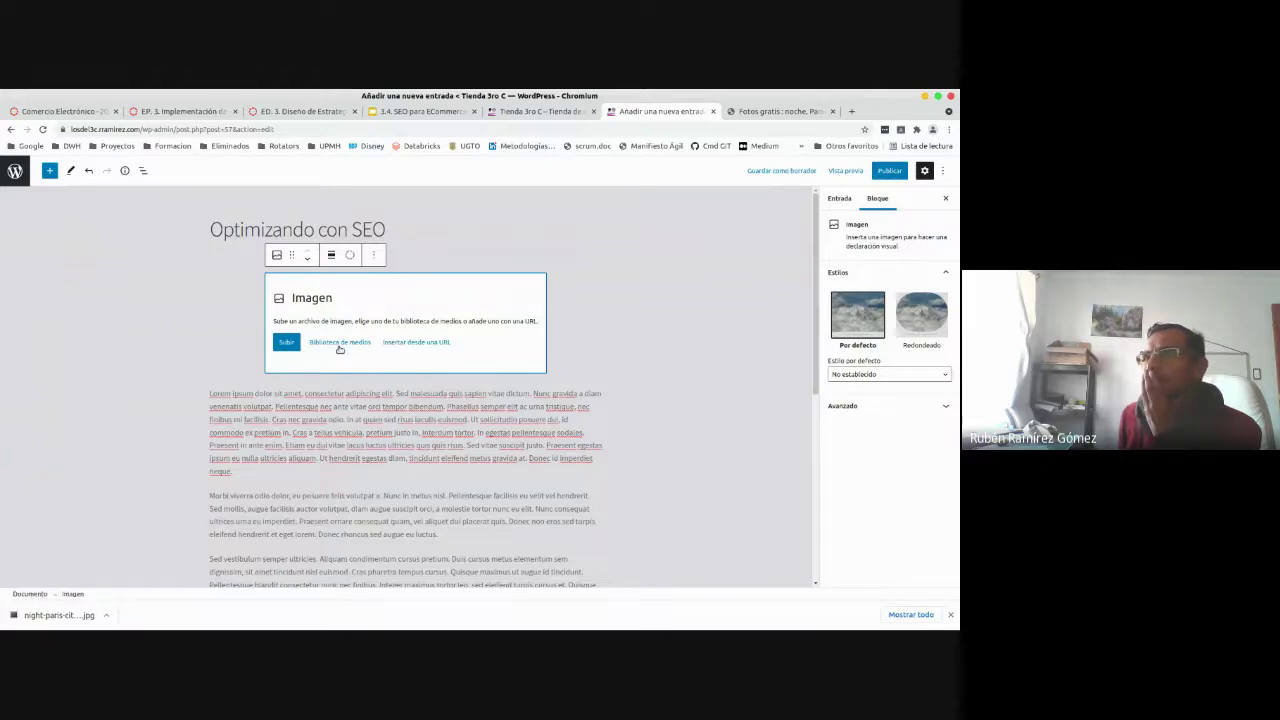
{"action": "left_click", "coordinate": [340, 343]}
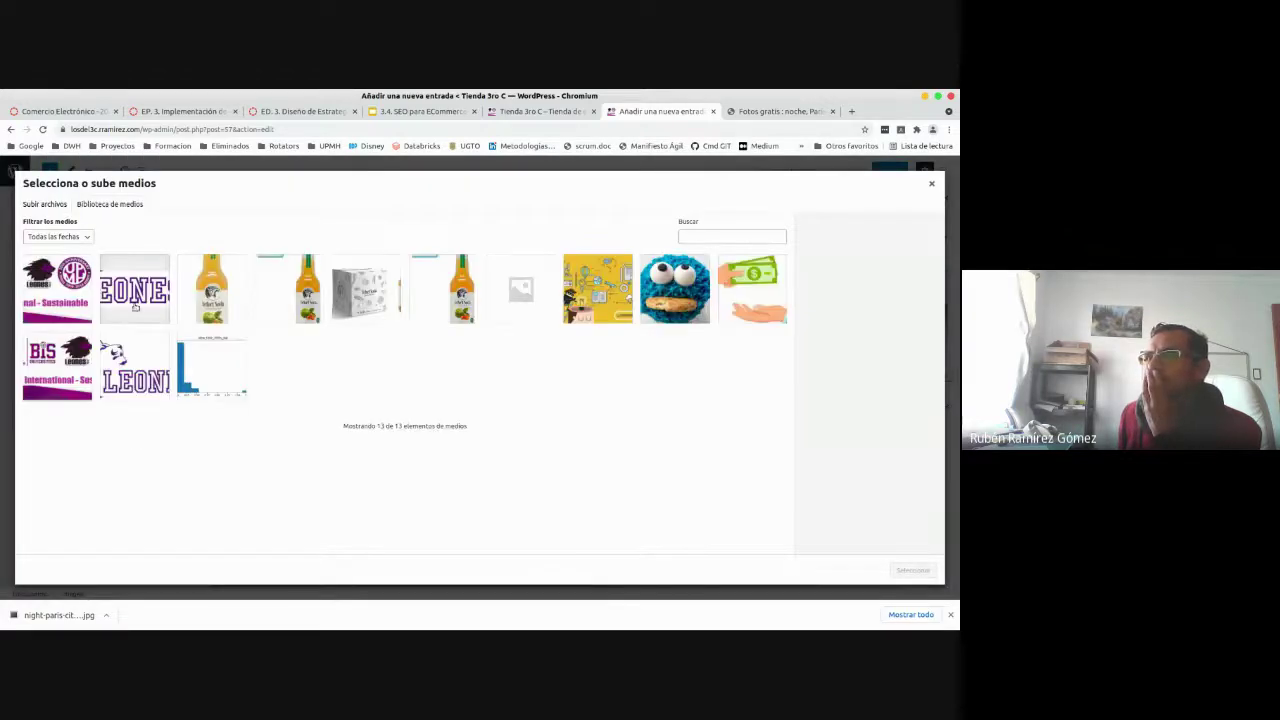
{"action": "left_click", "coordinate": [58, 204]}
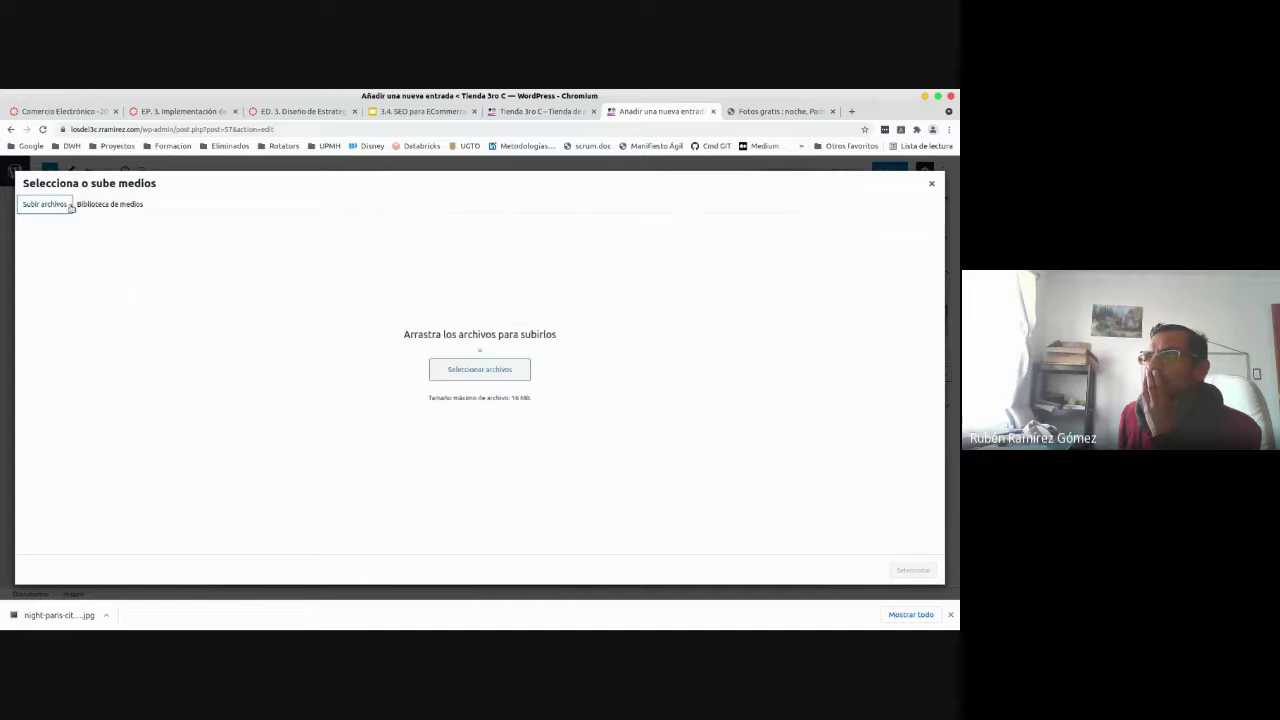
{"action": "left_click", "coordinate": [470, 369]}
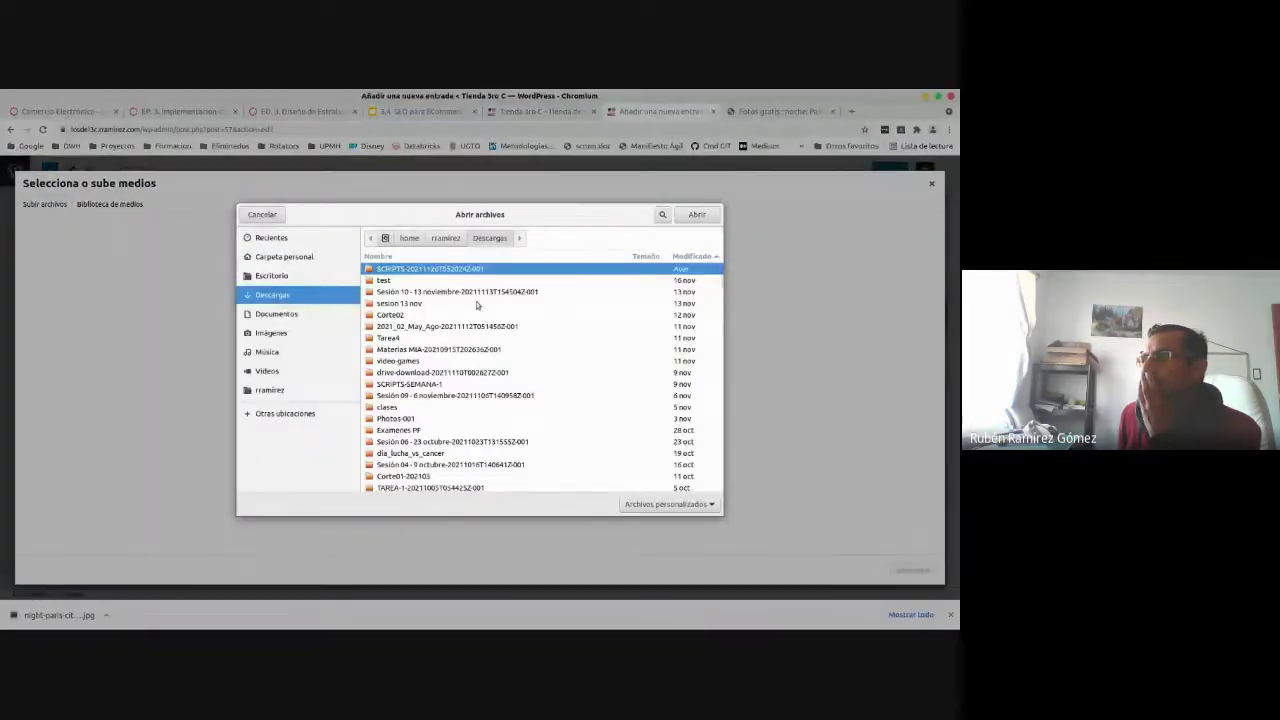
- Upload the night-paris cityscape JPG from Descargas, then close the media window
{"action": "scroll", "coordinate": [719, 307], "scroll_direction": "down", "scroll_amount": 4}
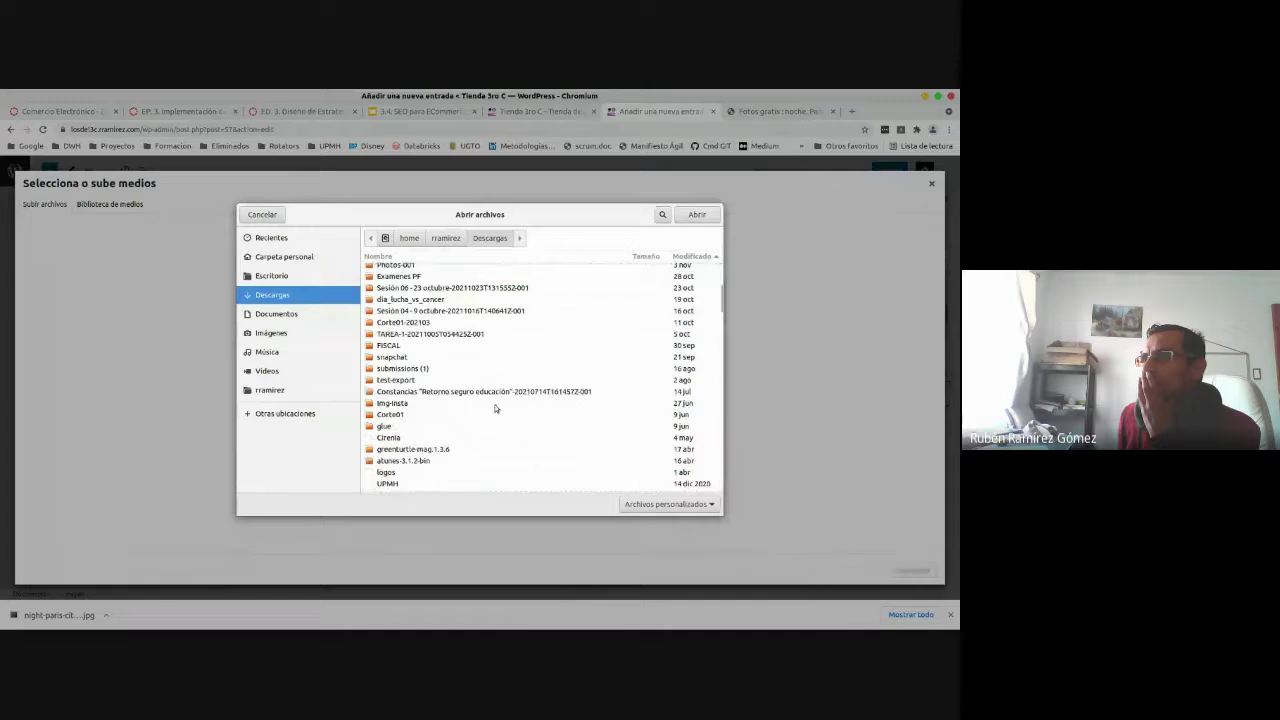
{"action": "scroll", "coordinate": [484, 450], "scroll_direction": "down", "scroll_amount": 4}
{"action": "scroll", "coordinate": [484, 450], "scroll_direction": "up", "scroll_amount": 5}
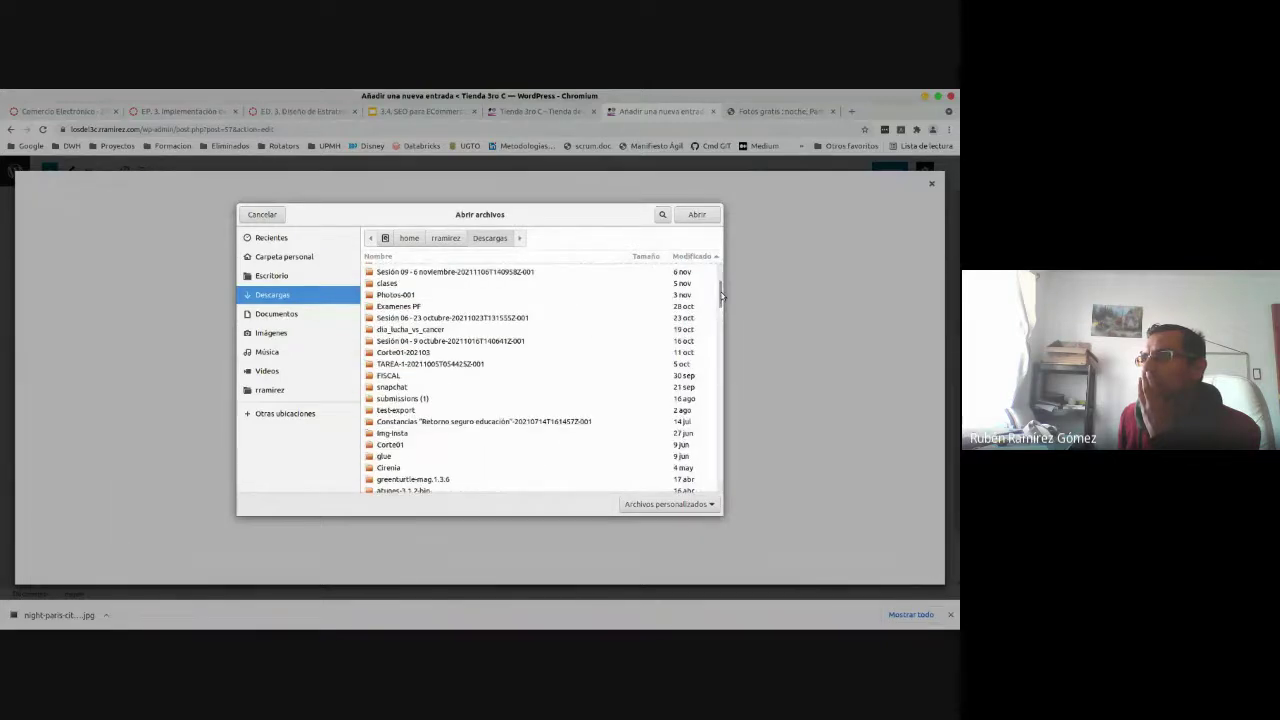
{"action": "scroll", "coordinate": [711, 316], "scroll_direction": "down", "scroll_amount": 6}
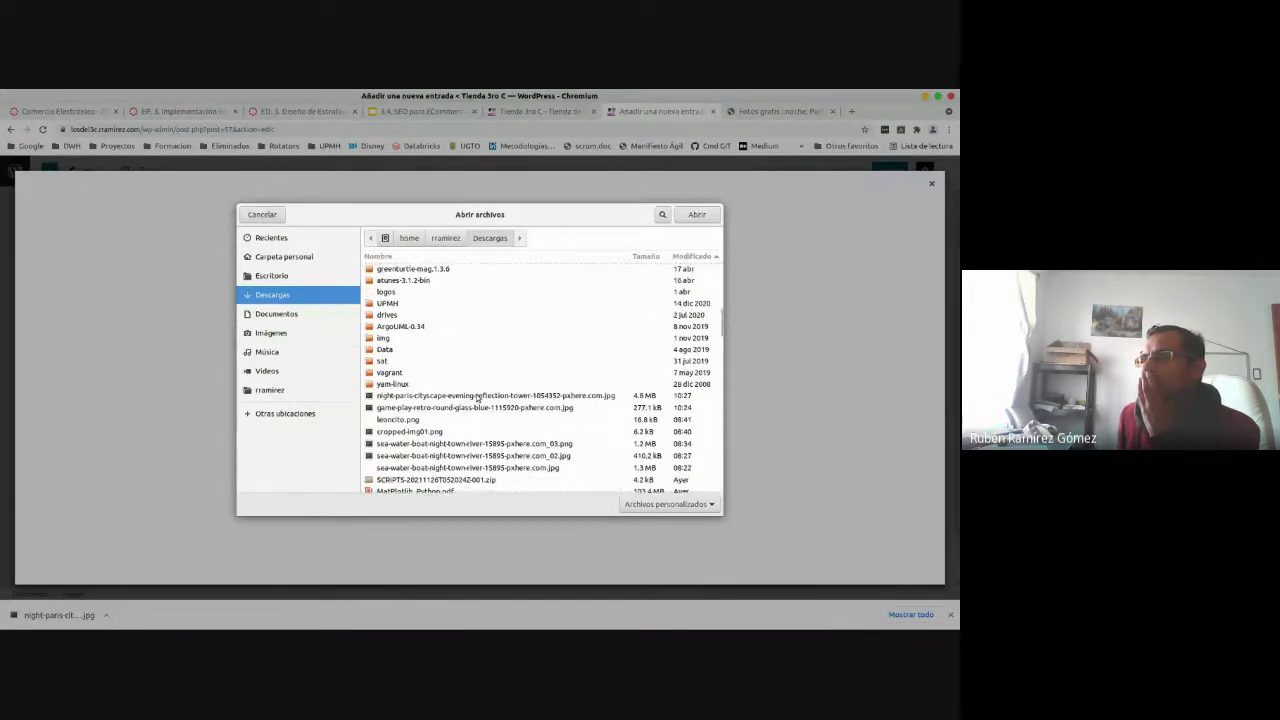
{"action": "left_click", "coordinate": [479, 397]}
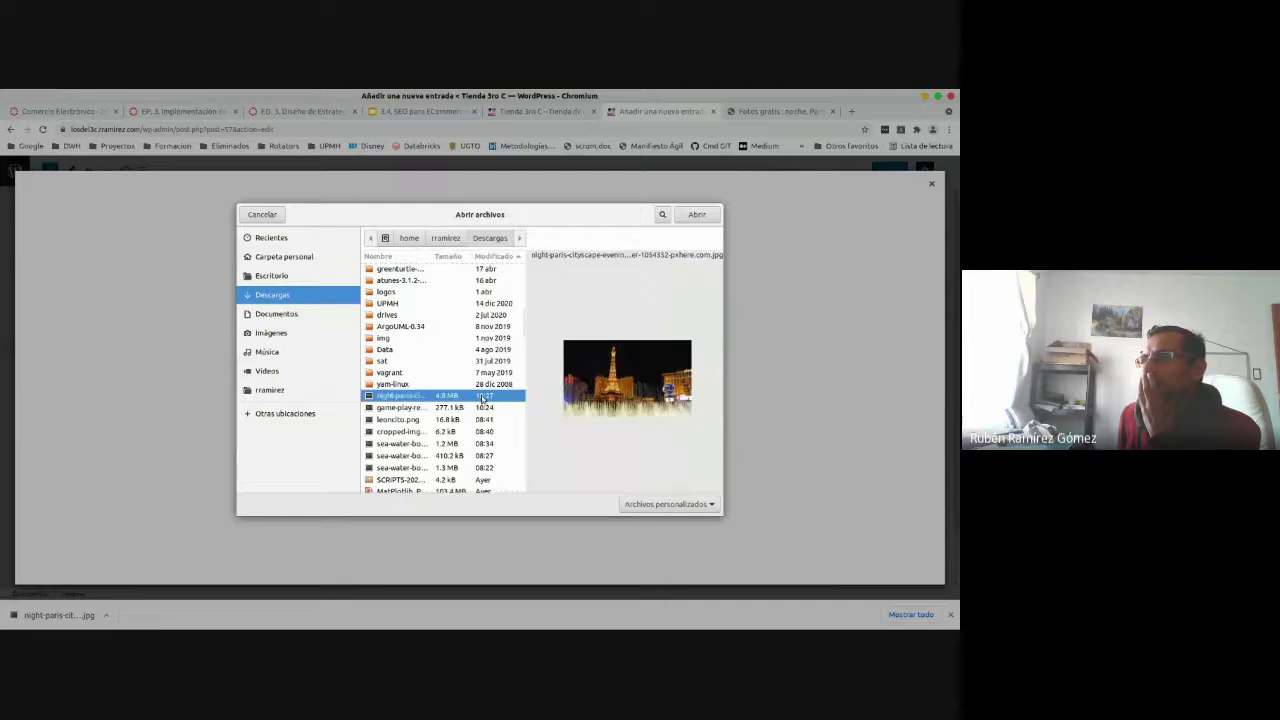
{"action": "double_click", "coordinate": [481, 397]}
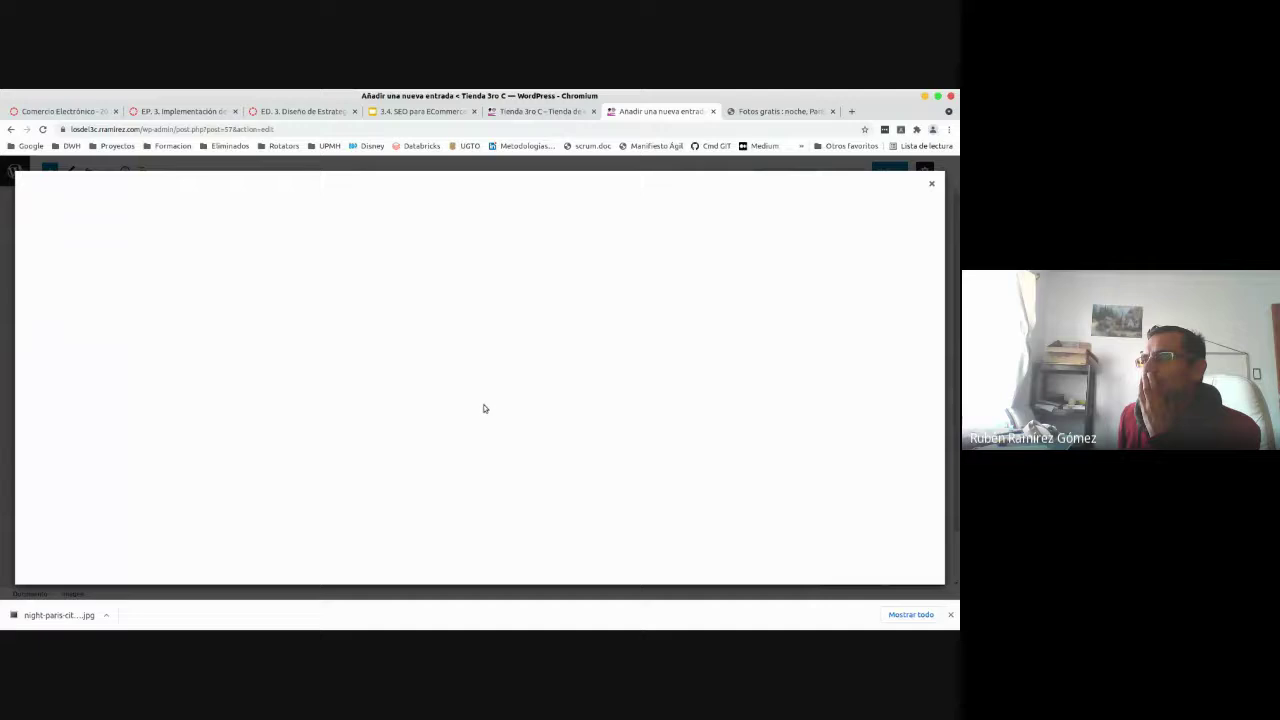
{"action": "left_click", "coordinate": [931, 183]}
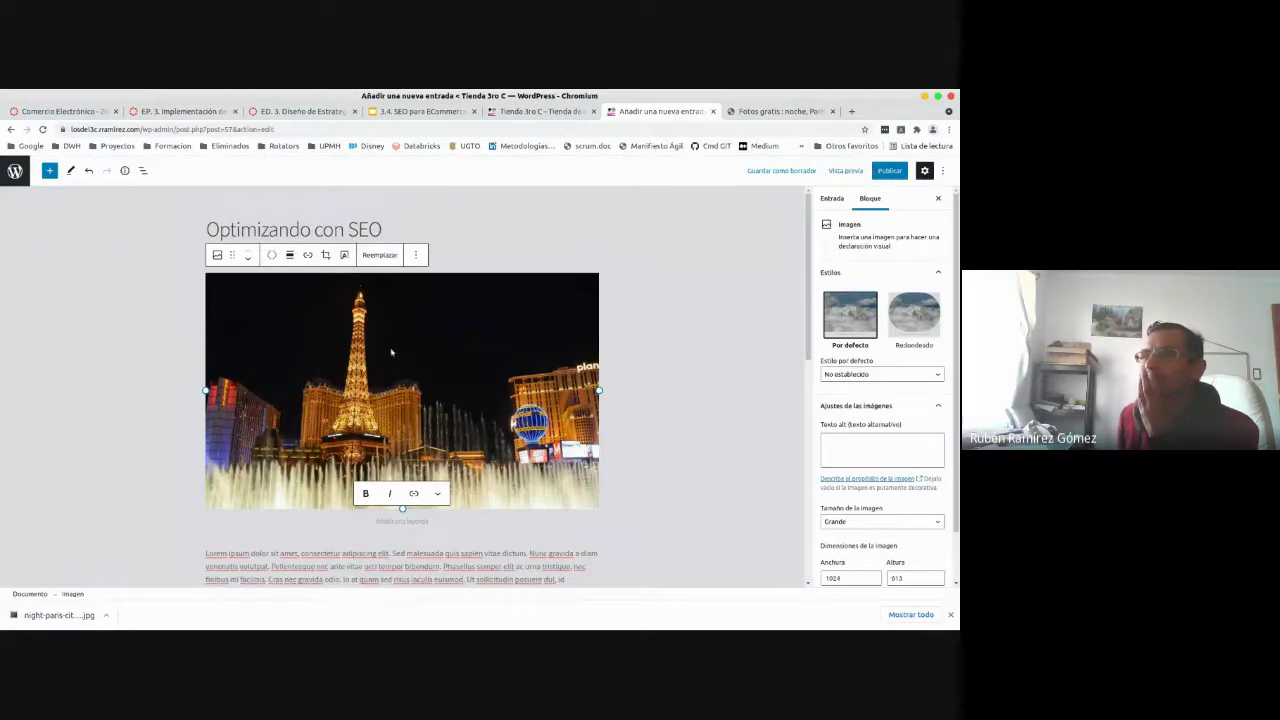
- Publish the post Optimizando con SEO
{"action": "left_click", "coordinate": [341, 371]}
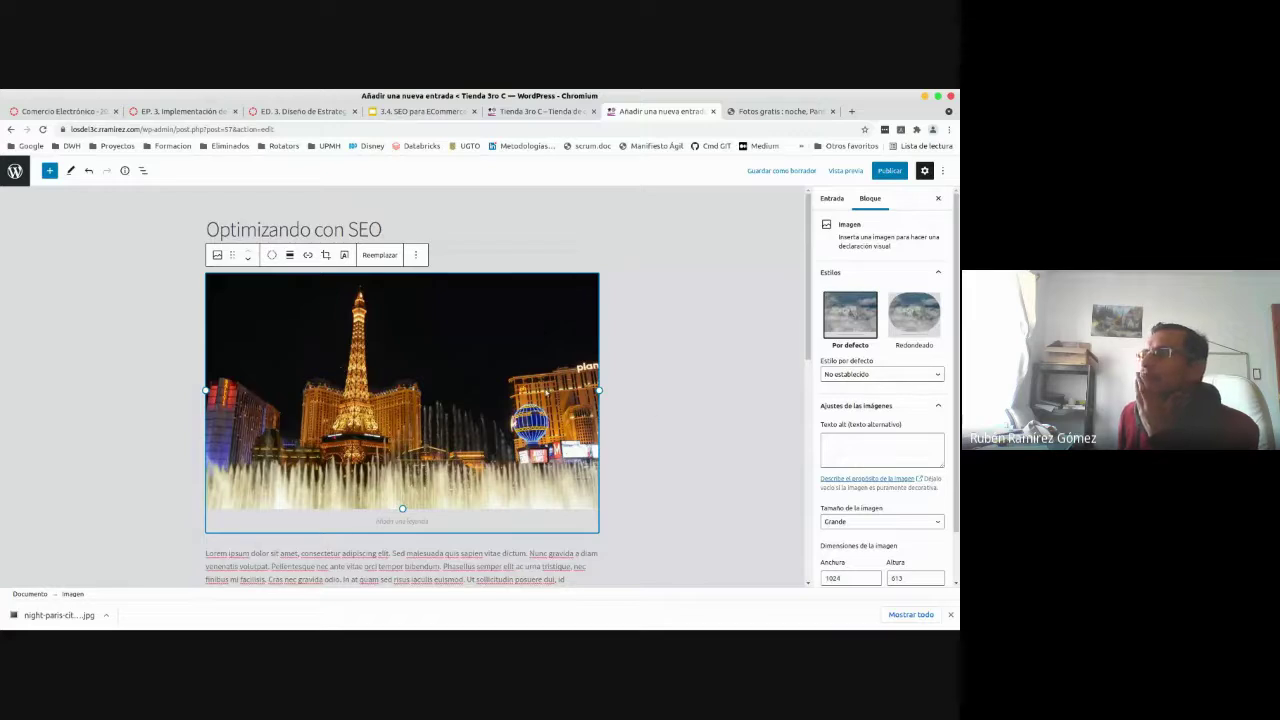
{"action": "left_click", "coordinate": [631, 265]}
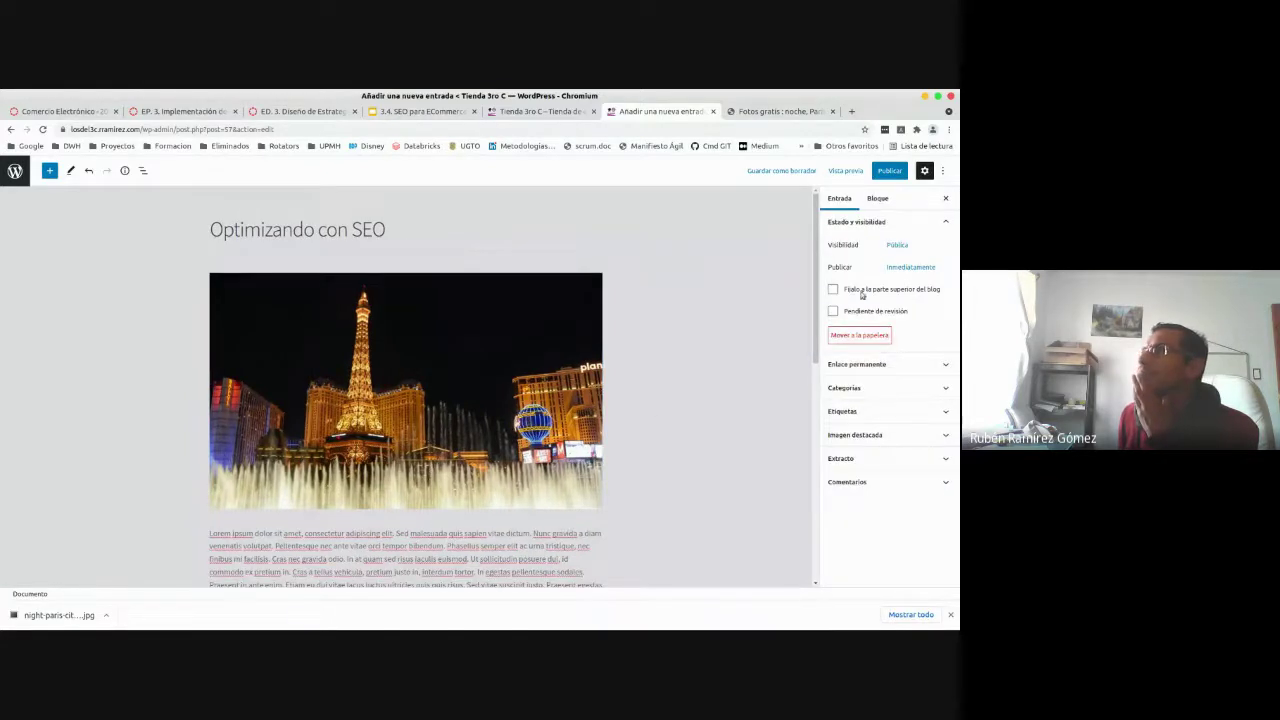
{"action": "left_click", "coordinate": [889, 172]}
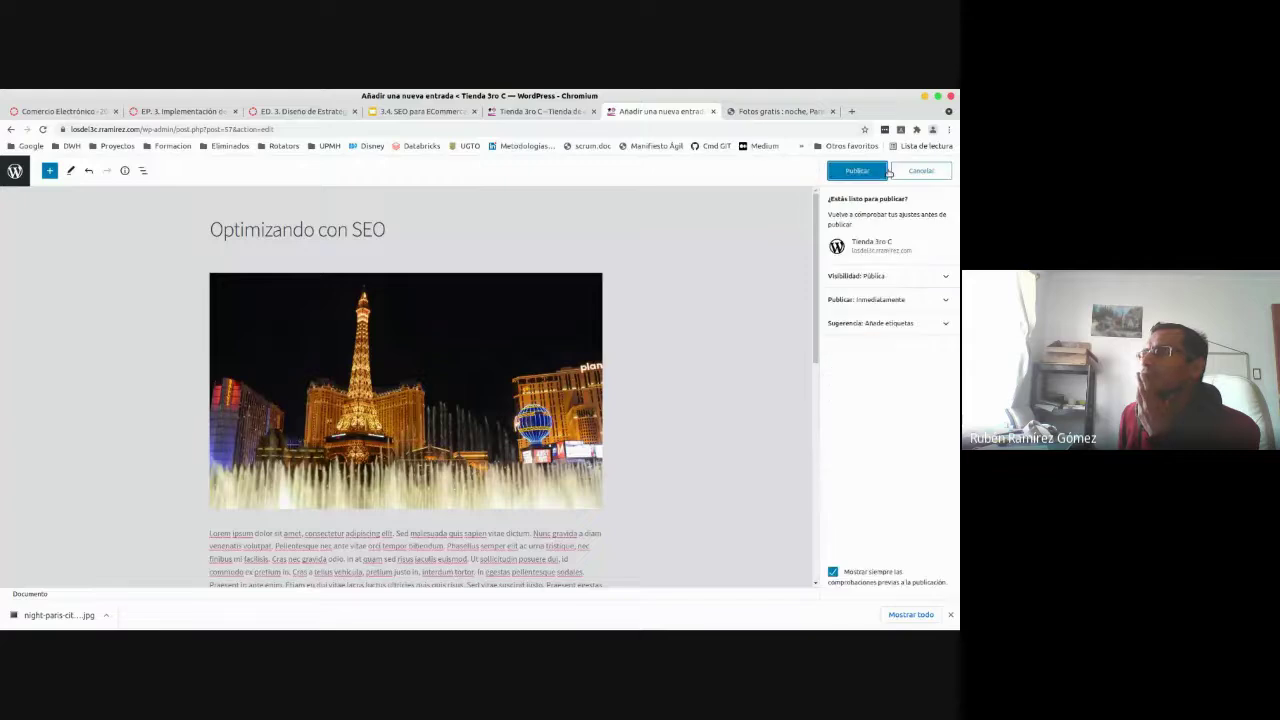
{"action": "left_click", "coordinate": [858, 173]}
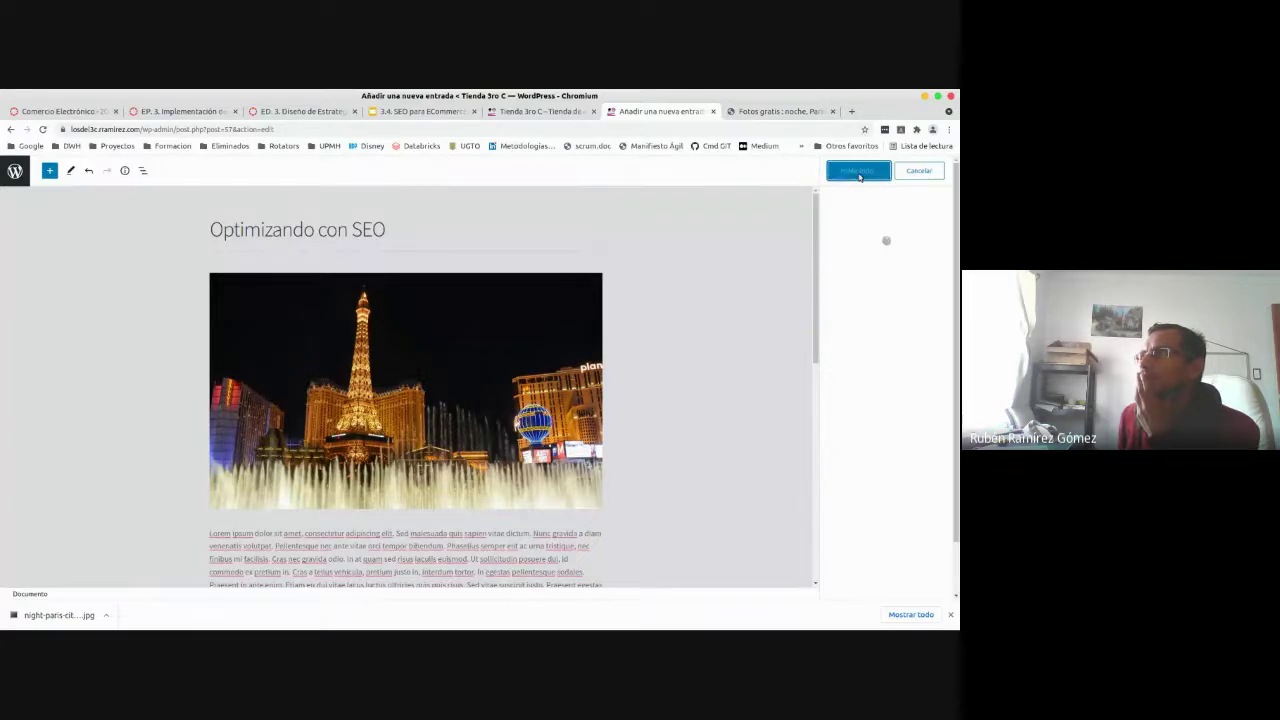
- Open the published post in a new tab and switch to it
{"action": "right_click", "coordinate": [854, 290]}
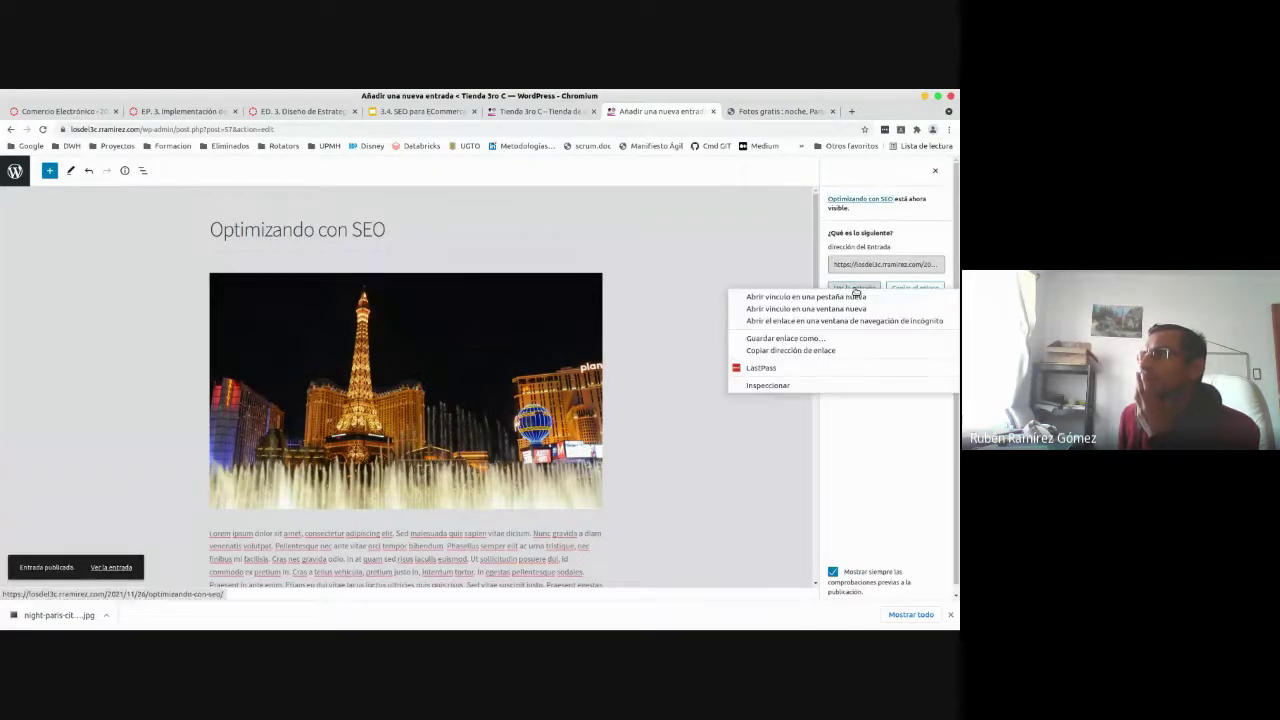
{"action": "left_click", "coordinate": [854, 296]}
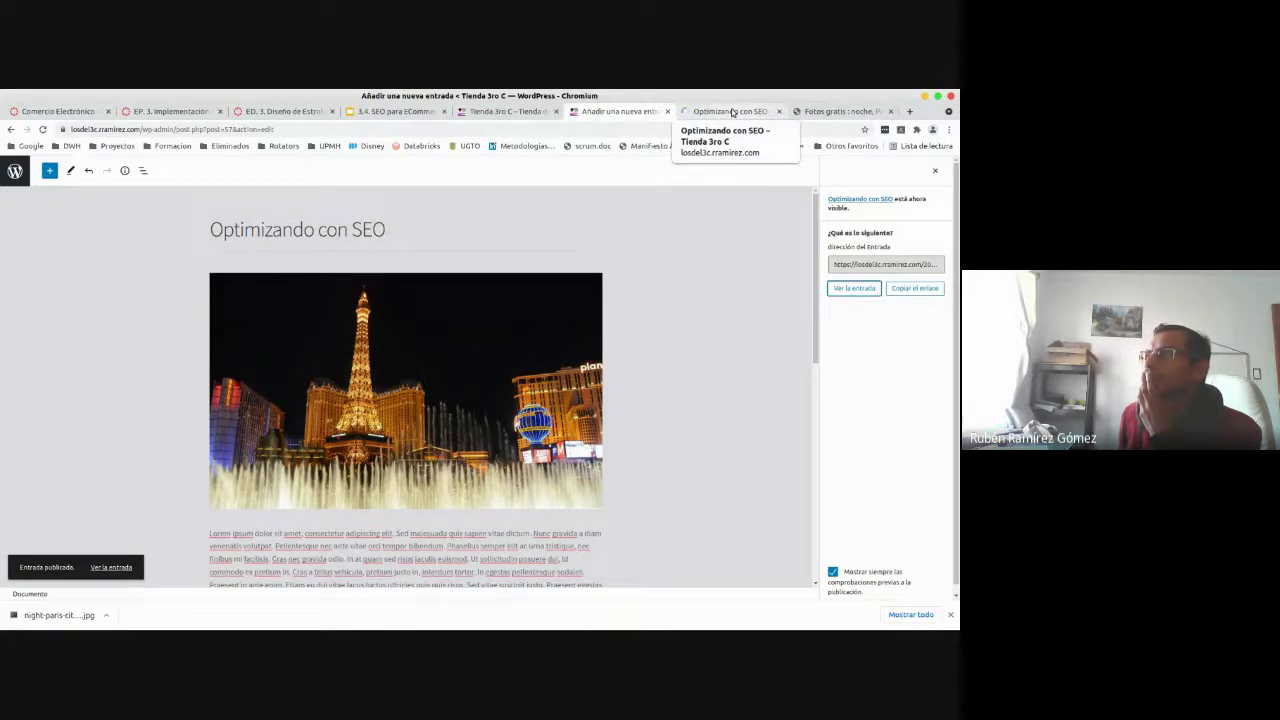
{"action": "left_click", "coordinate": [733, 112]}
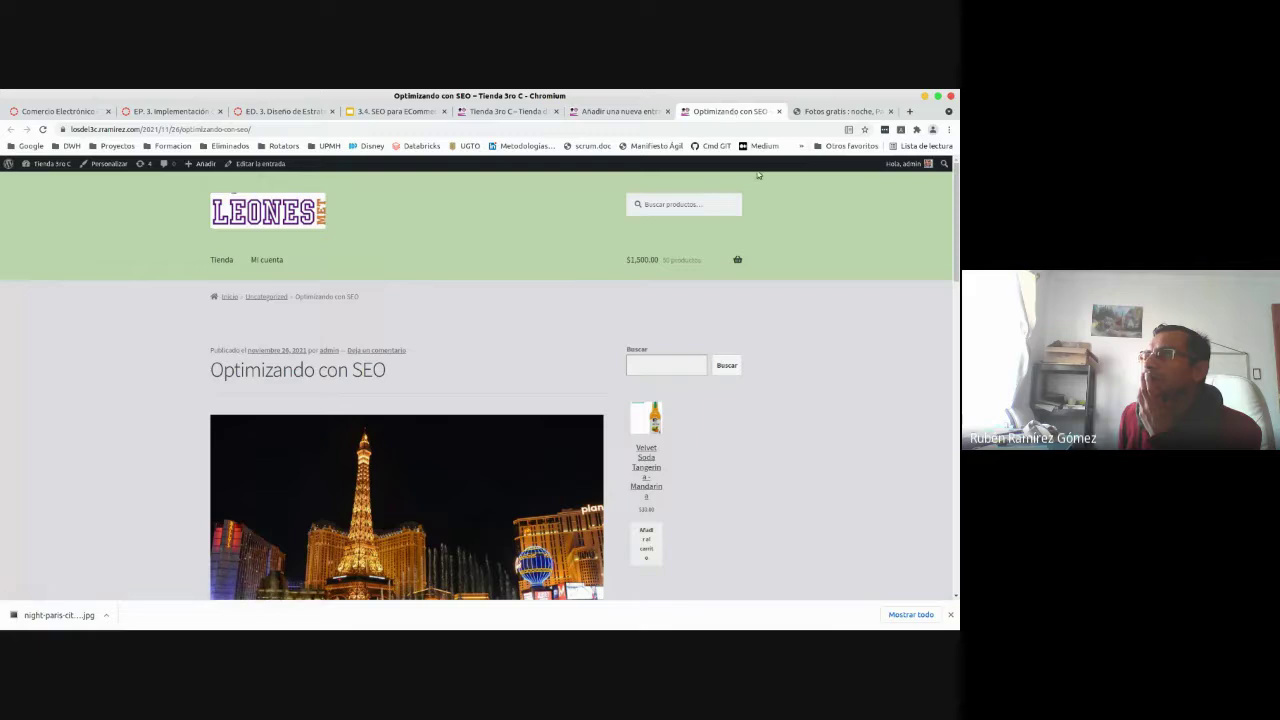
- Dismiss the download notice, scroll the live post, and return to the editor's image block
{"action": "left_click", "coordinate": [951, 614]}
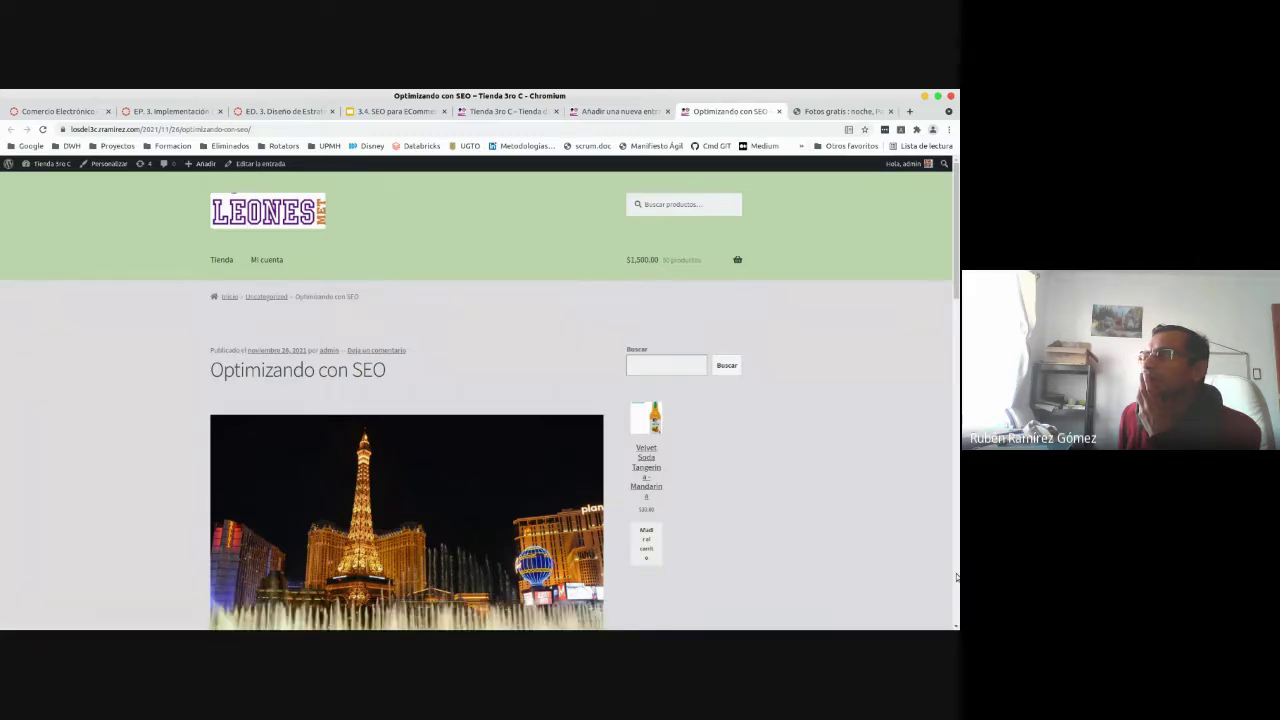
{"action": "left_click_drag", "start_coordinate": [956, 296], "coordinate": [957, 313]}
{"action": "left_click", "coordinate": [612, 116]}
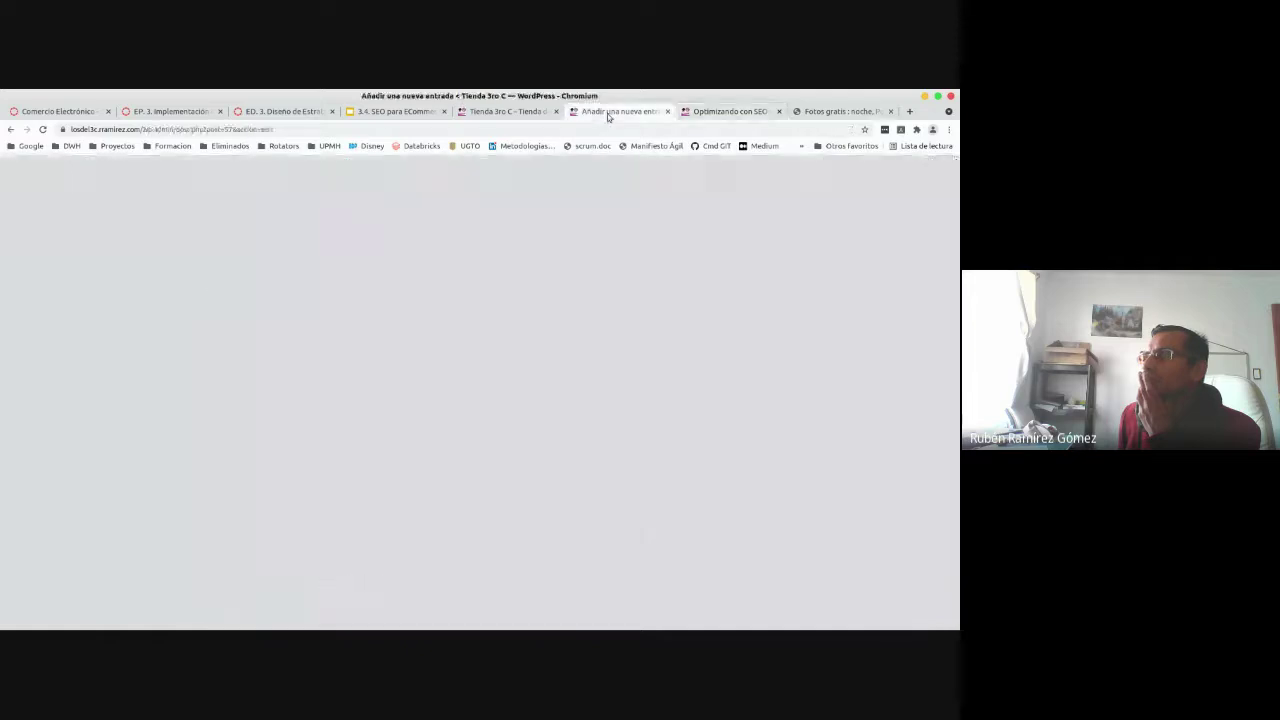
{"action": "left_click", "coordinate": [384, 406]}
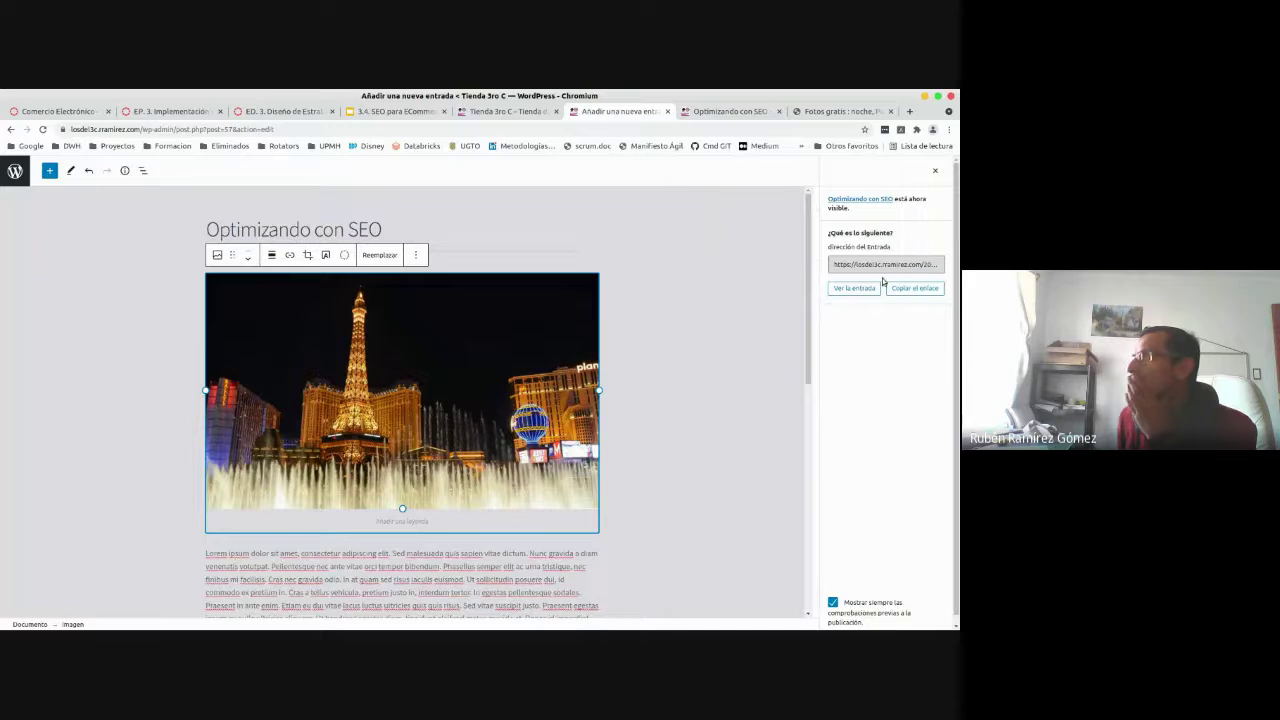
- Set the image size to Tamaño completo (2560 × 1533)
{"action": "left_click", "coordinate": [938, 174]}
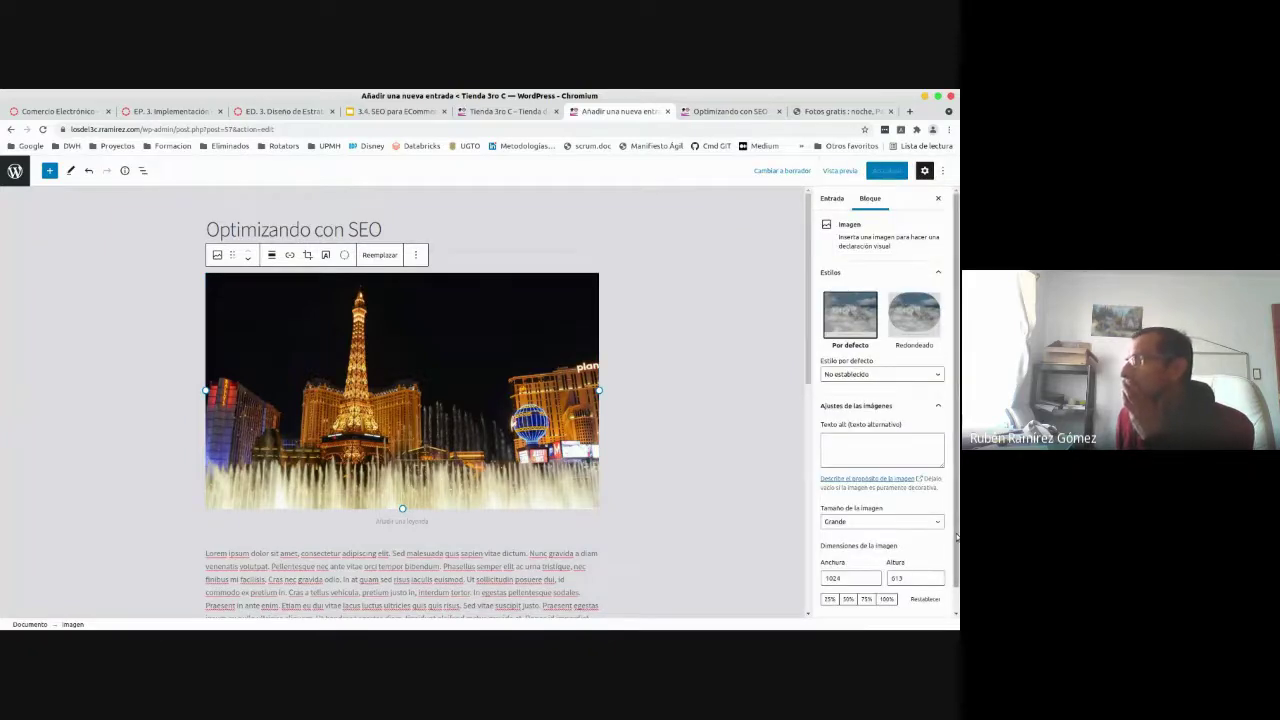
{"action": "scroll", "coordinate": [956, 548], "scroll_direction": "down", "scroll_amount": 1}
{"action": "scroll", "coordinate": [956, 548], "scroll_direction": "down", "scroll_amount": 1}
{"action": "left_click", "coordinate": [890, 497]}
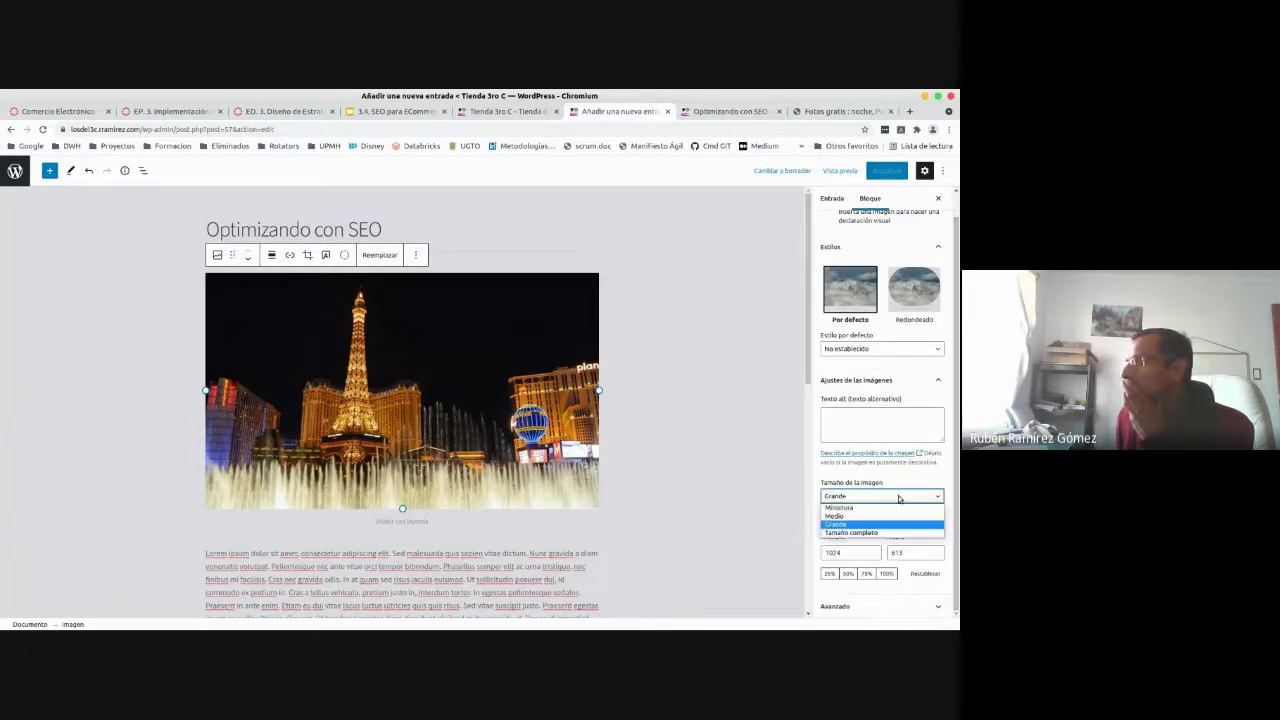
{"action": "left_click", "coordinate": [860, 532]}
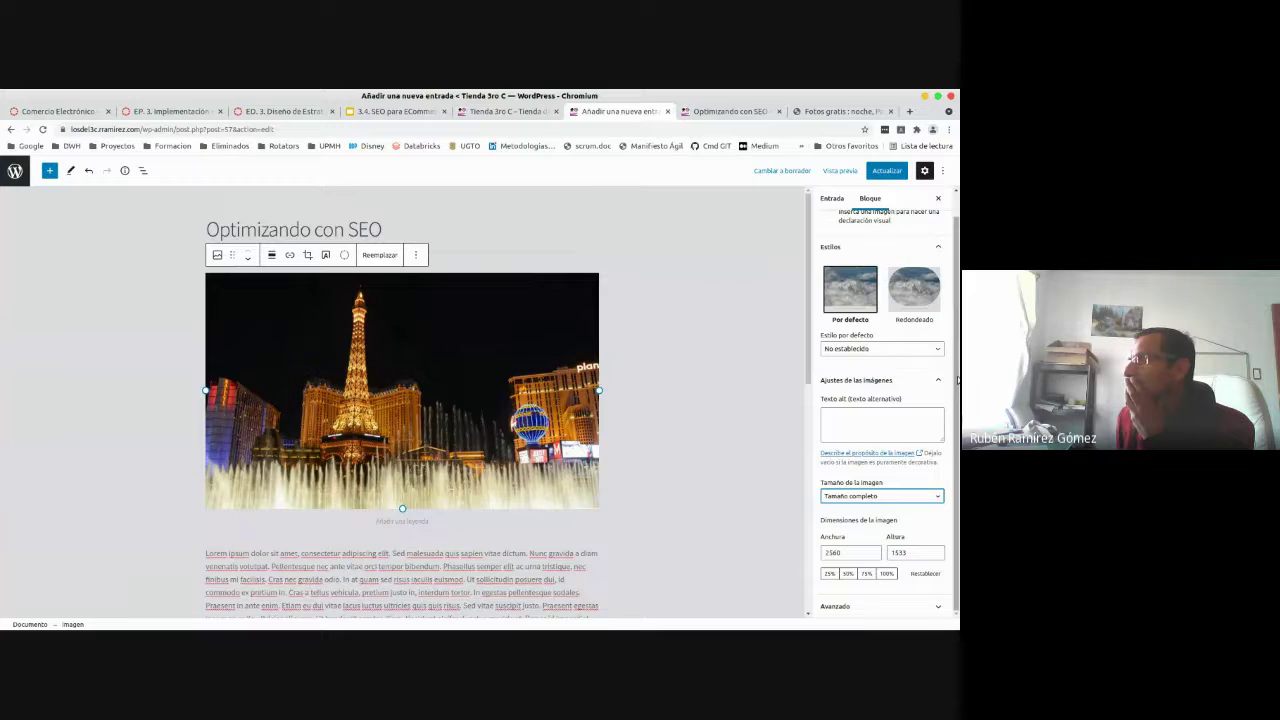
{"action": "left_click", "coordinate": [957, 455]}
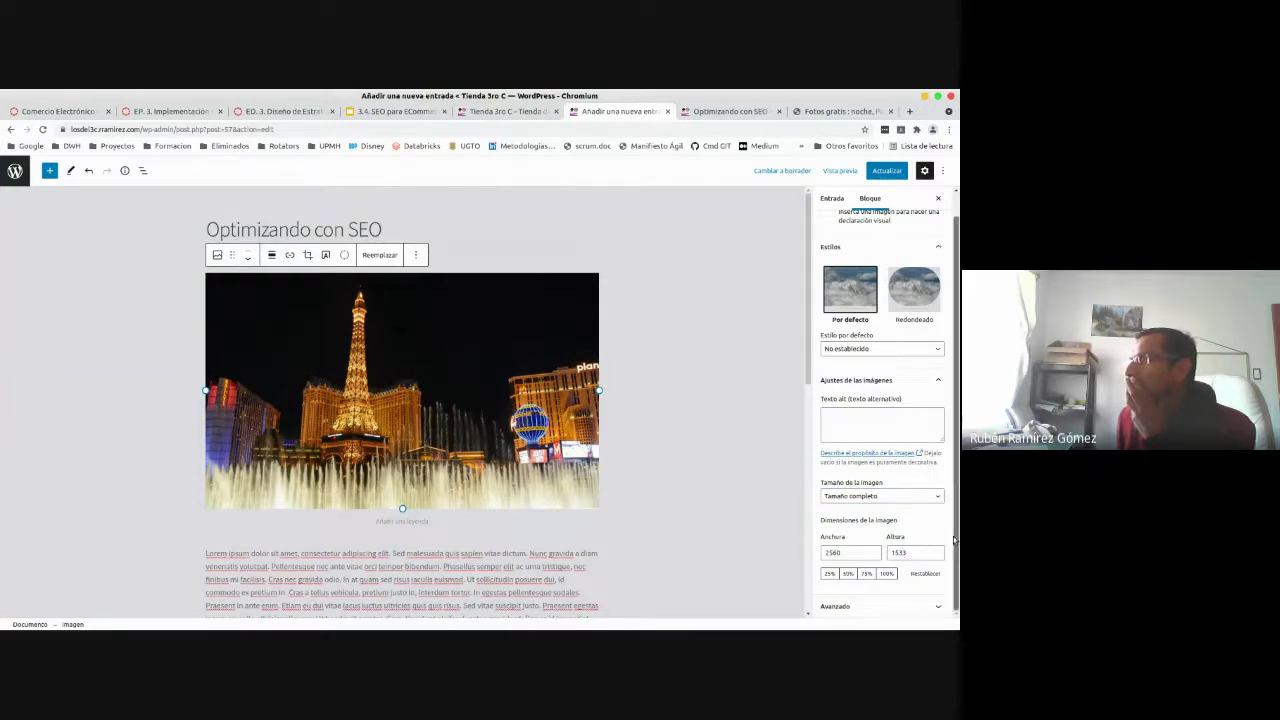
- Update the post and switch to its live page tab
{"action": "scroll", "coordinate": [948, 590], "scroll_direction": "up", "scroll_amount": 1}
{"action": "scroll", "coordinate": [955, 615], "scroll_direction": "down", "scroll_amount": 1}
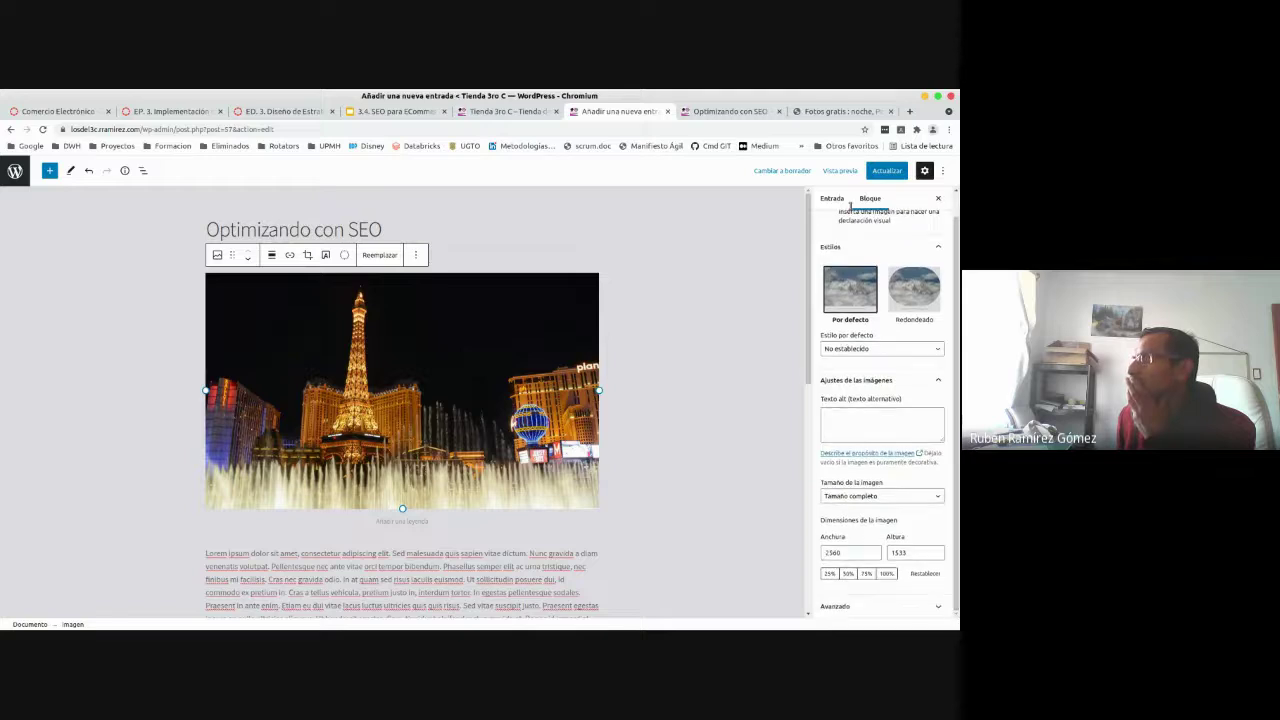
{"action": "left_click", "coordinate": [876, 174]}
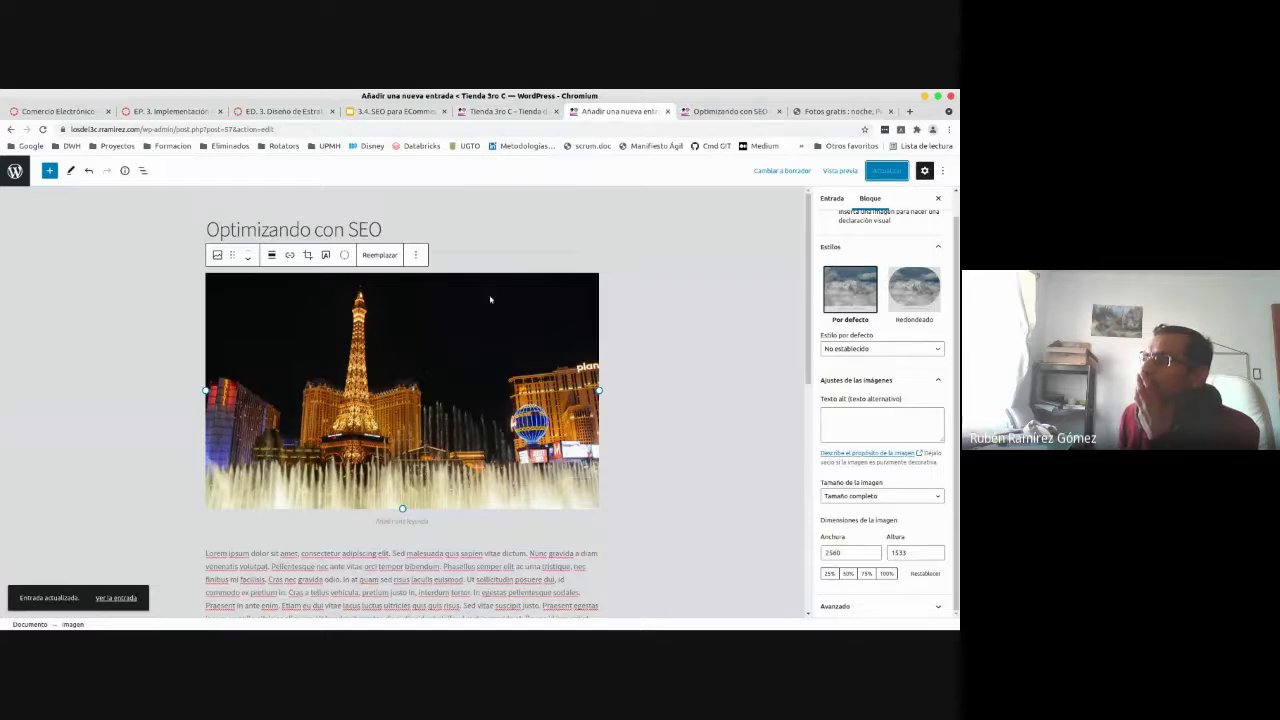
{"action": "left_click", "coordinate": [739, 115]}
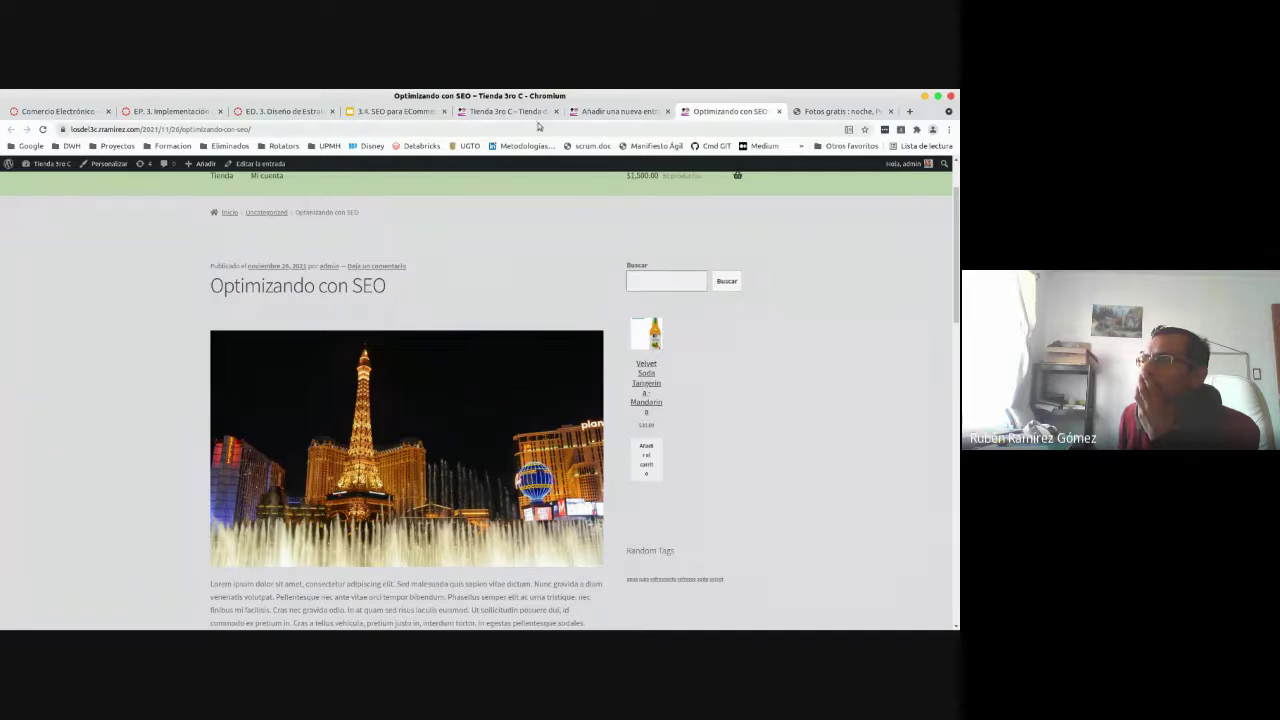
{"action": "left_click", "coordinate": [612, 112]}
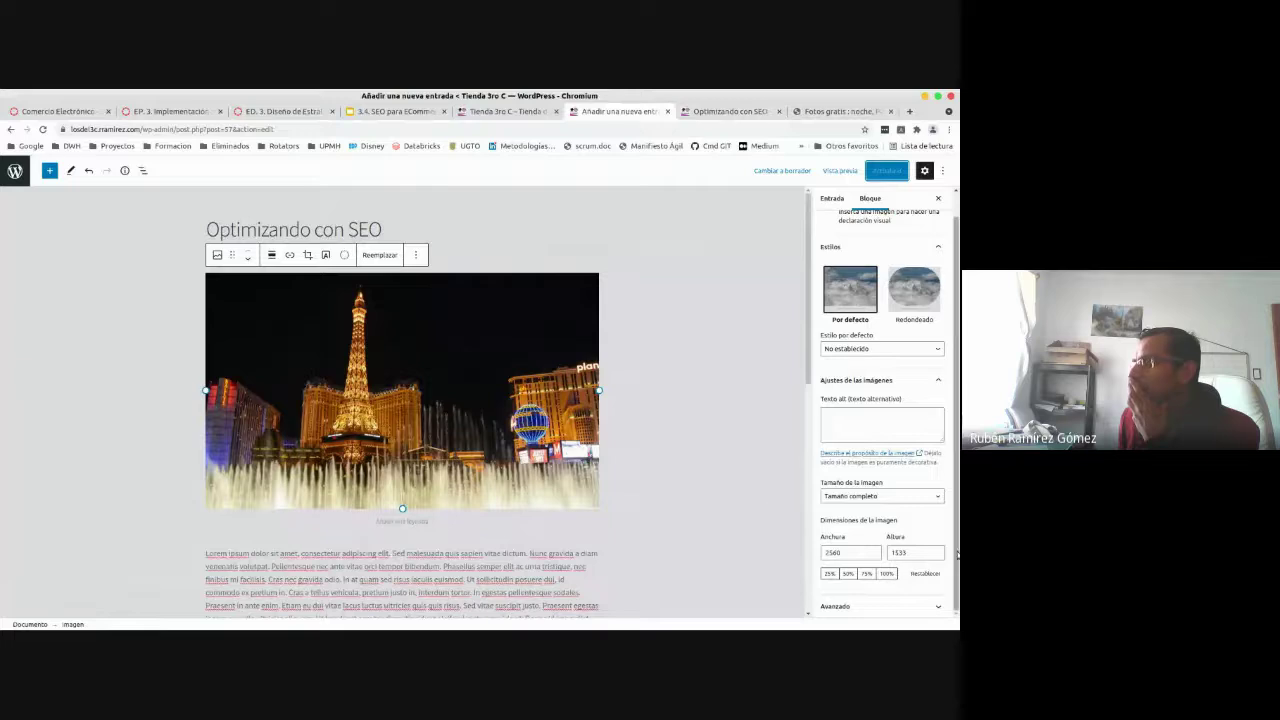
{"action": "scroll", "coordinate": [900, 400], "scroll_direction": "up", "scroll_amount": 1}
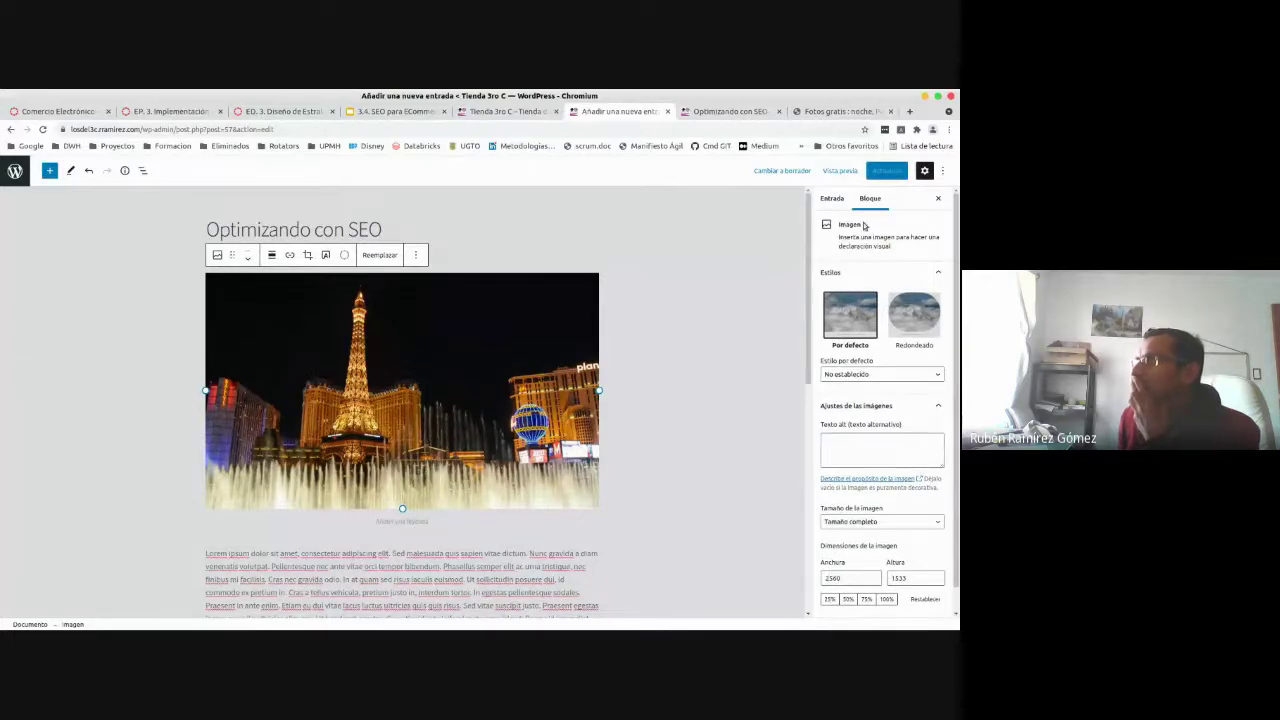
{"action": "left_click", "coordinate": [832, 199]}
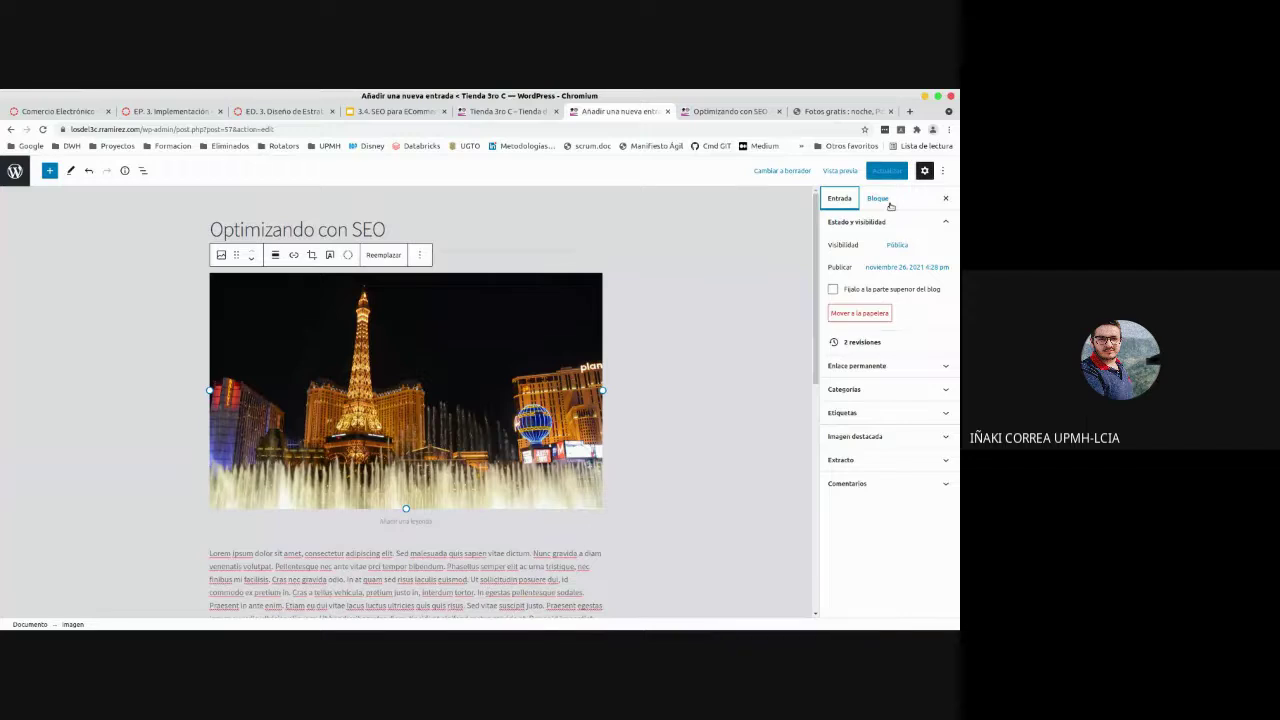
{"action": "left_click", "coordinate": [889, 202]}
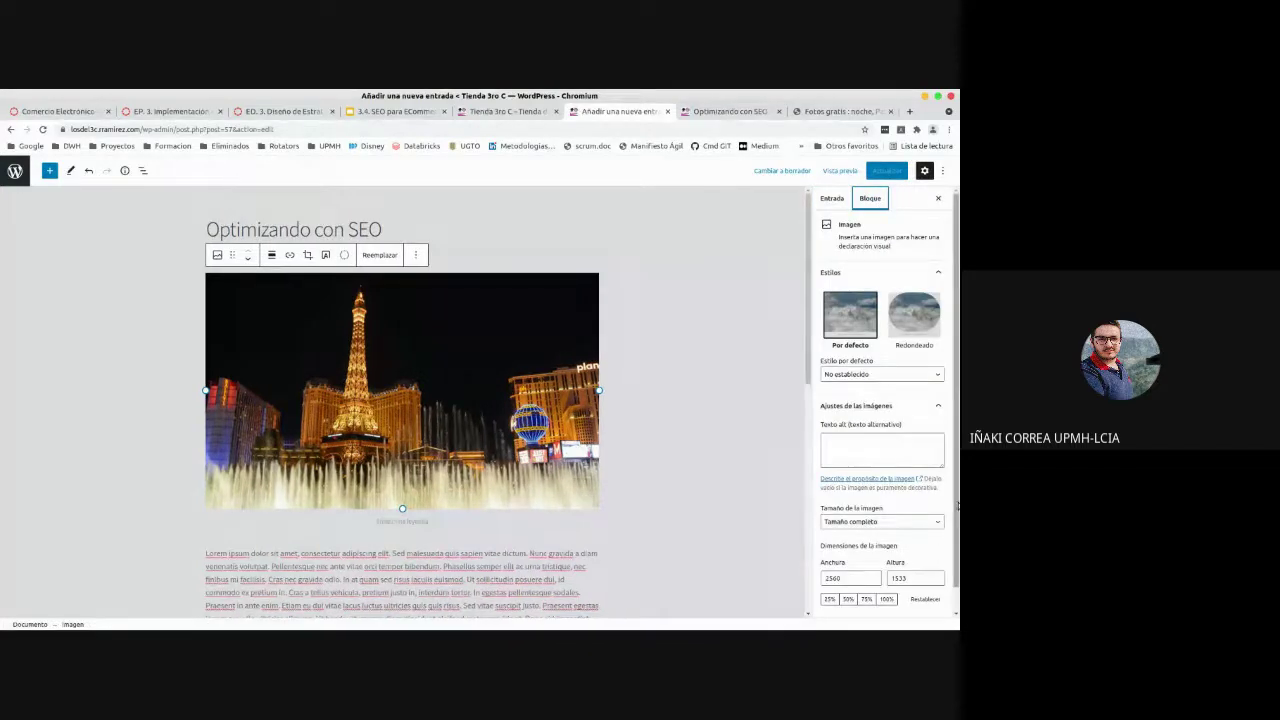
{"action": "scroll", "coordinate": [958, 505], "scroll_direction": "down", "scroll_amount": 1}
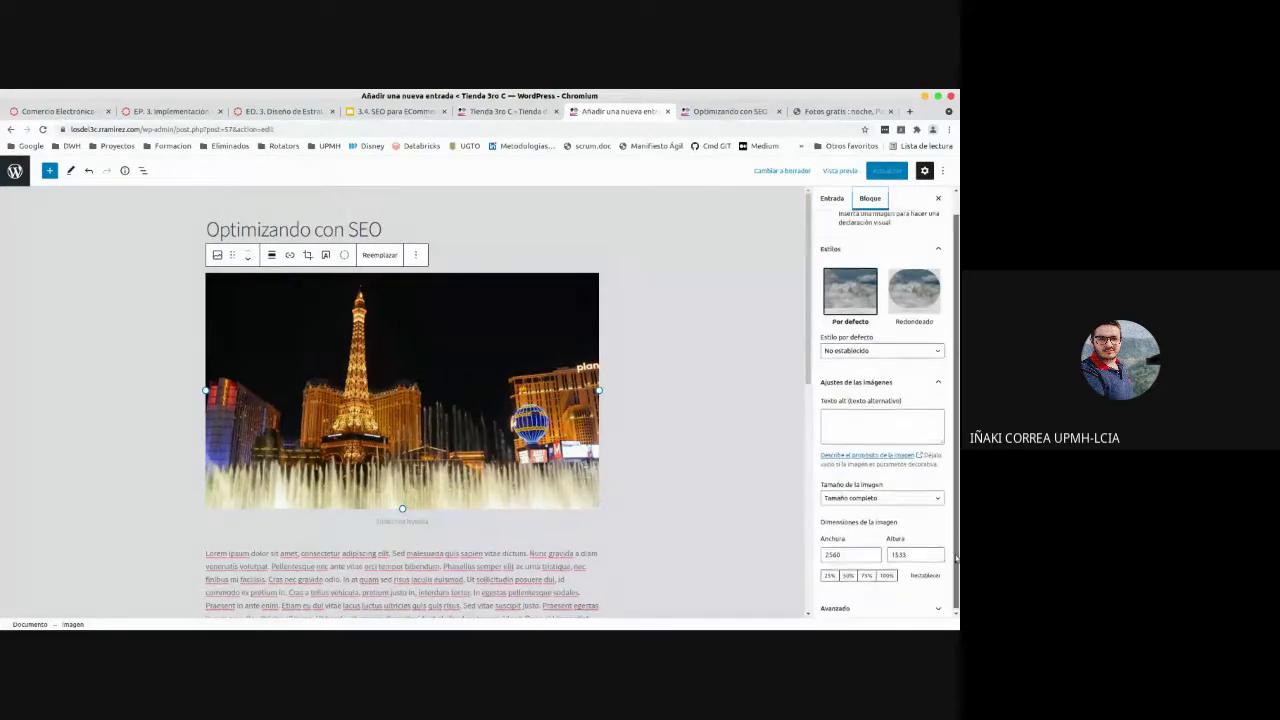
{"action": "left_click", "coordinate": [675, 471]}
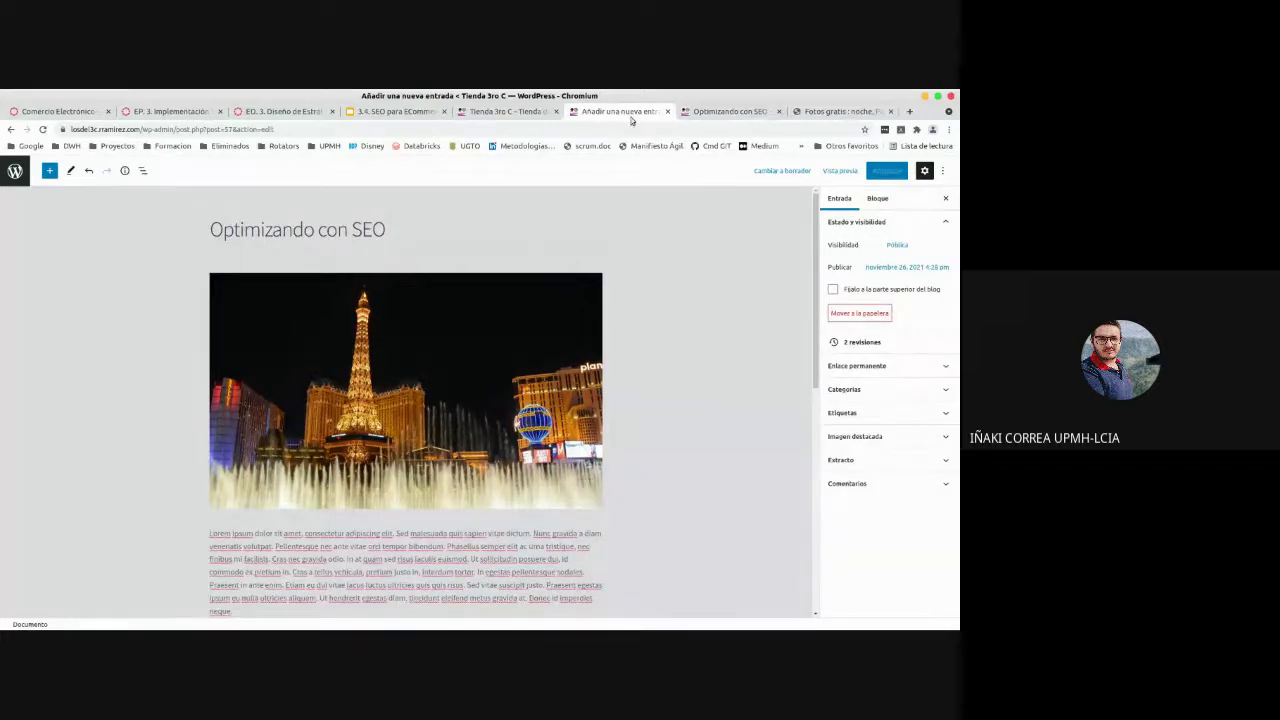
{"action": "left_click", "coordinate": [706, 111]}
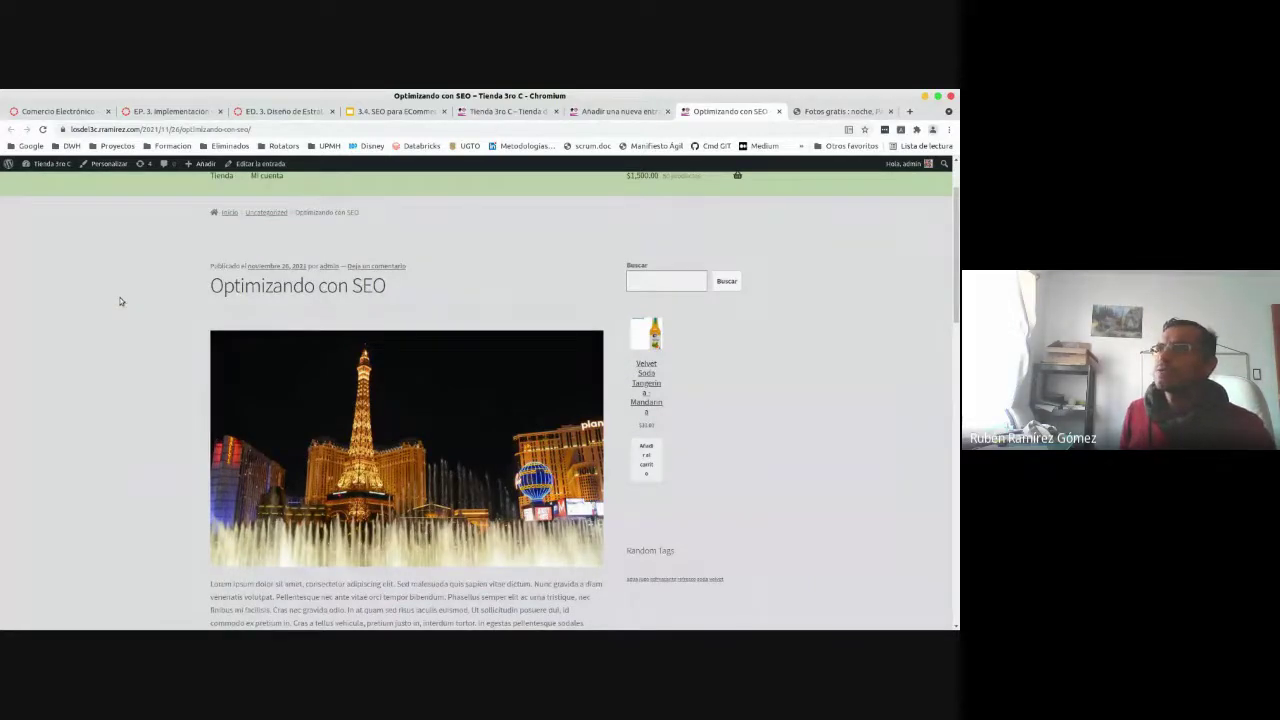
- Reload the live post with F5 until the Las Vegas photo shows, scroll down, then bring up Files
{"action": "key", "text": "F5"}
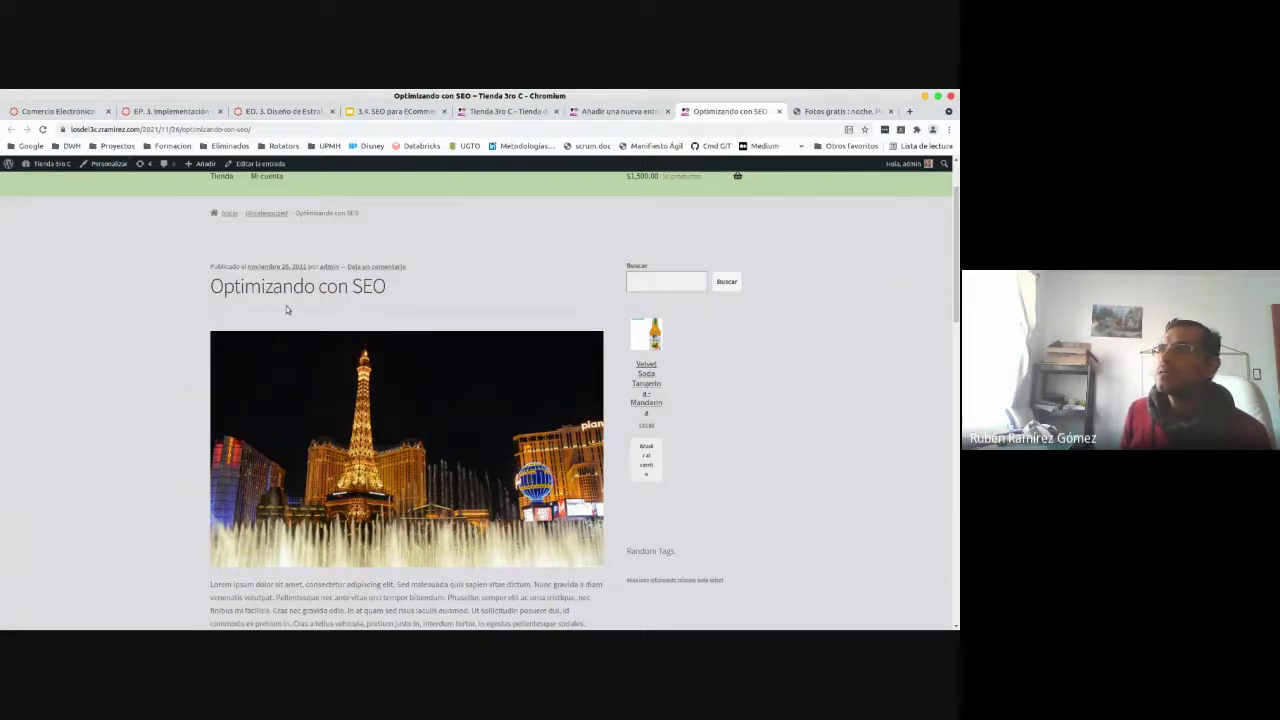
{"action": "key", "text": "F5"}
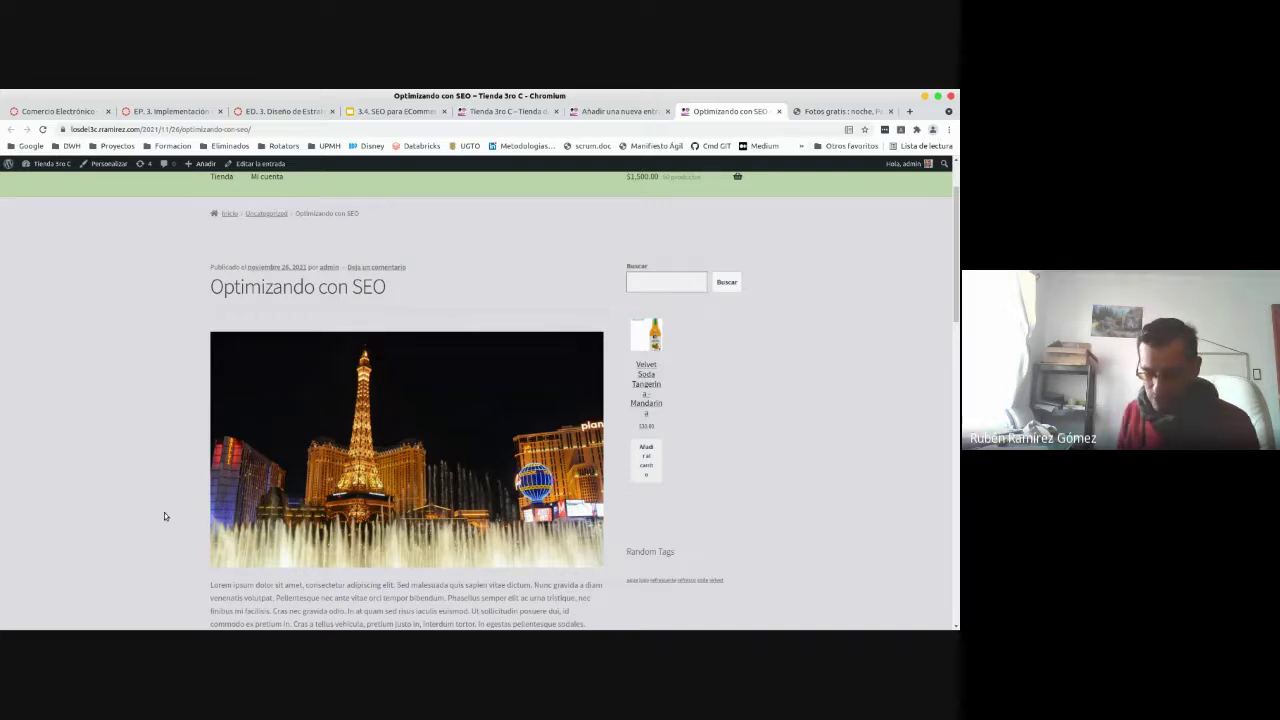
{"action": "key", "text": "F5"}
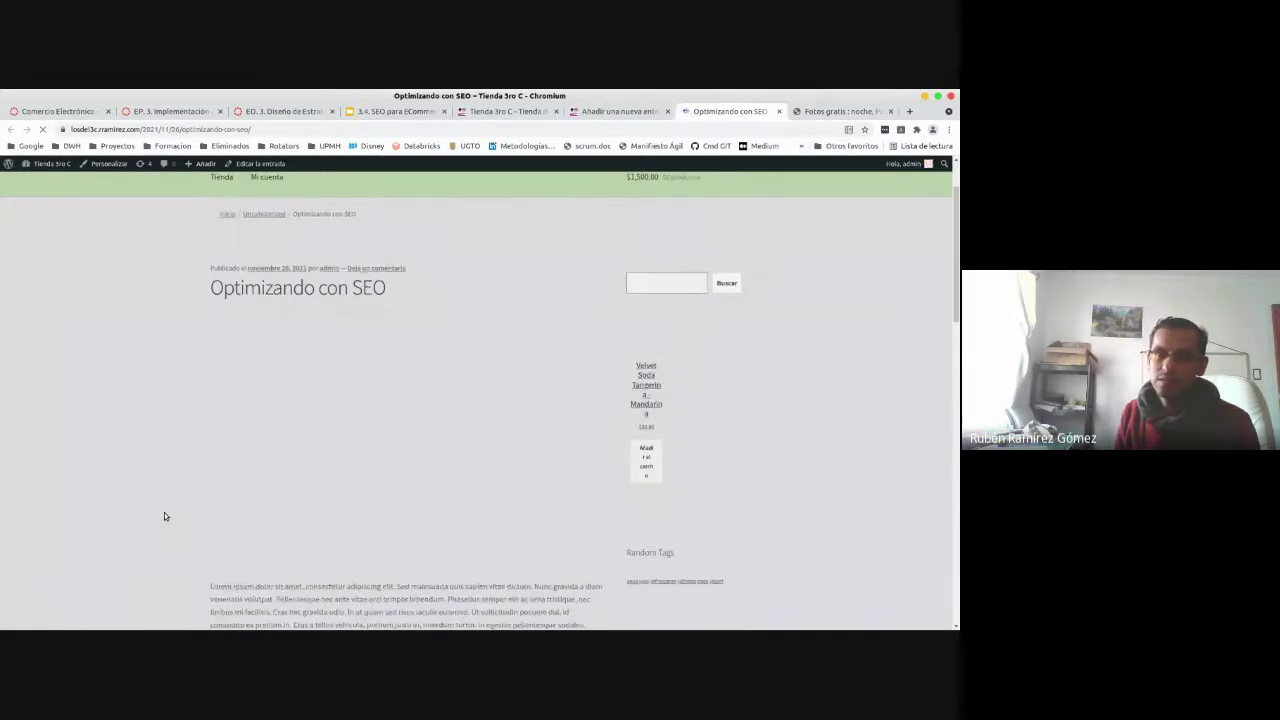
{"action": "key", "text": "F5"}
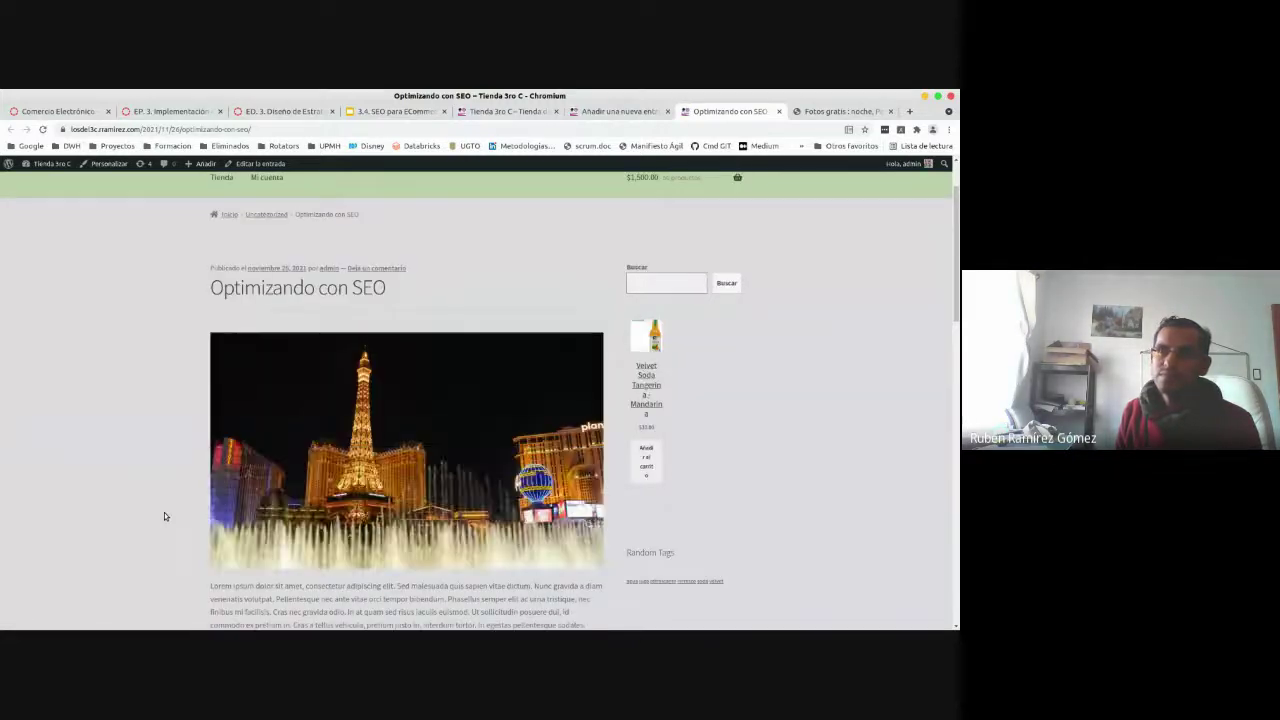
{"action": "key", "text": "F5"}
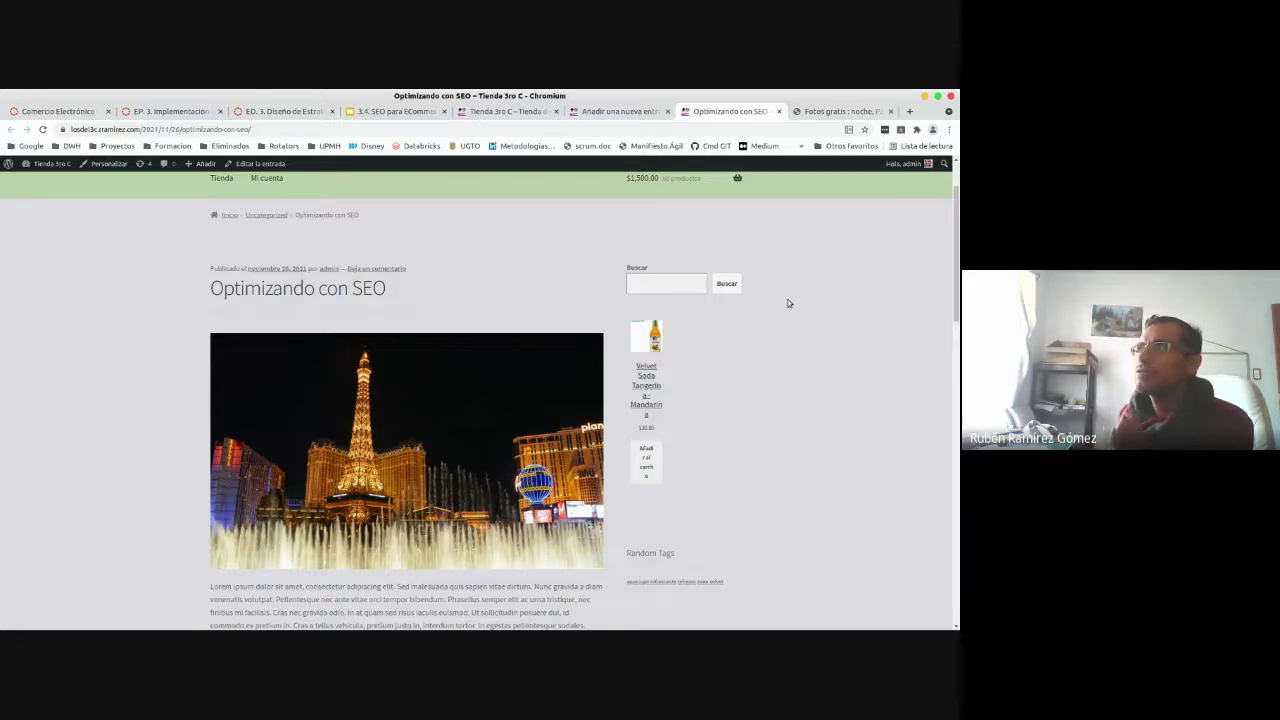
{"action": "mouse_move", "coordinate": [956, 238]}
{"action": "left_mouse_down"}
{"action": "mouse_move", "coordinate": [957, 268]}
{"action": "mouse_move", "coordinate": [957, 238]}
{"action": "left_mouse_up"}
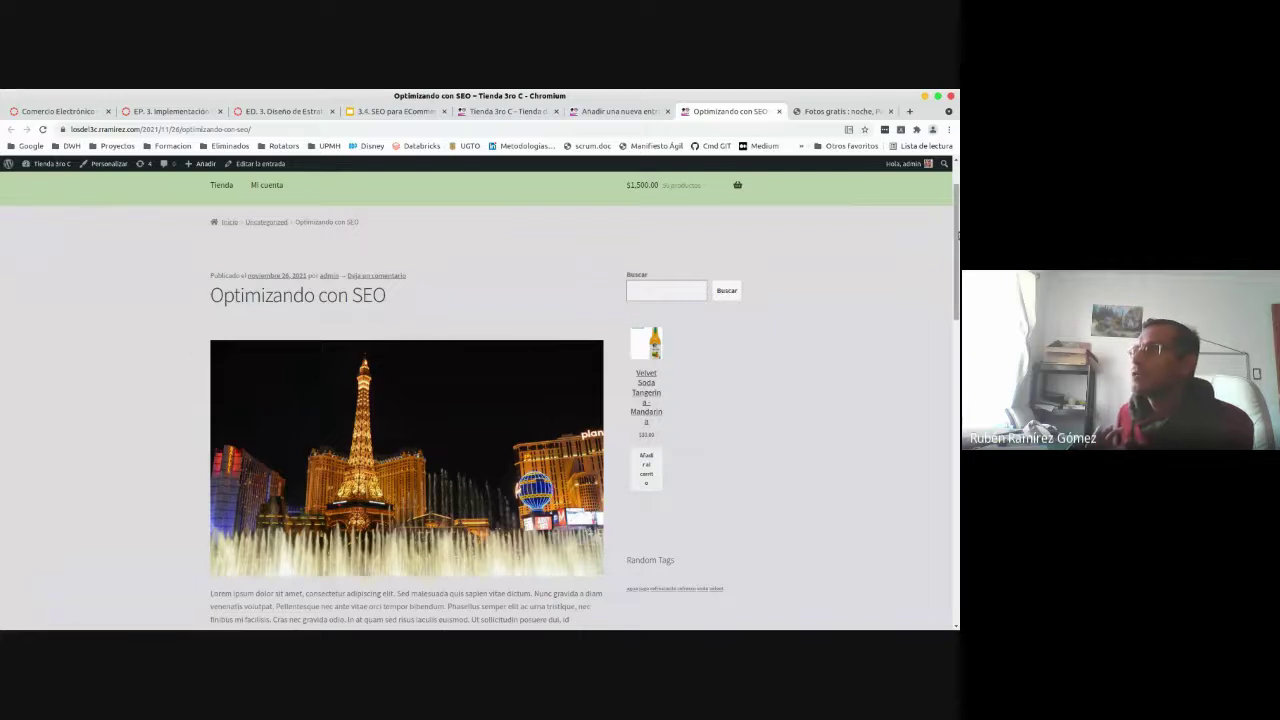
{"action": "scroll", "coordinate": [948, 251], "scroll_direction": "down", "scroll_amount": 1}
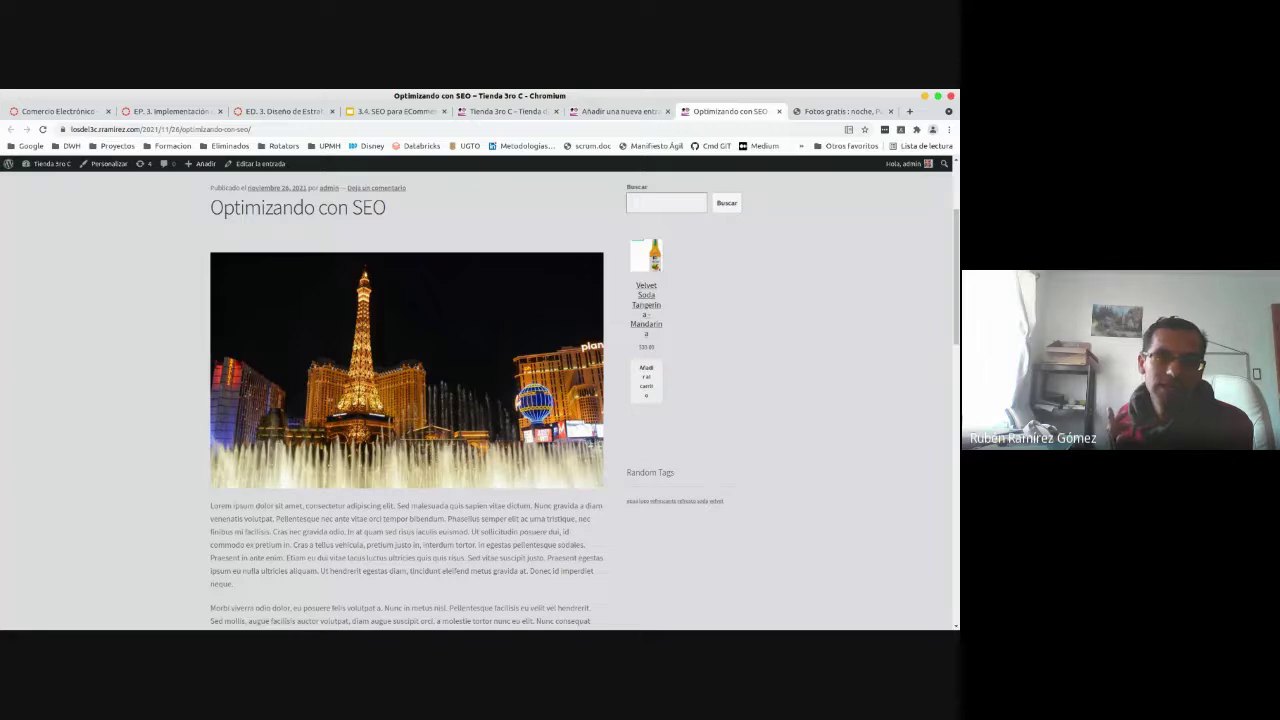
{"action": "key", "text": "alt+Tab"}
- Open the night-paris photo in GIMP and close the previous exported image, discarding changes
{"action": "left_click", "coordinate": [463, 480]}
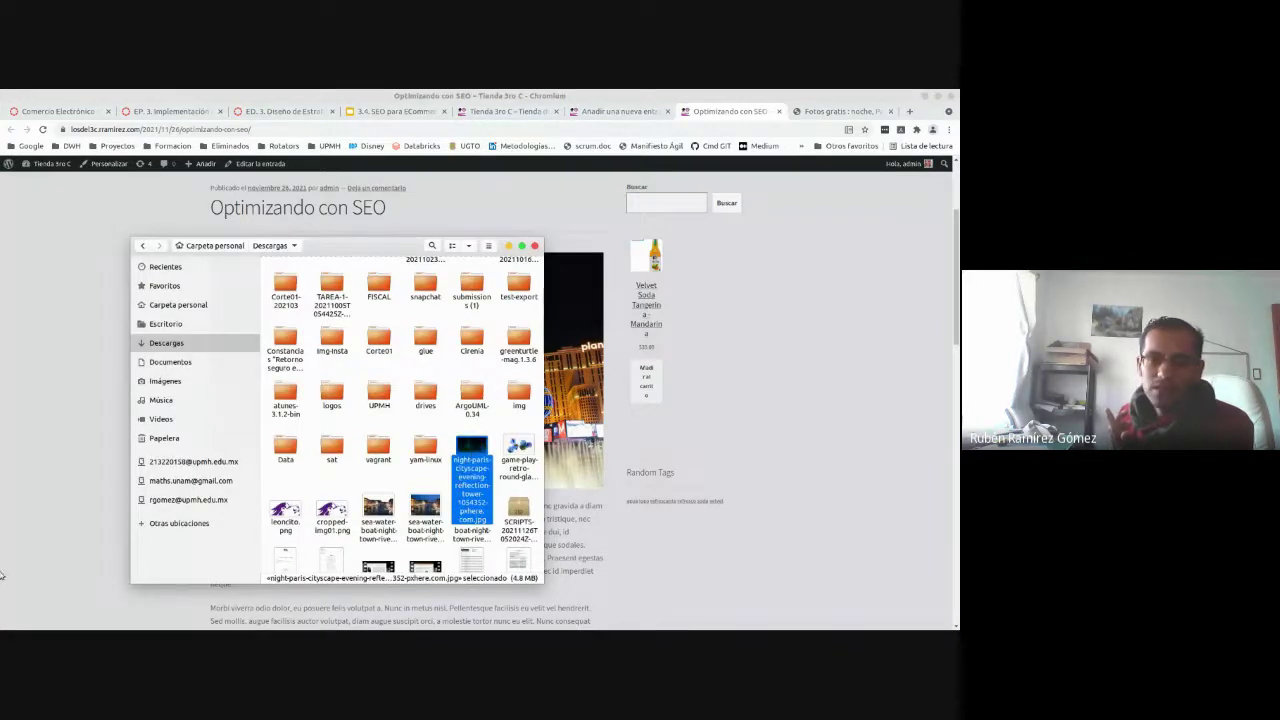
{"action": "double_click", "coordinate": [472, 445]}
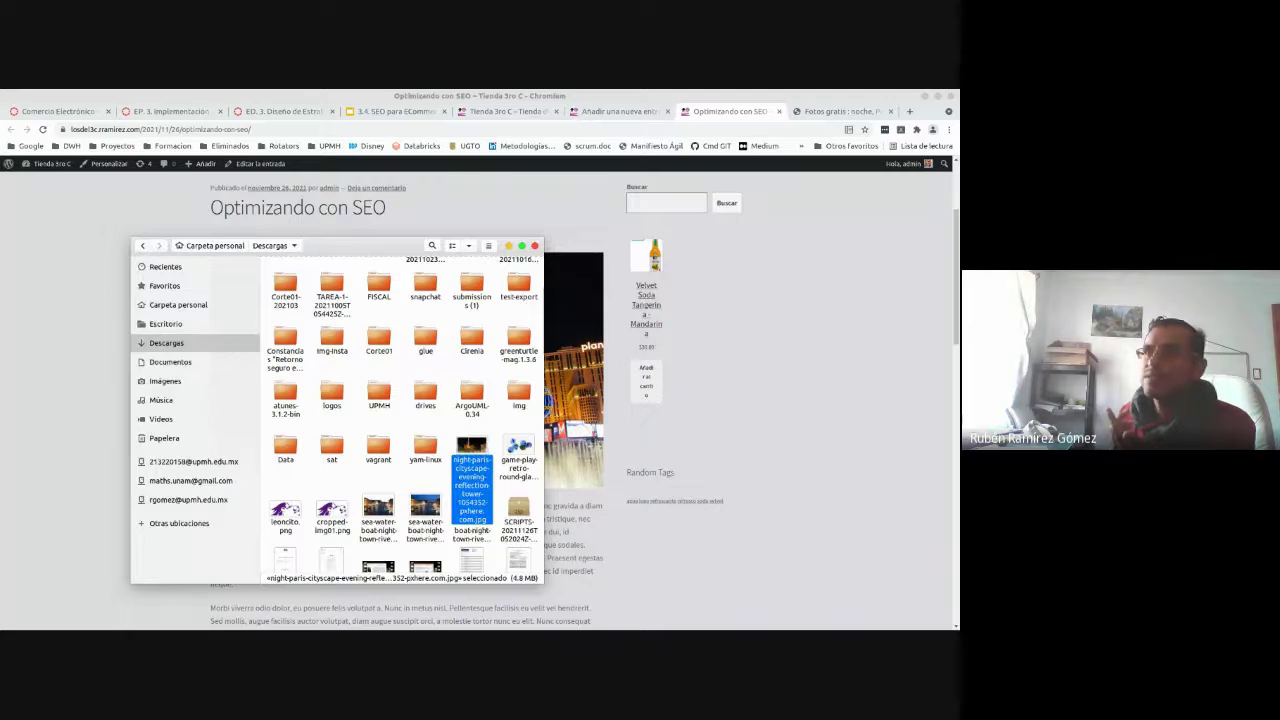
{"action": "left_click", "coordinate": [128, 130]}
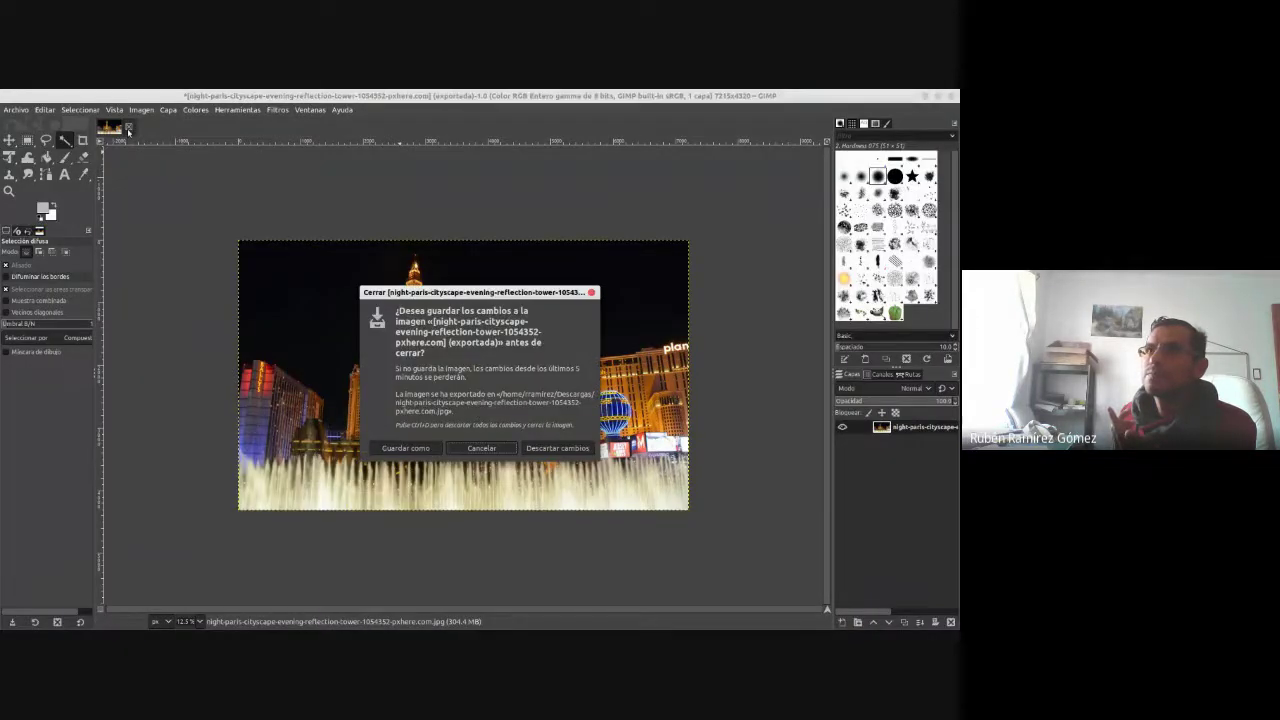
{"action": "left_click", "coordinate": [560, 448]}
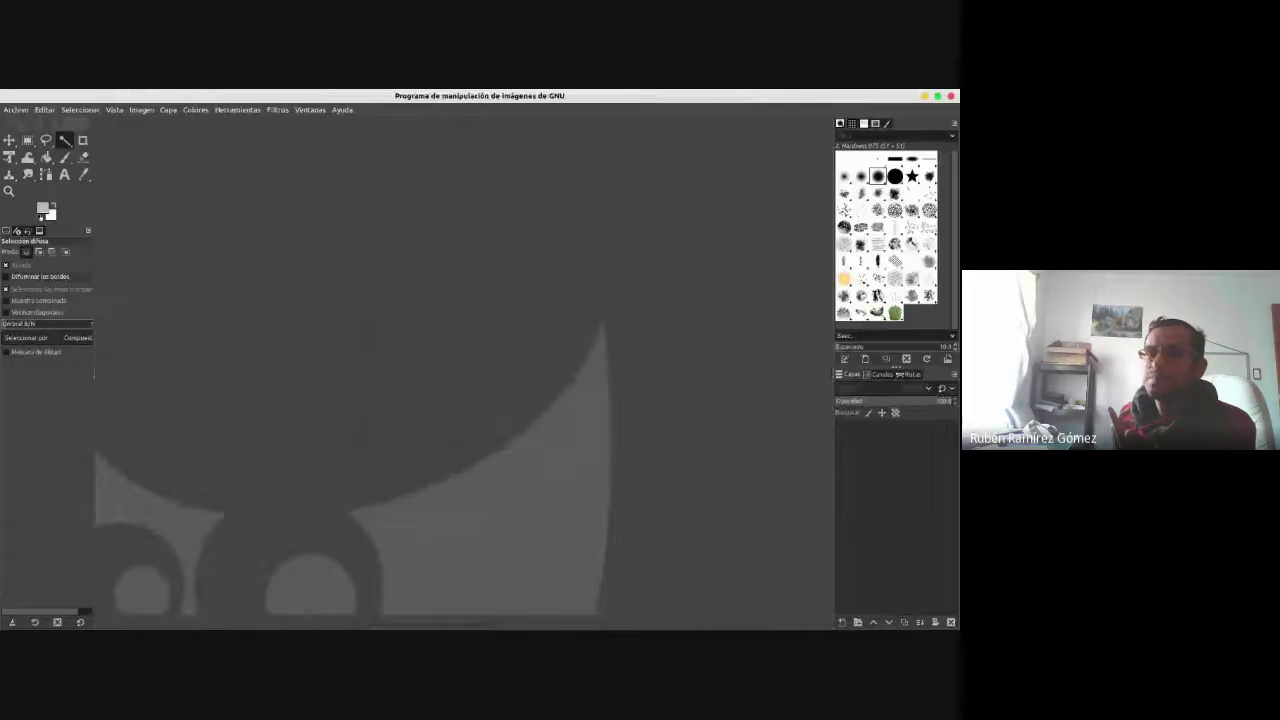
- Drag the original night-paris JPG from Files onto GIMP and close Files
{"action": "key", "text": "alt+Tab"}
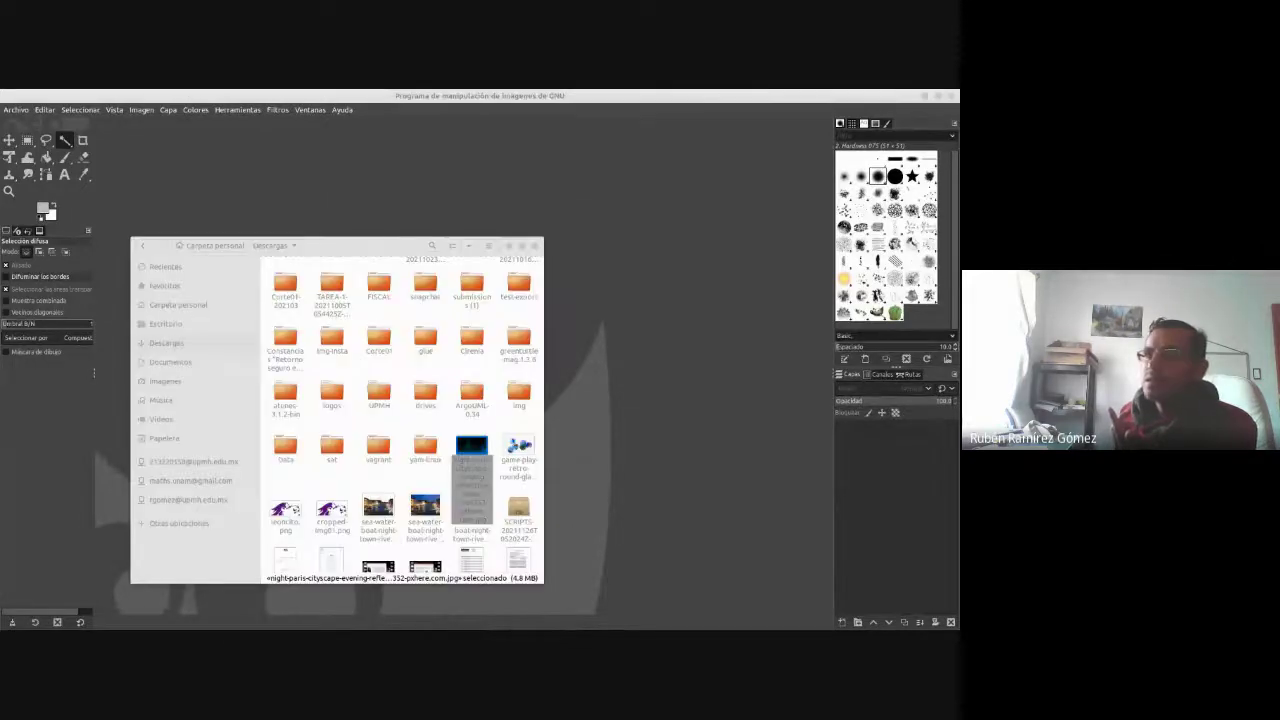
{"action": "left_click_drag", "start_coordinate": [471, 448], "coordinate": [676, 286]}
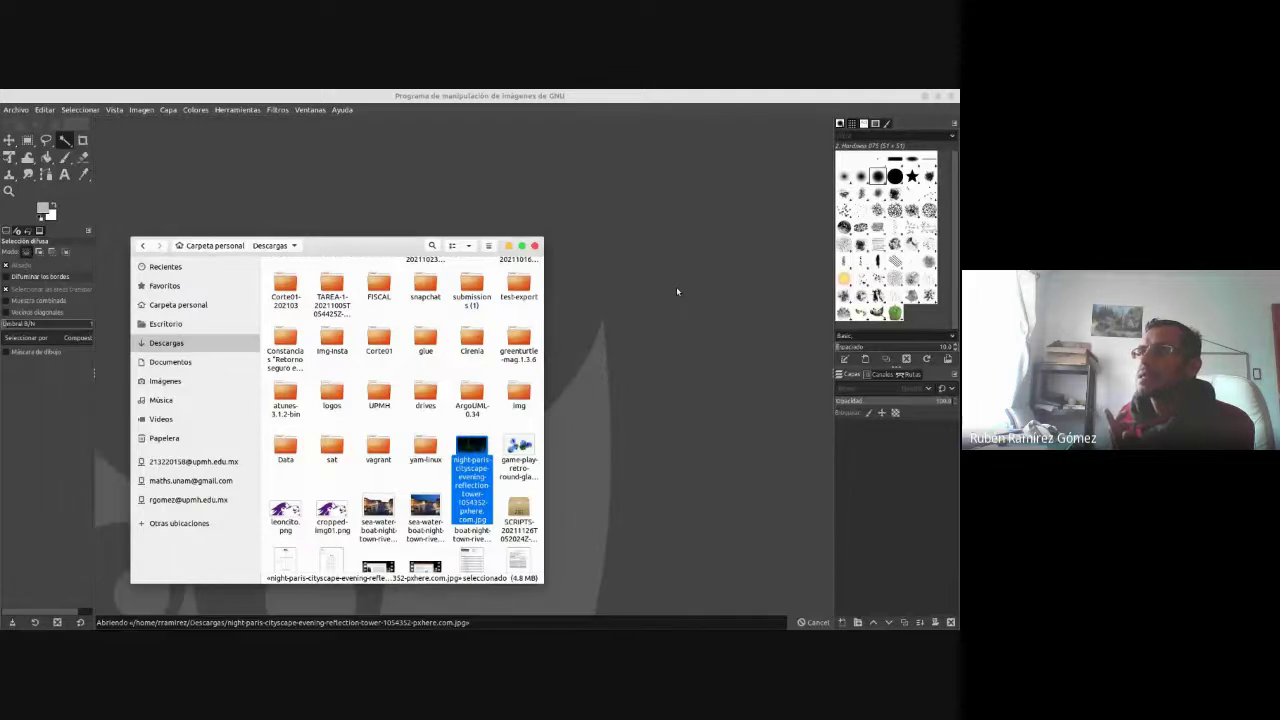
{"action": "left_click", "coordinate": [510, 246]}
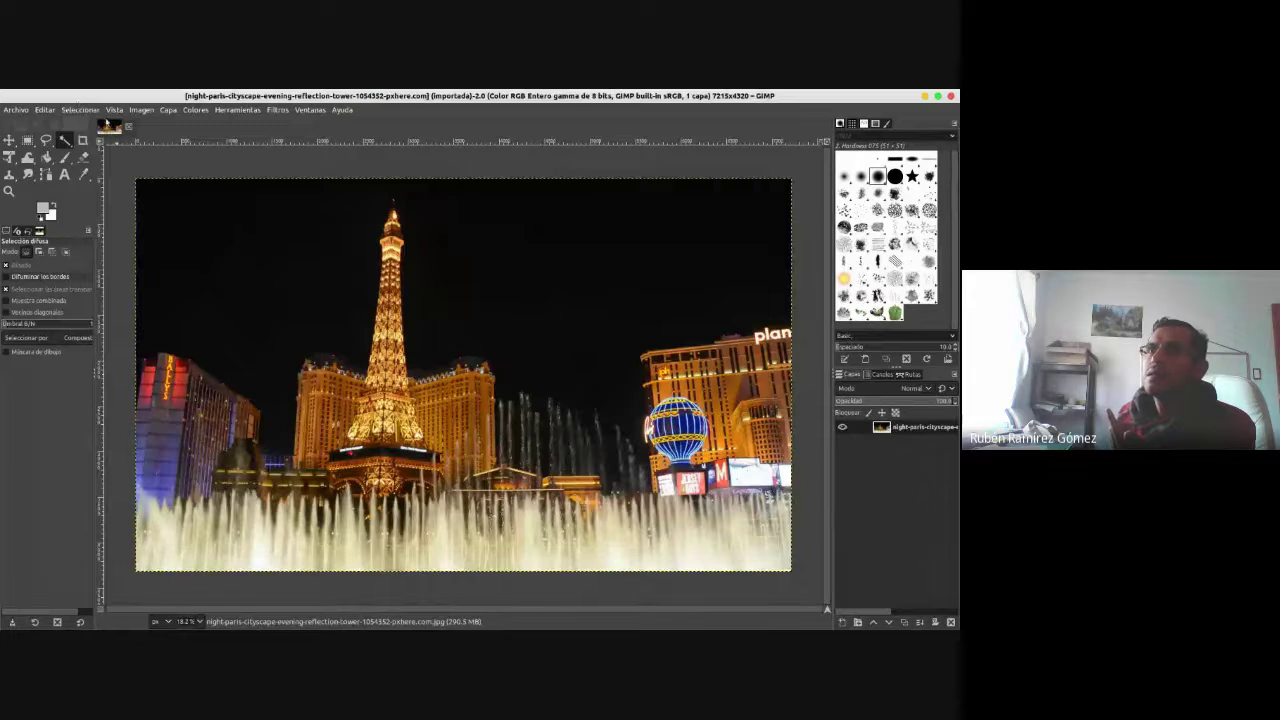
- Scale the night-paris photo to 25% (1804×1080) and view it at 100% zoom
{"action": "left_click", "coordinate": [141, 109]}
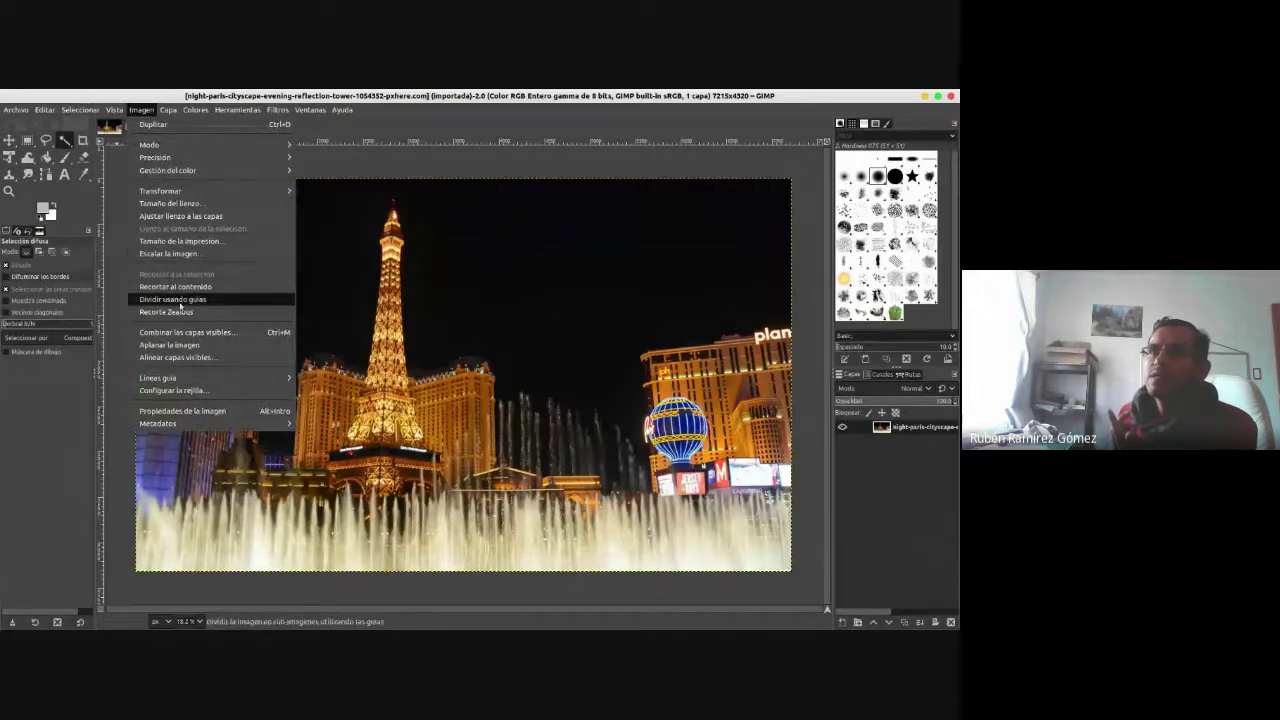
{"action": "left_click", "coordinate": [180, 254]}
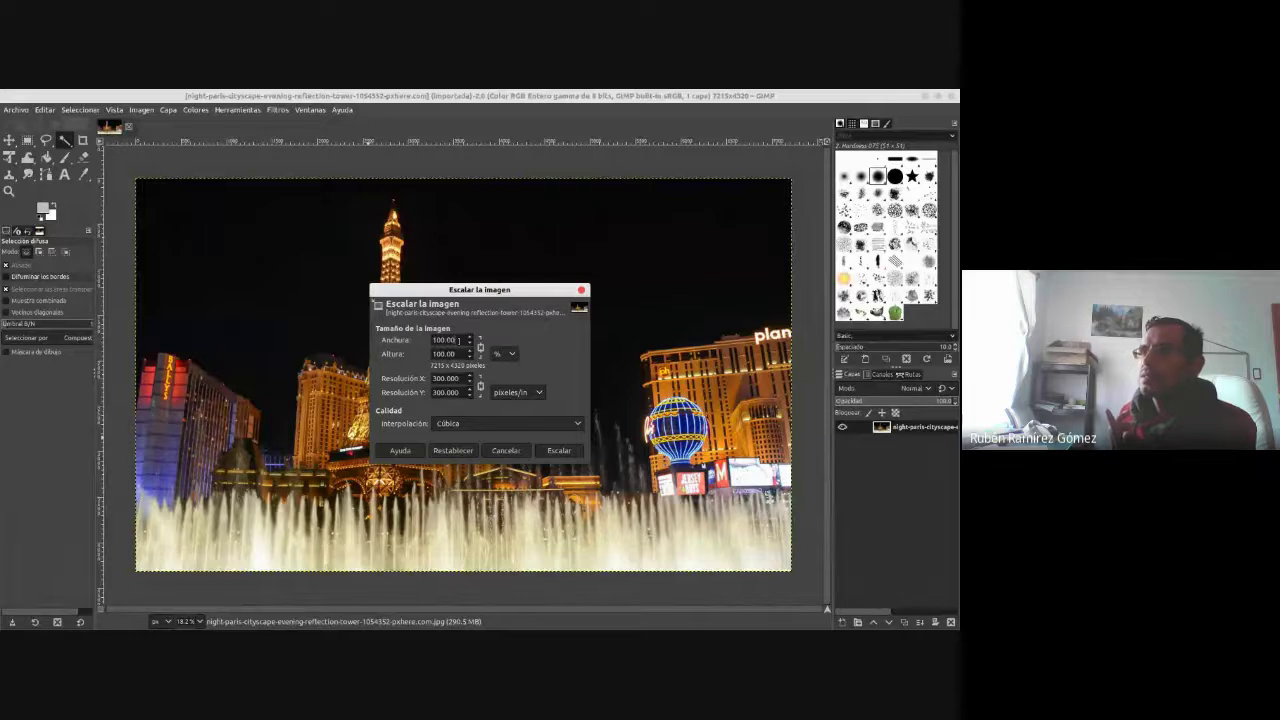
{"action": "type", "text": "25"}
{"action": "key", "text": "Tab"}
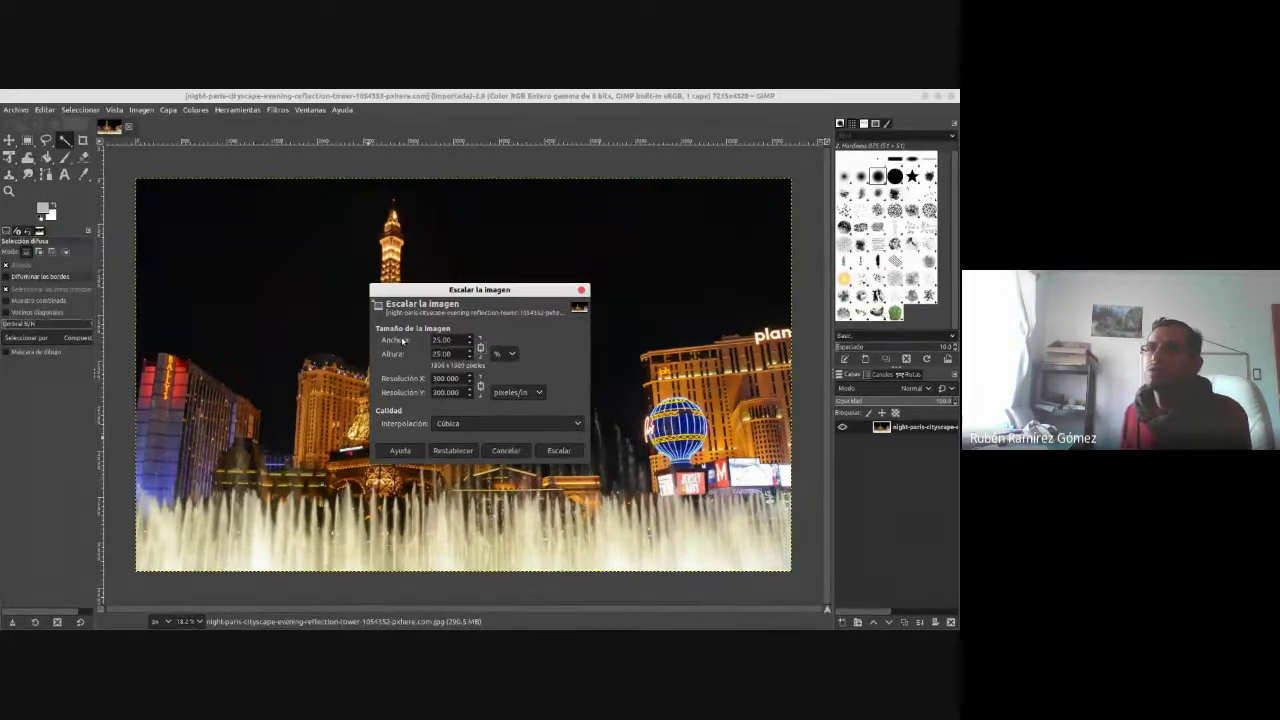
{"action": "left_click", "coordinate": [560, 450]}
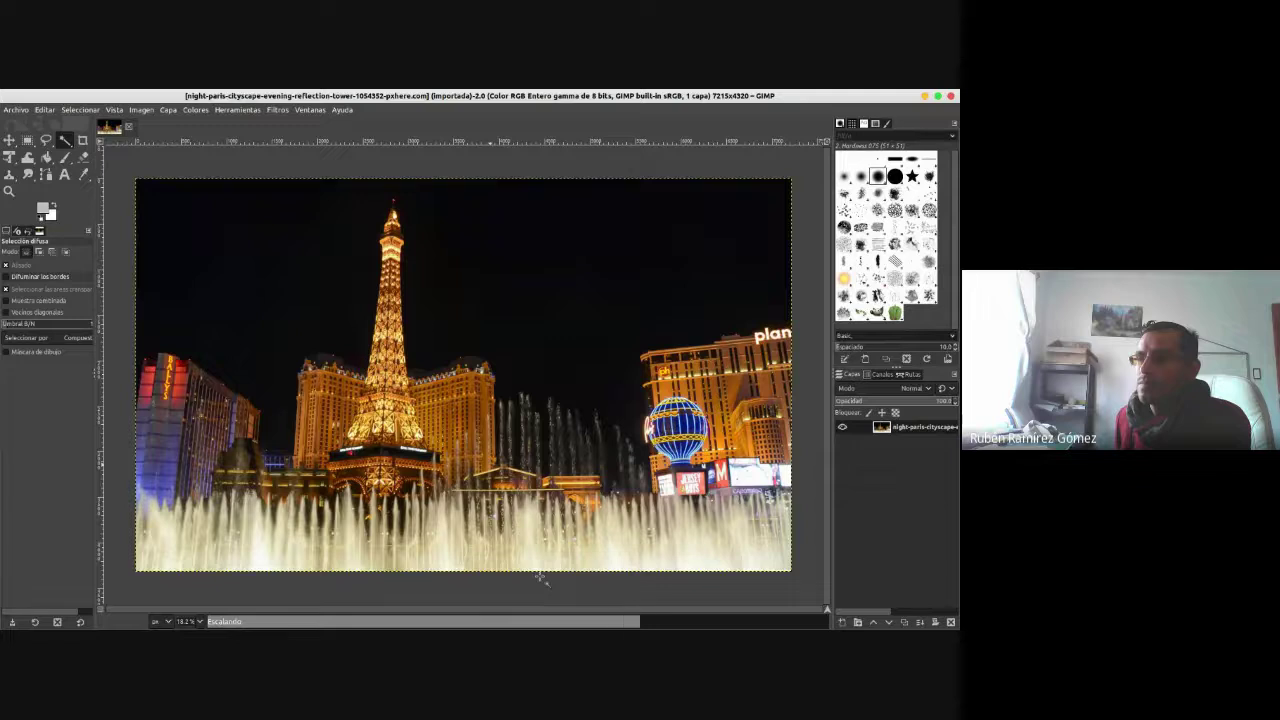
{"action": "left_click", "coordinate": [199, 621]}
{"action": "left_click", "coordinate": [192, 548]}
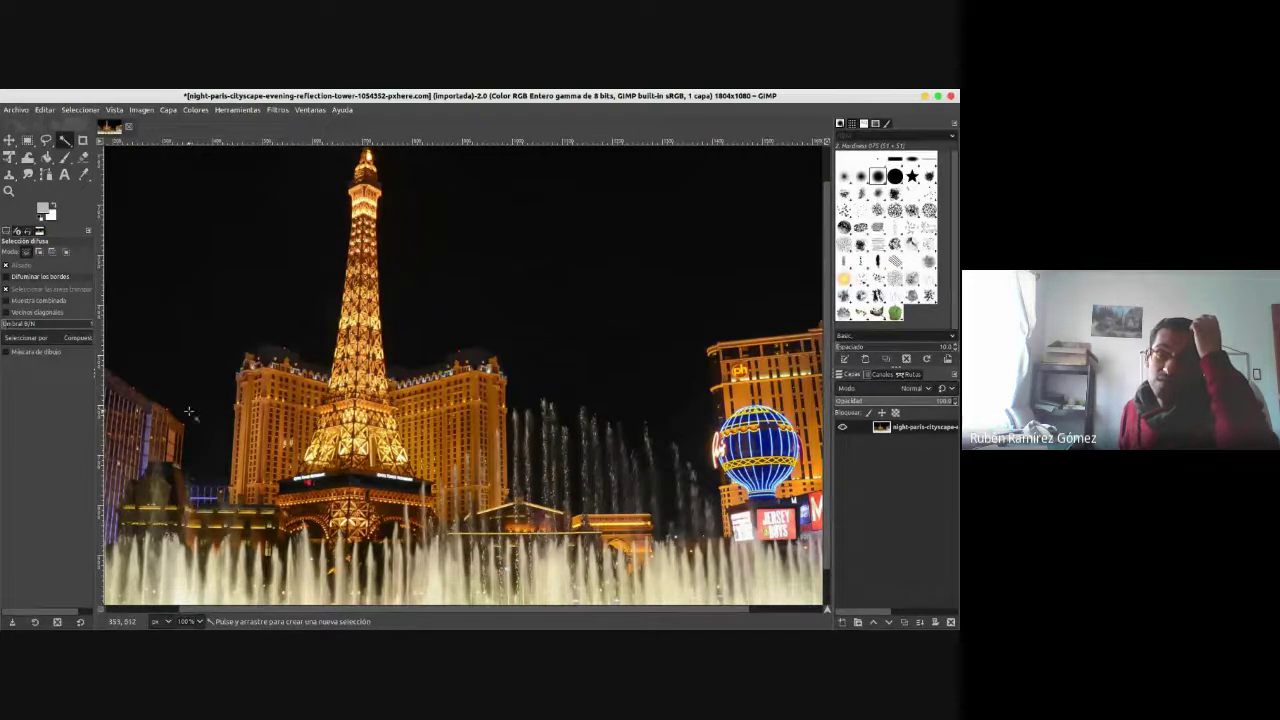
- Scale the night-paris photo by 50% again, down to 902×540 pixels
{"action": "left_click", "coordinate": [141, 109]}
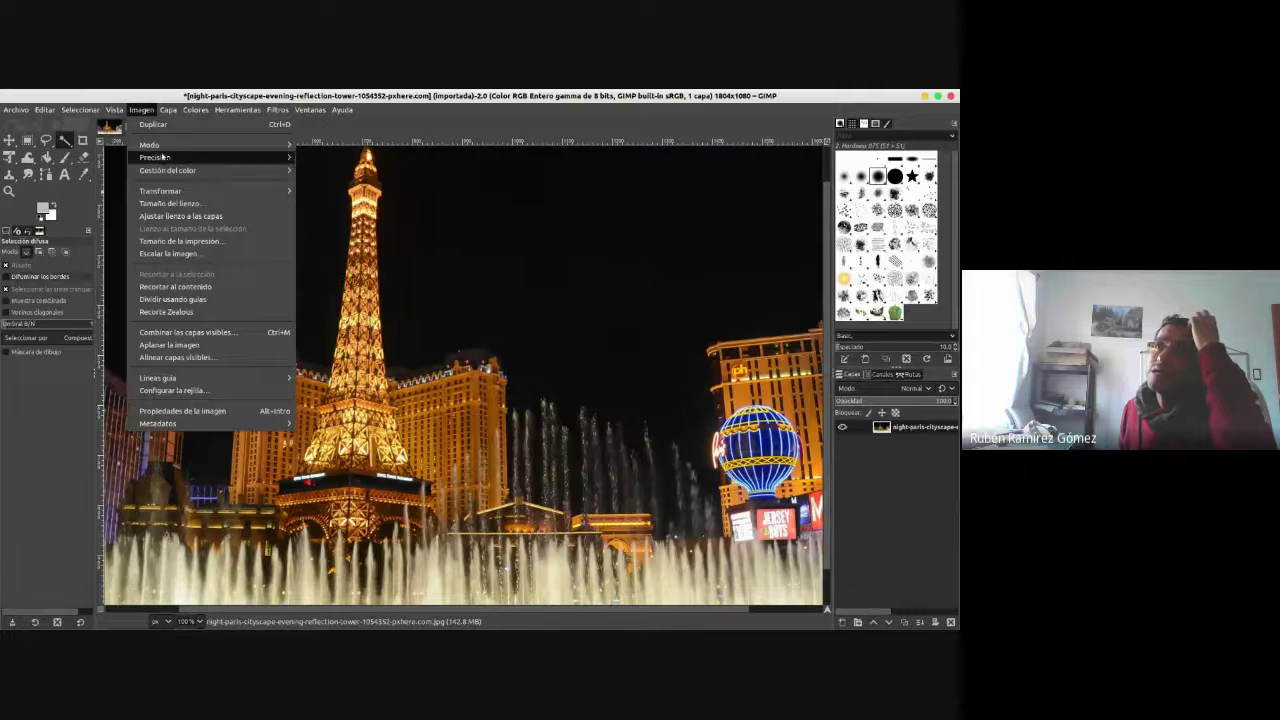
{"action": "left_click", "coordinate": [197, 253]}
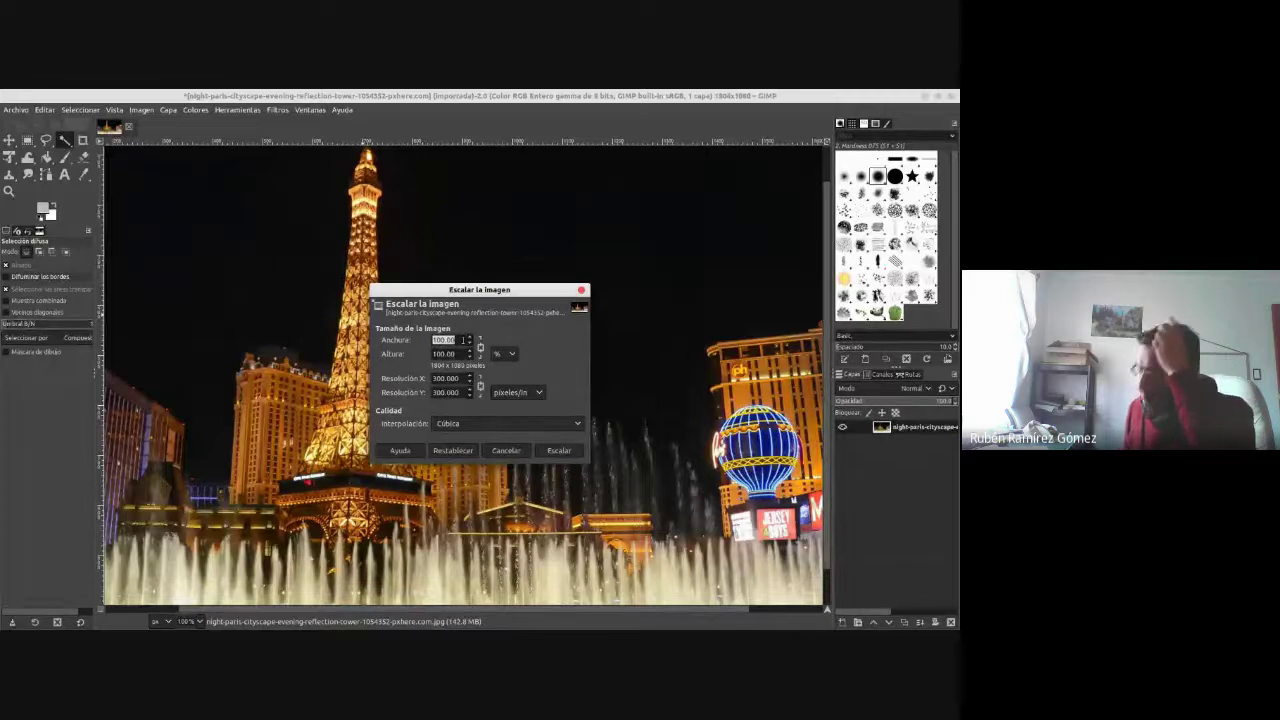
{"action": "type", "text": "50"}
{"action": "key", "text": "Tab"}
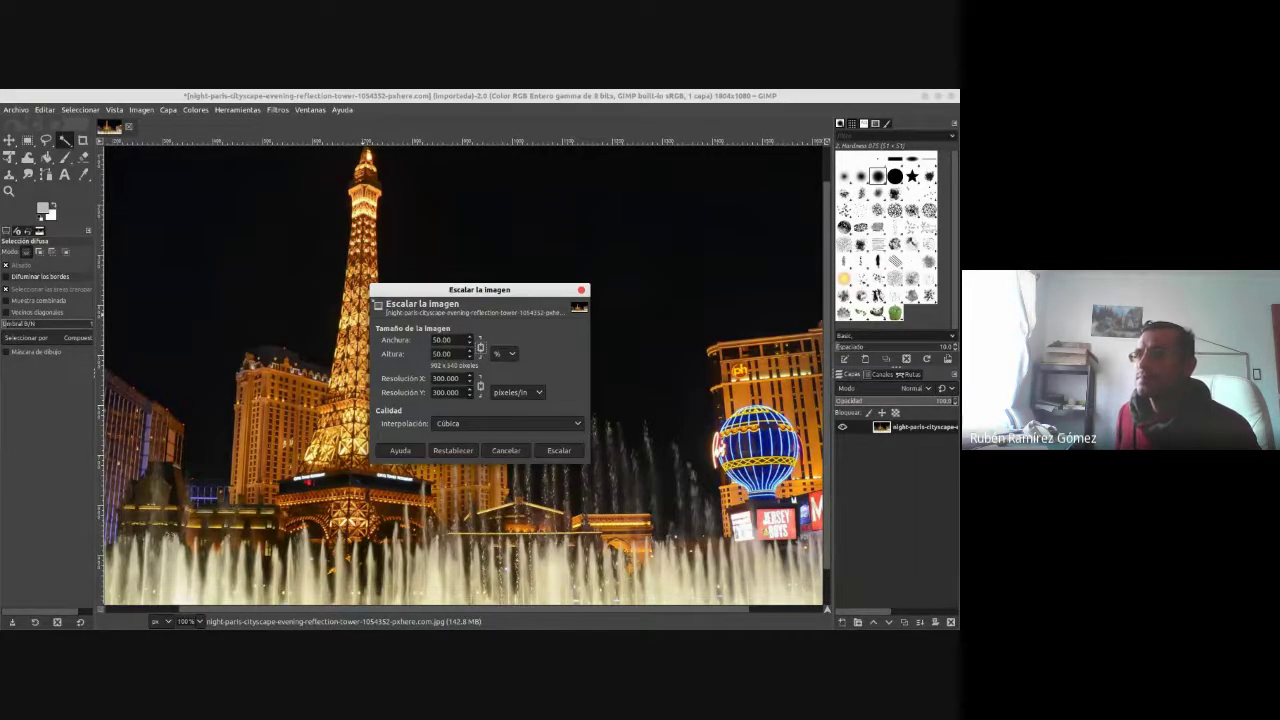
{"action": "left_click", "coordinate": [564, 452]}
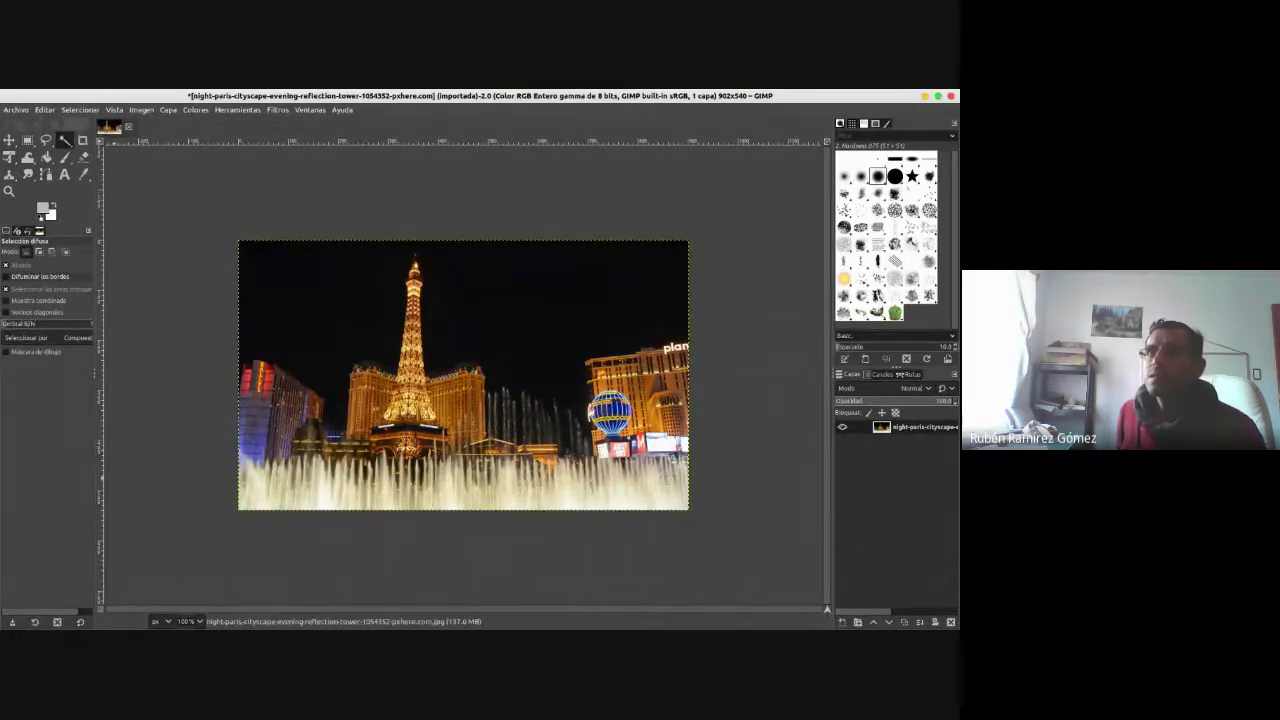
{"action": "left_click", "coordinate": [16, 109]}
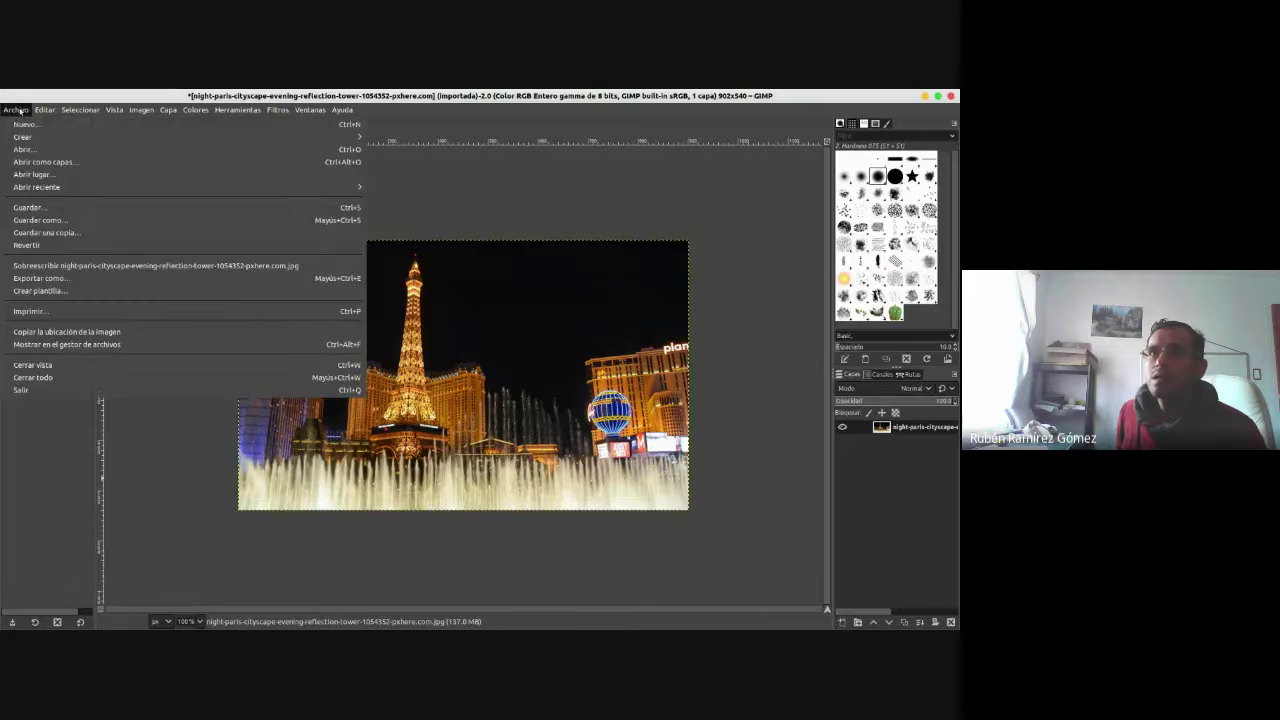
- Export the 902×540 photo to Descargas as a JPEG with _02 added before .jpg, at default quality
{"action": "left_click", "coordinate": [60, 283]}
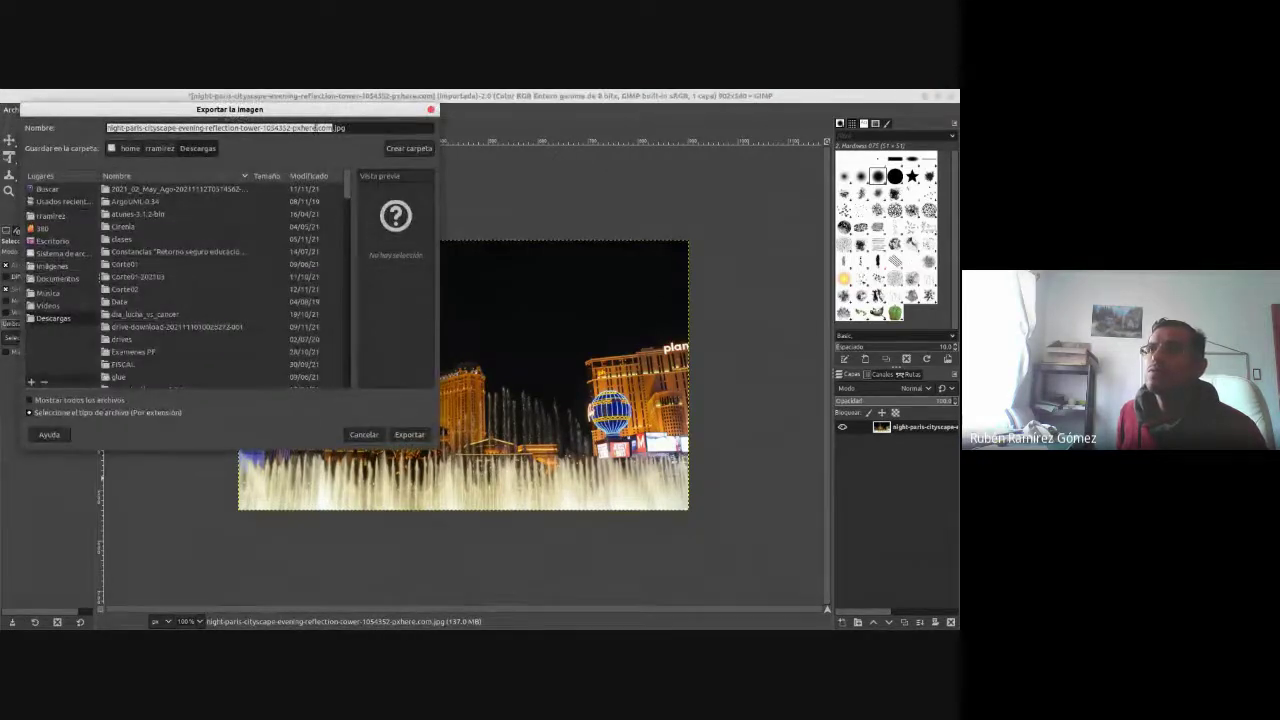
{"action": "left_click", "coordinate": [333, 127]}
{"action": "type", "text": "_02"}
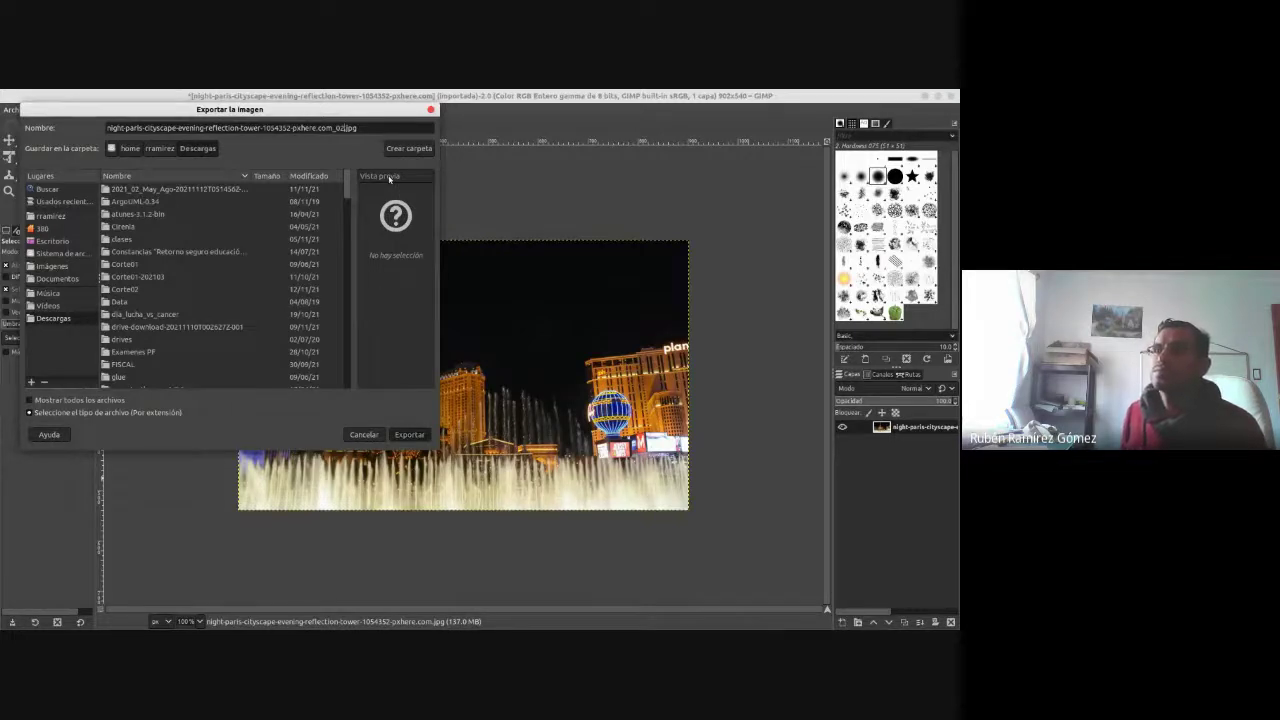
{"action": "key", "text": "Return"}
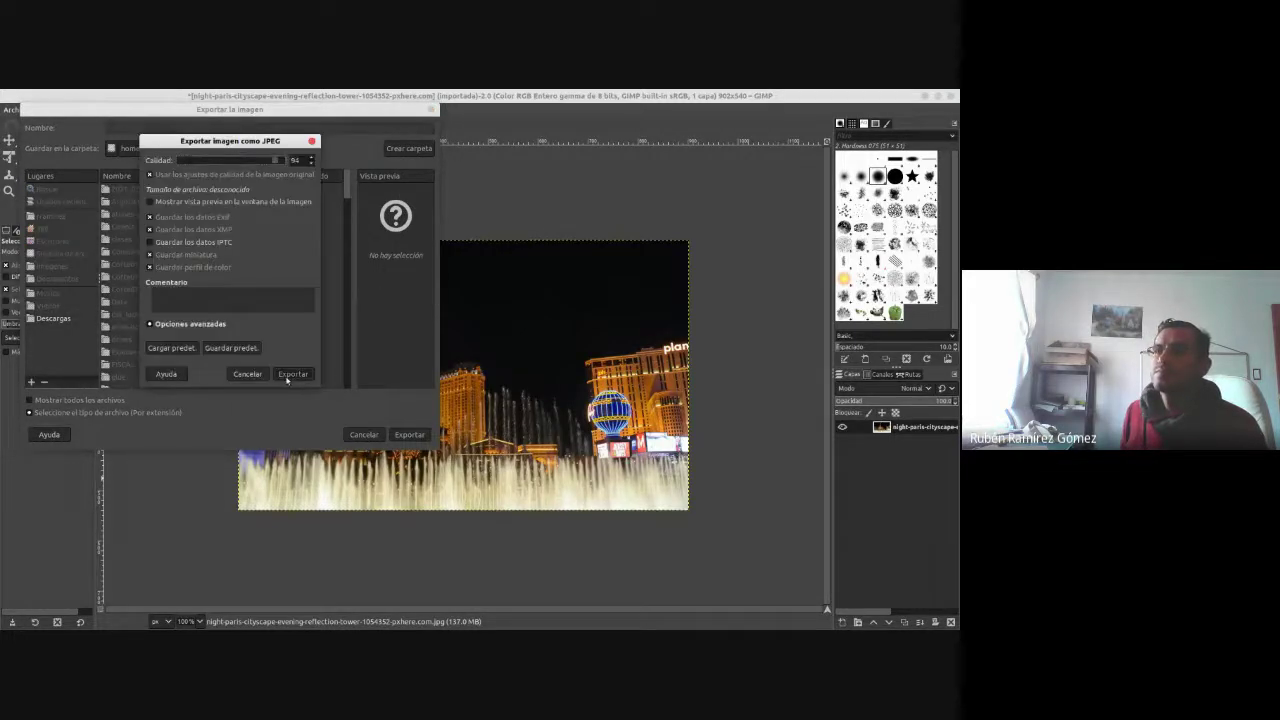
{"action": "left_click", "coordinate": [292, 374]}
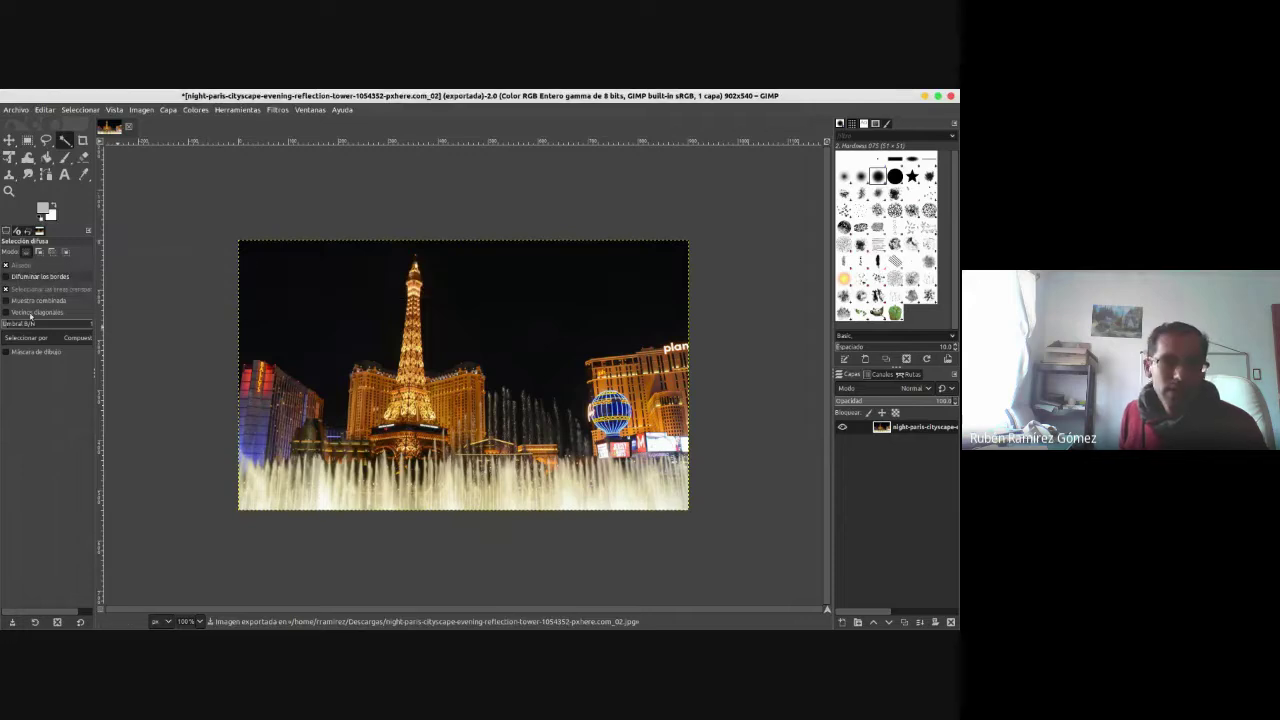
{"action": "key", "text": "alt+Tab"}
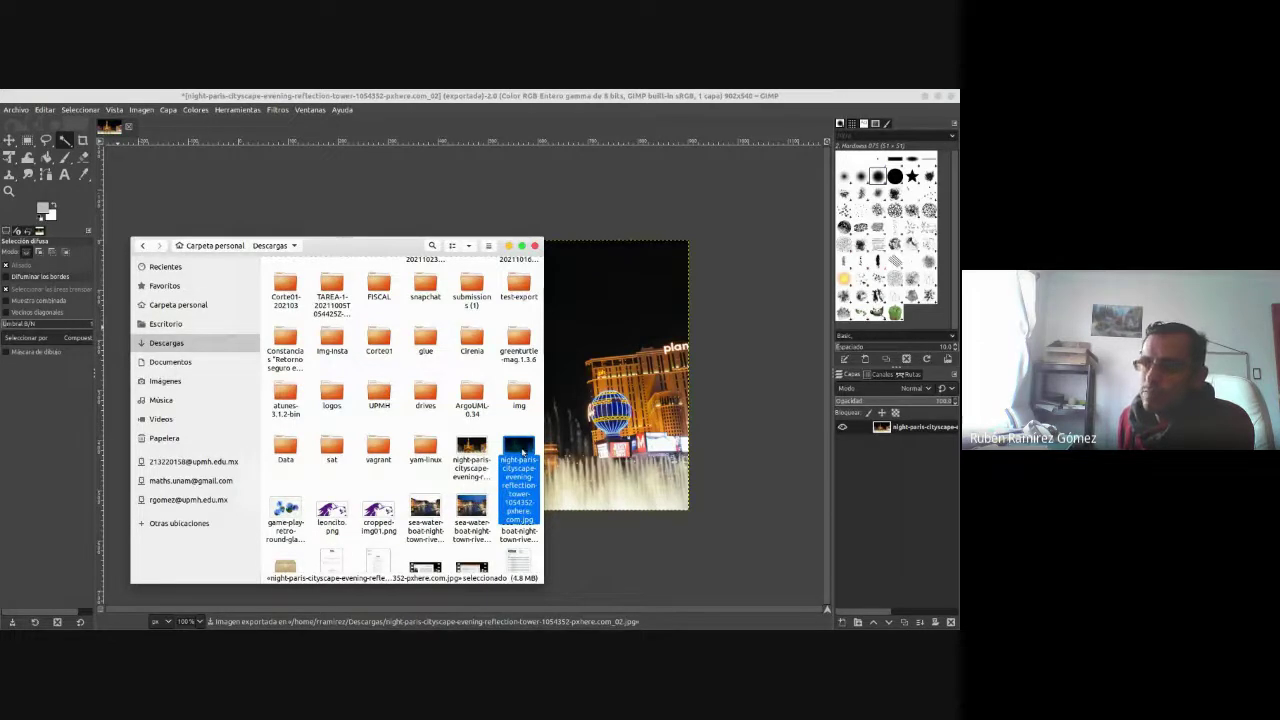
- Confirm the _02 JPEG copy weighs 200 kB, then minimize GIMP to reveal the browser
{"action": "left_click", "coordinate": [474, 450]}
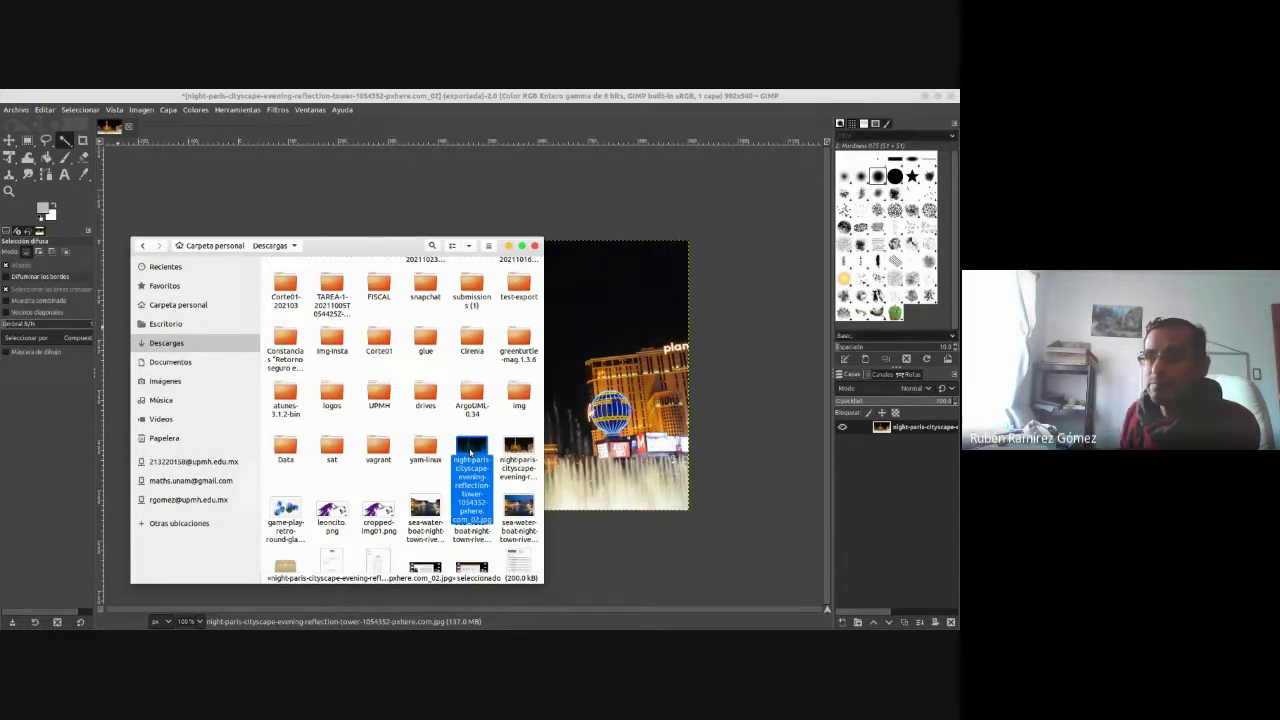
{"action": "left_click", "coordinate": [926, 96]}
- In the post editor, start a new empty block after the first paragraph
{"action": "left_click", "coordinate": [765, 335]}
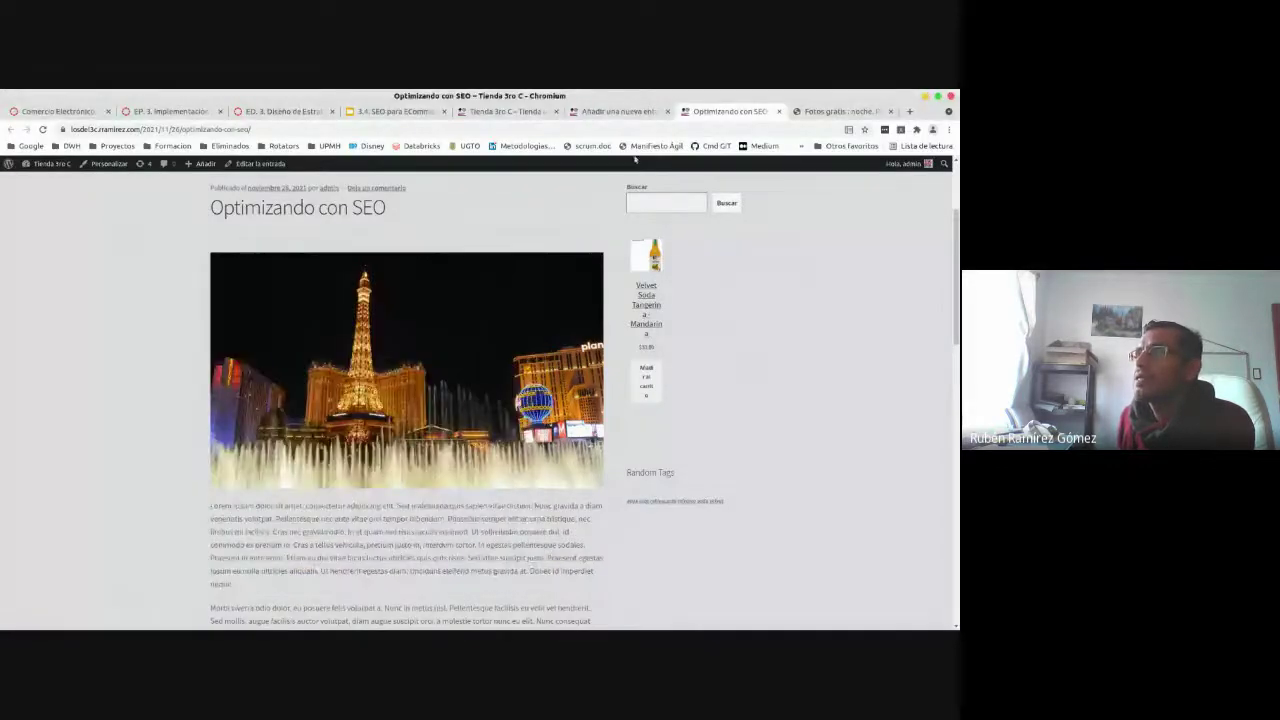
{"action": "left_click", "coordinate": [620, 111]}
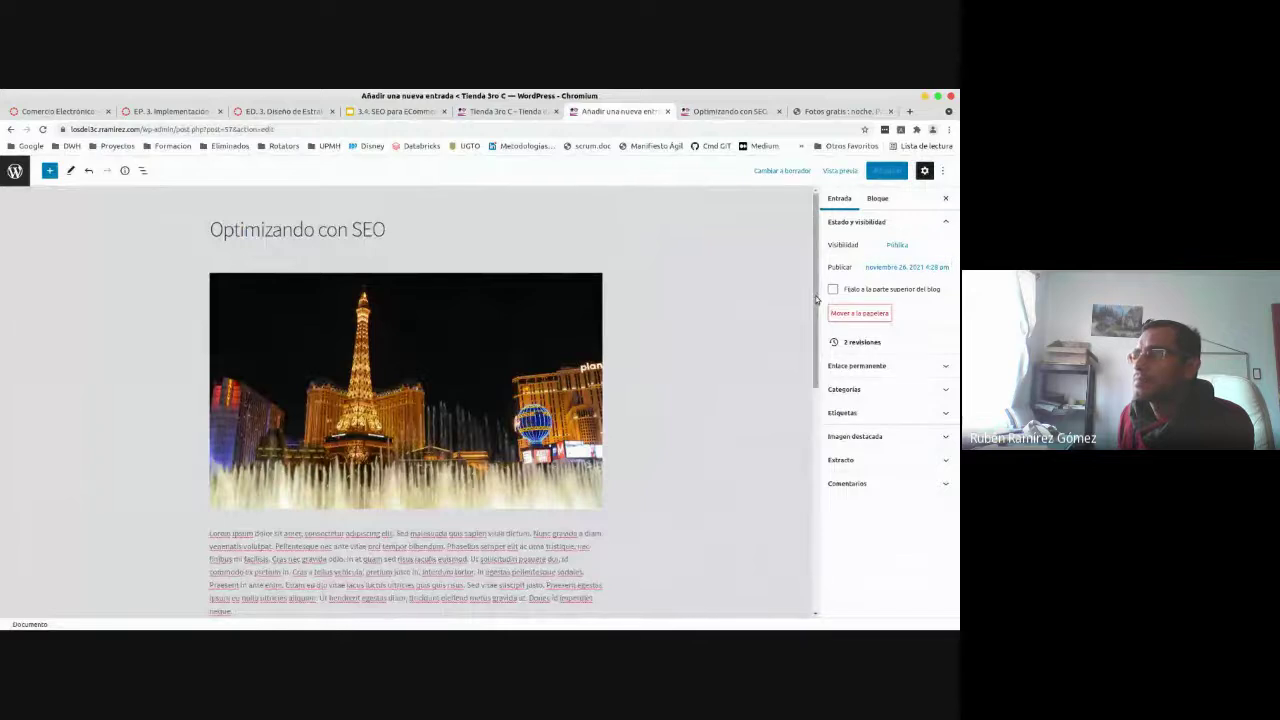
{"action": "scroll", "coordinate": [307, 426], "scroll_direction": "down", "scroll_amount": 4}
{"action": "left_click", "coordinate": [307, 426]}
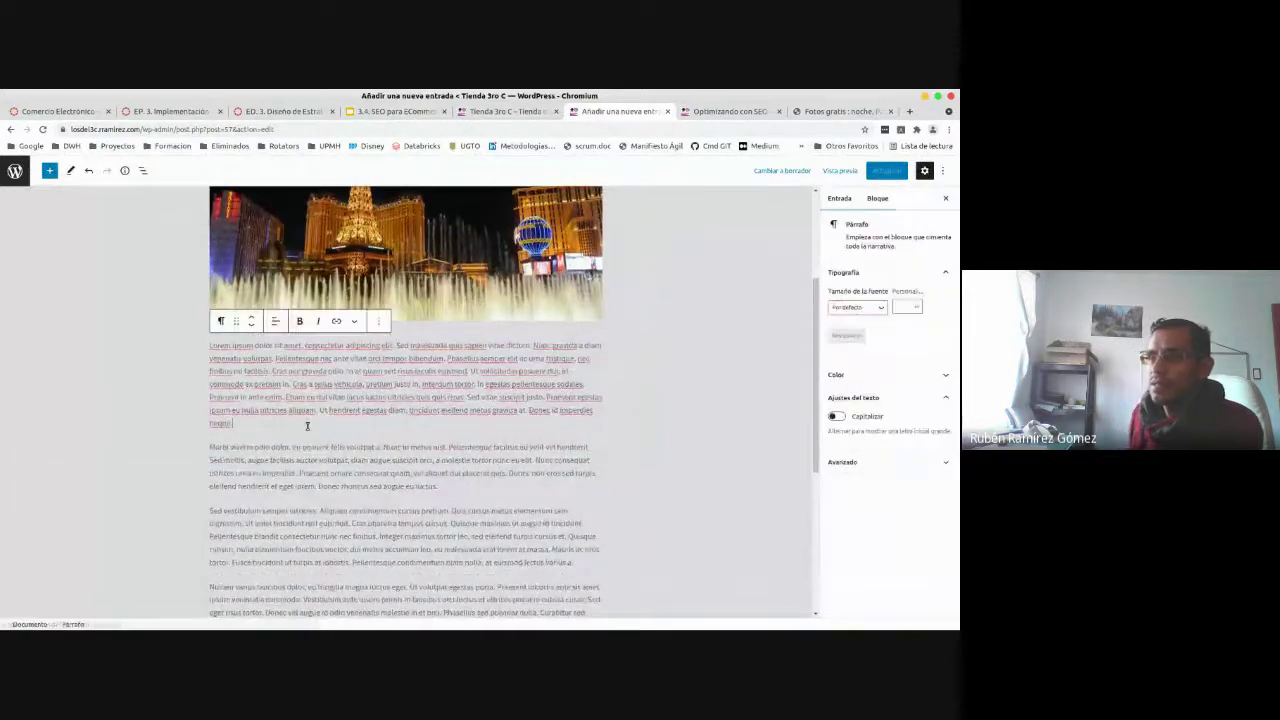
{"action": "key", "text": "Return"}
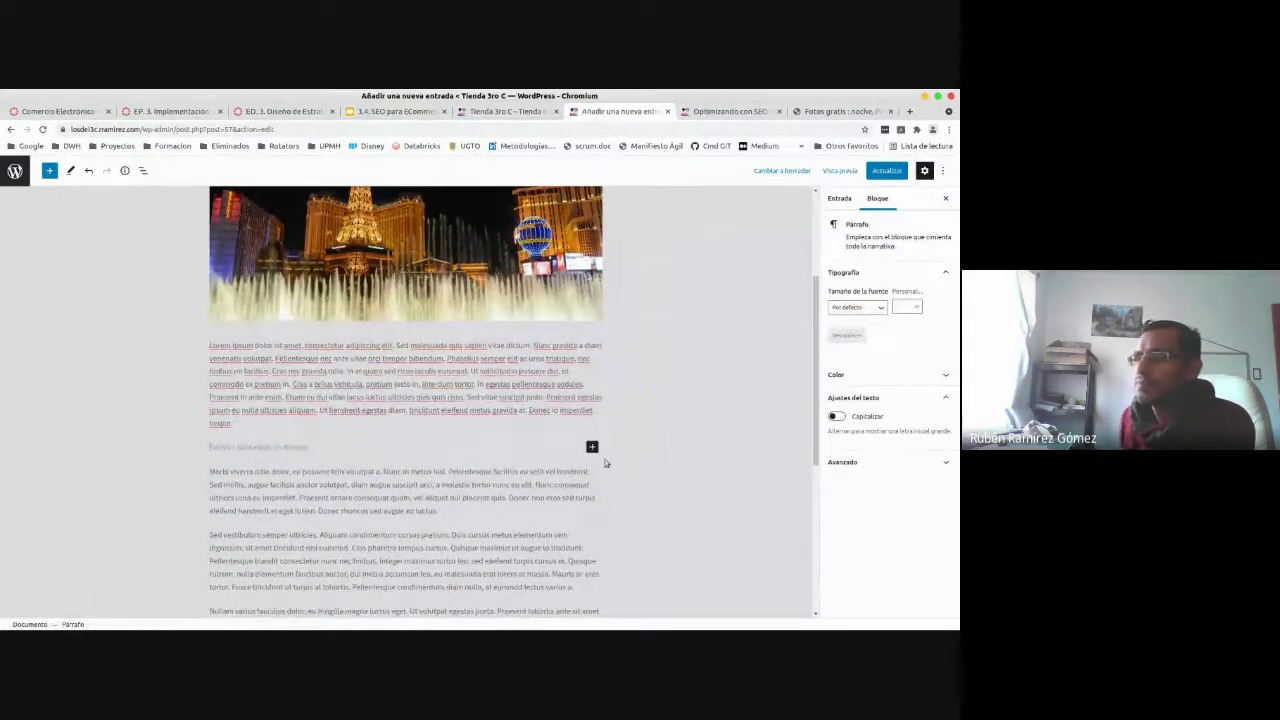
- Insert an Image block and upload the Paris night cityscape JPG into it
{"action": "left_click", "coordinate": [592, 448]}
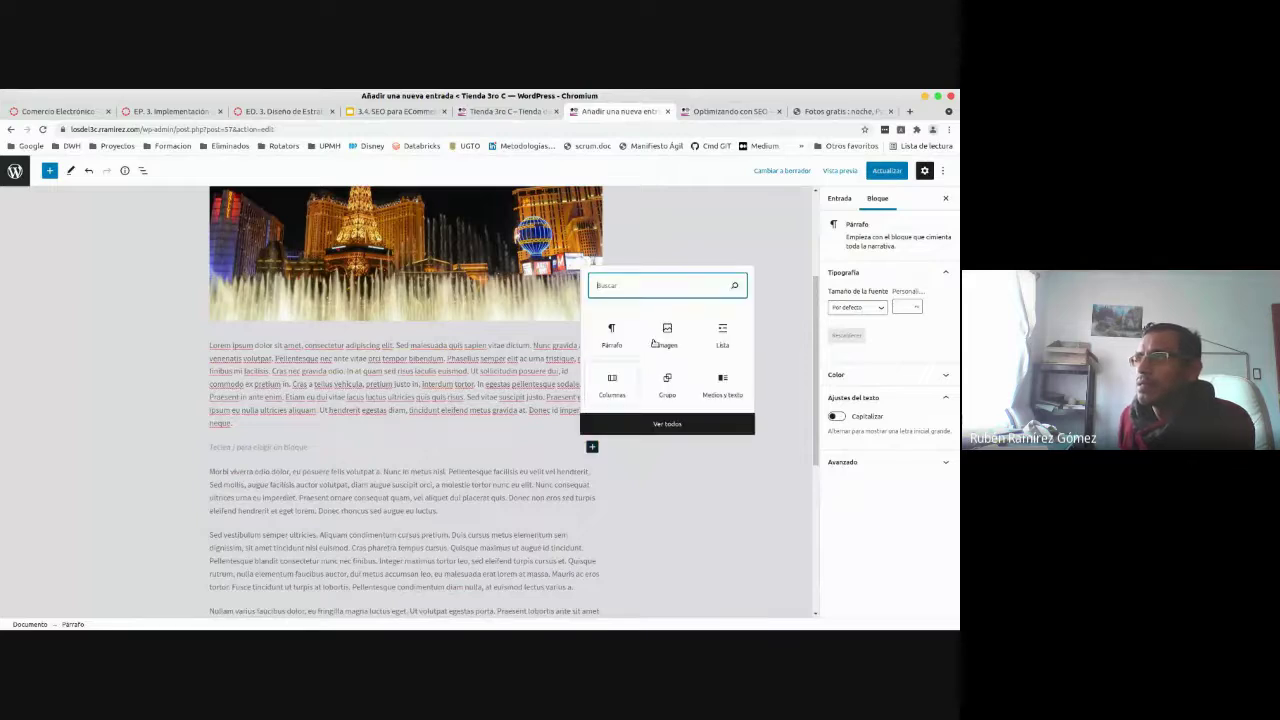
{"action": "left_click", "coordinate": [662, 338]}
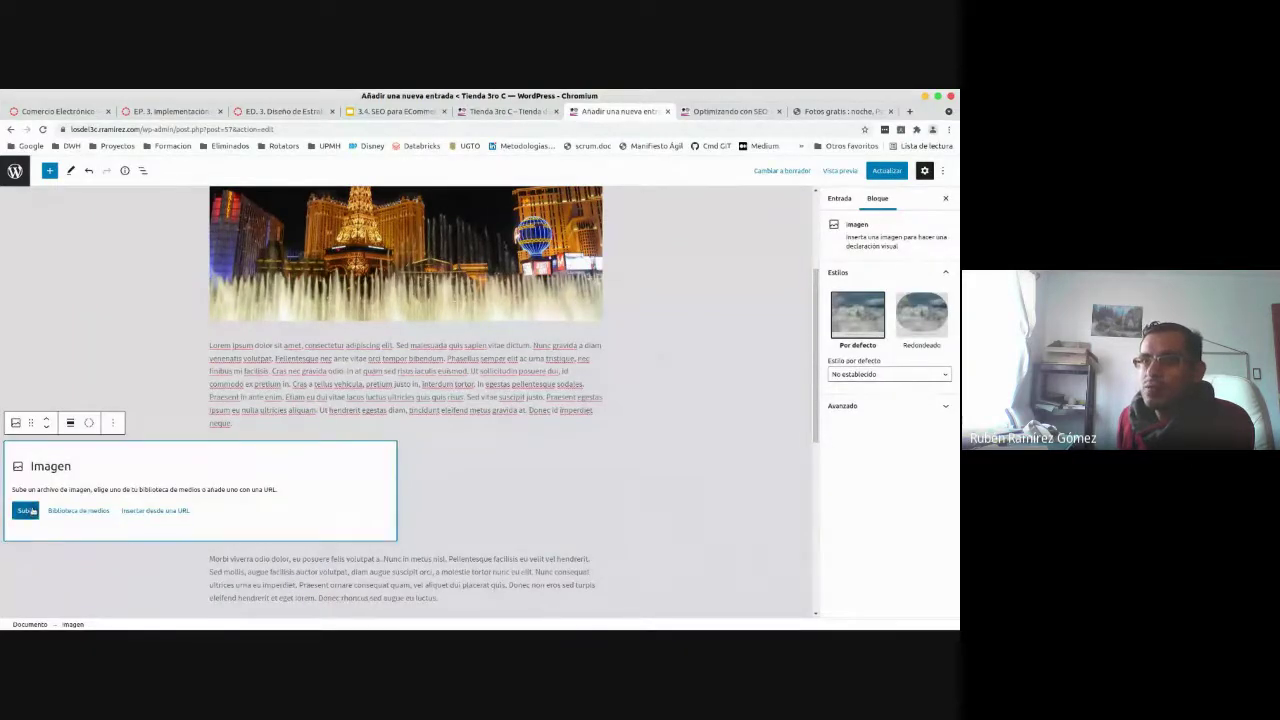
{"action": "left_click", "coordinate": [25, 511]}
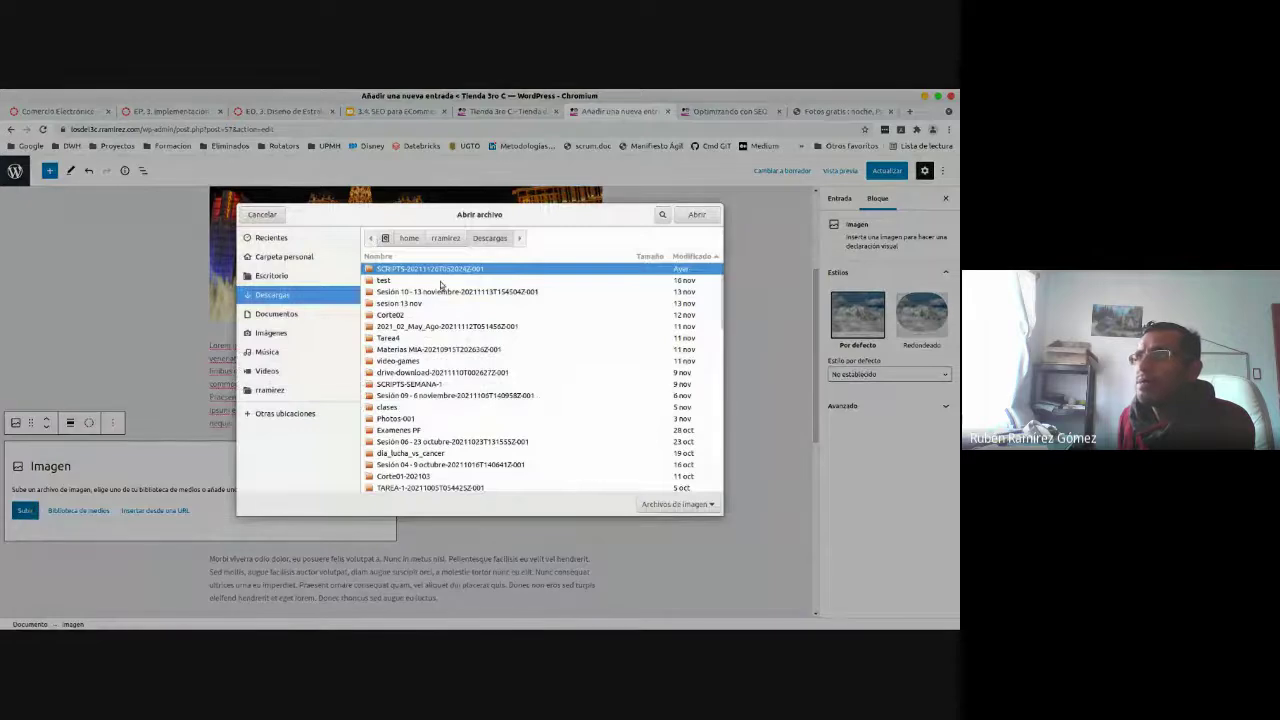
{"action": "scroll", "coordinate": [615, 392], "scroll_direction": "down", "scroll_amount": 10}
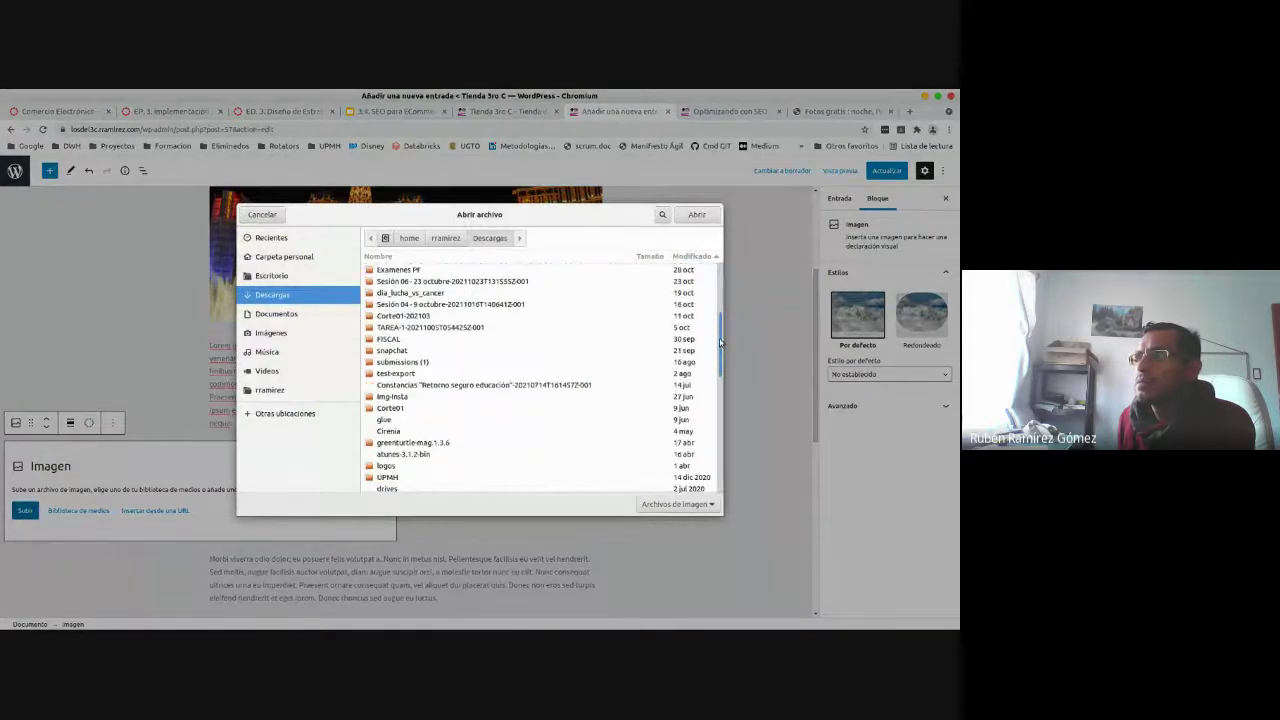
{"action": "left_click", "coordinate": [596, 379]}
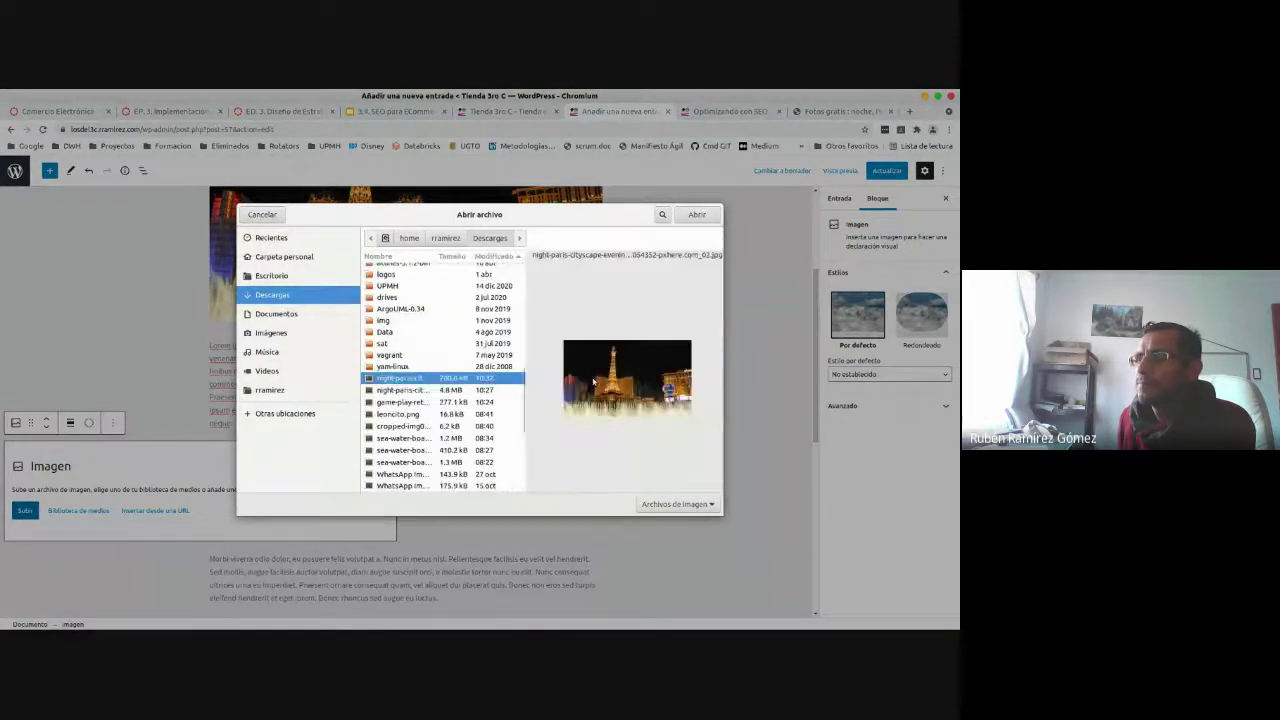
{"action": "left_click", "coordinate": [692, 215]}
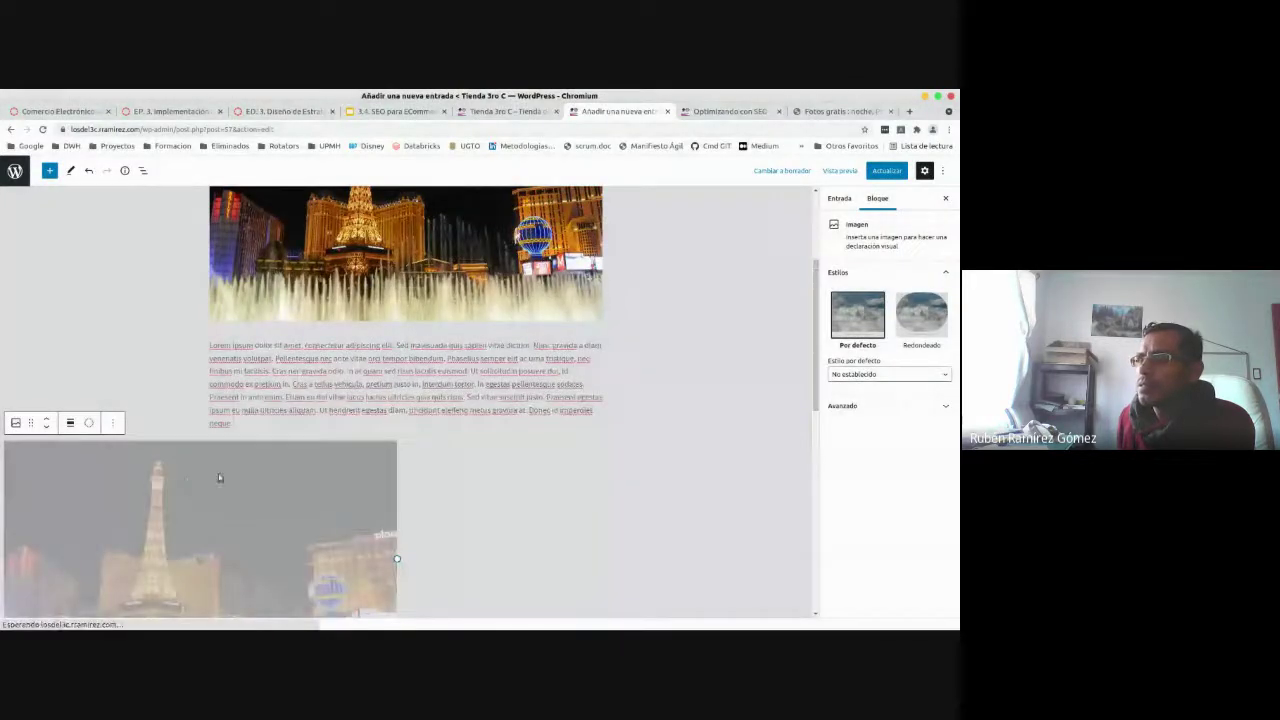
- Centre-align the image and update the post
{"action": "scroll", "coordinate": [808, 380], "scroll_direction": "up", "scroll_amount": 2}
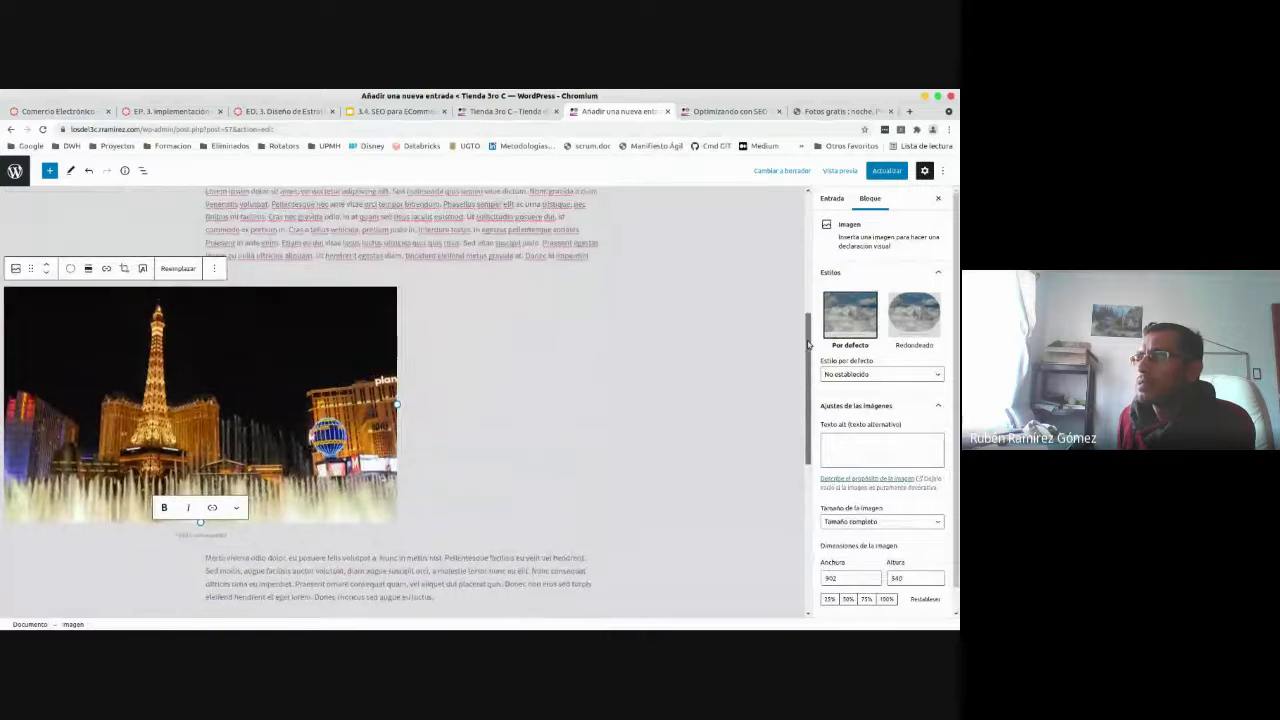
{"action": "left_click", "coordinate": [88, 297]}
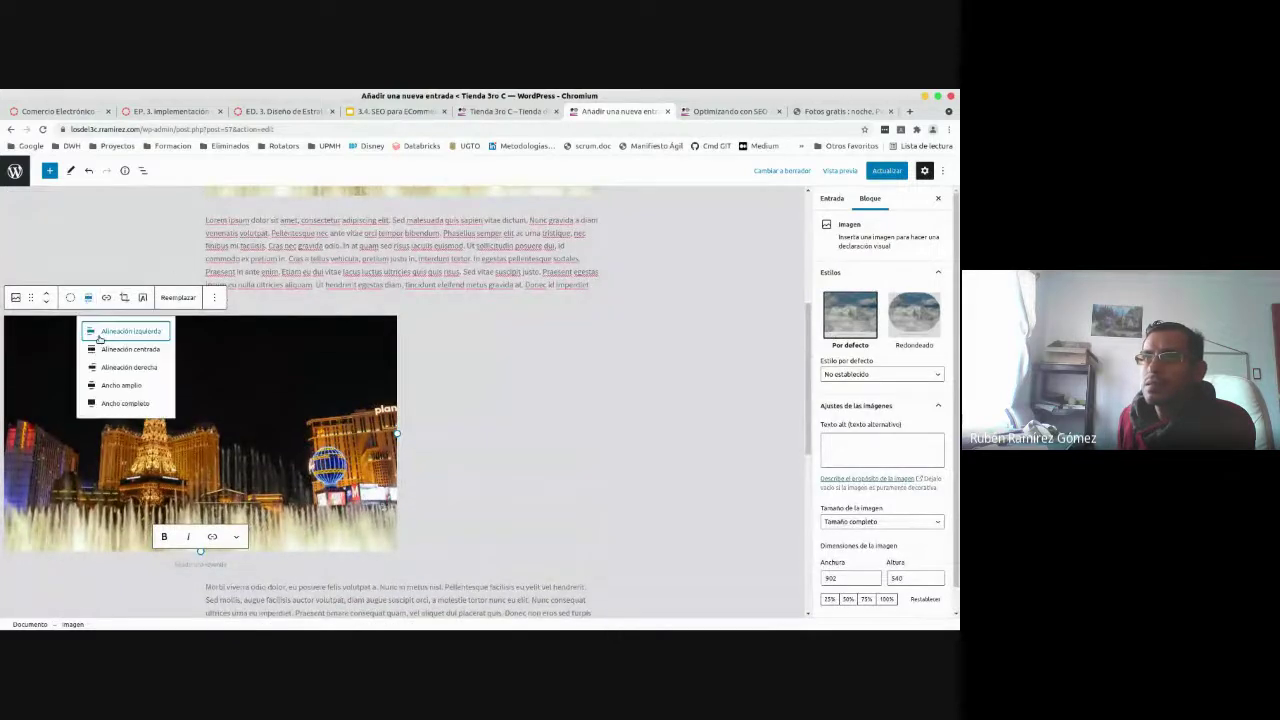
{"action": "left_click", "coordinate": [123, 348]}
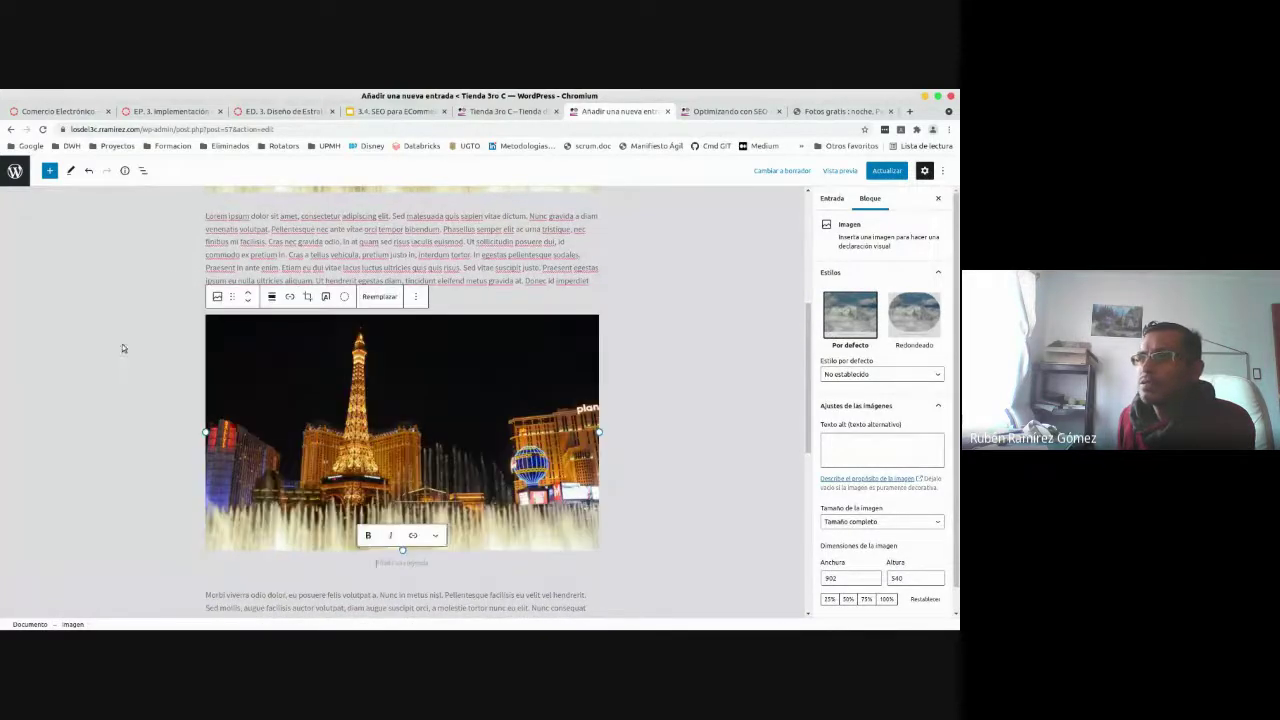
{"action": "left_click", "coordinate": [640, 405]}
{"action": "left_click", "coordinate": [886, 171]}
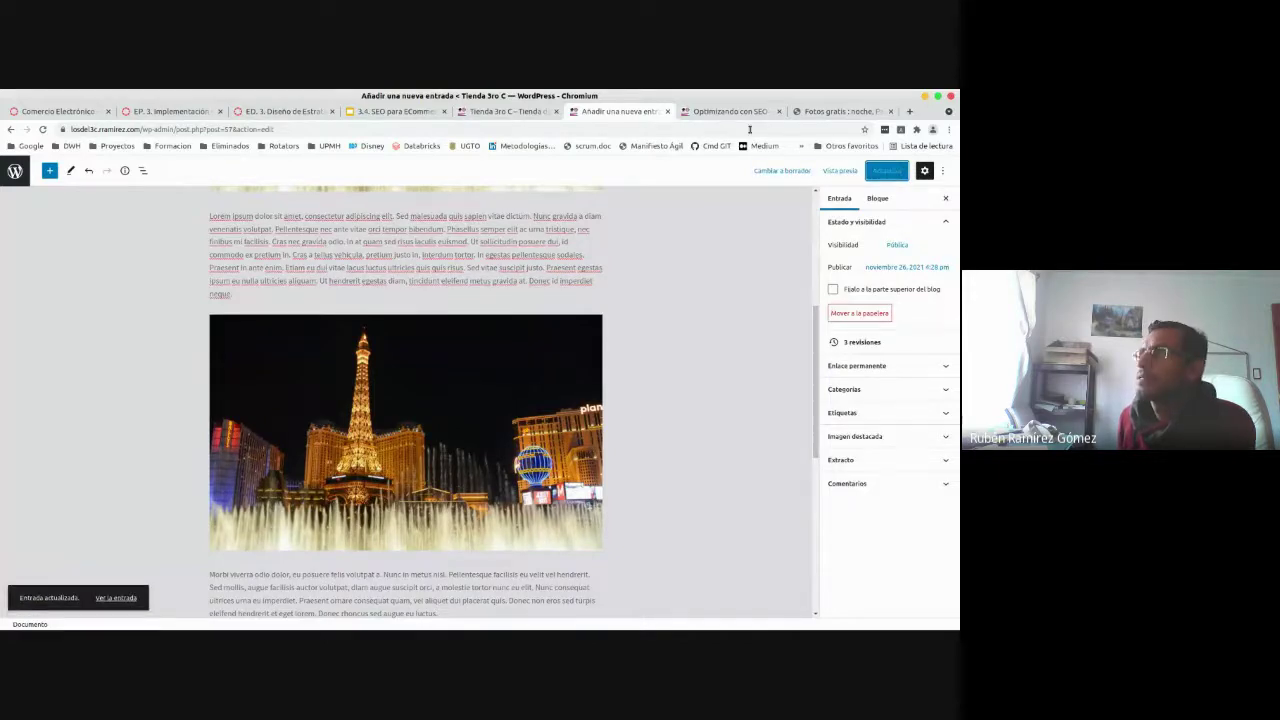
- Reload the published post and scroll through it to look for the new image
{"action": "left_click", "coordinate": [711, 112]}
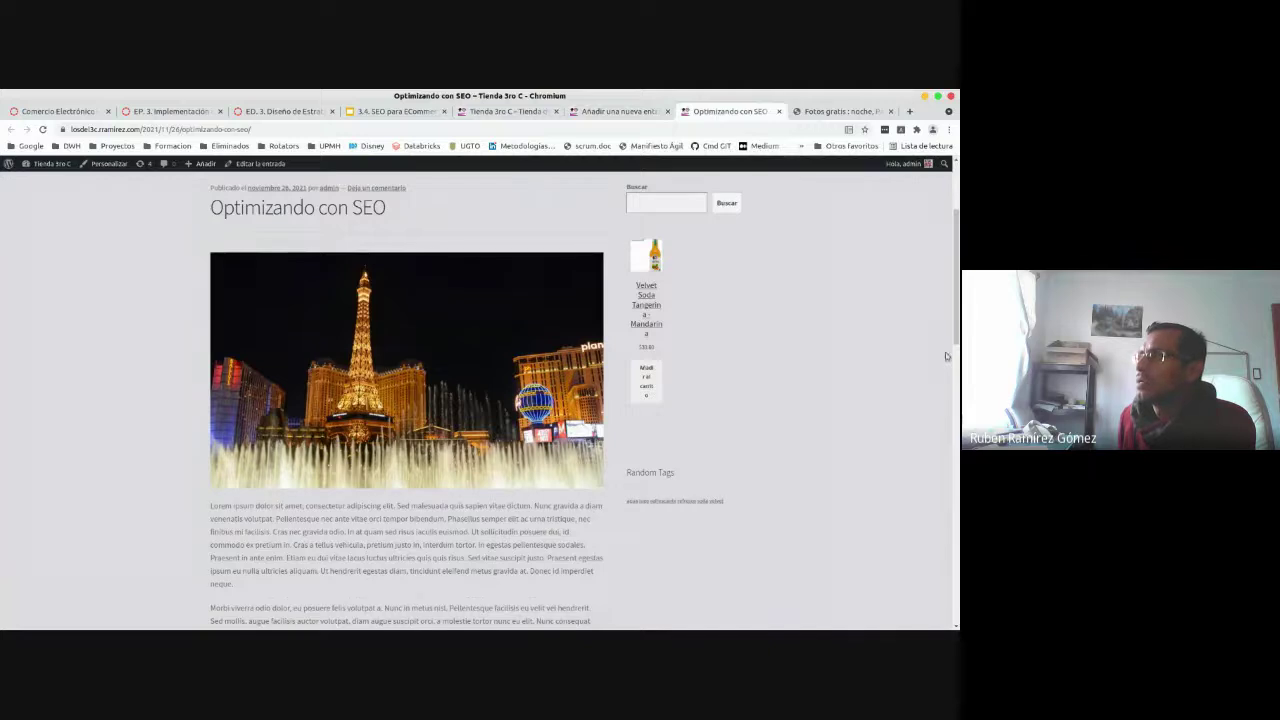
{"action": "scroll", "coordinate": [945, 352], "scroll_direction": "down", "scroll_amount": 2}
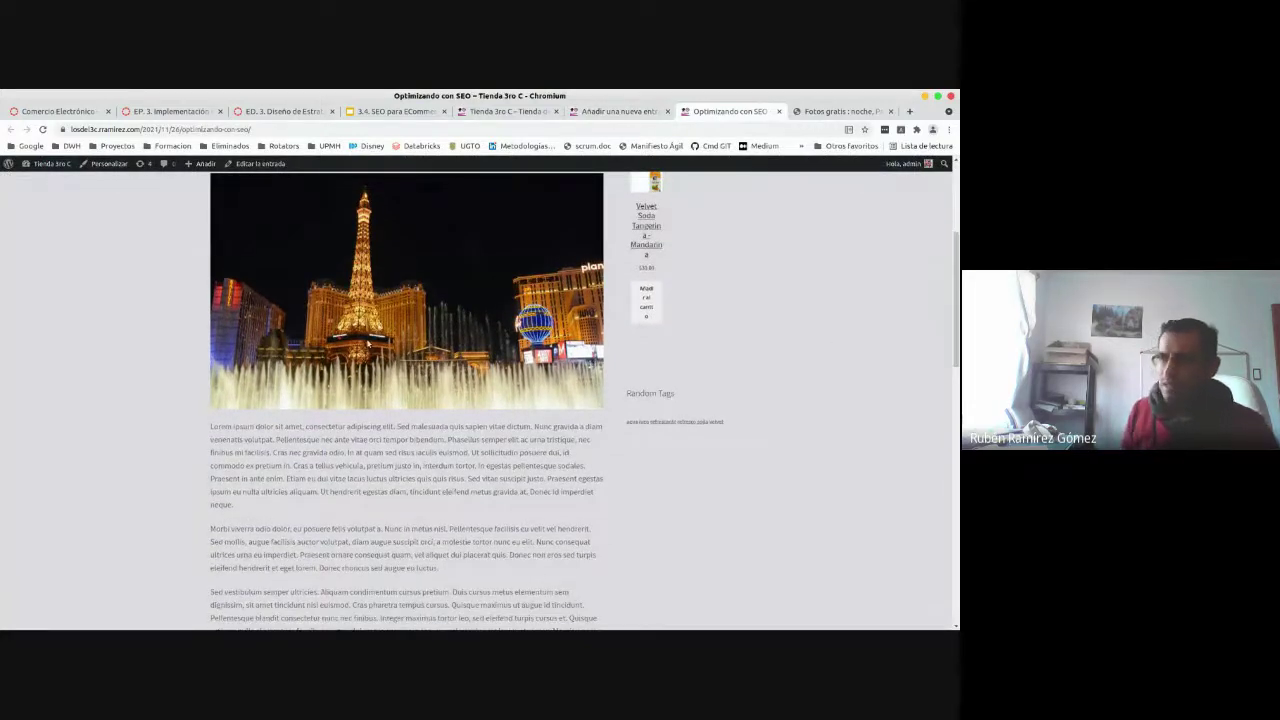
{"action": "key", "text": "F5"}
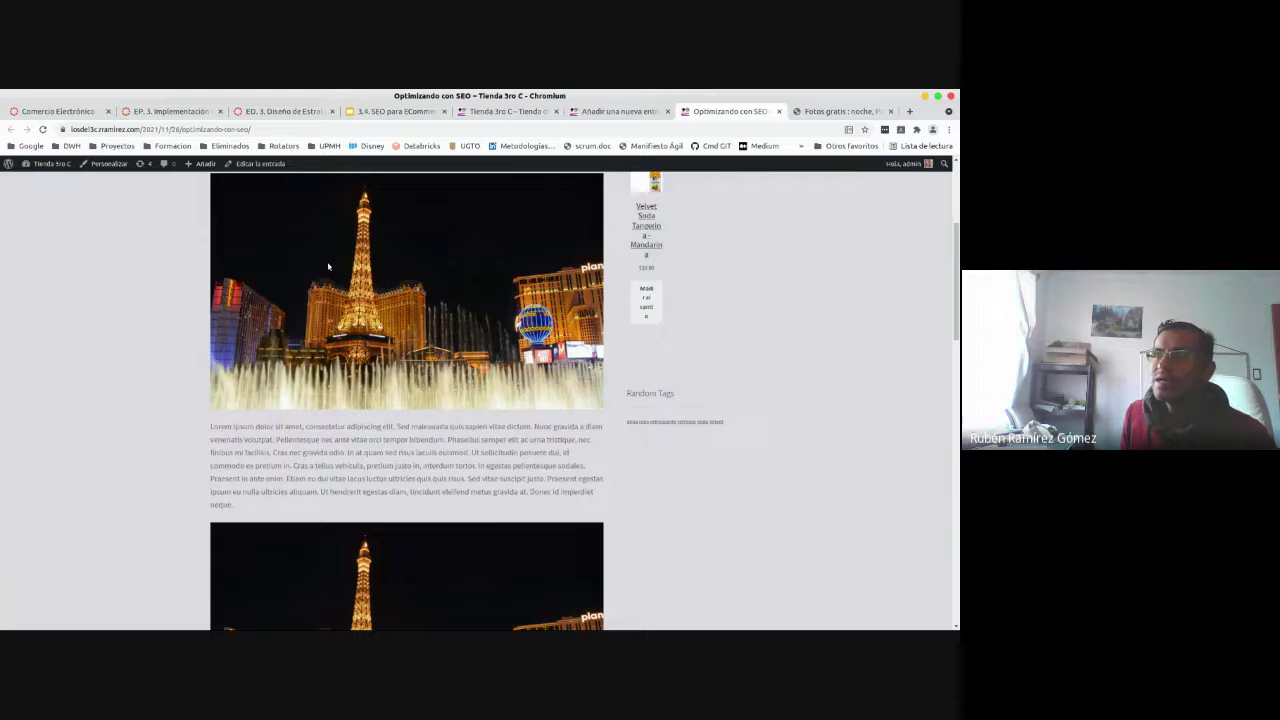
{"action": "left_click_drag", "start_coordinate": [952, 281], "coordinate": [956, 296]}
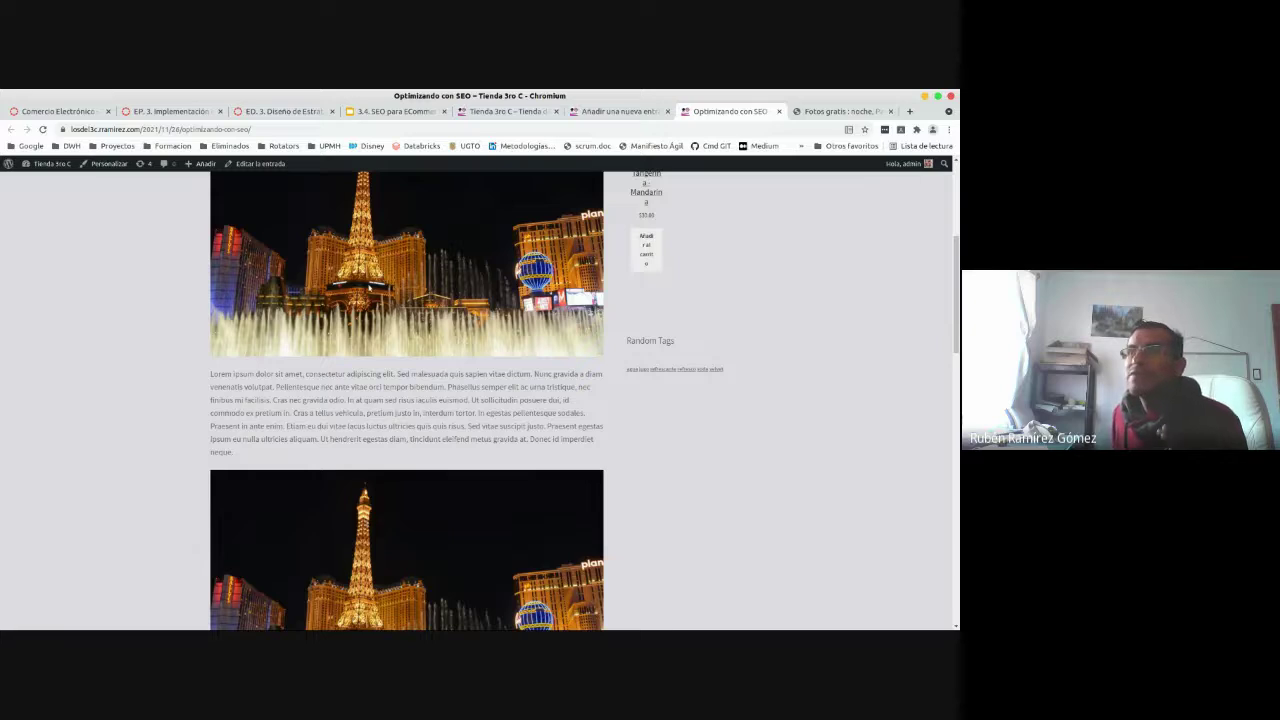
{"action": "scroll", "coordinate": [460, 371], "scroll_direction": "up", "scroll_amount": 2}
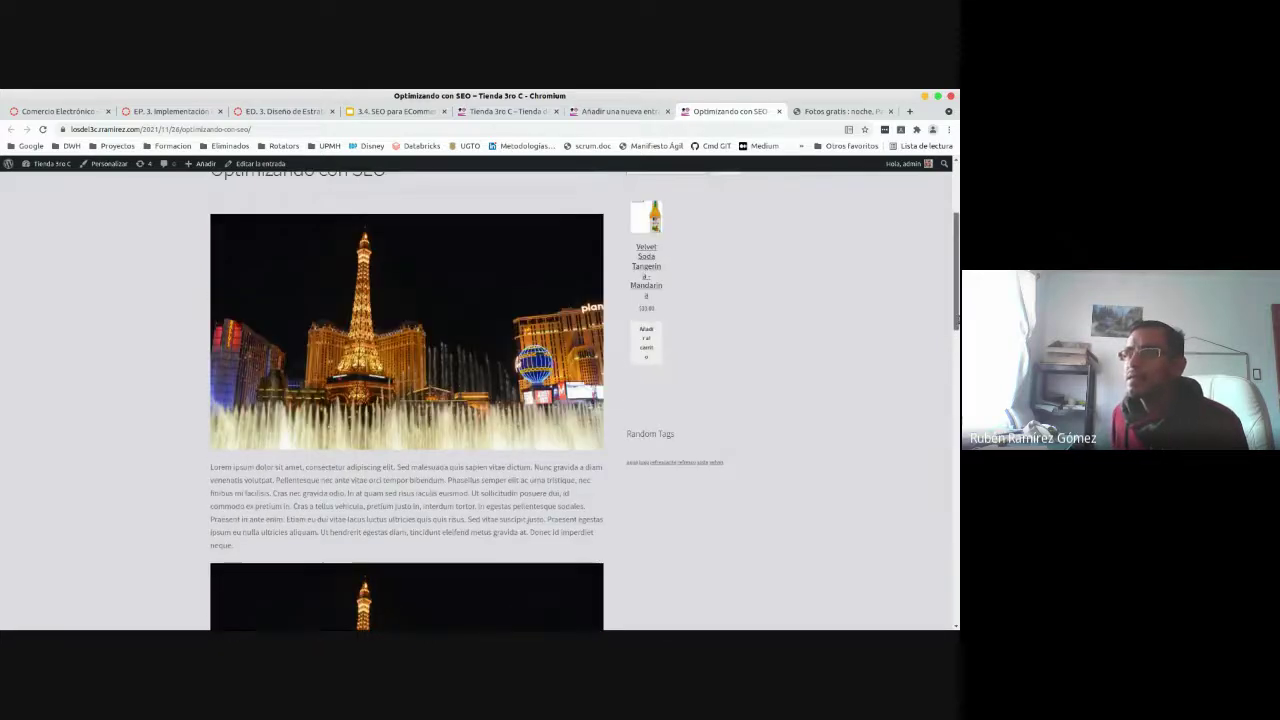
{"action": "scroll", "coordinate": [460, 371], "scroll_direction": "down", "scroll_amount": 3}
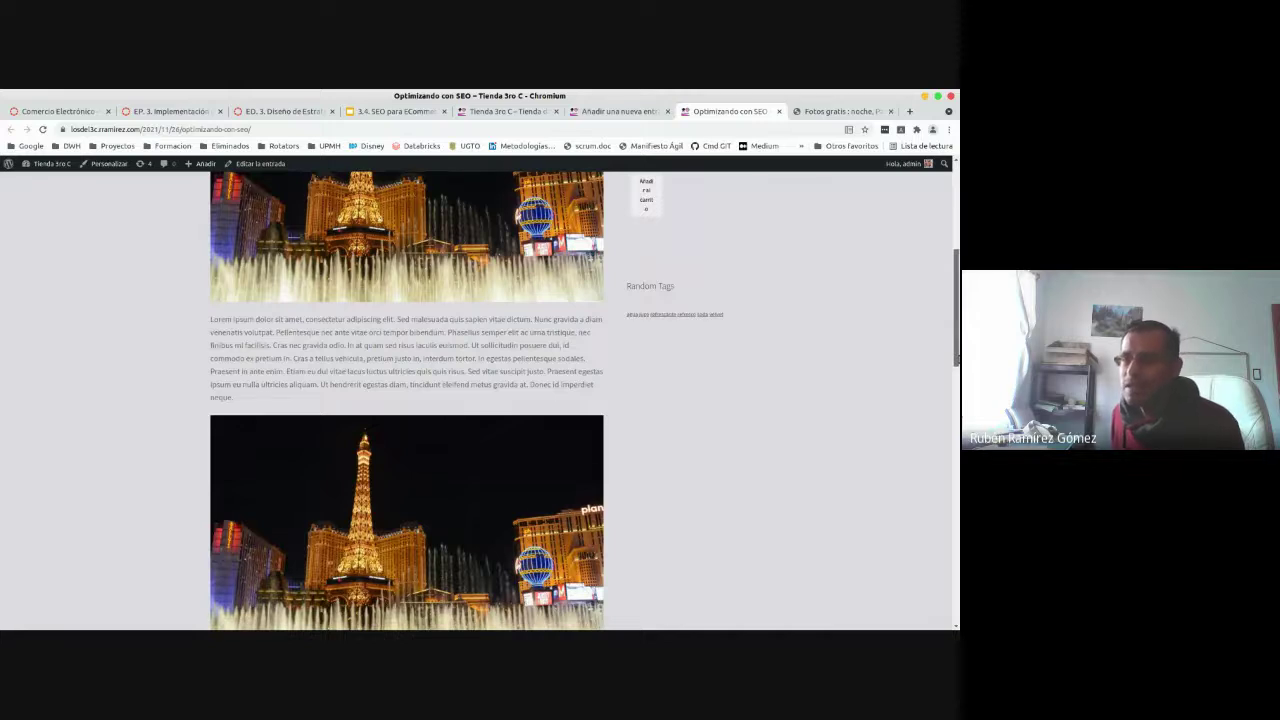
{"action": "scroll", "coordinate": [585, 400], "scroll_direction": "down", "scroll_amount": 1}
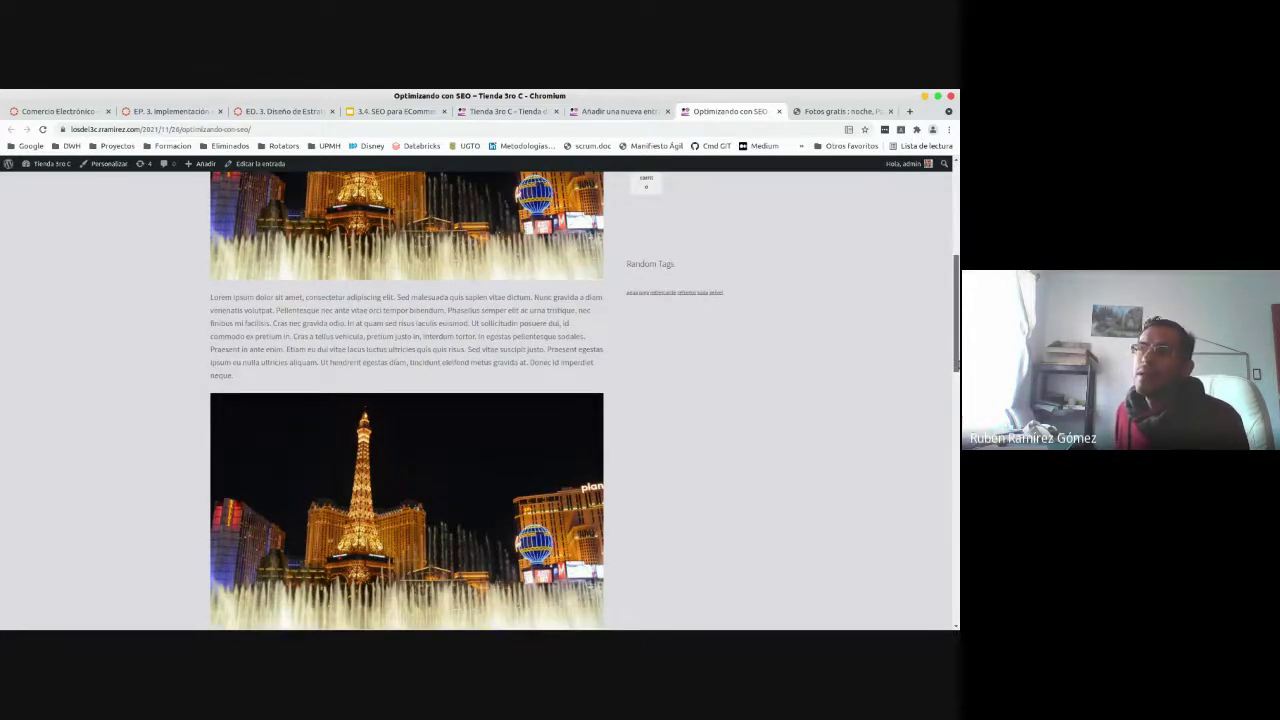
{"action": "scroll", "coordinate": [585, 400], "scroll_direction": "up", "scroll_amount": 2}
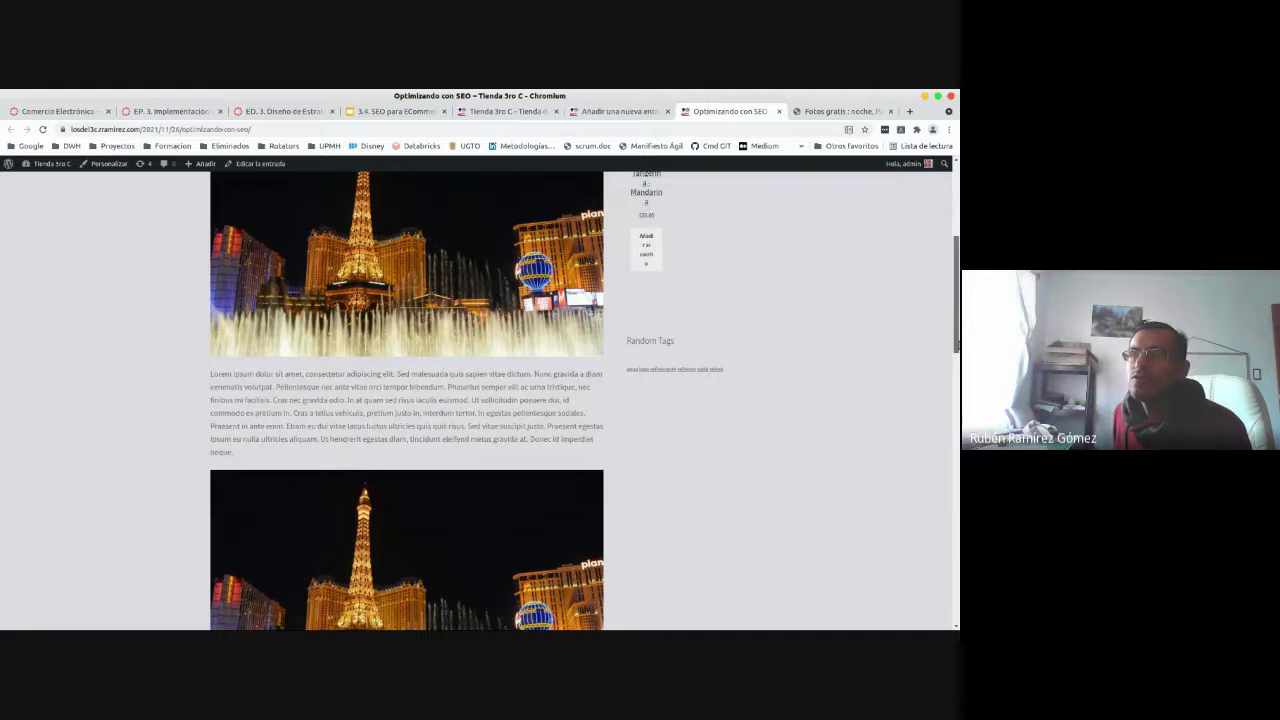
{"action": "scroll", "coordinate": [460, 400], "scroll_direction": "up", "scroll_amount": 1}
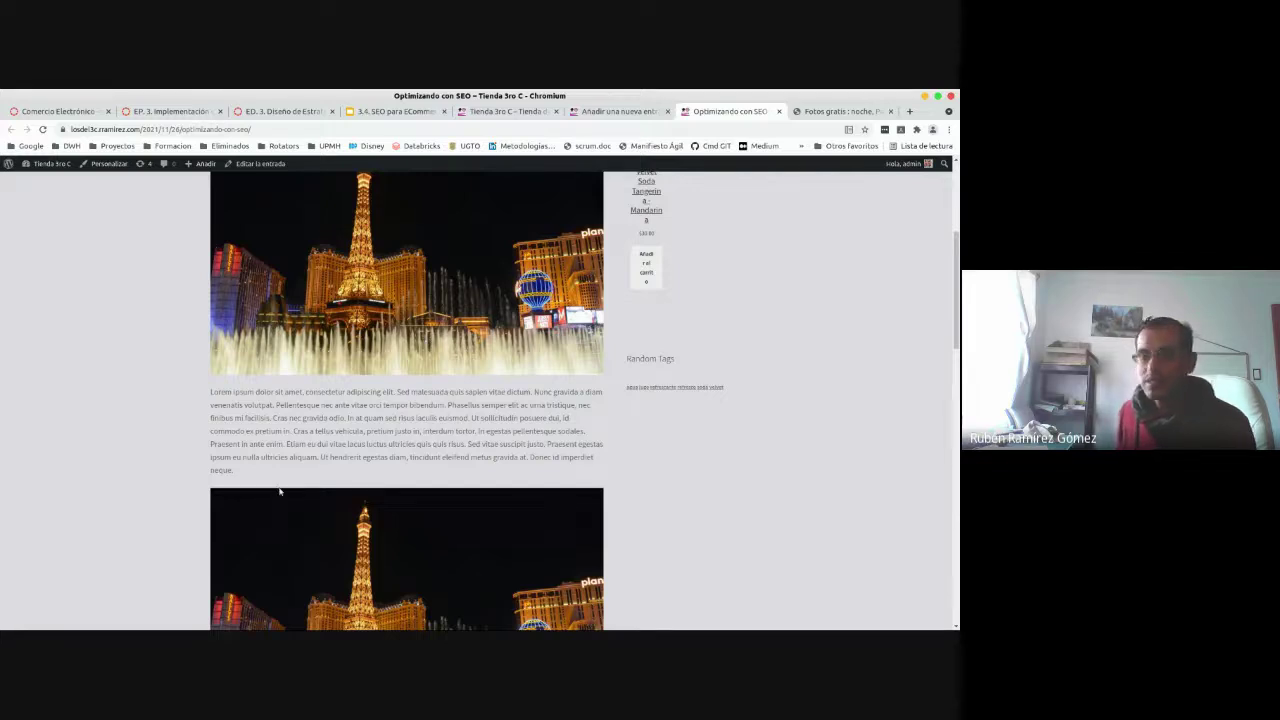
- Reload the post several more times and open the context menu on the second Las Vegas image
{"action": "key", "text": "F5"}
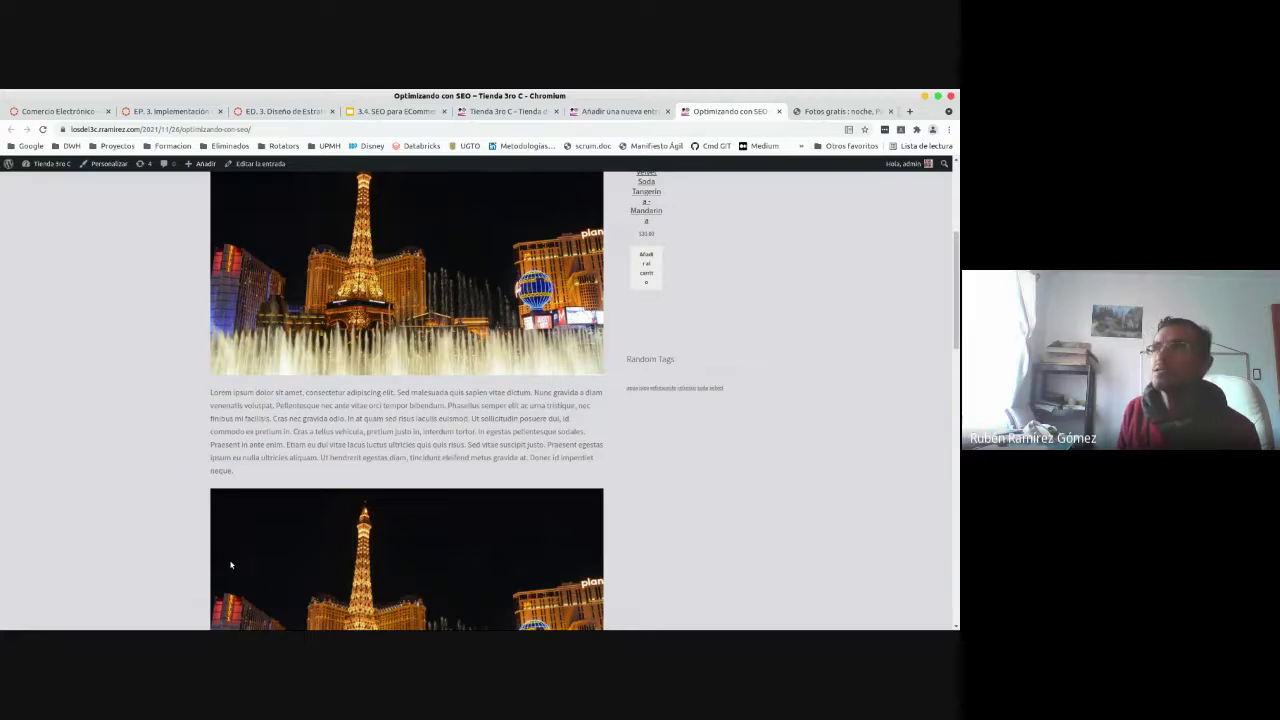
{"action": "key", "text": "F5"}
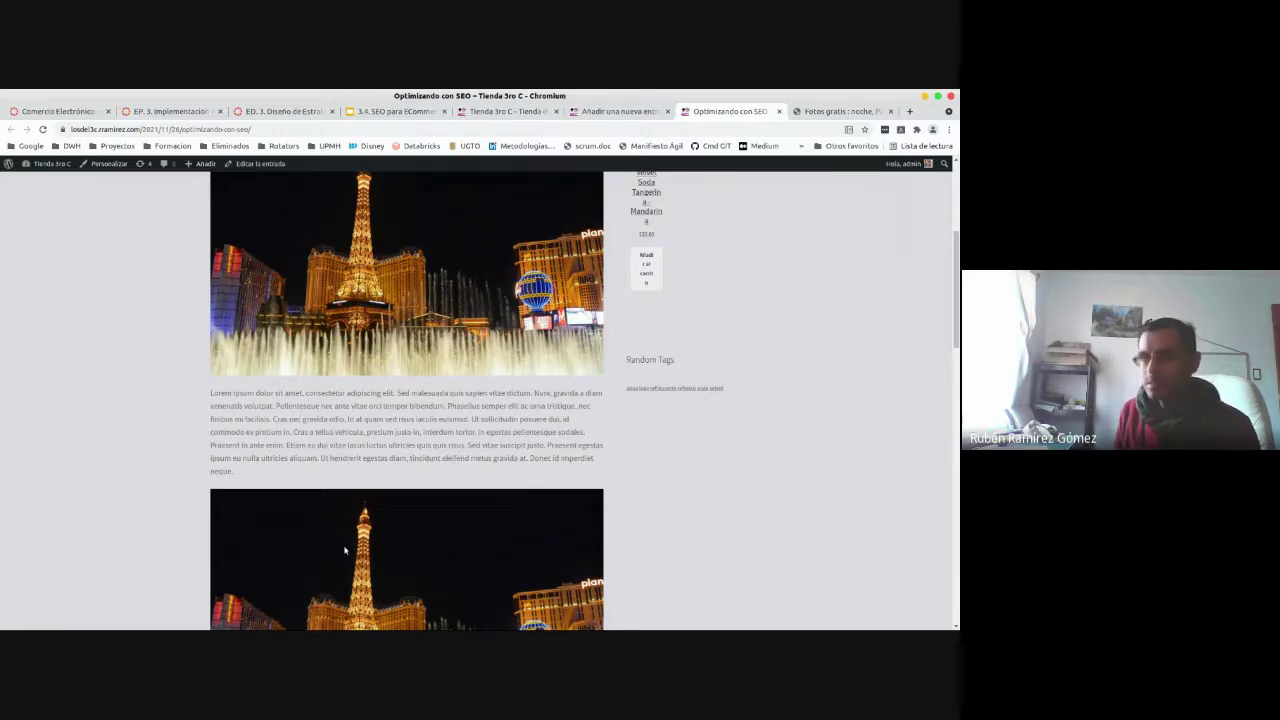
{"action": "key", "text": "F5"}
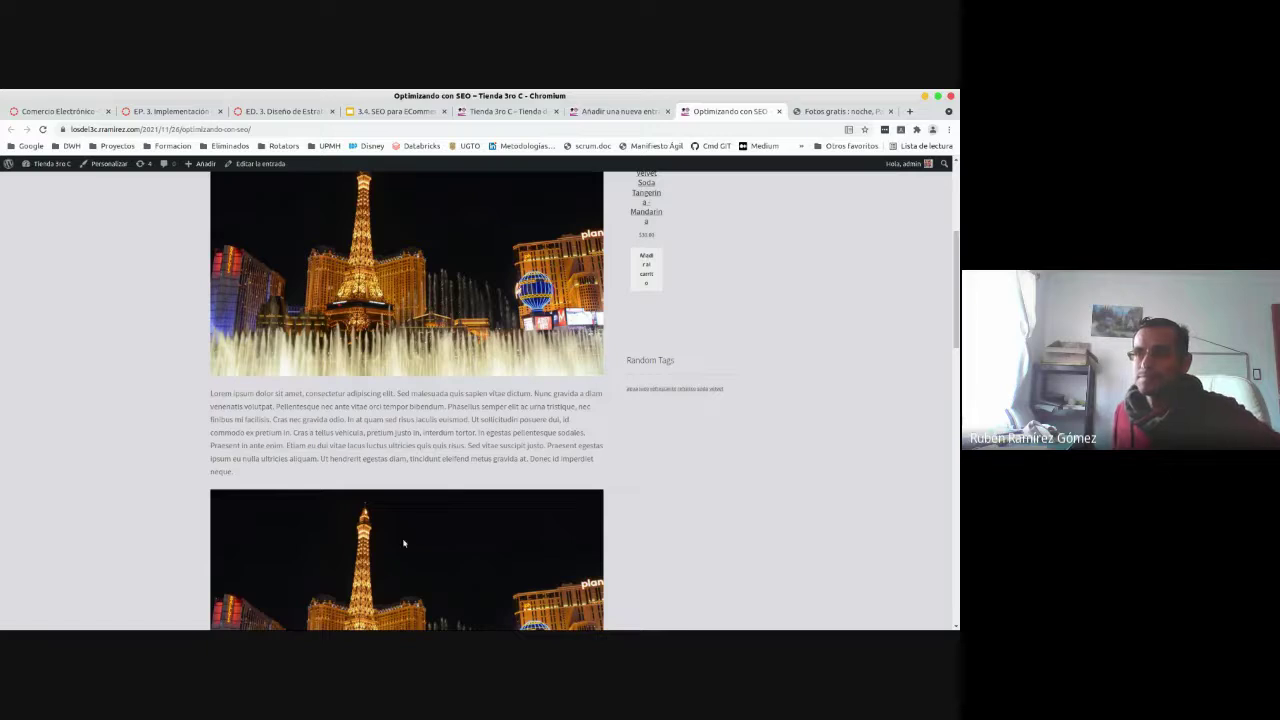
{"action": "scroll", "coordinate": [916, 325], "scroll_direction": "down", "scroll_amount": 3}
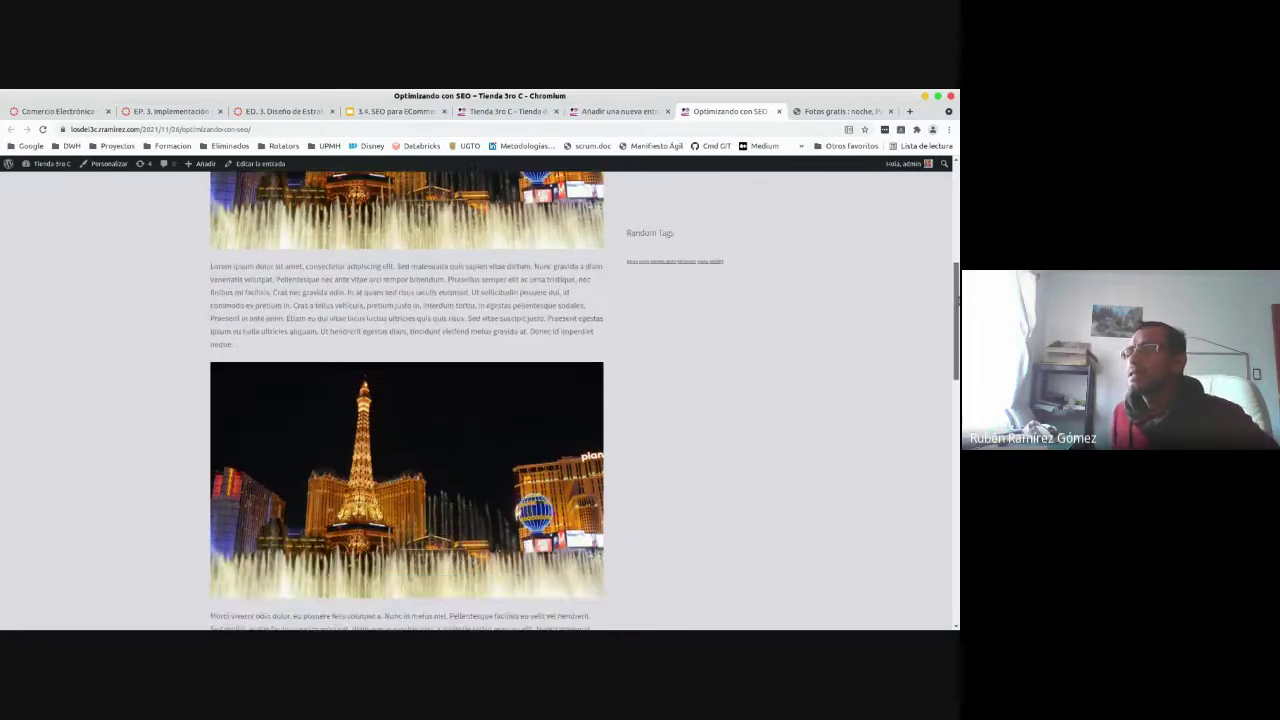
{"action": "right_click", "coordinate": [428, 481]}
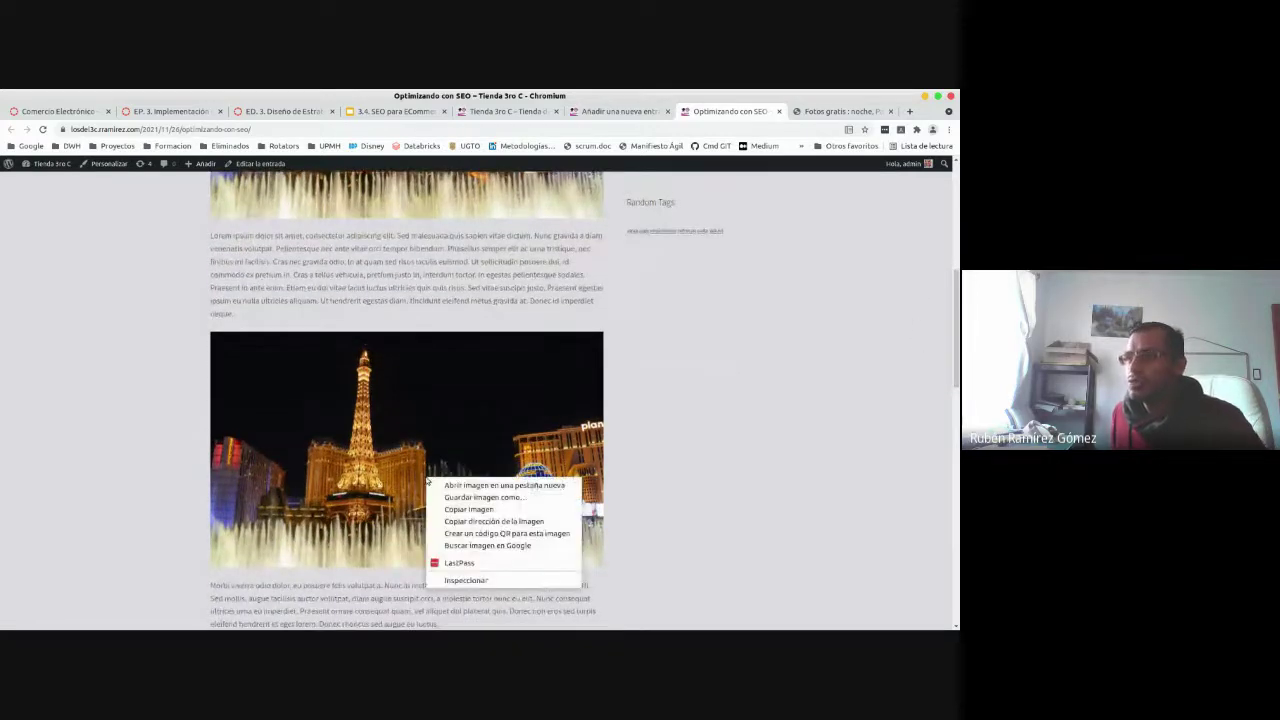
{"action": "left_click", "coordinate": [398, 108]}
{"action": "left_click", "coordinate": [398, 110]}
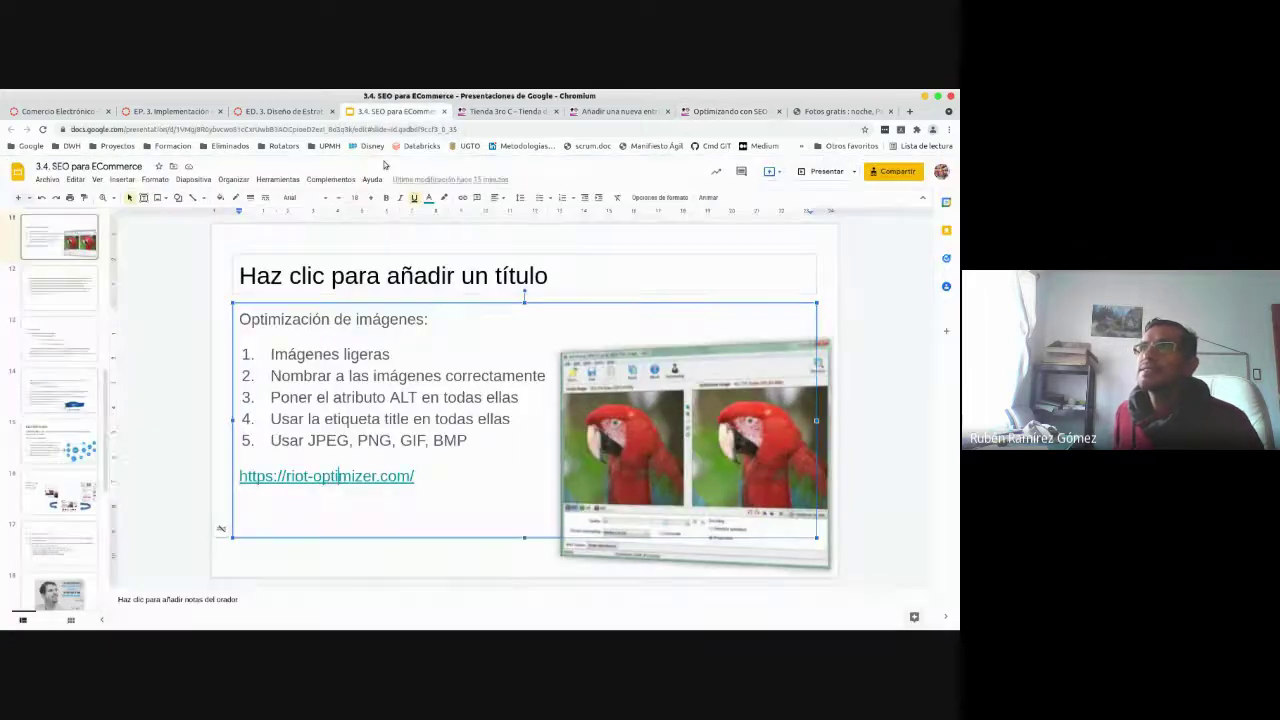
{"action": "left_click_drag", "start_coordinate": [288, 397], "coordinate": [404, 420]}
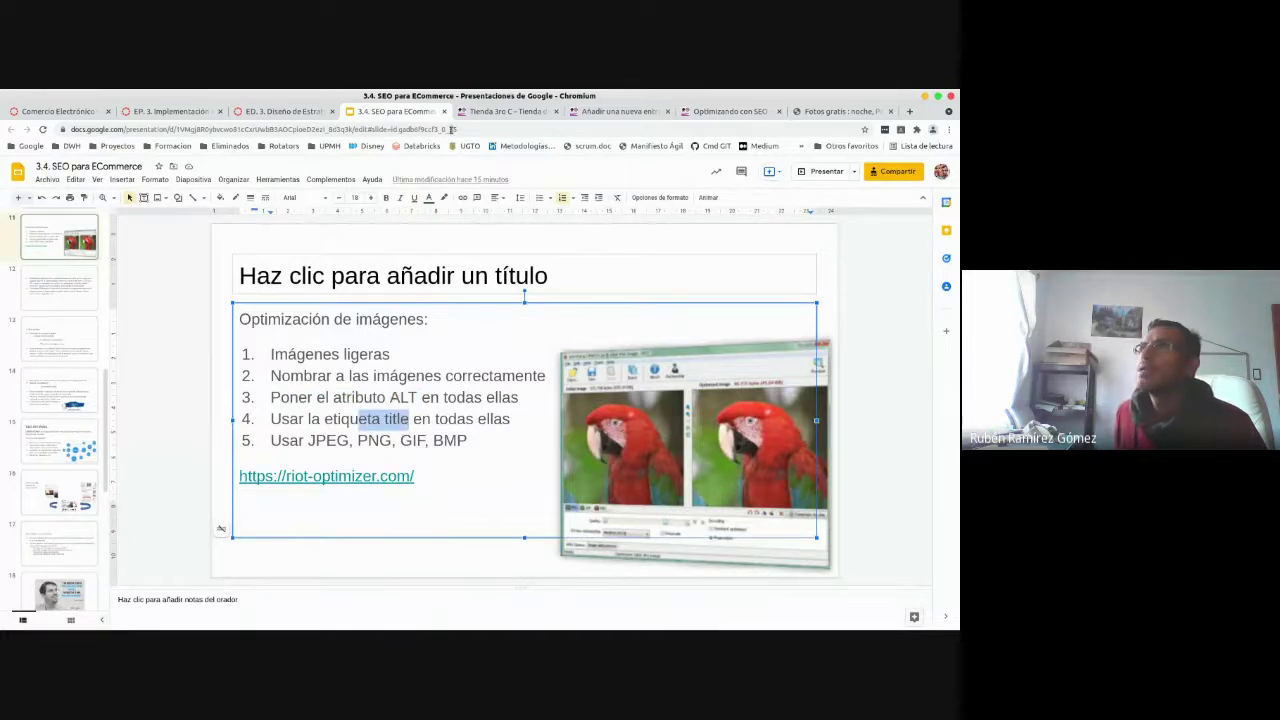
{"action": "left_click", "coordinate": [624, 110]}
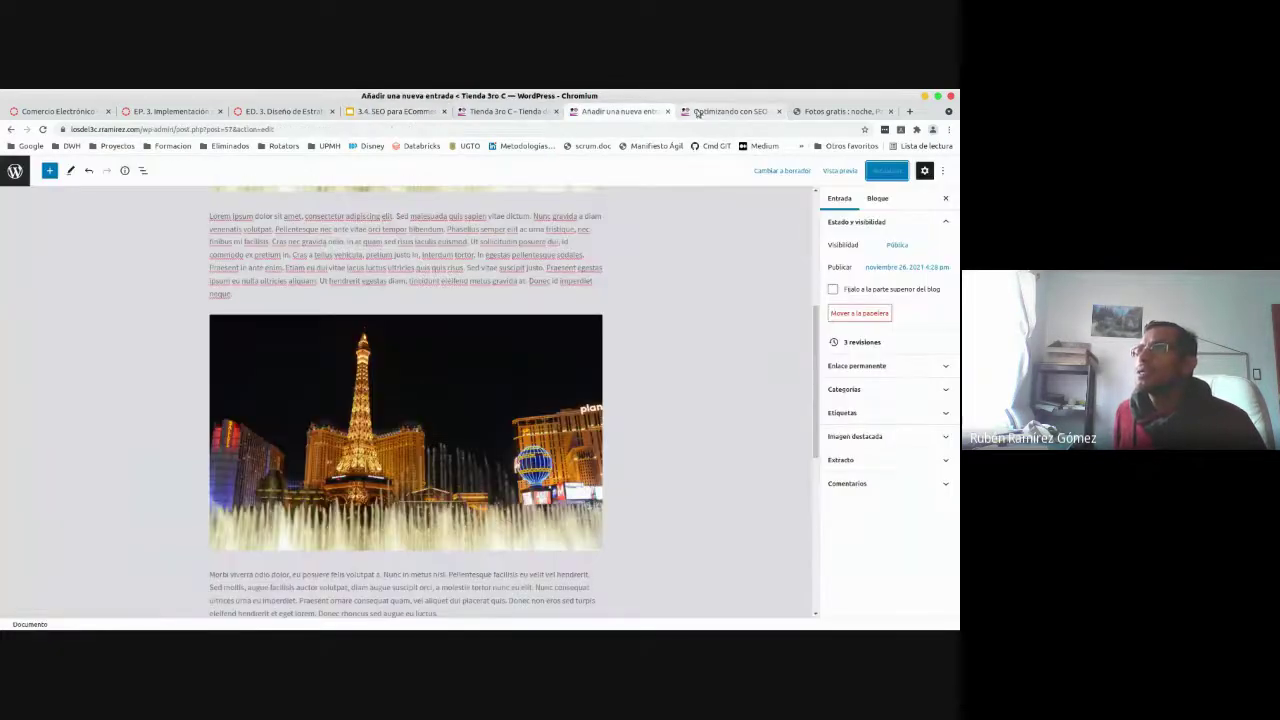
{"action": "scroll", "coordinate": [816, 398], "scroll_direction": "down", "scroll_amount": 1}
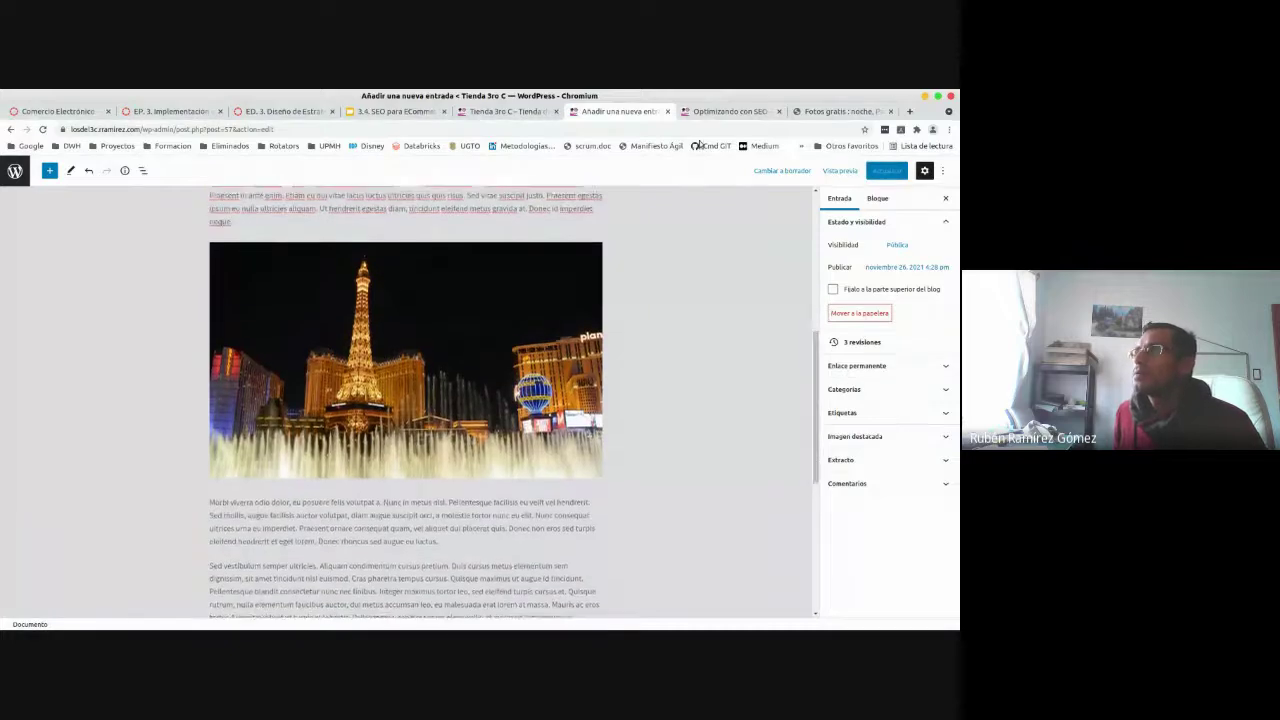
{"action": "left_click", "coordinate": [712, 112]}
- Inspect the second image's markup, seeing it render at 640×383 from a 902×540, 200 kB file
{"action": "right_click", "coordinate": [305, 417]}
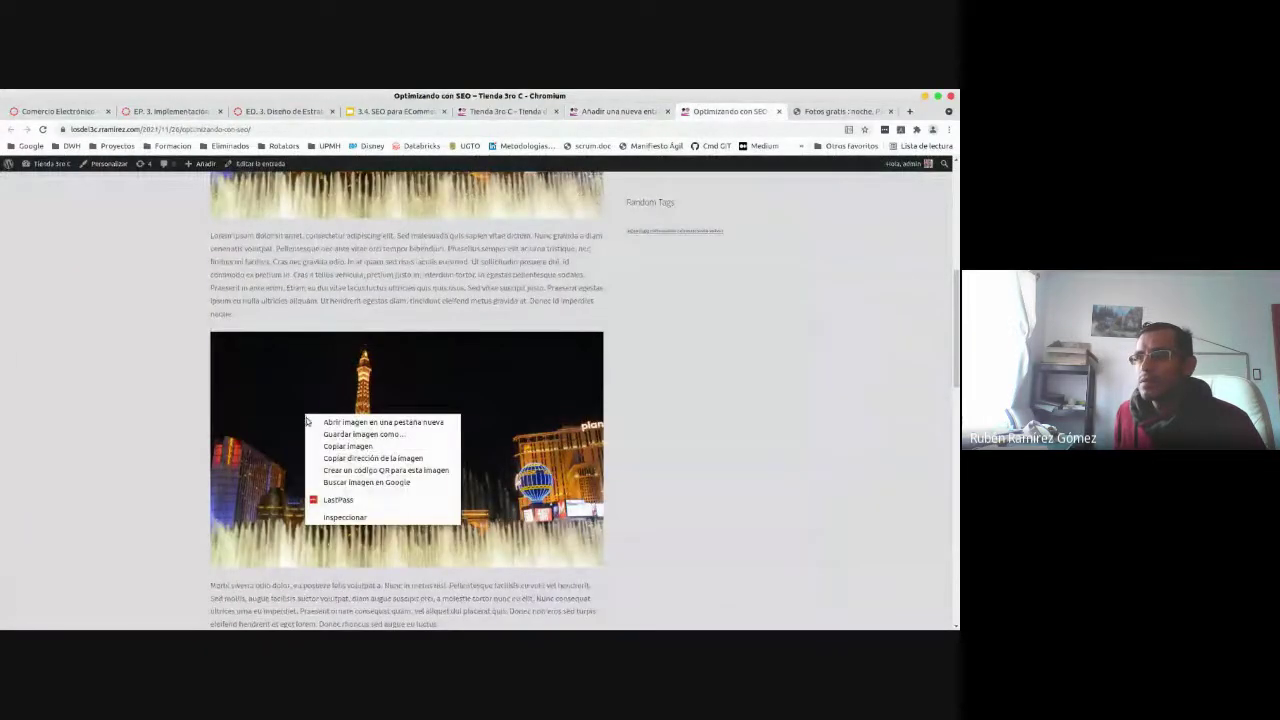
{"action": "left_click", "coordinate": [350, 520]}
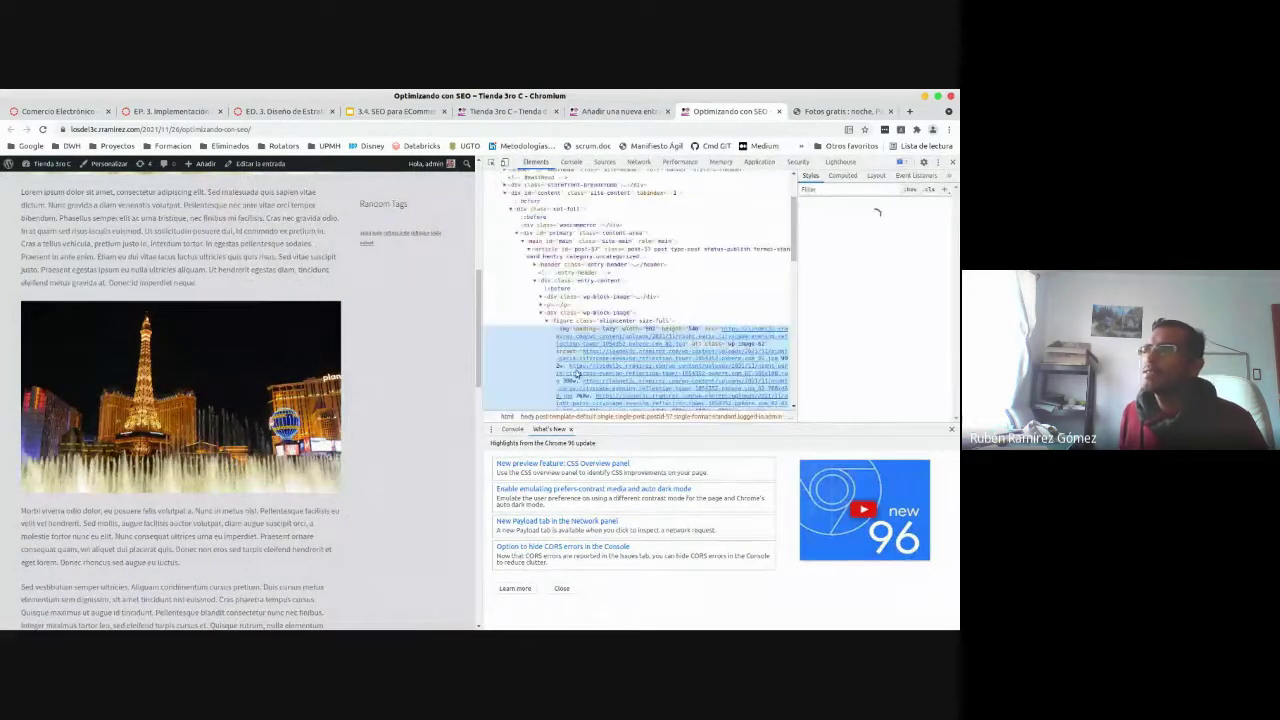
{"action": "scroll", "coordinate": [797, 262], "scroll_direction": "down", "scroll_amount": 3}
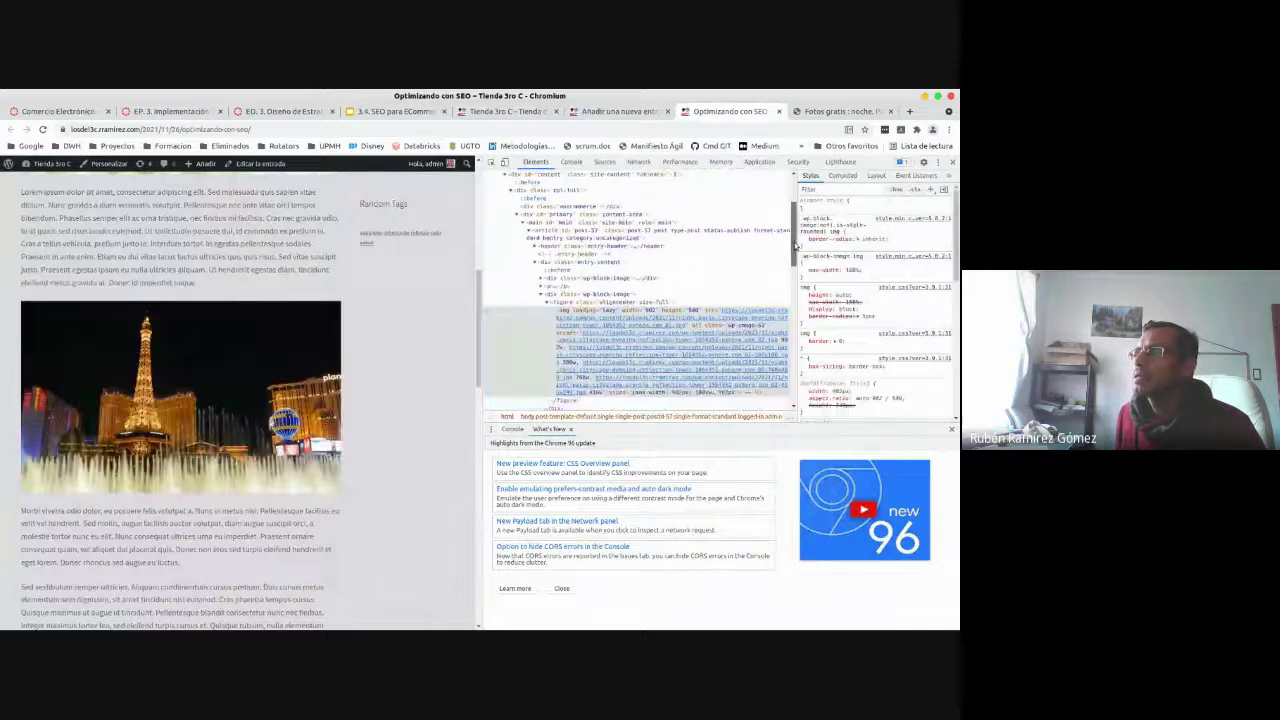
{"action": "mouse_move", "coordinate": [568, 240]}
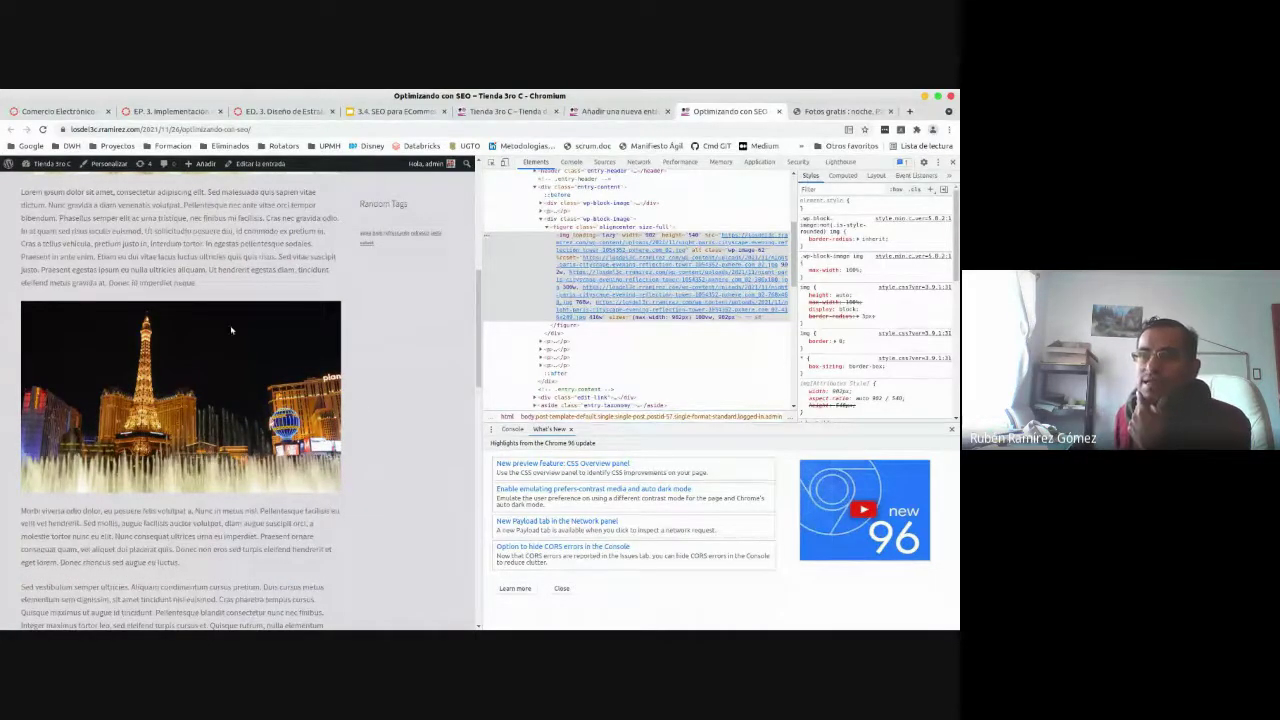
{"action": "left_click", "coordinate": [602, 111]}
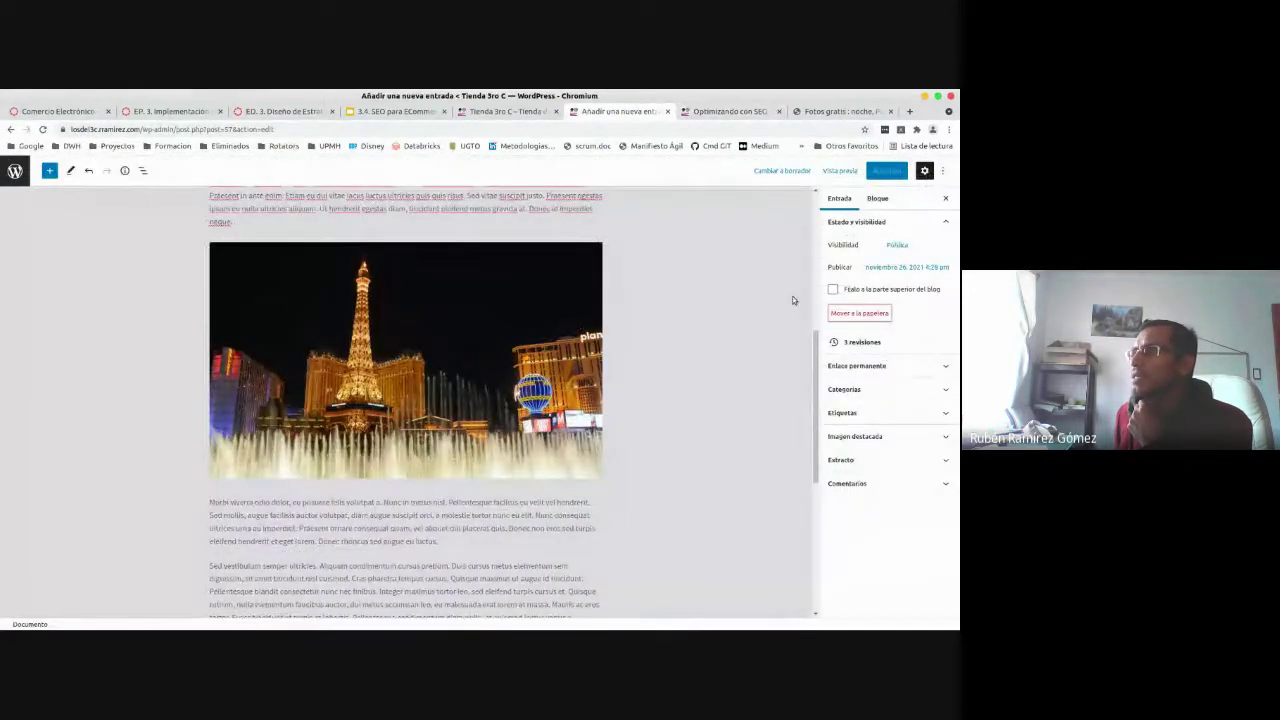
- Give the Las Vegas image the alt text 'Mi paisaje favorito!!!'
{"action": "left_click", "coordinate": [453, 355]}
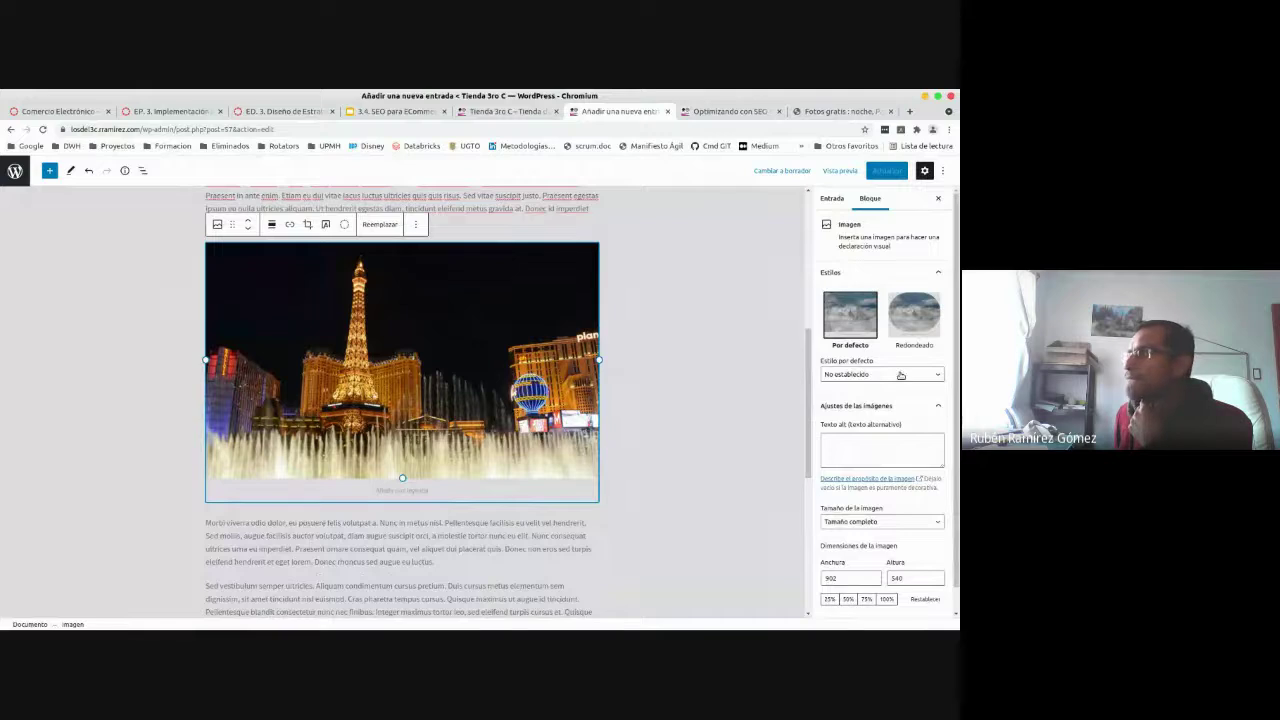
{"action": "left_click", "coordinate": [884, 438]}
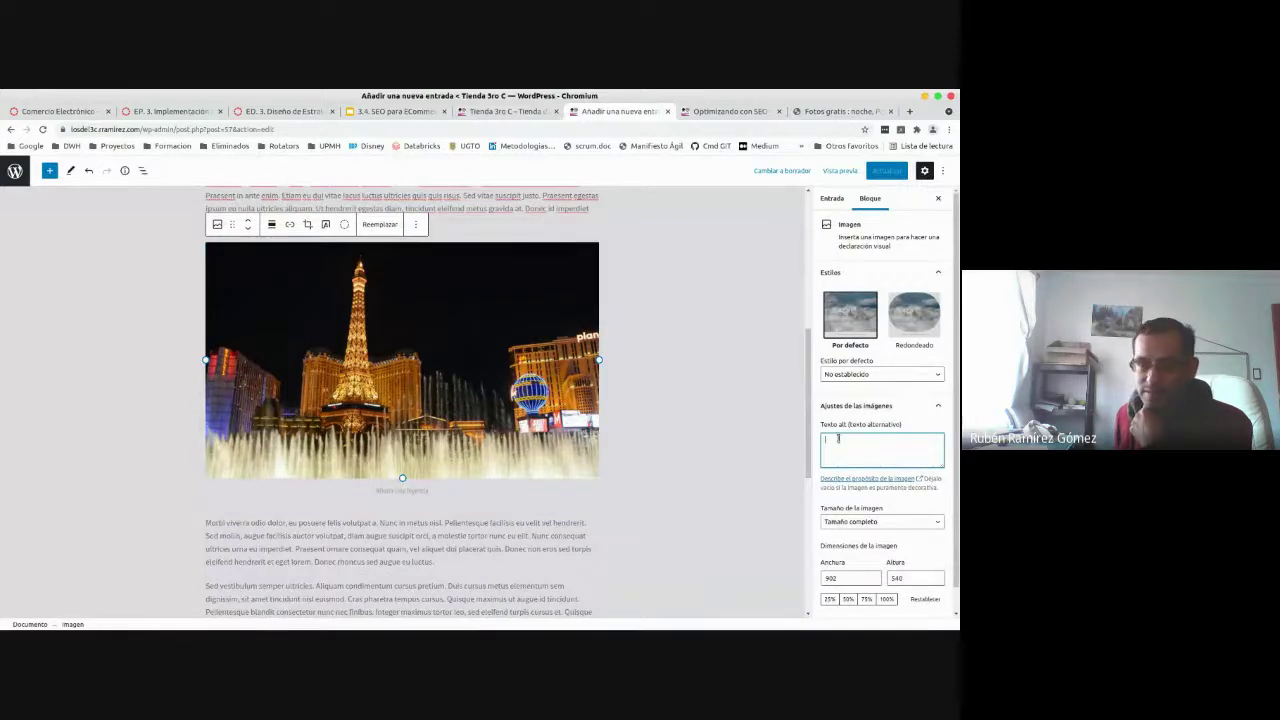
{"action": "scroll", "coordinate": [957, 340], "scroll_direction": "down", "scroll_amount": 1}
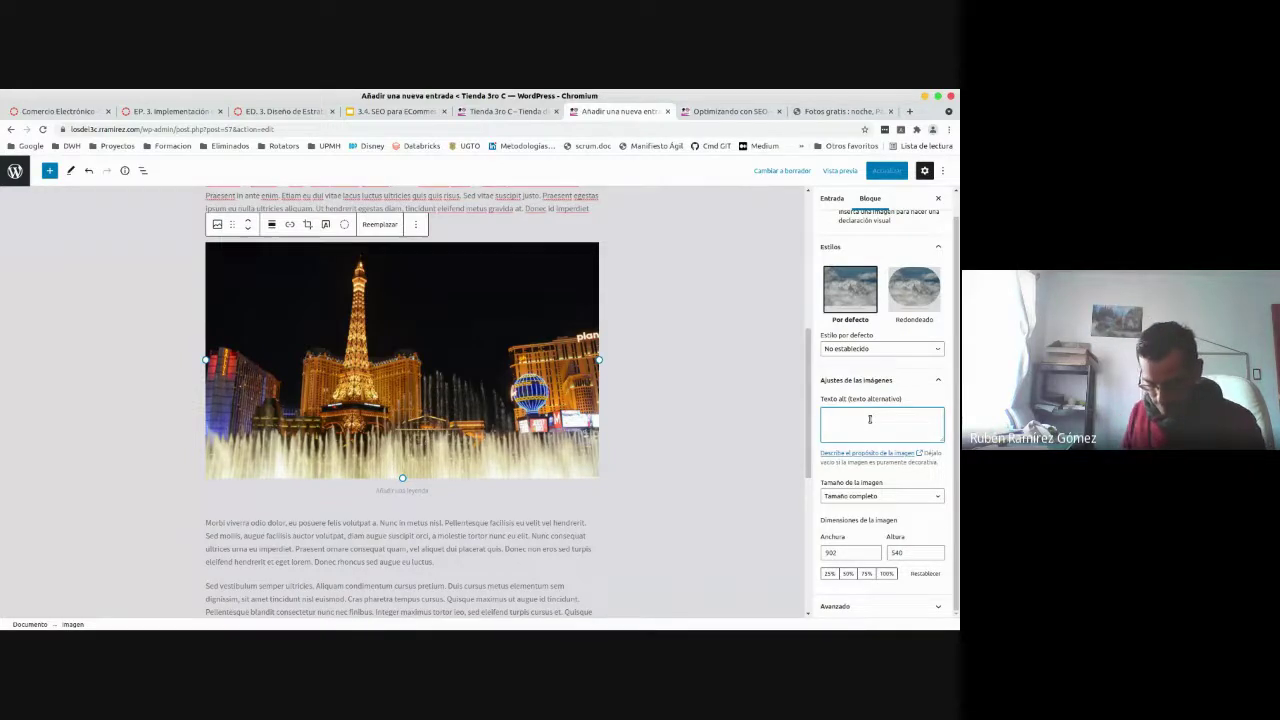
{"action": "type", "text": "Mi paisa"}
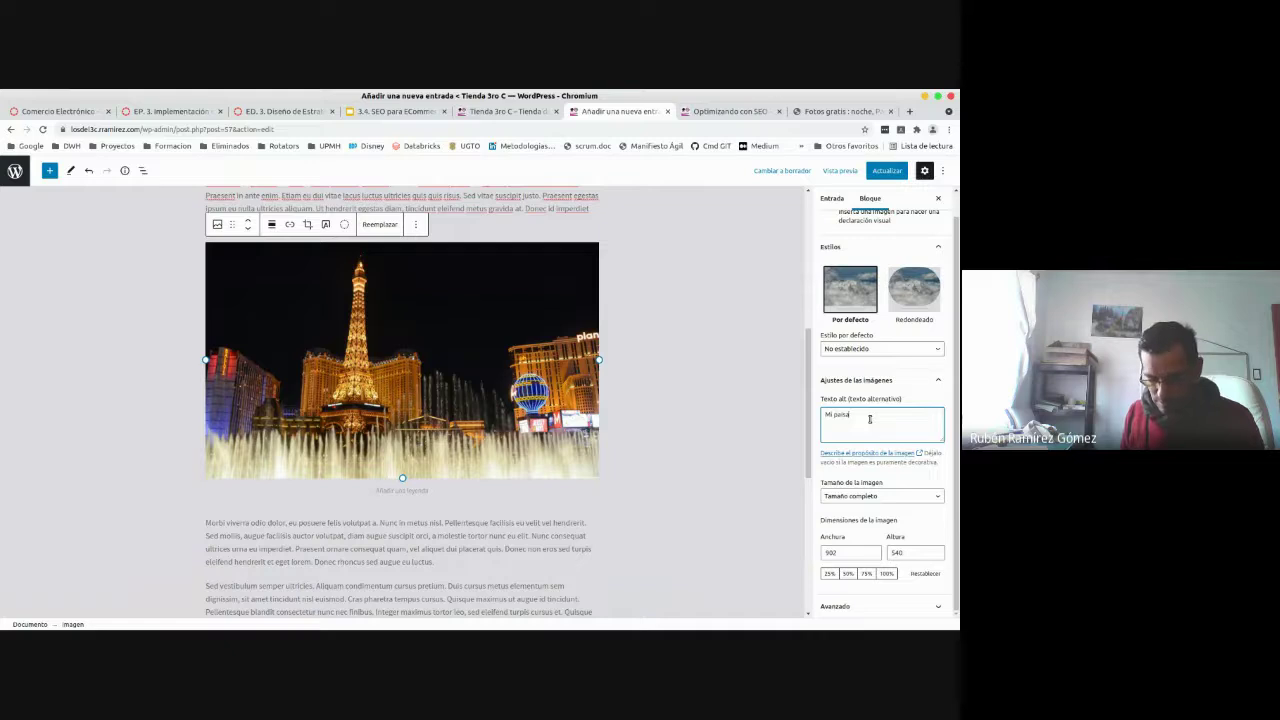
{"action": "type", "text": "je favorito!!!"}
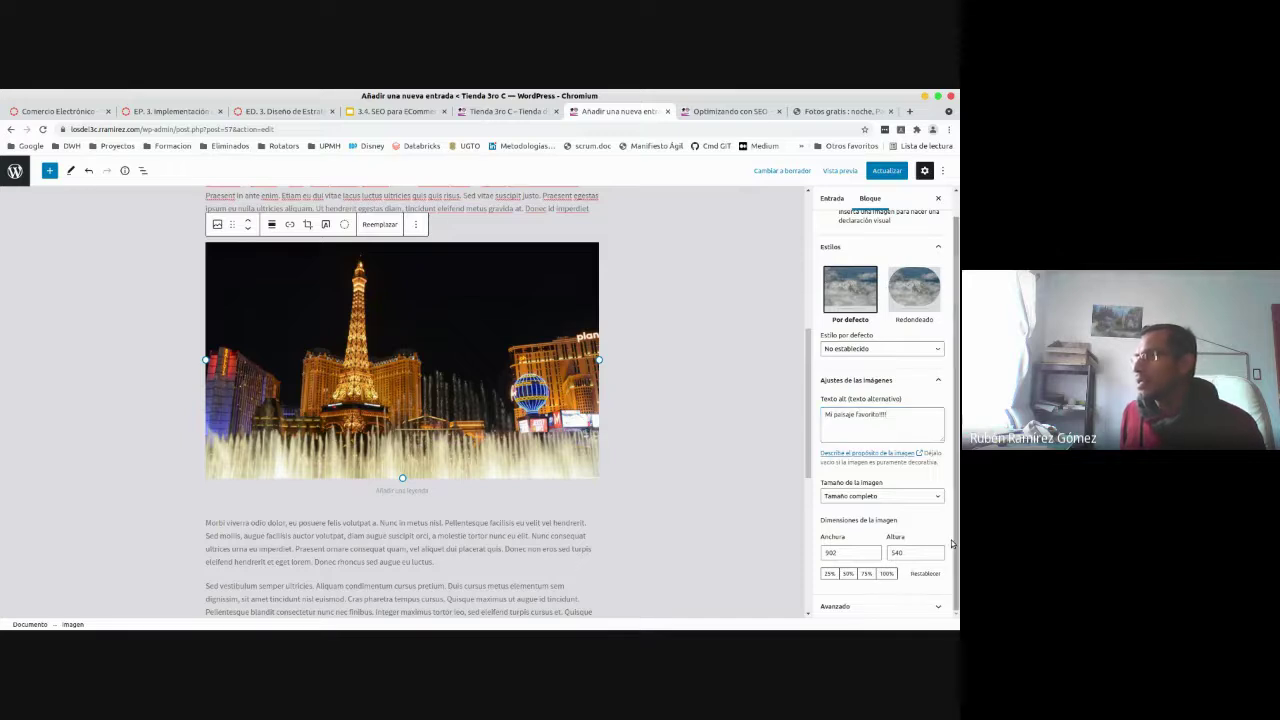
- Set the image's title attribute to 'Paris en la Noche' under Avanzado and update the post
{"action": "left_click", "coordinate": [848, 606]}
{"action": "scroll", "coordinate": [932, 586], "scroll_direction": "down", "scroll_amount": 3}
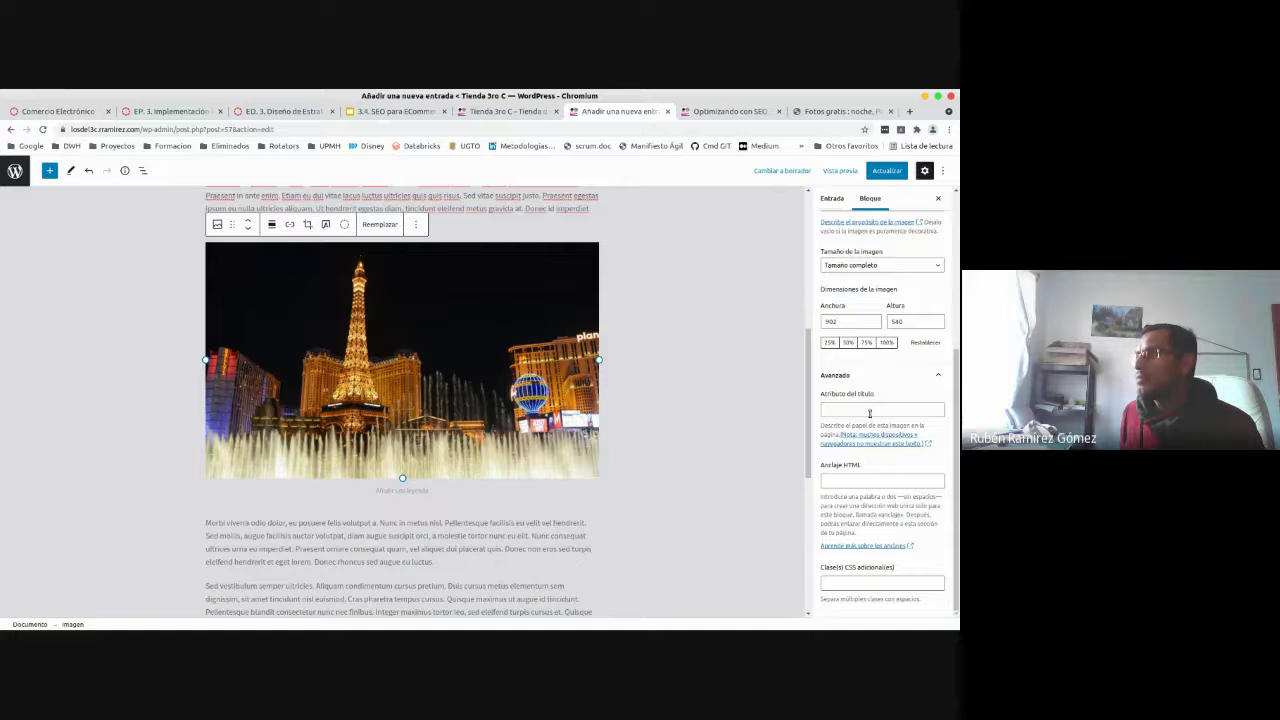
{"action": "left_click", "coordinate": [865, 410]}
{"action": "type", "text": "Par"}
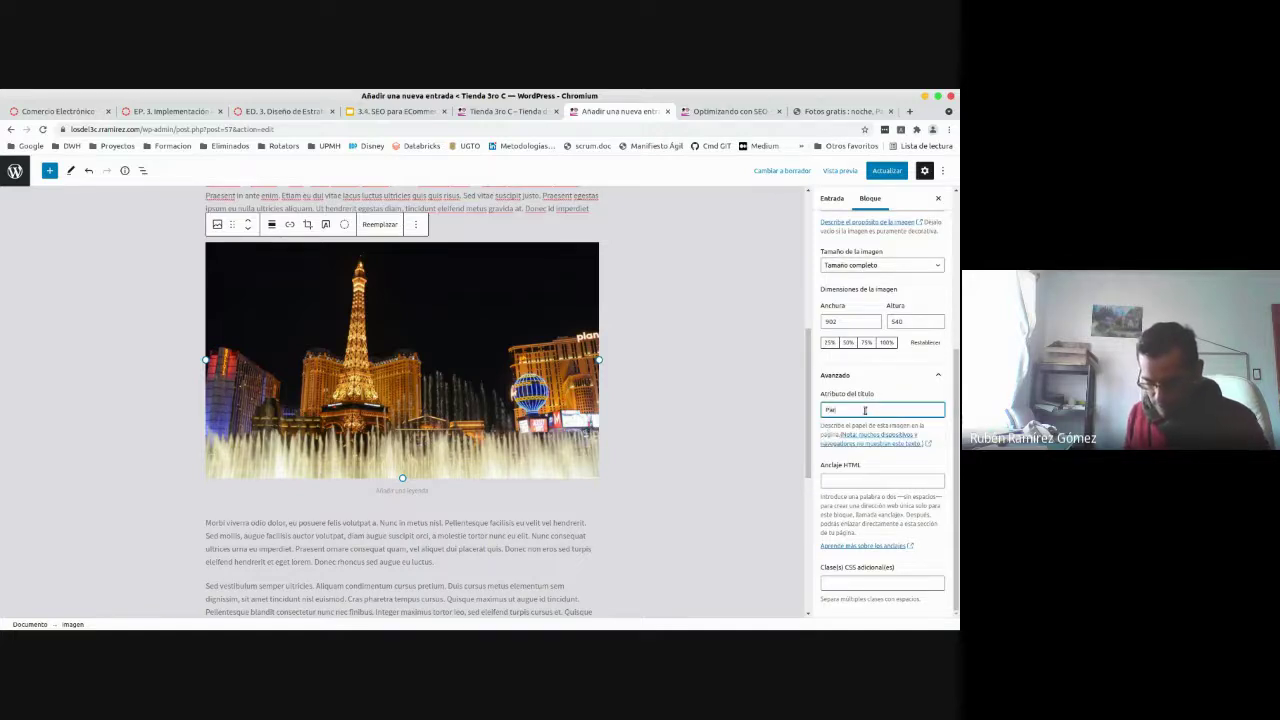
{"action": "type", "text": "is de"}
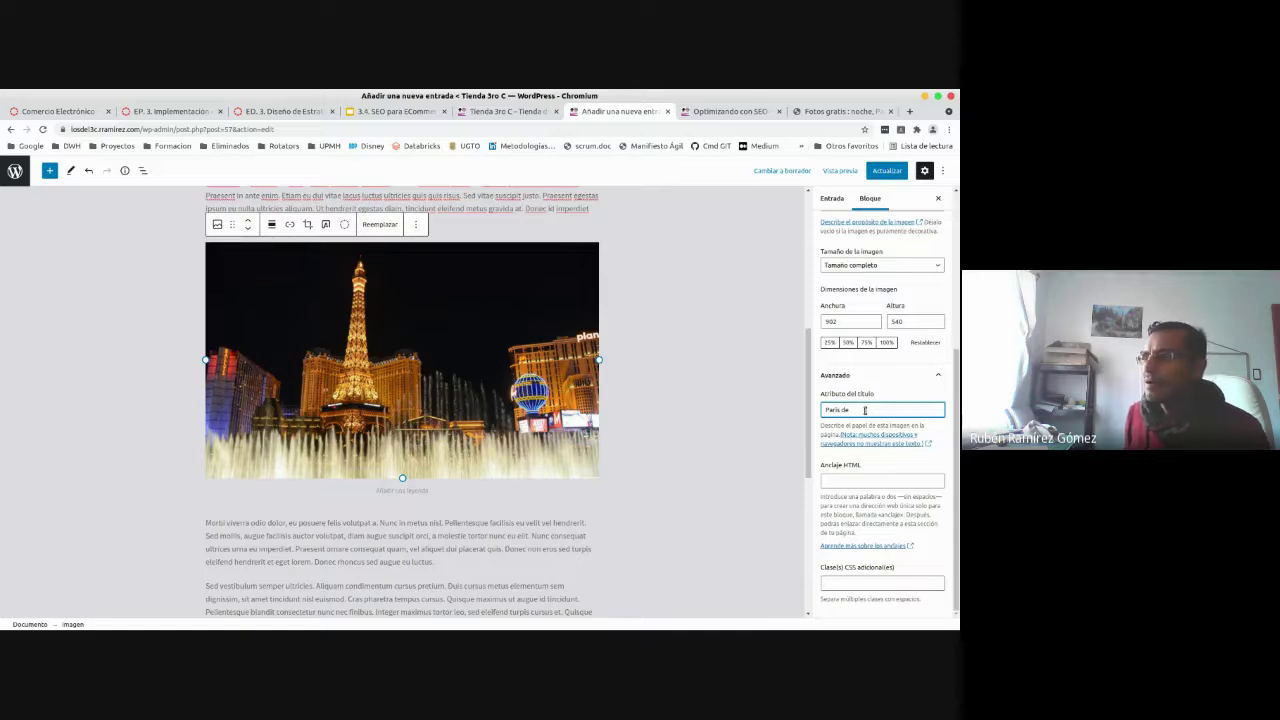
{"action": "key", "text": "BackSpace"}
{"action": "key", "text": "BackSpace"}
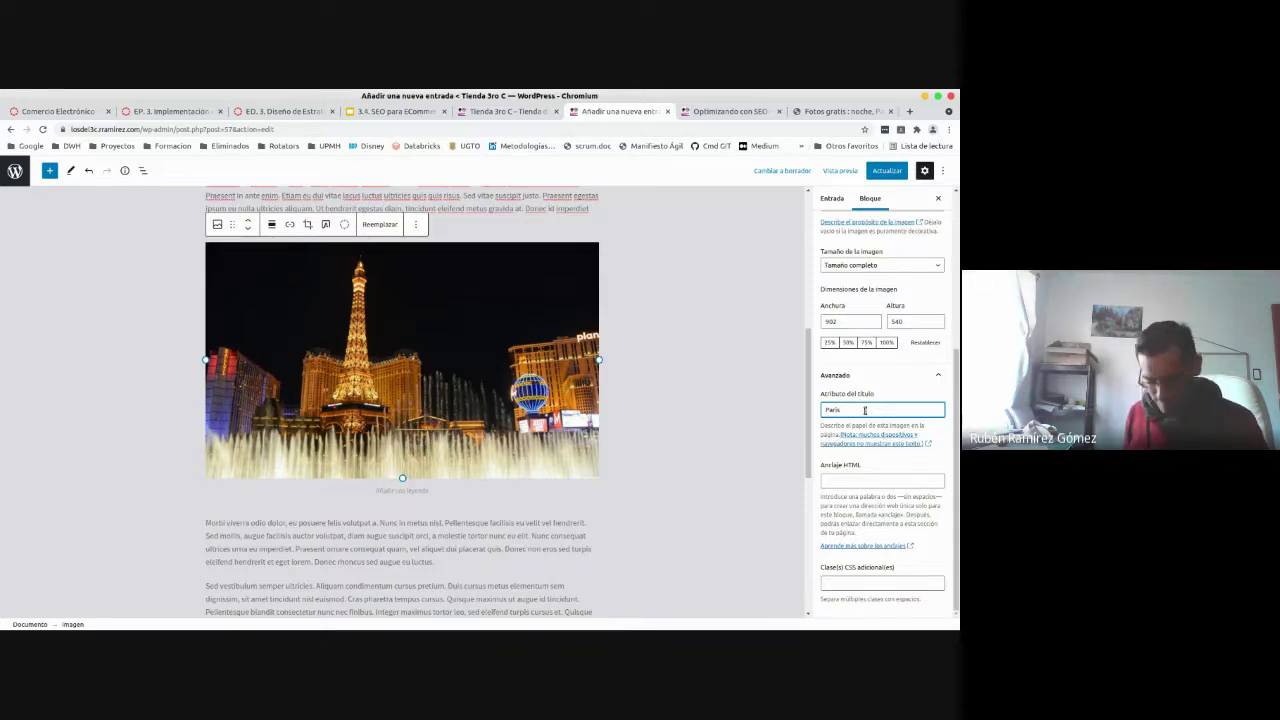
{"action": "type", "text": "en la no"}
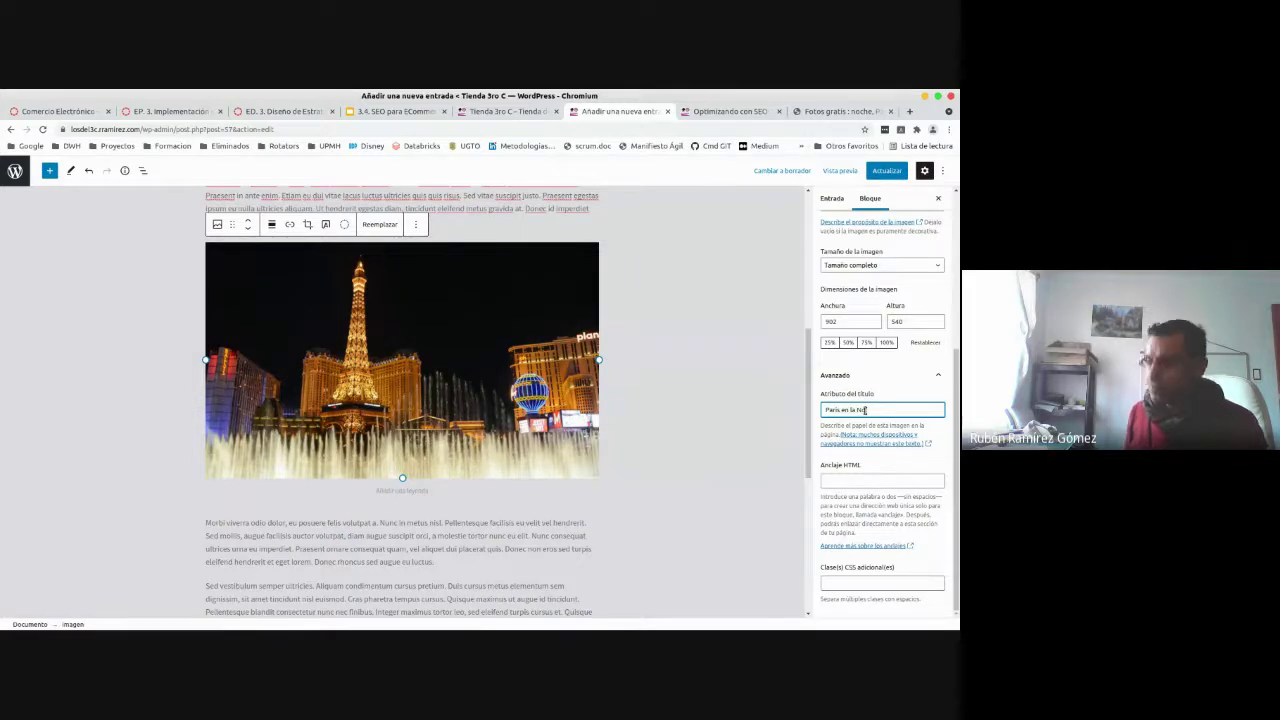
{"action": "type", "text": "che"}
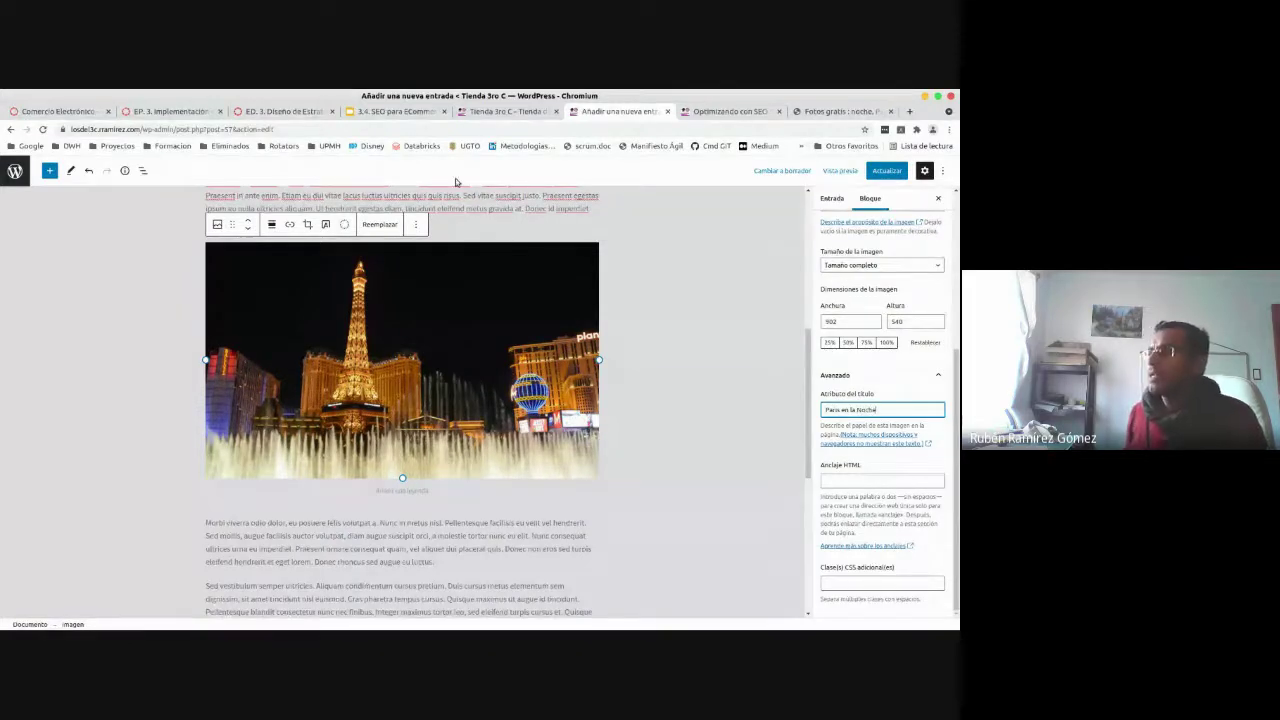
{"action": "left_click", "coordinate": [870, 172]}
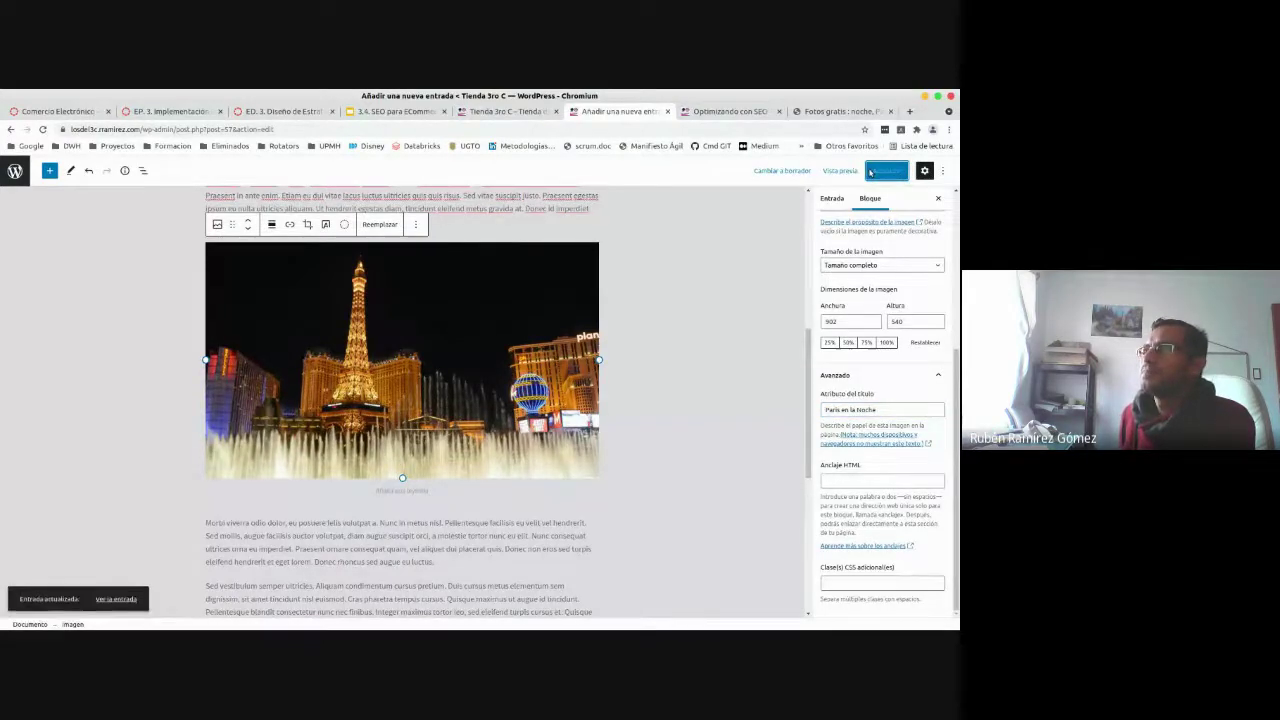
- Reload the published post and check the img element's alt and title attributes in DevTools
{"action": "left_click", "coordinate": [741, 112]}
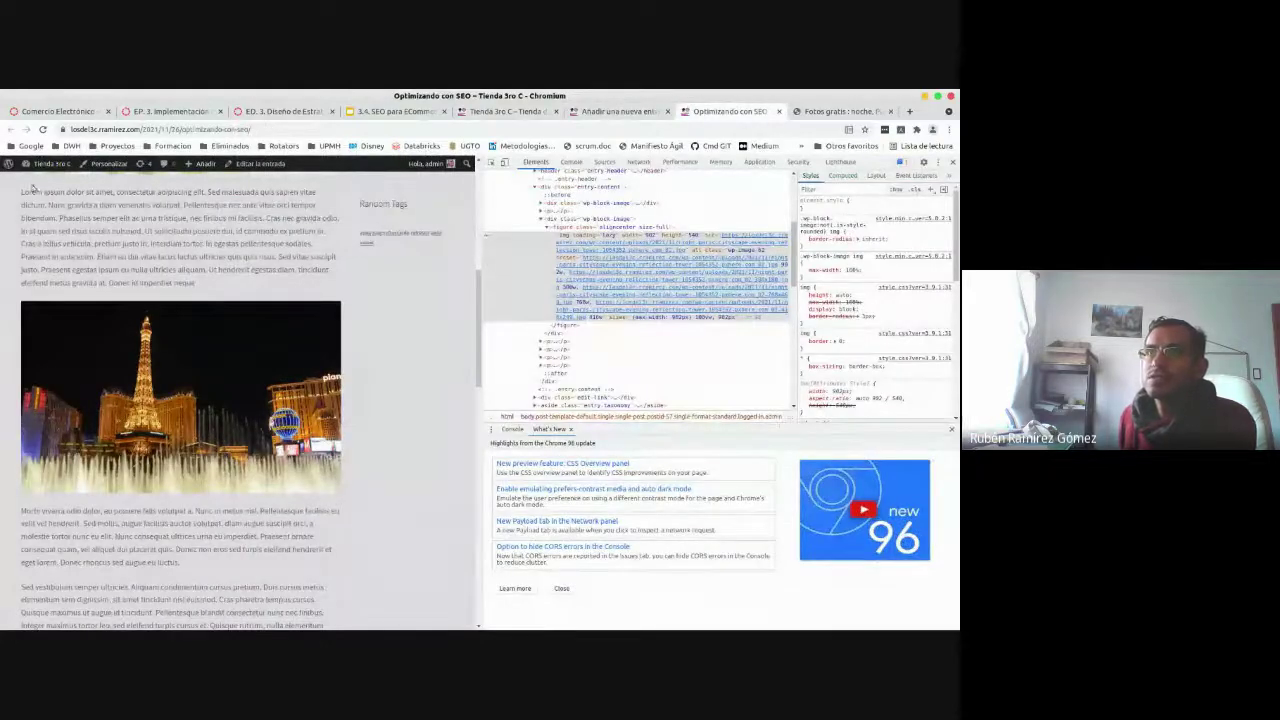
{"action": "left_click", "coordinate": [44, 130]}
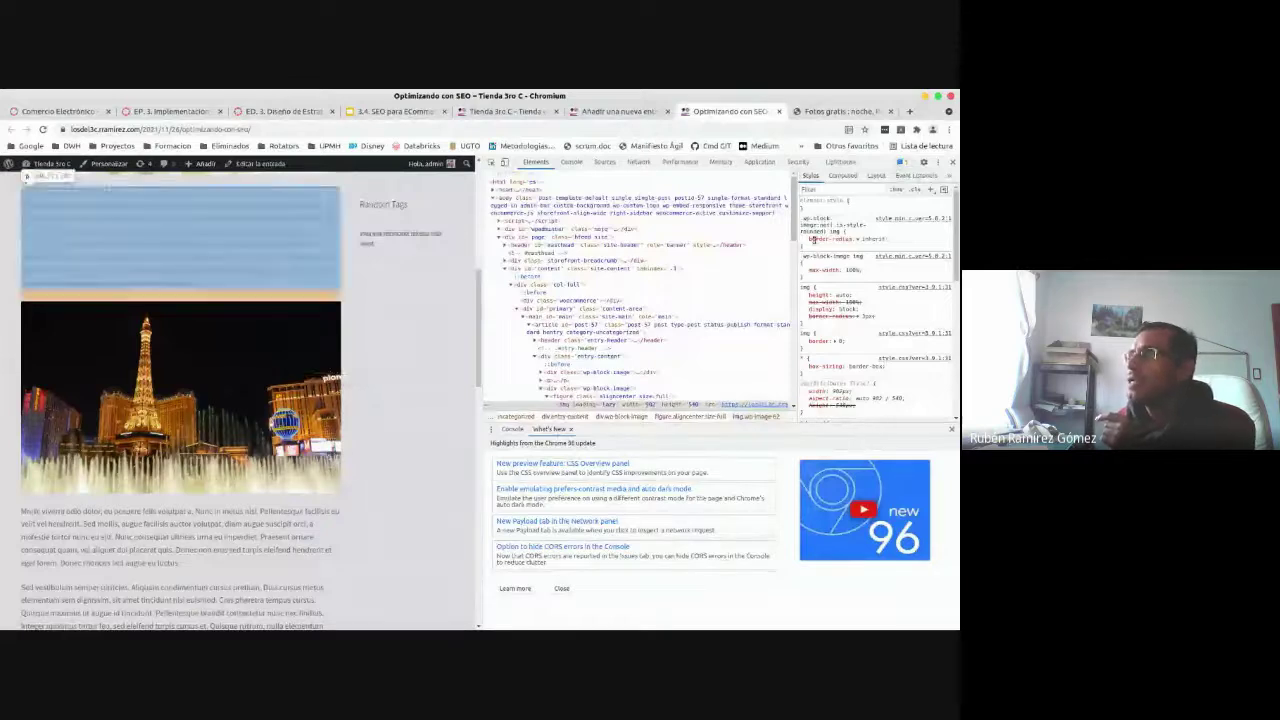
{"action": "scroll", "coordinate": [795, 262], "scroll_direction": "down", "scroll_amount": 3}
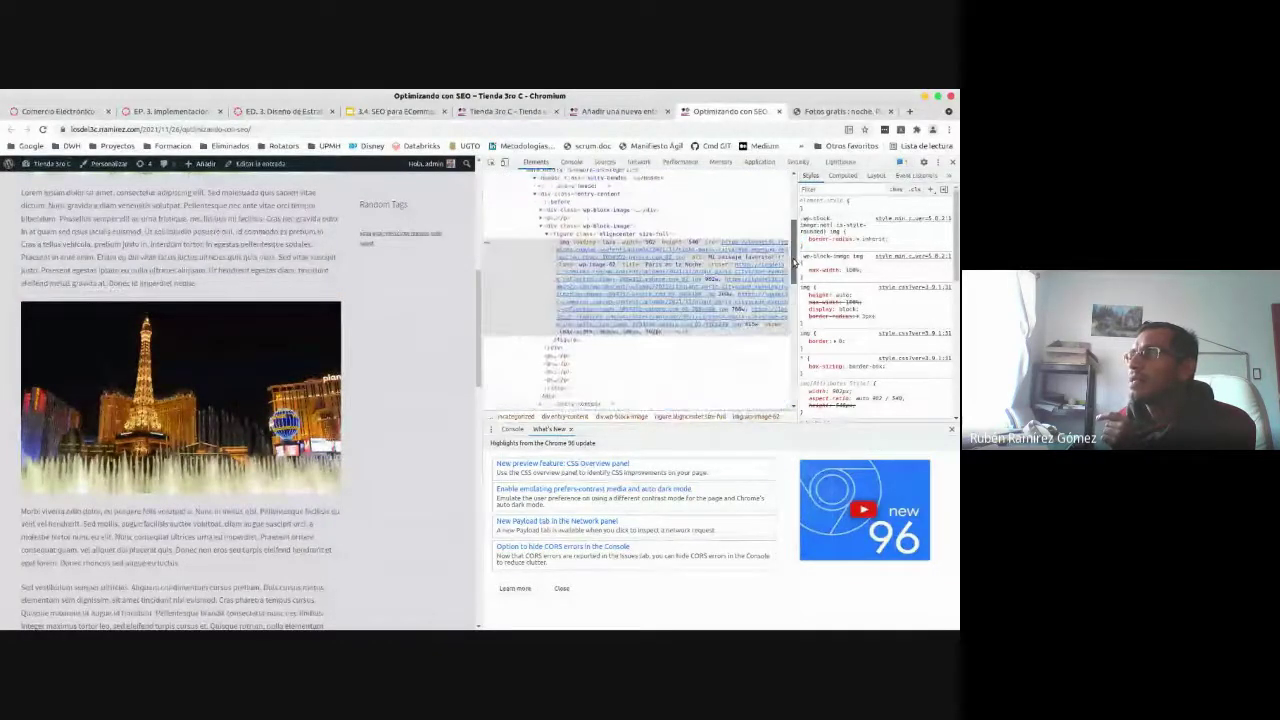
{"action": "mouse_move", "coordinate": [588, 232]}
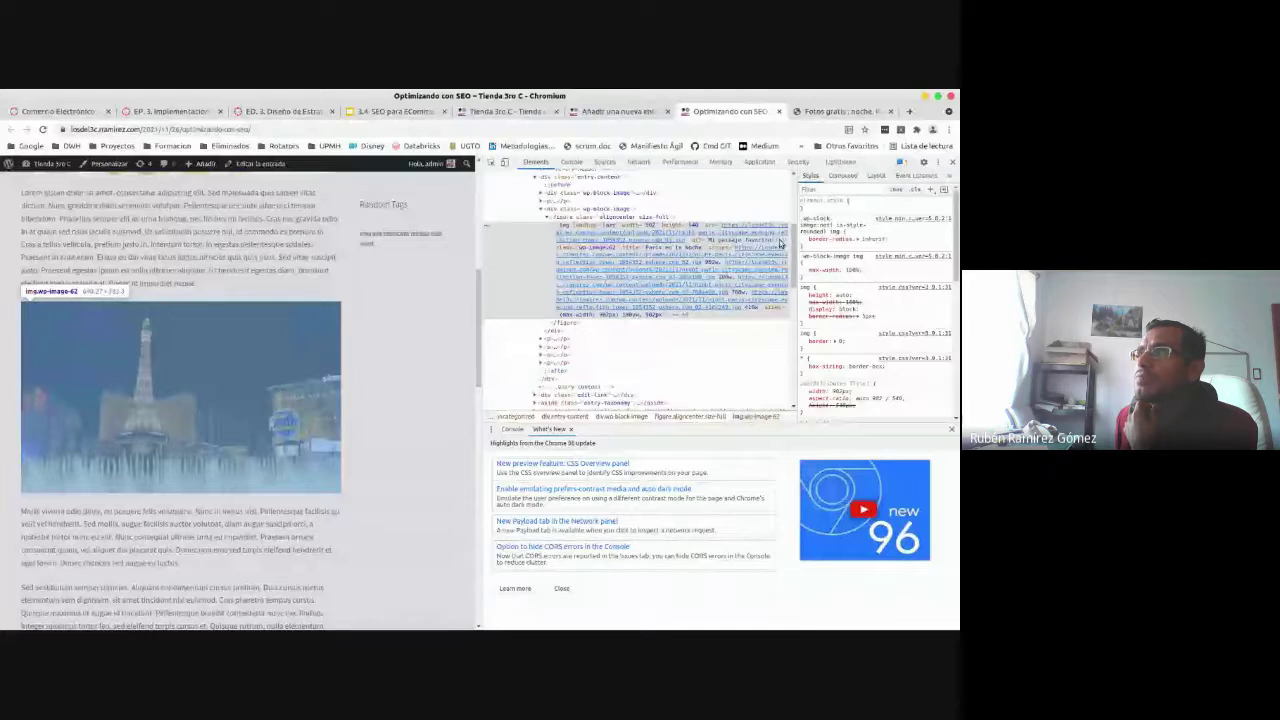
{"action": "mouse_move", "coordinate": [628, 249]}
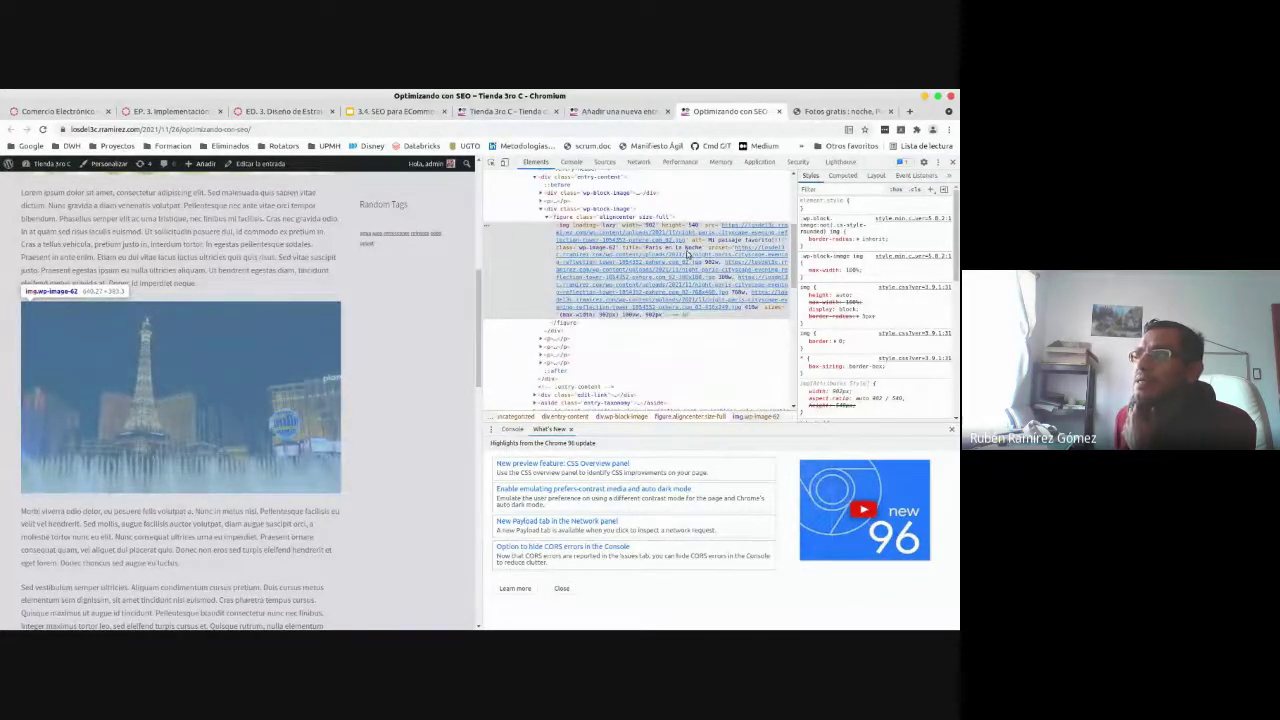
{"action": "mouse_move", "coordinate": [238, 334]}
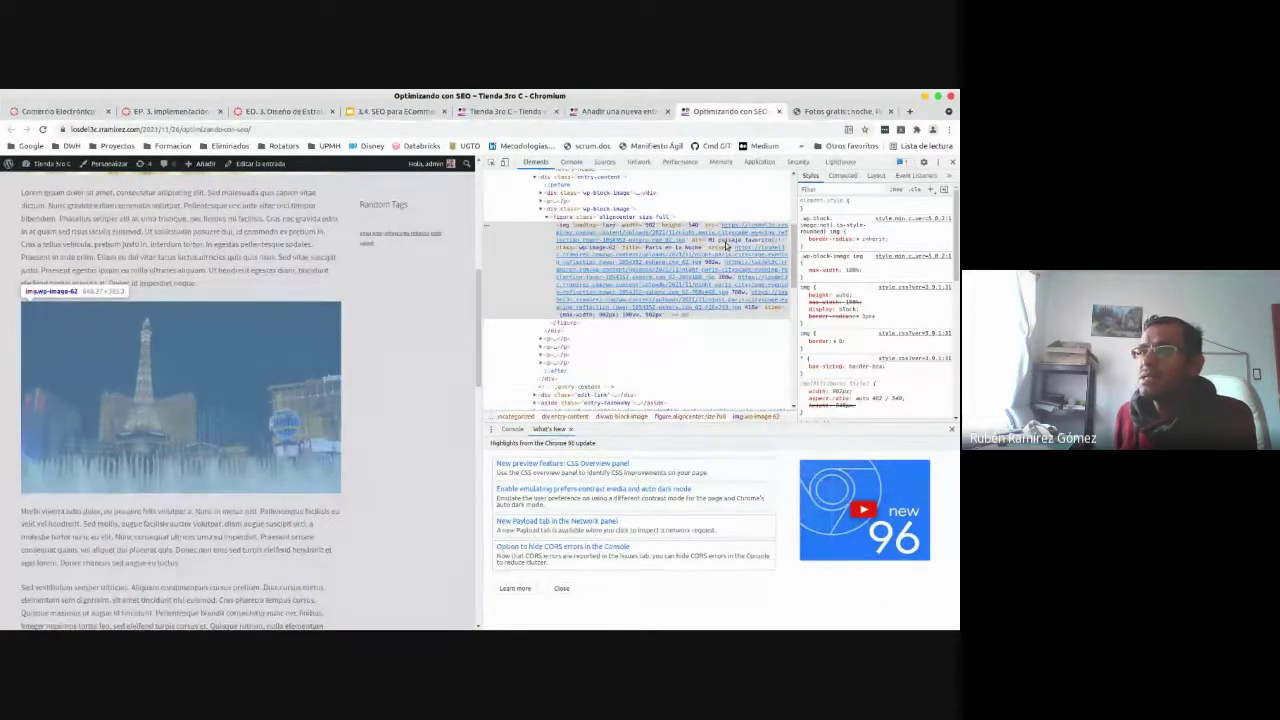
- Preview the image's src in Elements, then return to the night-paris _02 photo in GIMP
{"action": "mouse_move", "coordinate": [690, 262]}
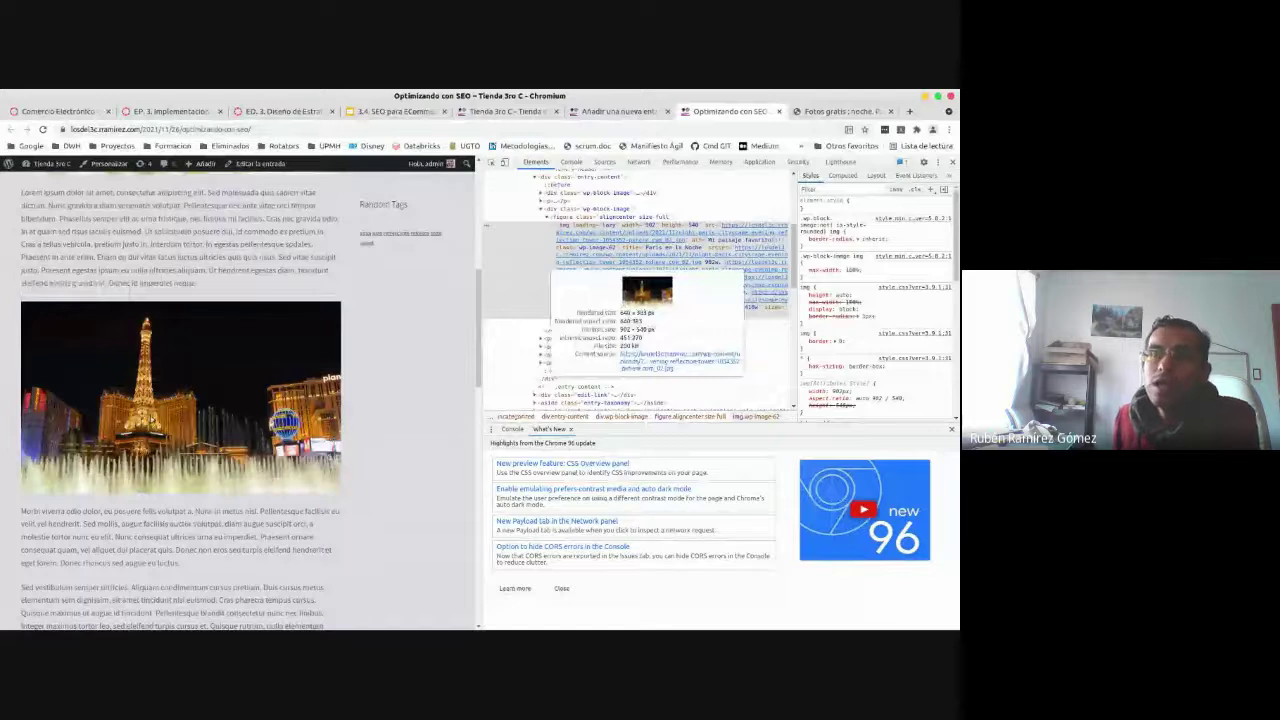
{"action": "mouse_move", "coordinate": [150, 416]}
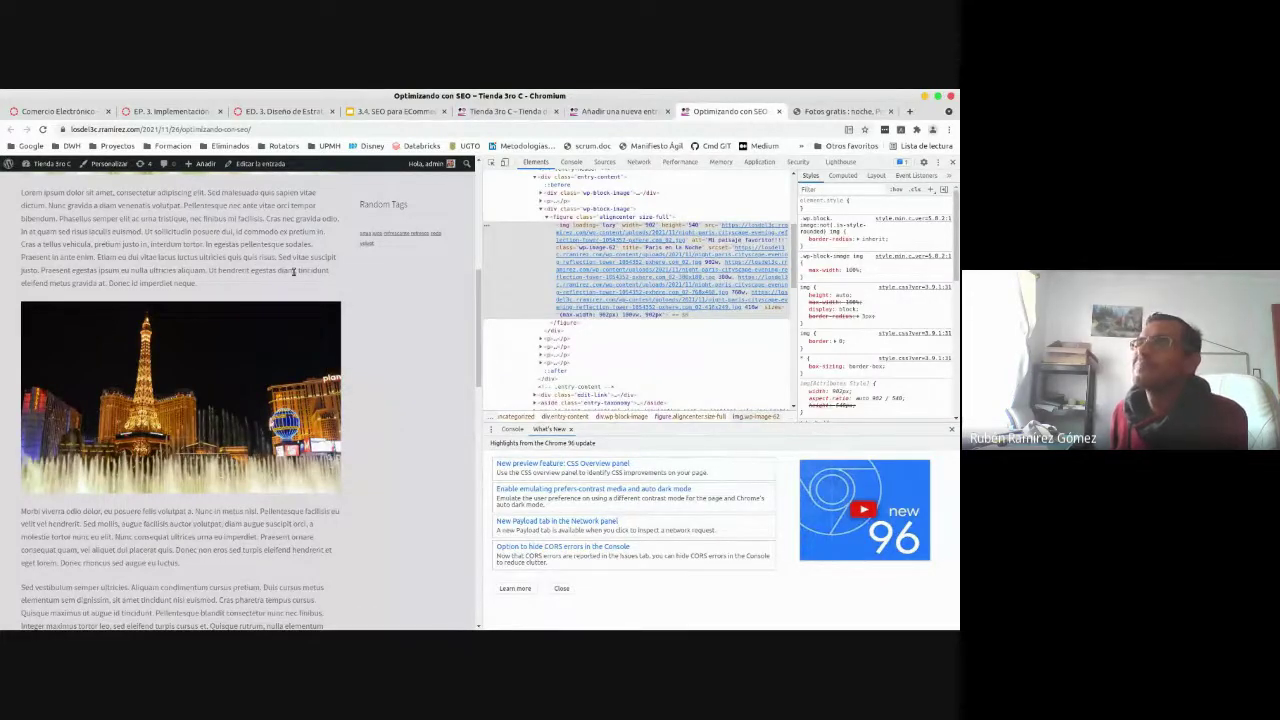
{"action": "mouse_move", "coordinate": [290, 328]}
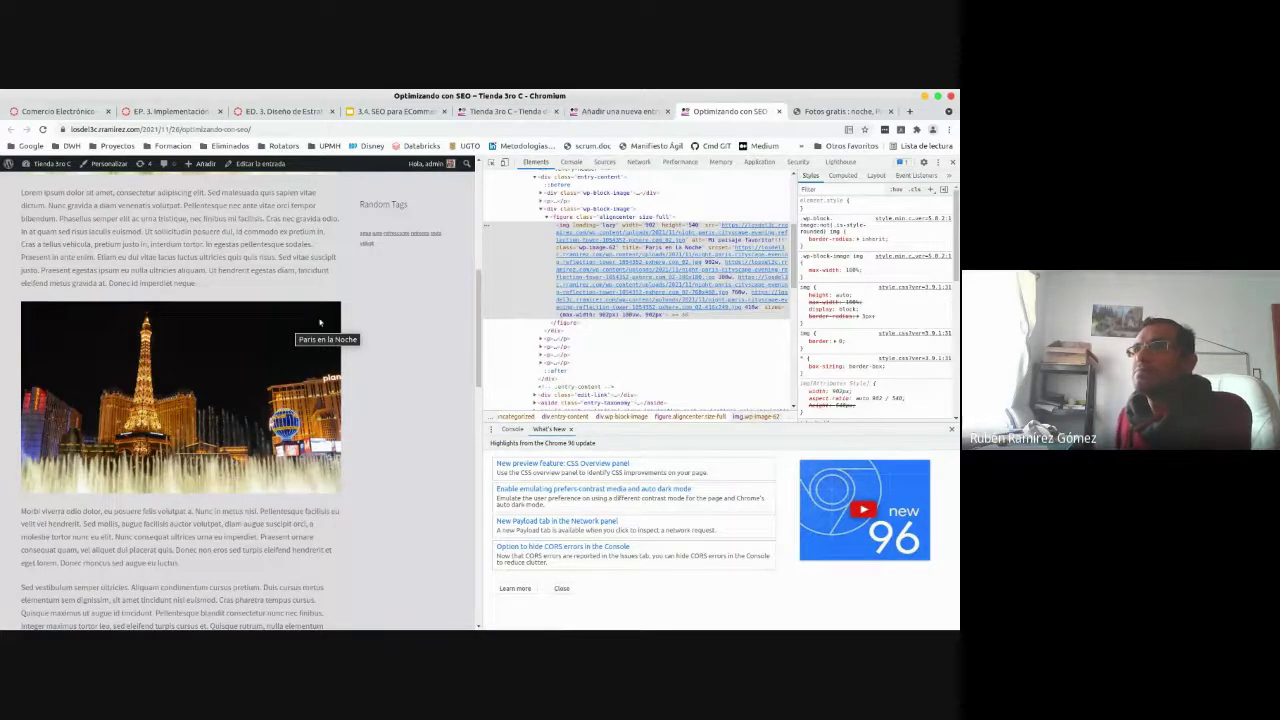
{"action": "left_click_drag", "start_coordinate": [477, 306], "coordinate": [478, 348]}
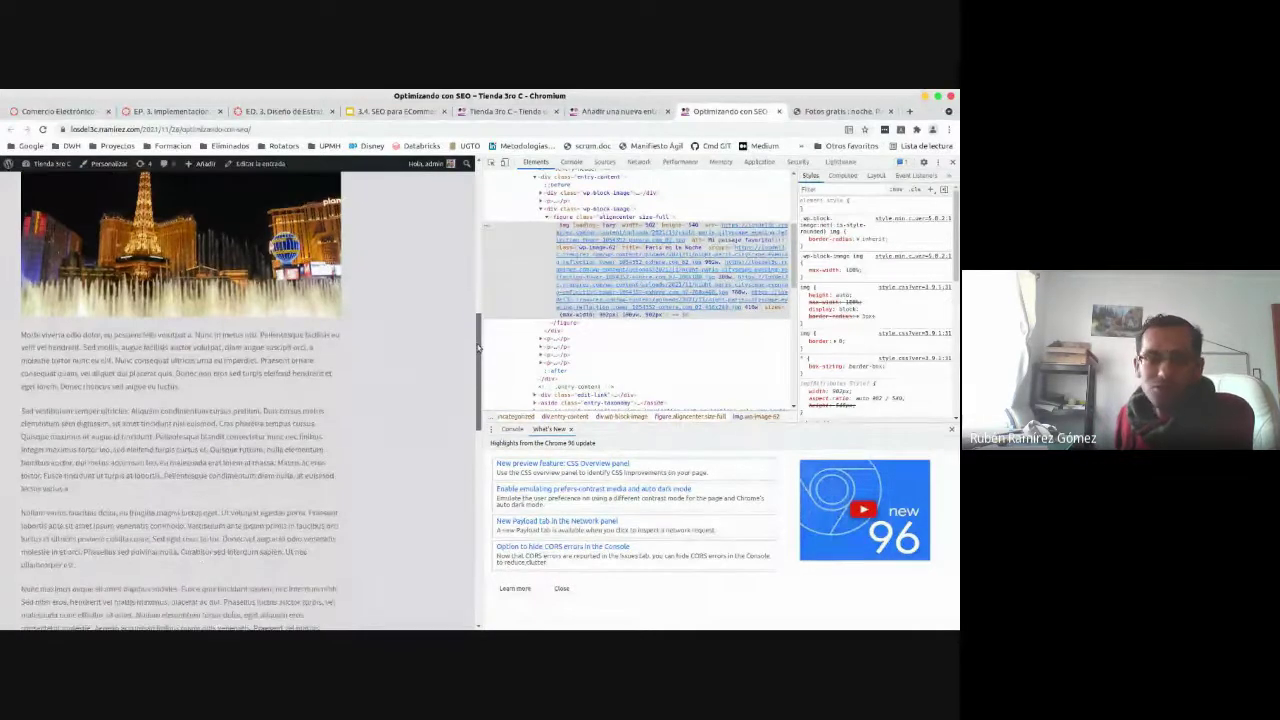
{"action": "key", "text": "alt+Tab"}
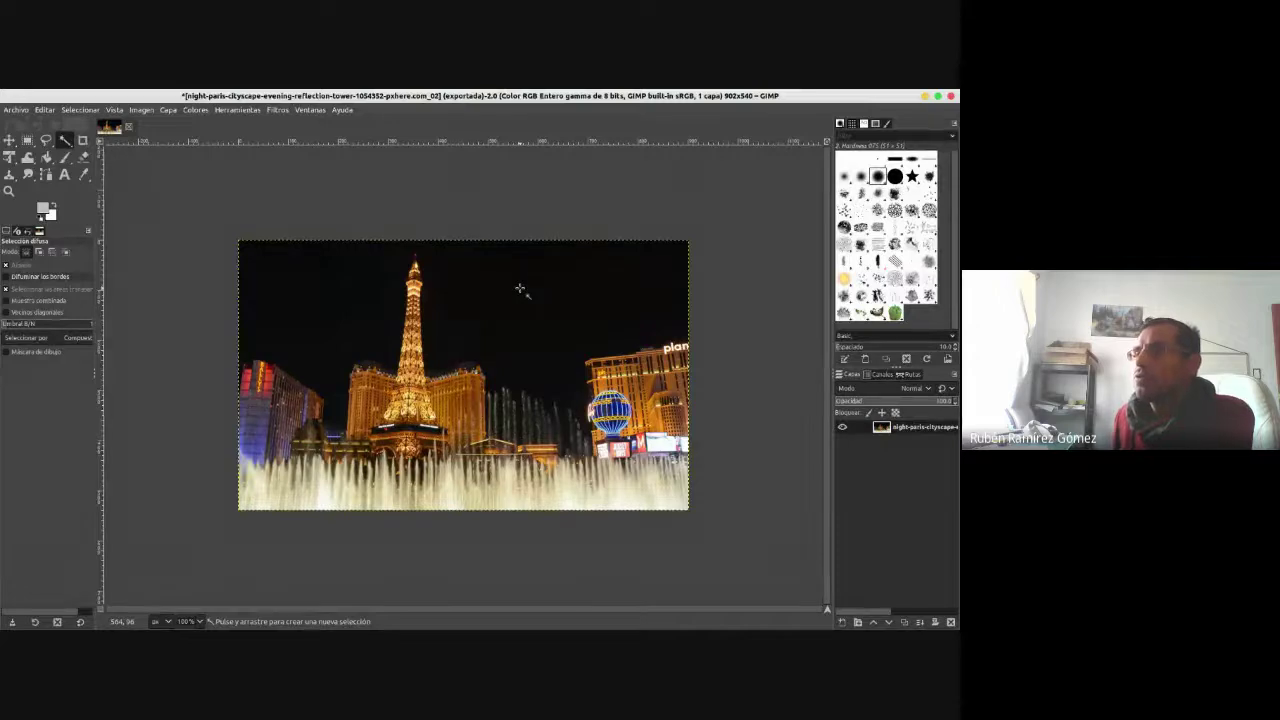
- Add an alpha channel to the photo's layer and delete the fuzzy-selected black sky to transparency
{"action": "right_click", "coordinate": [520, 289]}
{"action": "left_click", "coordinate": [800, 337]}
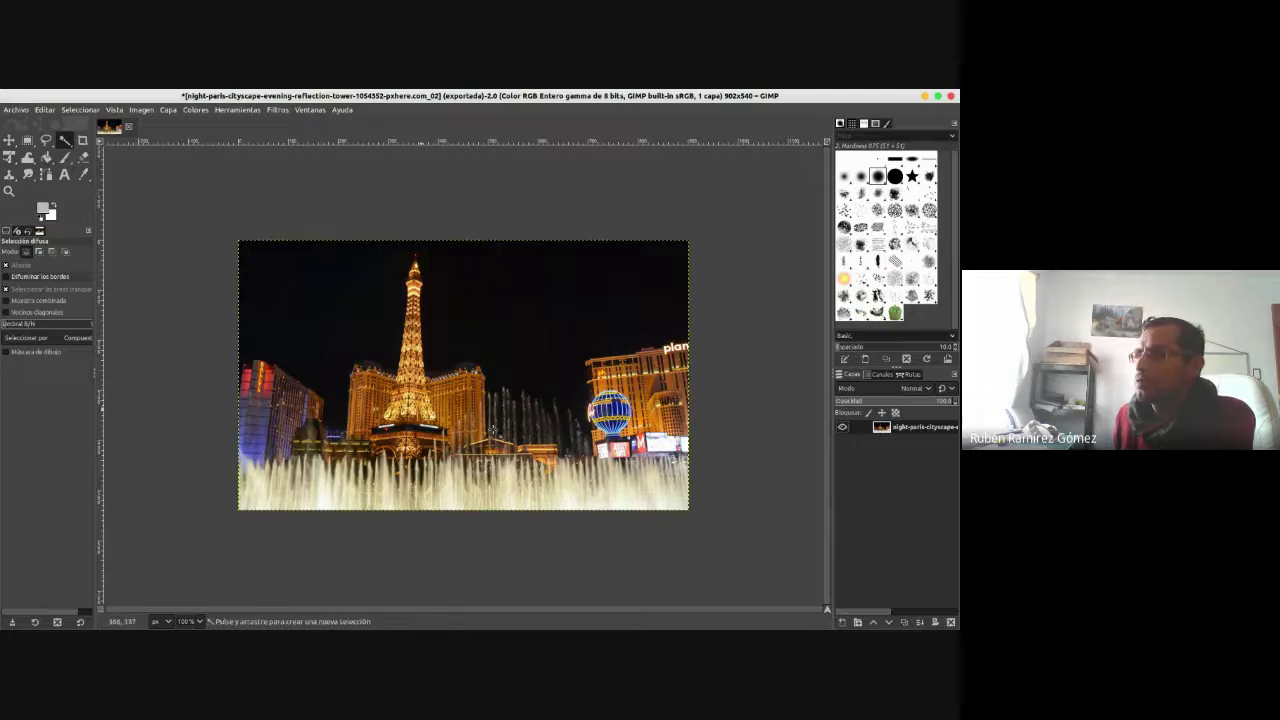
{"action": "right_click", "coordinate": [881, 428]}
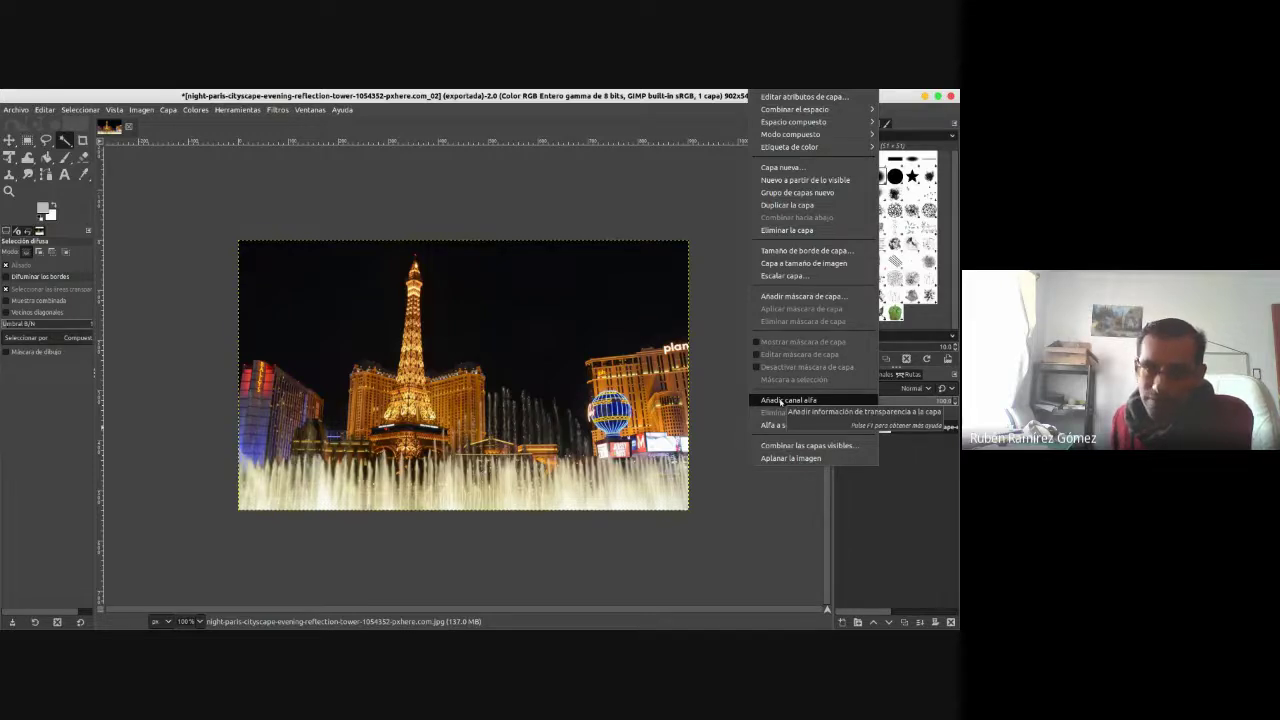
{"action": "left_click", "coordinate": [780, 400]}
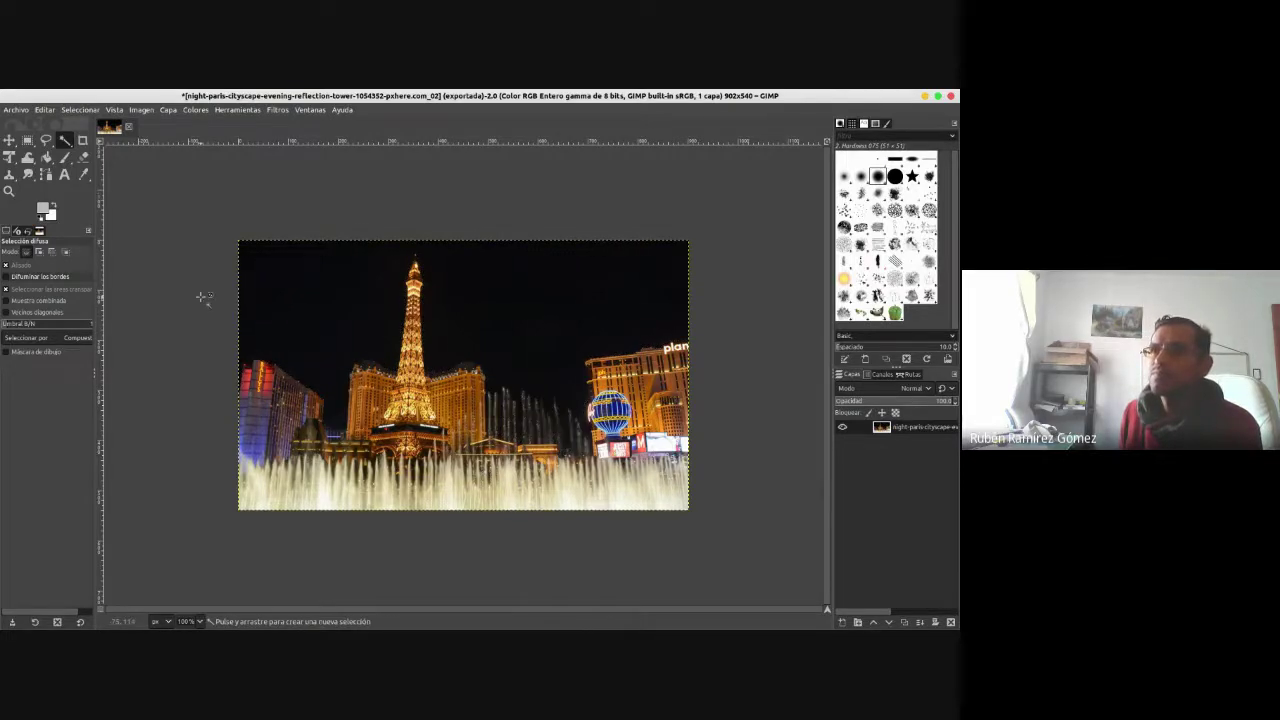
{"action": "left_click_drag", "start_coordinate": [337, 308], "coordinate": [337, 308]}
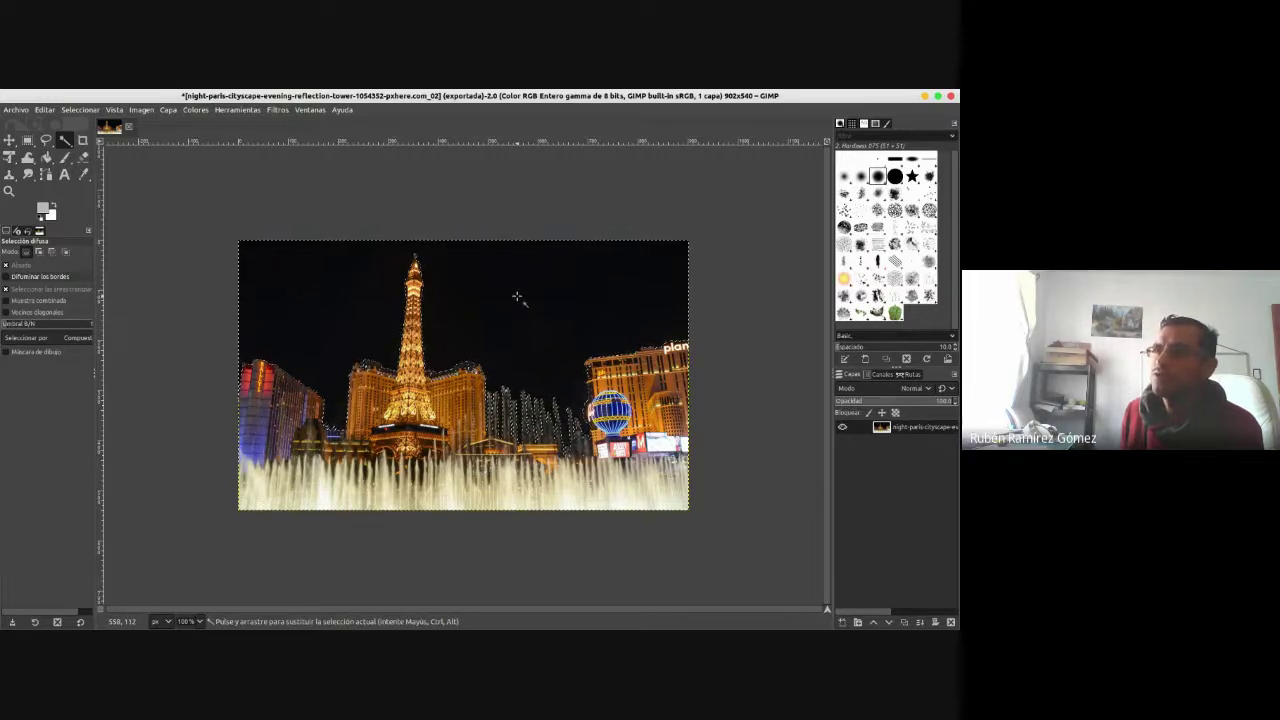
{"action": "key", "text": "Delete"}
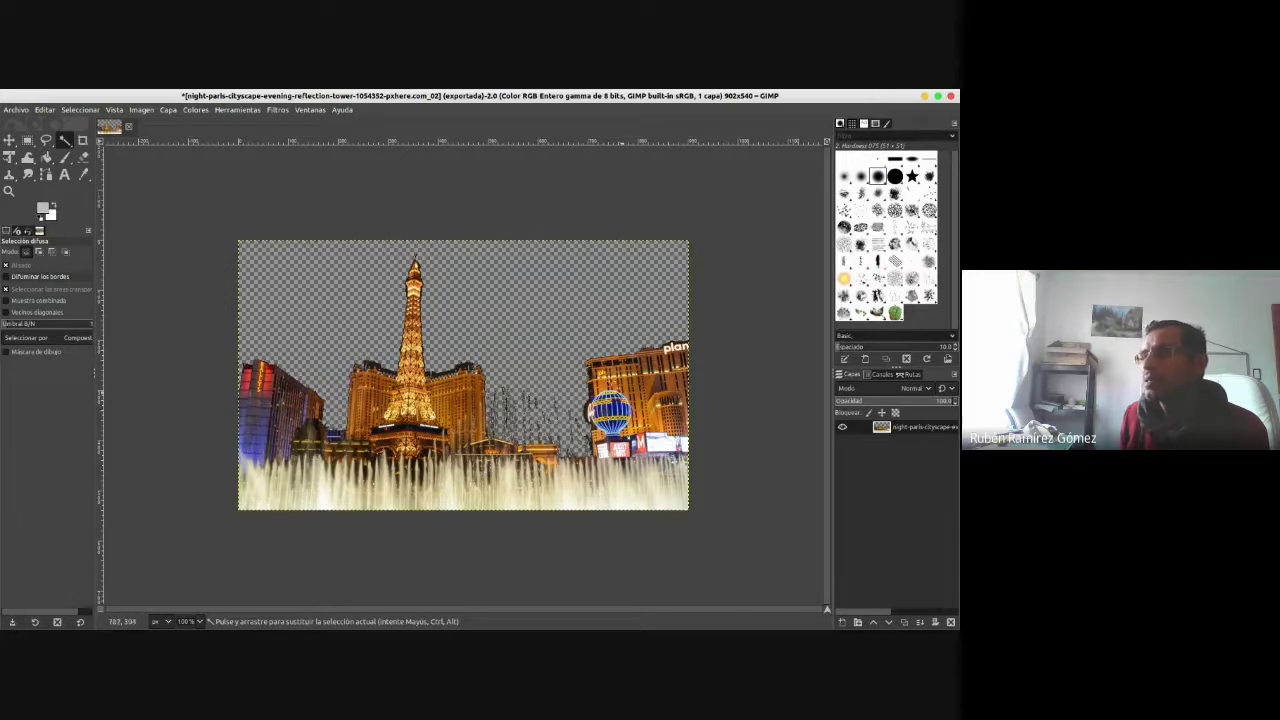
- At 800% zoom, fuzzy-select the leftover fountain spray specks beside the building, then return to 100%
{"action": "left_click", "coordinate": [200, 621]}
{"action": "left_click", "coordinate": [200, 557]}
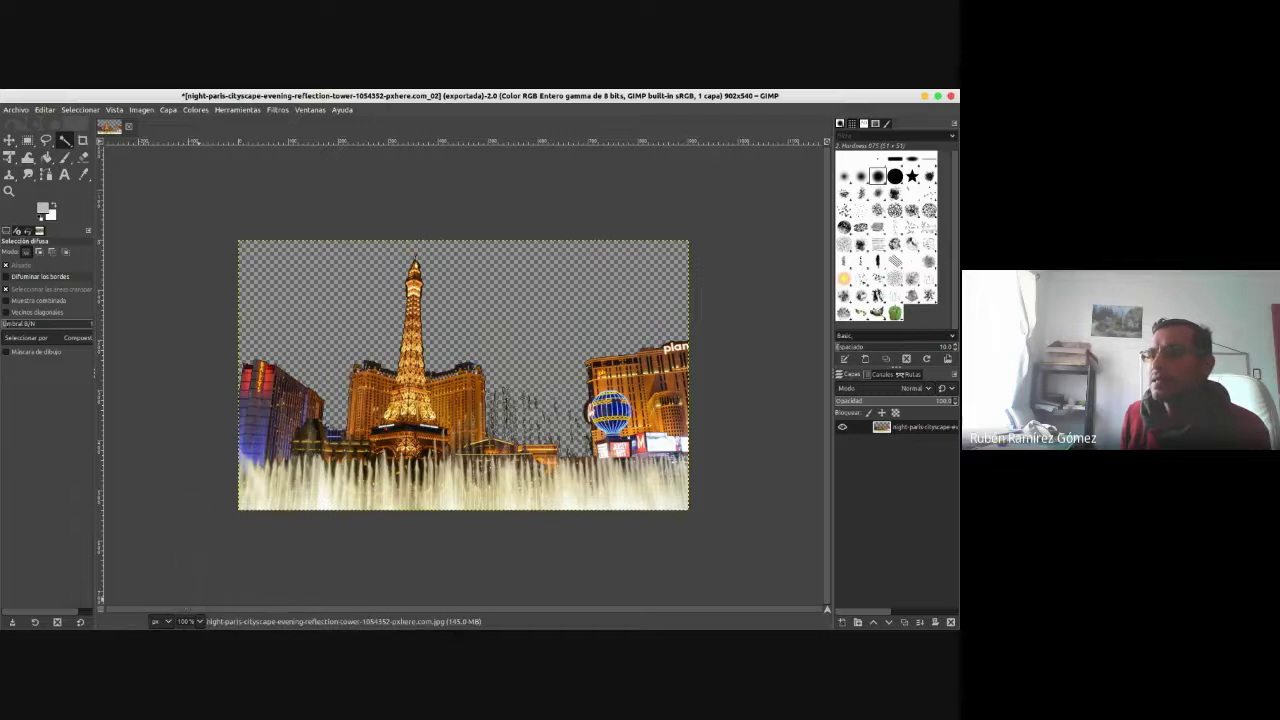
{"action": "left_click", "coordinate": [191, 624]}
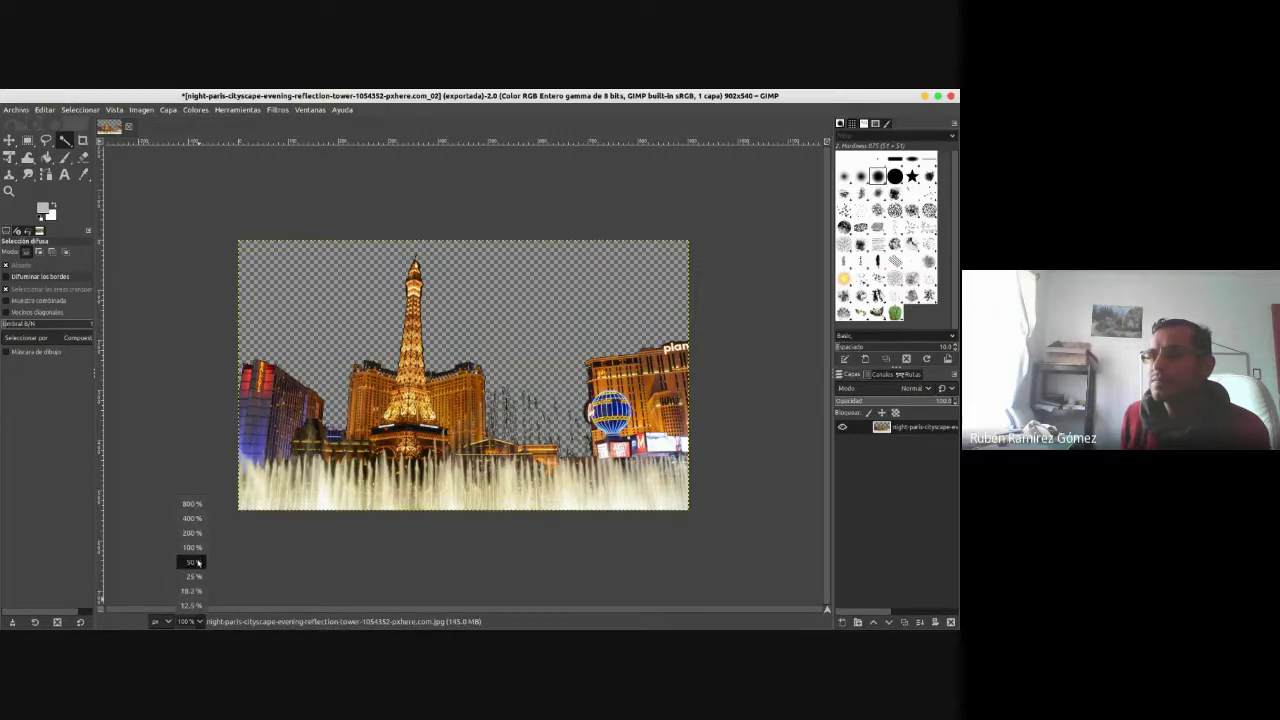
{"action": "left_click", "coordinate": [191, 503]}
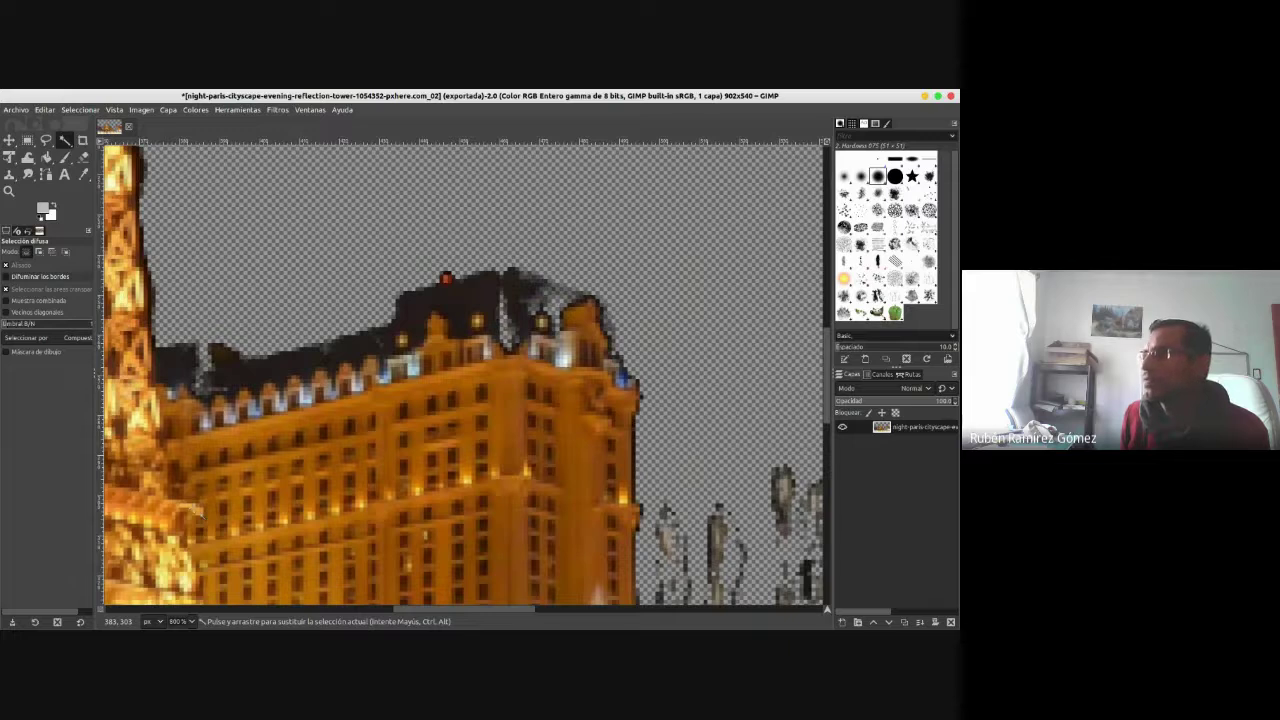
{"action": "scroll", "coordinate": [828, 430], "scroll_direction": "down", "scroll_amount": 5}
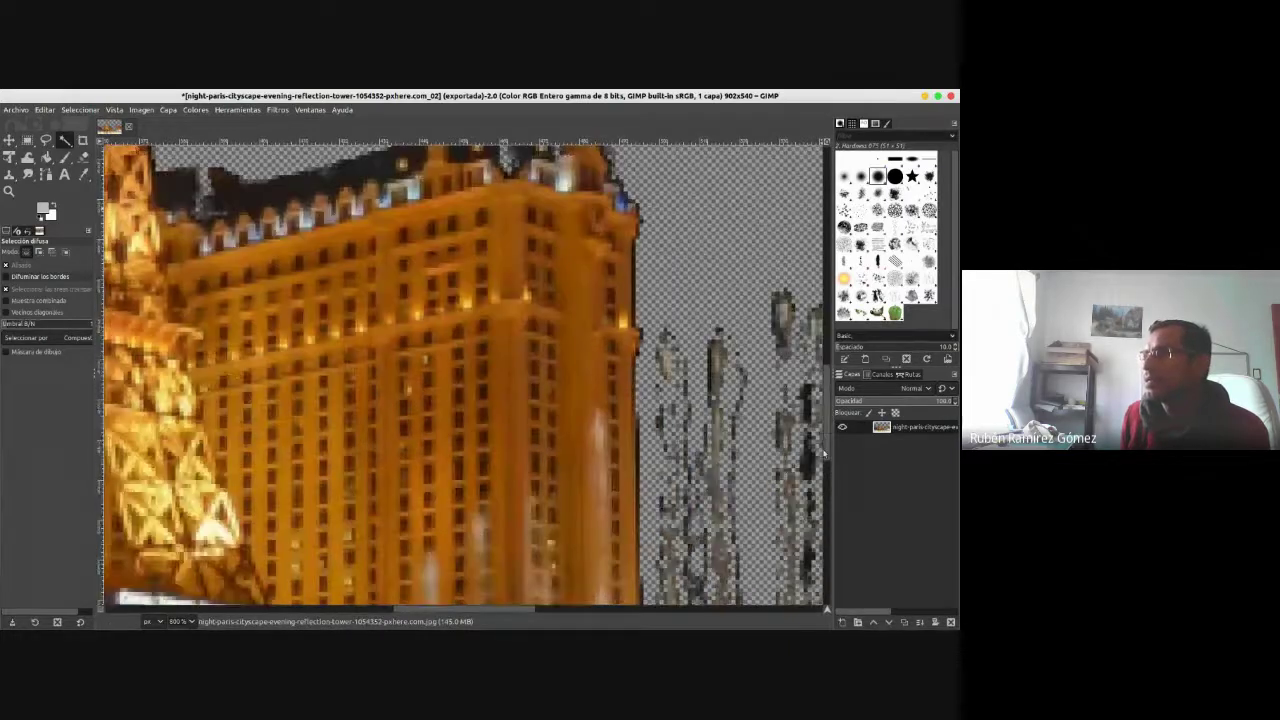
{"action": "left_click_drag", "start_coordinate": [446, 614], "coordinate": [525, 614]}
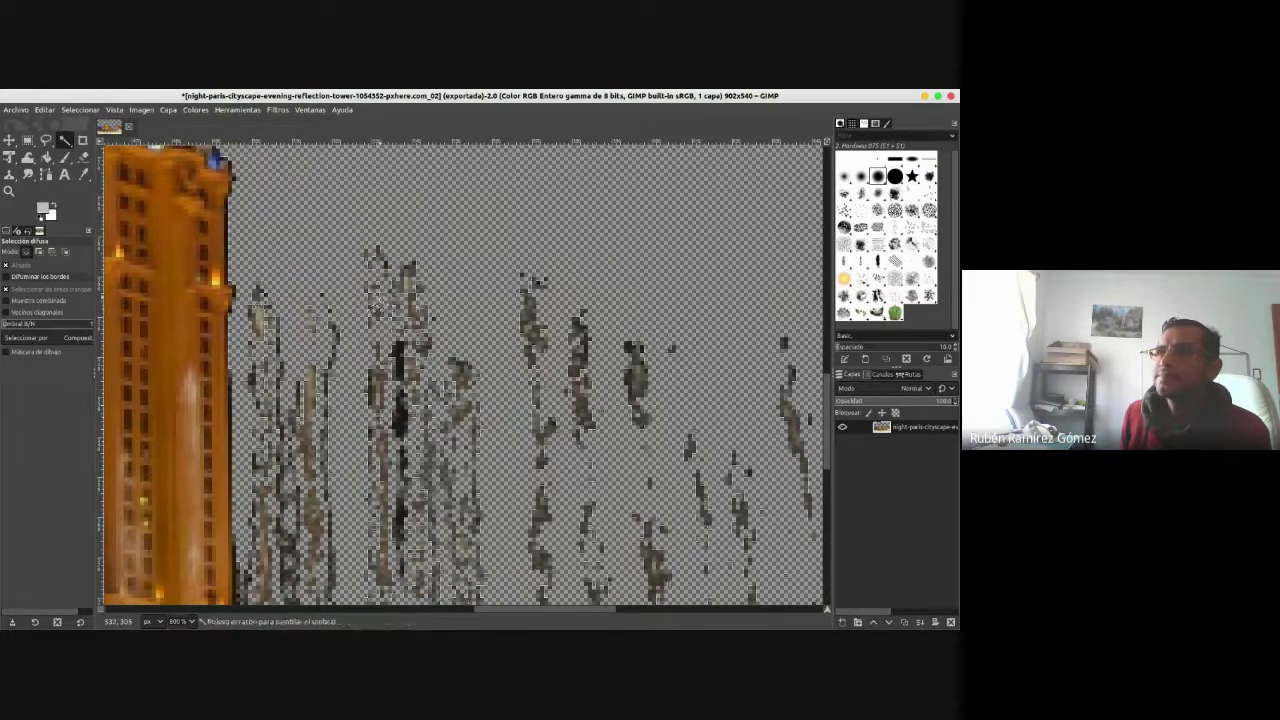
{"action": "left_click_drag", "start_coordinate": [375, 310], "coordinate": [410, 265]}
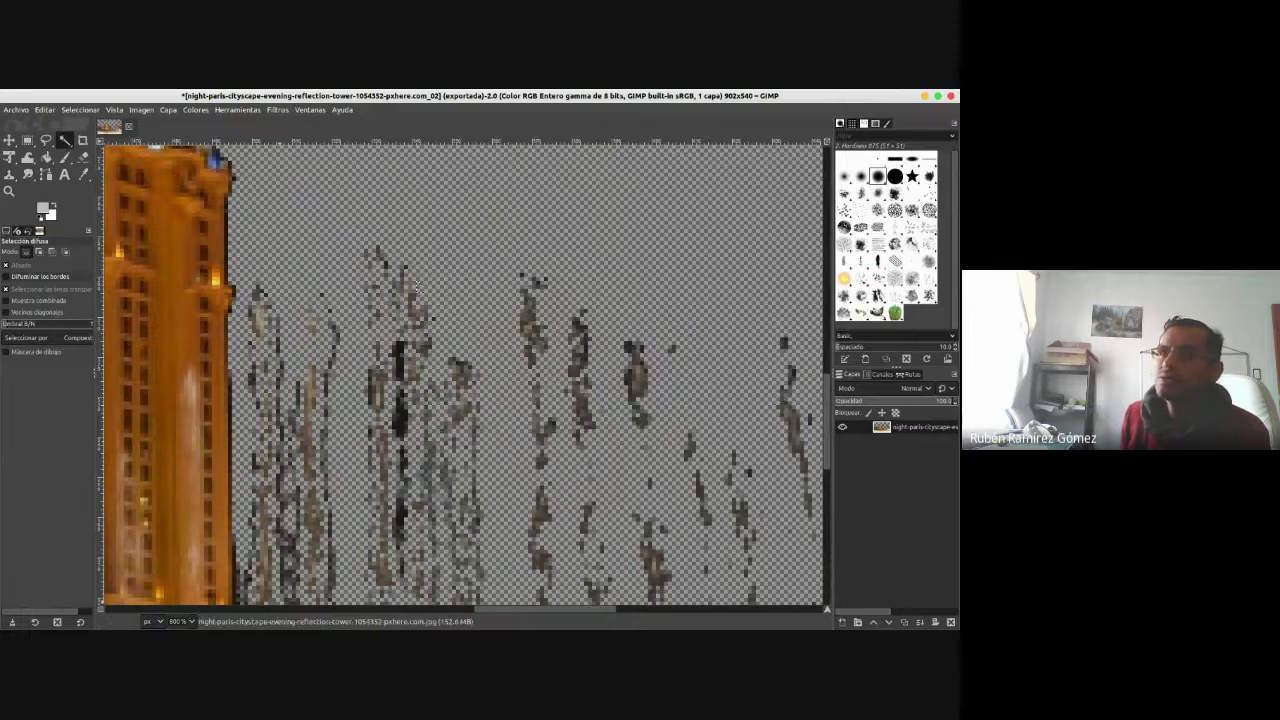
{"action": "left_click", "coordinate": [192, 621]}
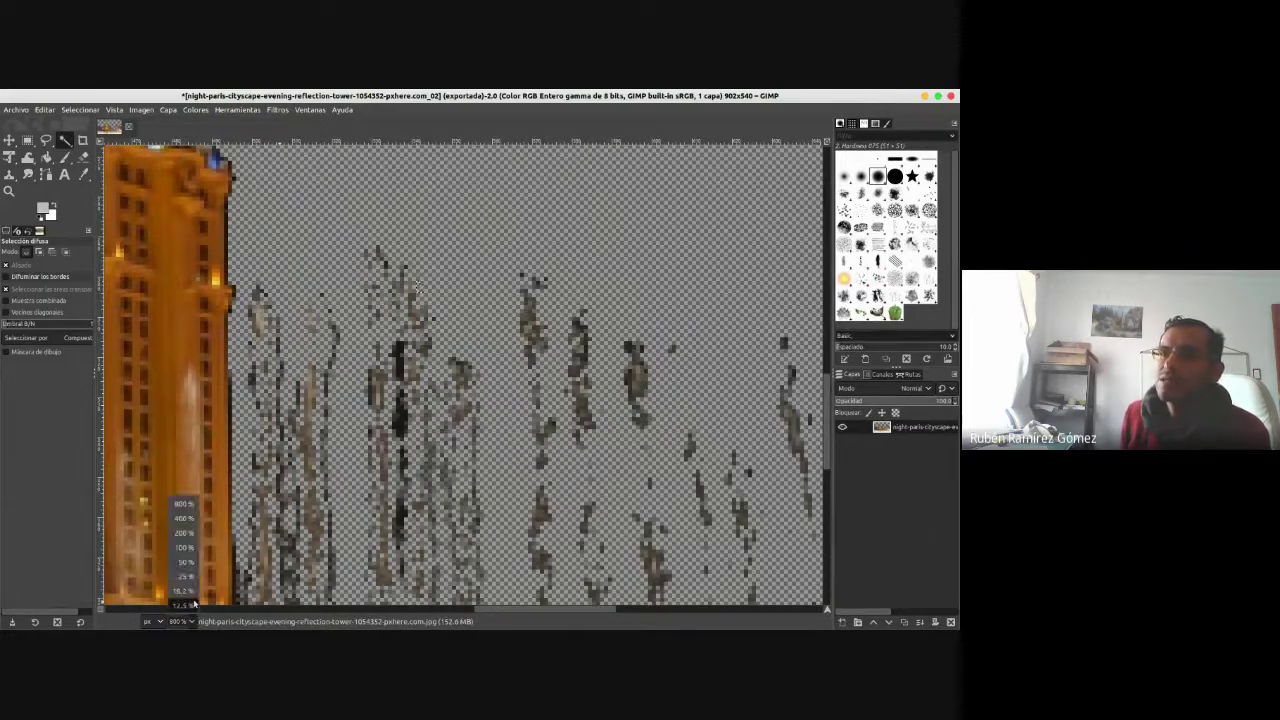
{"action": "left_click", "coordinate": [185, 547]}
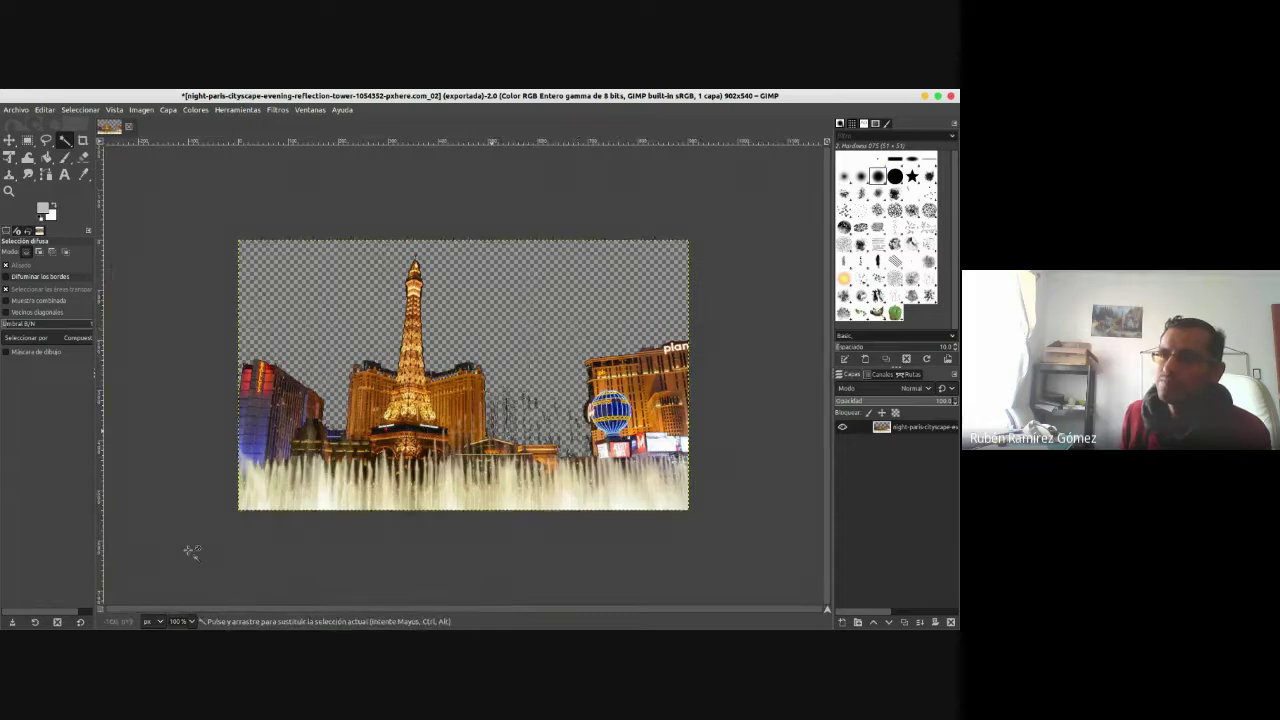
- Export the image as night-paris…_02.png in Descargas, changing jpg to png, then minimize GIMP
{"action": "left_click", "coordinate": [16, 109]}
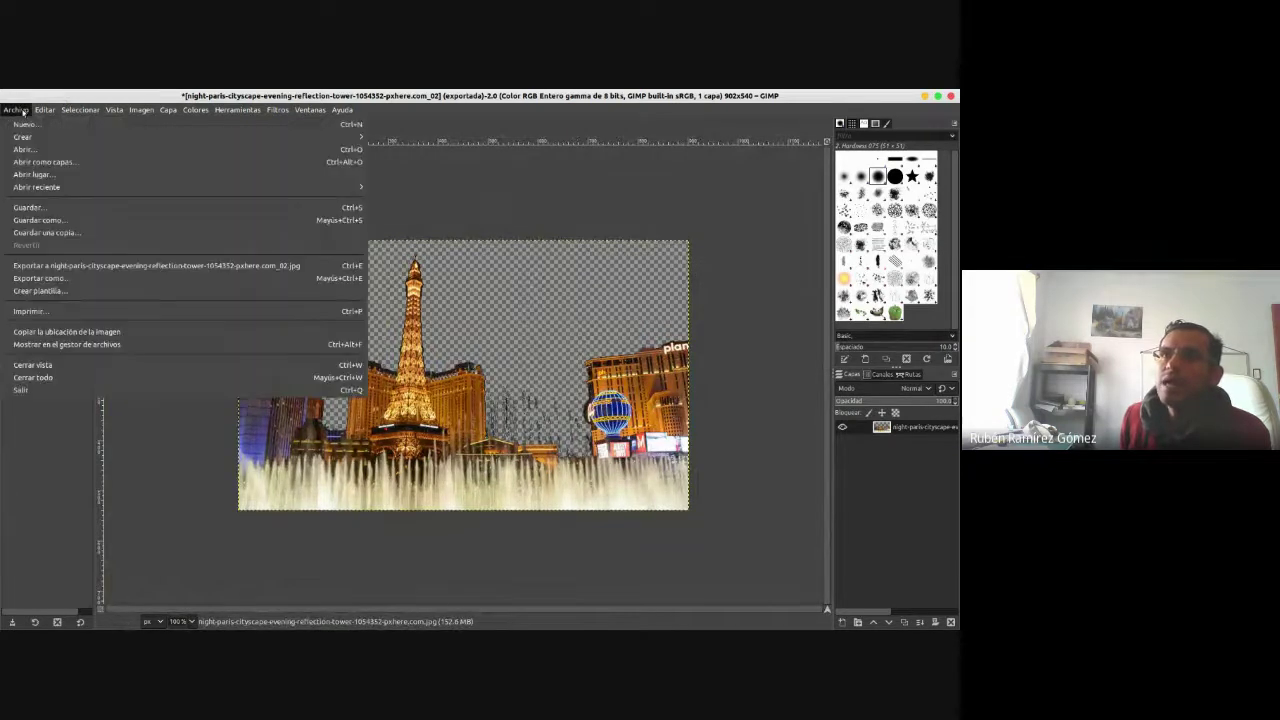
{"action": "left_click", "coordinate": [40, 278]}
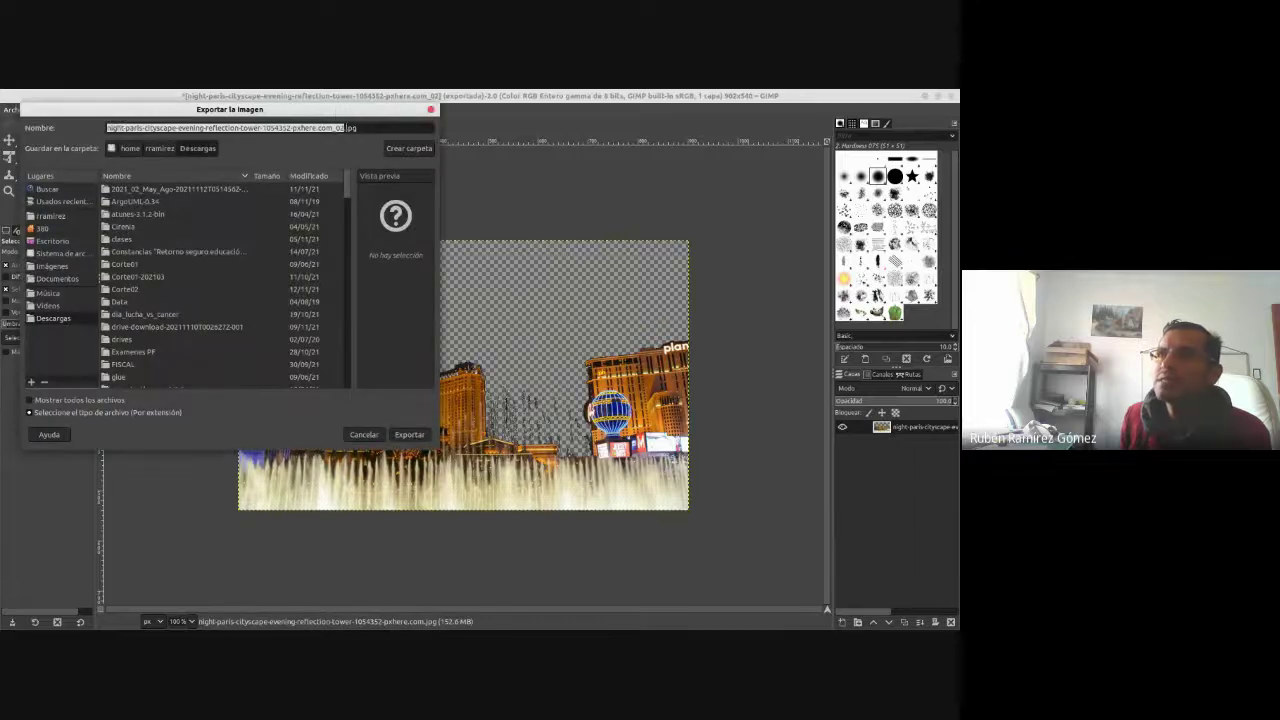
{"action": "double_click", "coordinate": [365, 127]}
{"action": "type", "text": "png"}
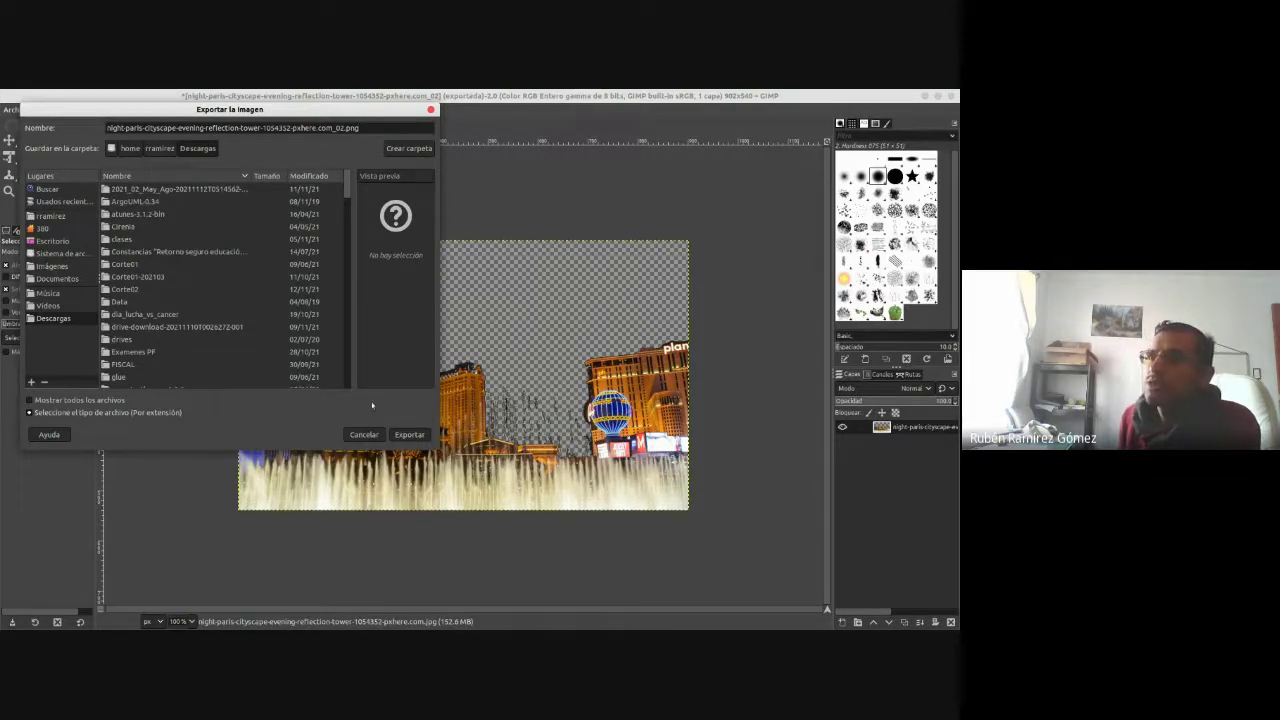
{"action": "left_click", "coordinate": [407, 436]}
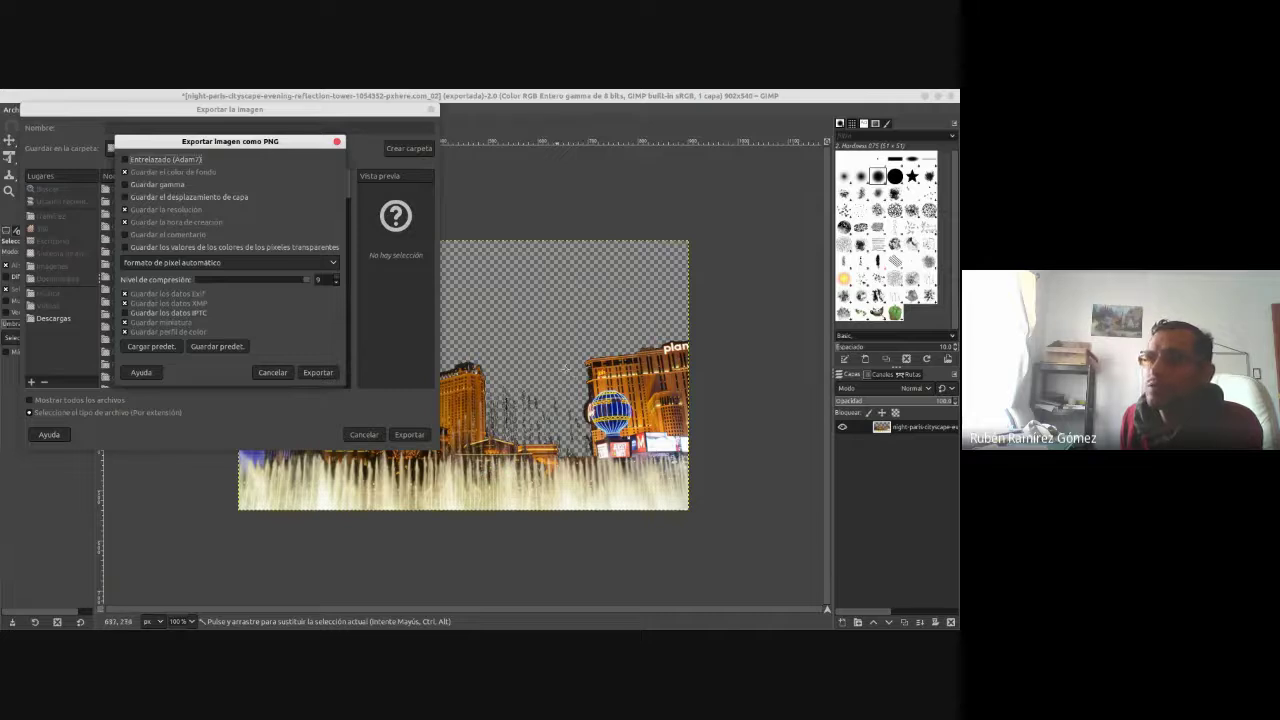
{"action": "left_click", "coordinate": [318, 372]}
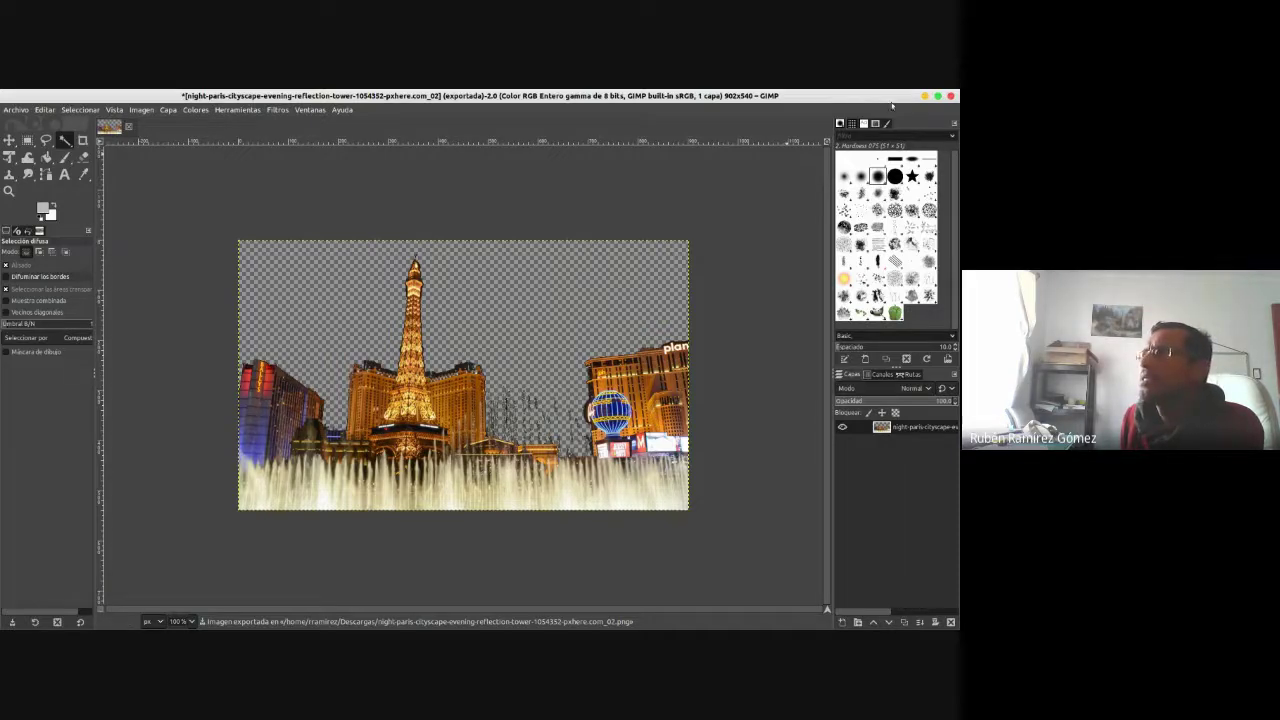
{"action": "left_click", "coordinate": [925, 97]}
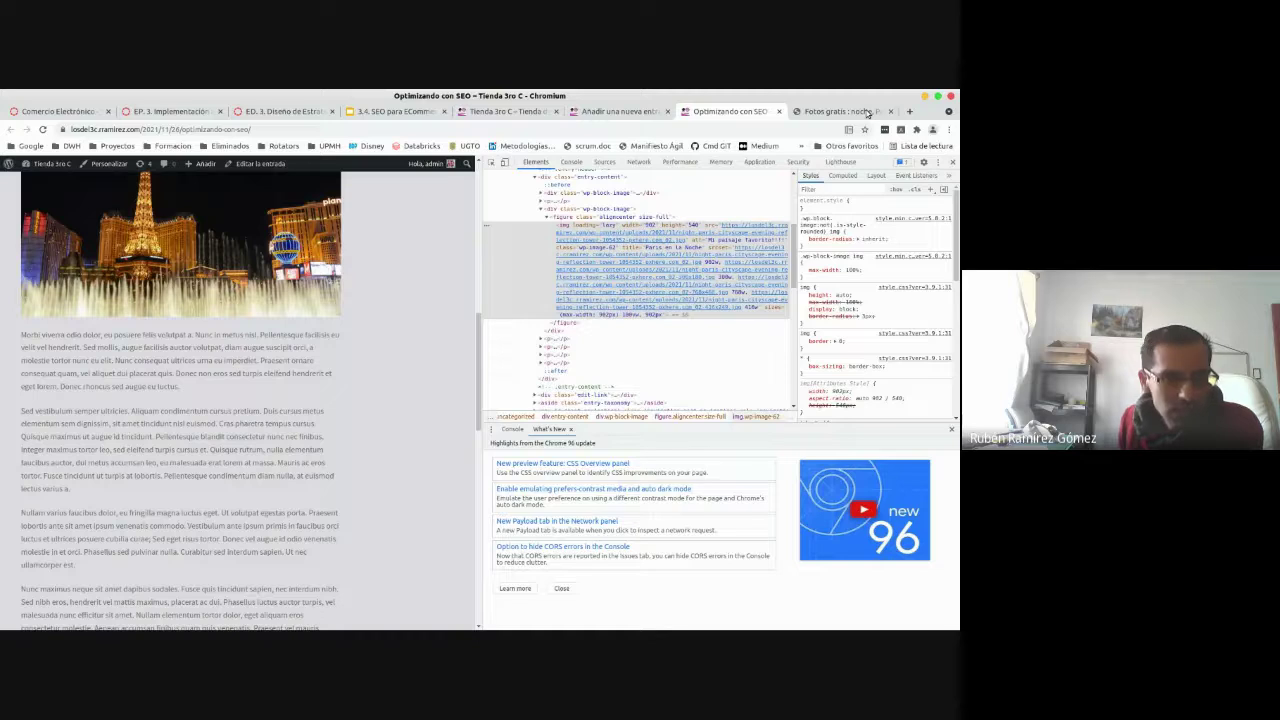
- Rename the exported PNG in Descargas from _02 to _03 and close Chromium's developer tools
{"action": "key", "text": "alt+Tab"}
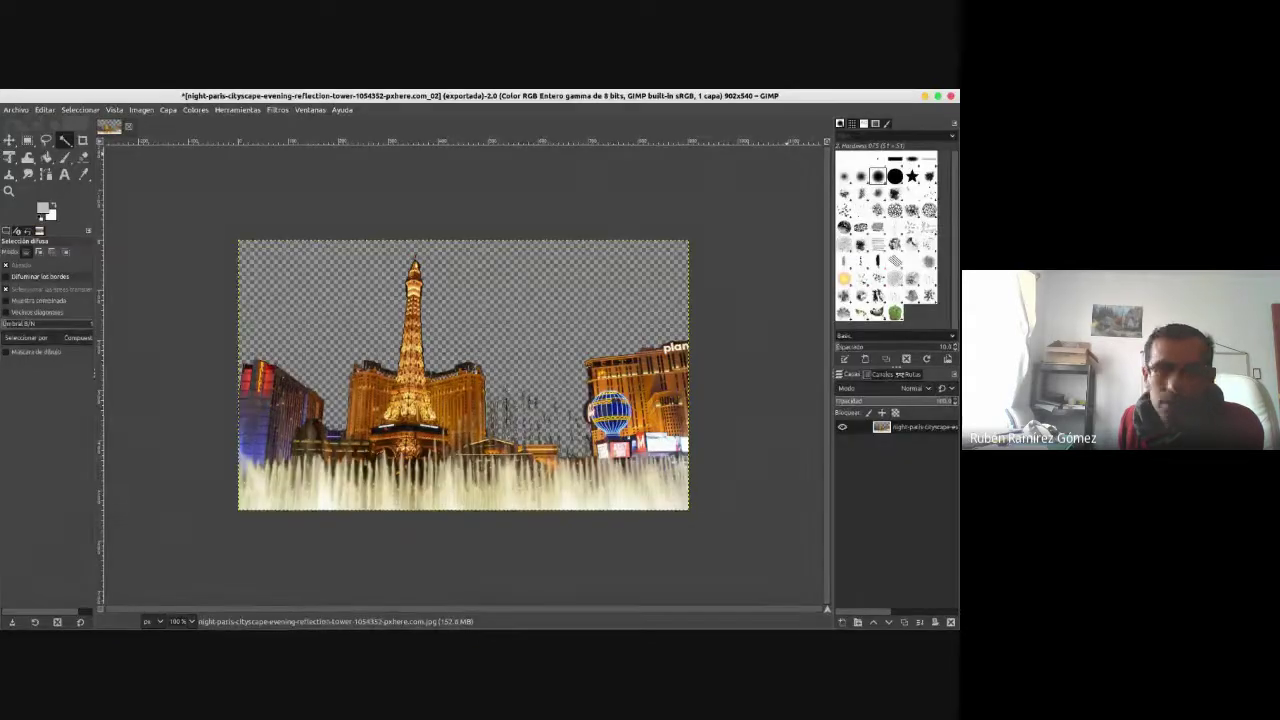
{"action": "left_click", "coordinate": [925, 97]}
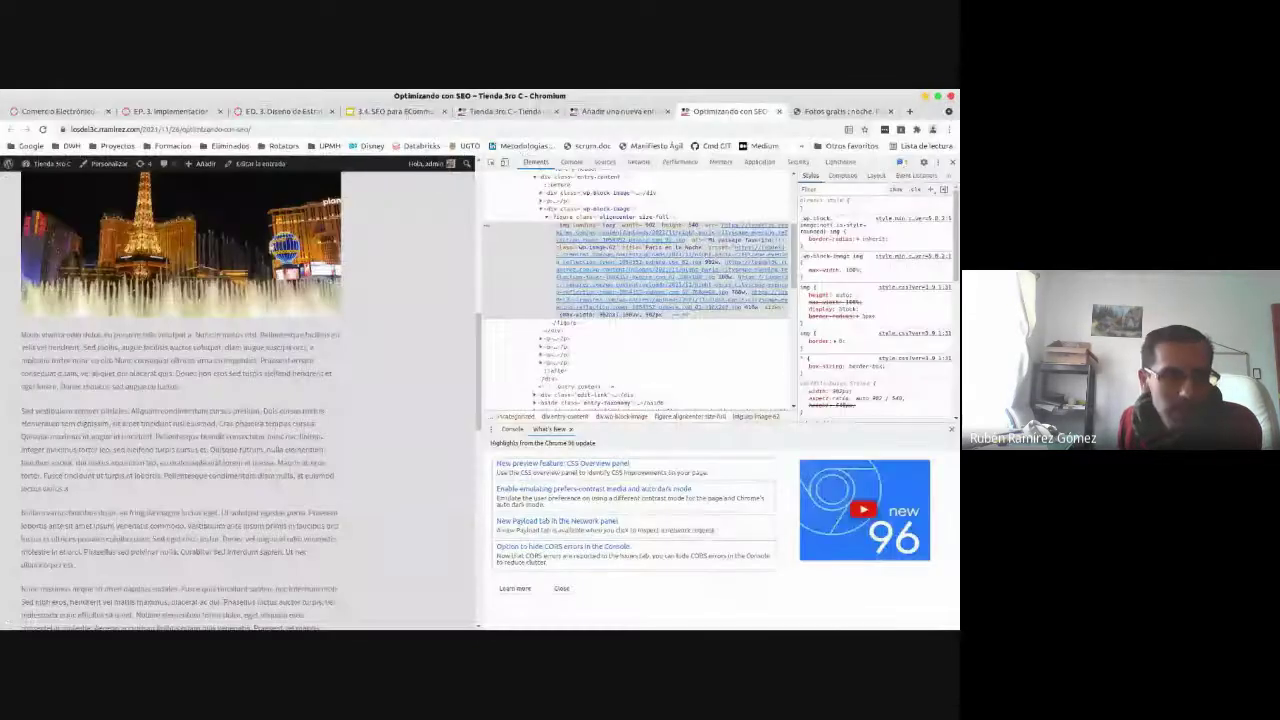
{"action": "key", "text": "alt+Tab"}
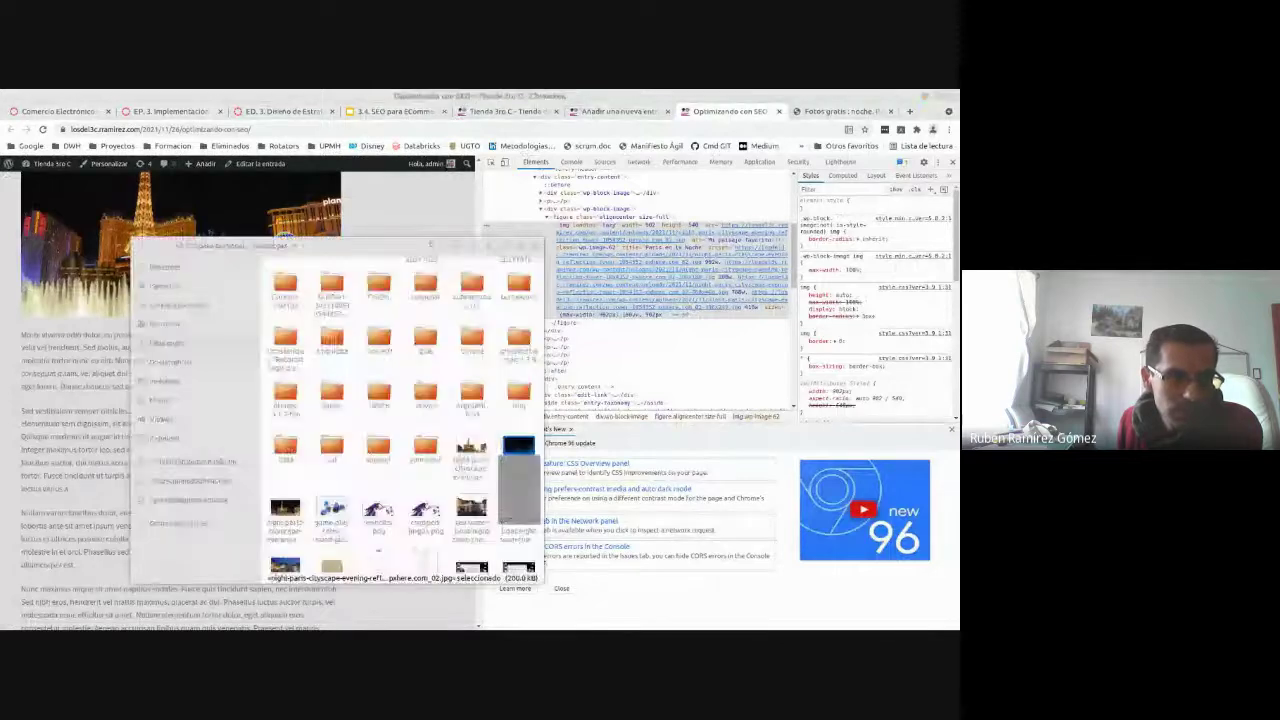
{"action": "left_click", "coordinate": [470, 450]}
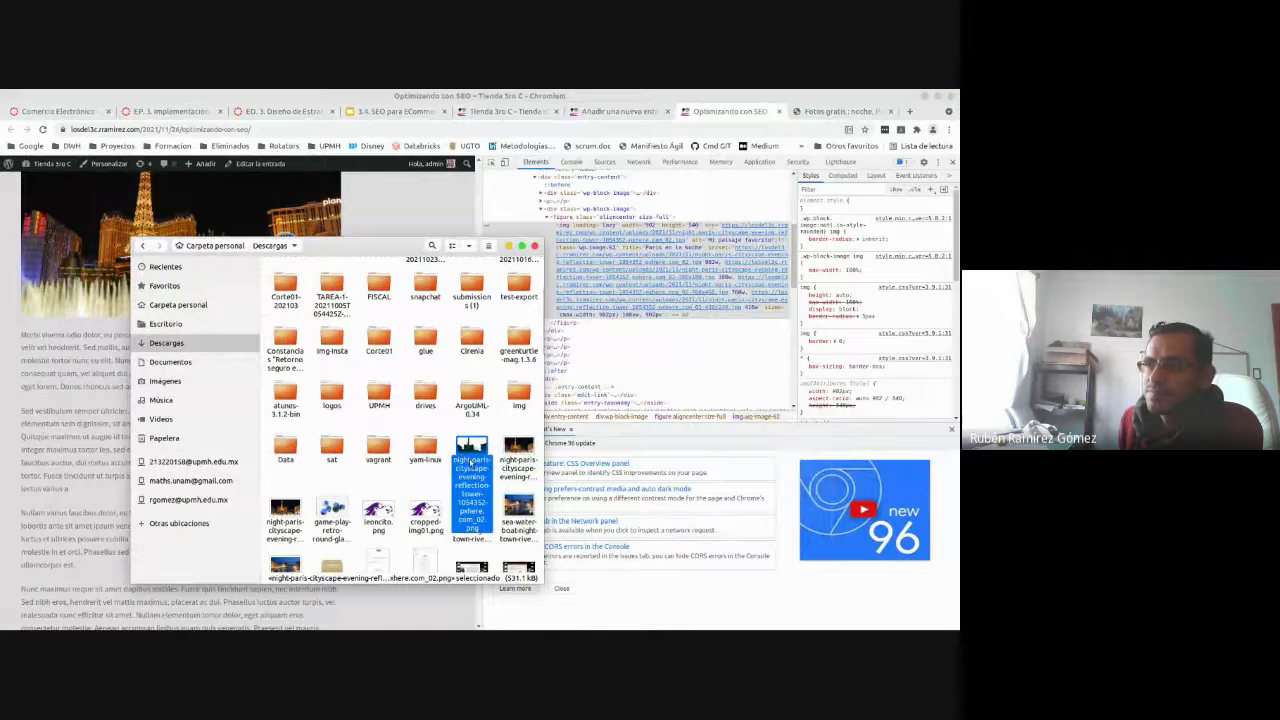
{"action": "key", "text": "F2"}
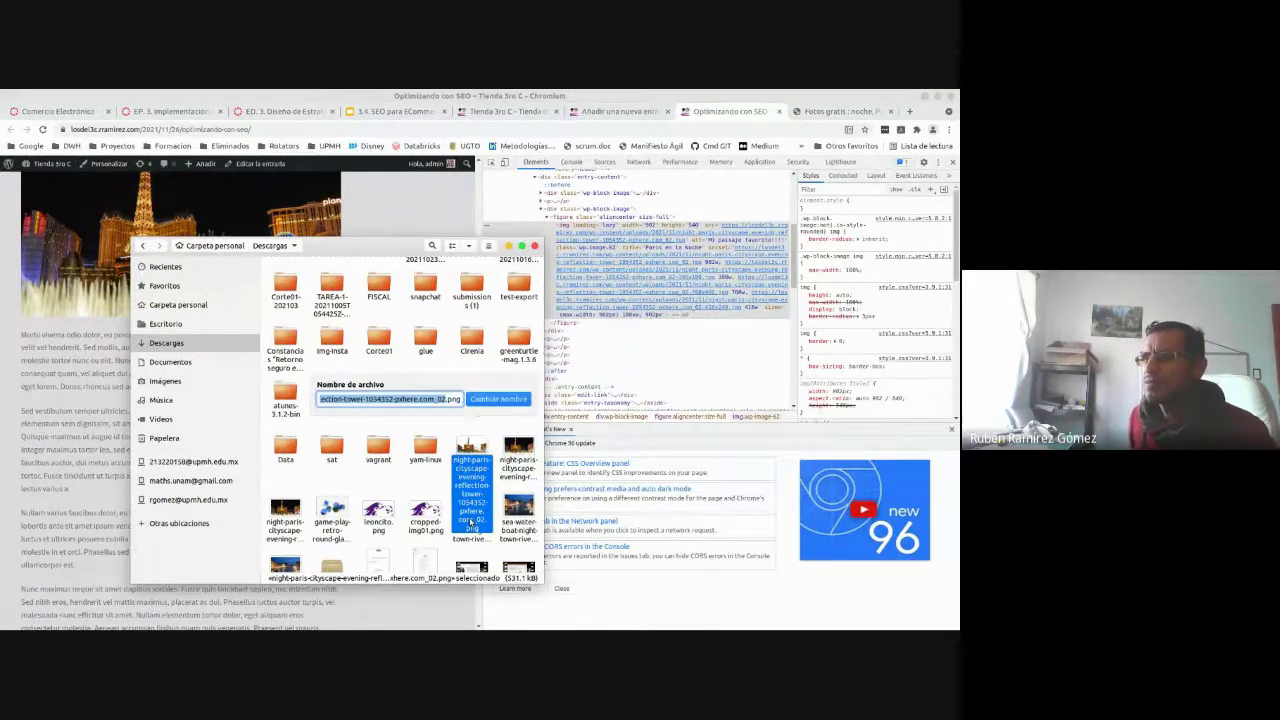
{"action": "key", "text": "End"}
{"action": "key", "text": "BackSpace"}
{"action": "type", "text": "3"}
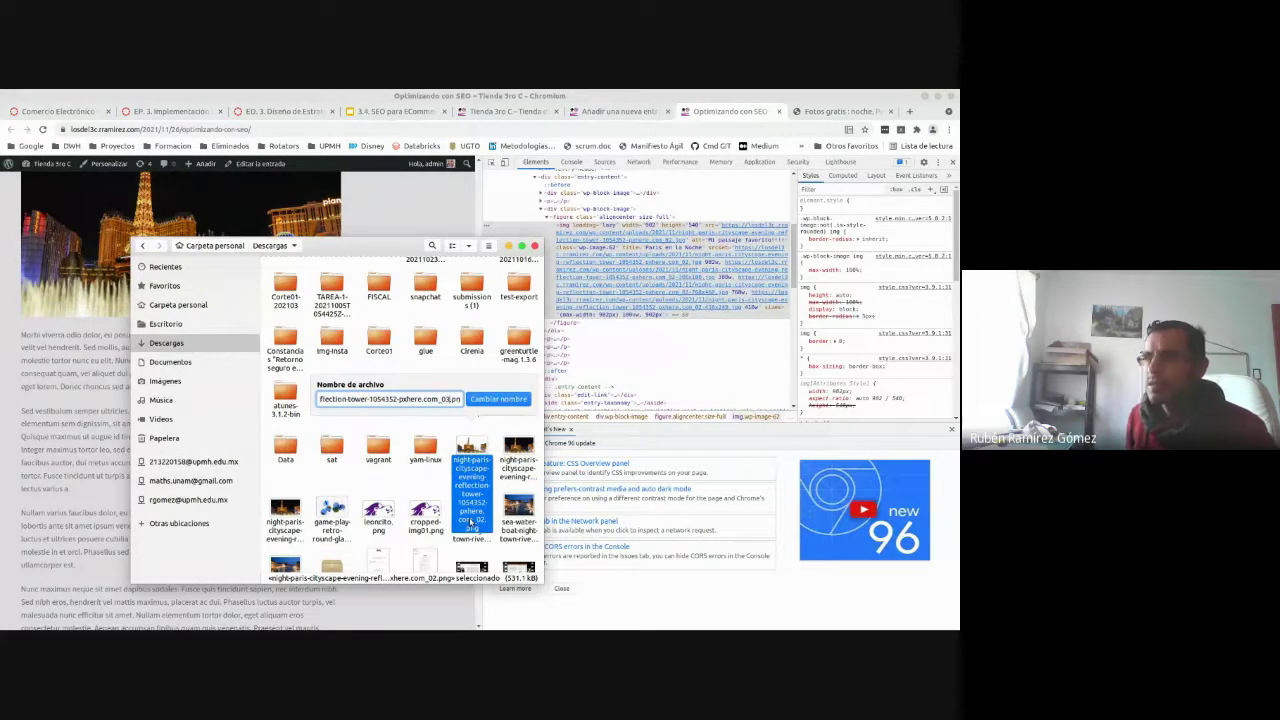
{"action": "key", "text": "Return"}
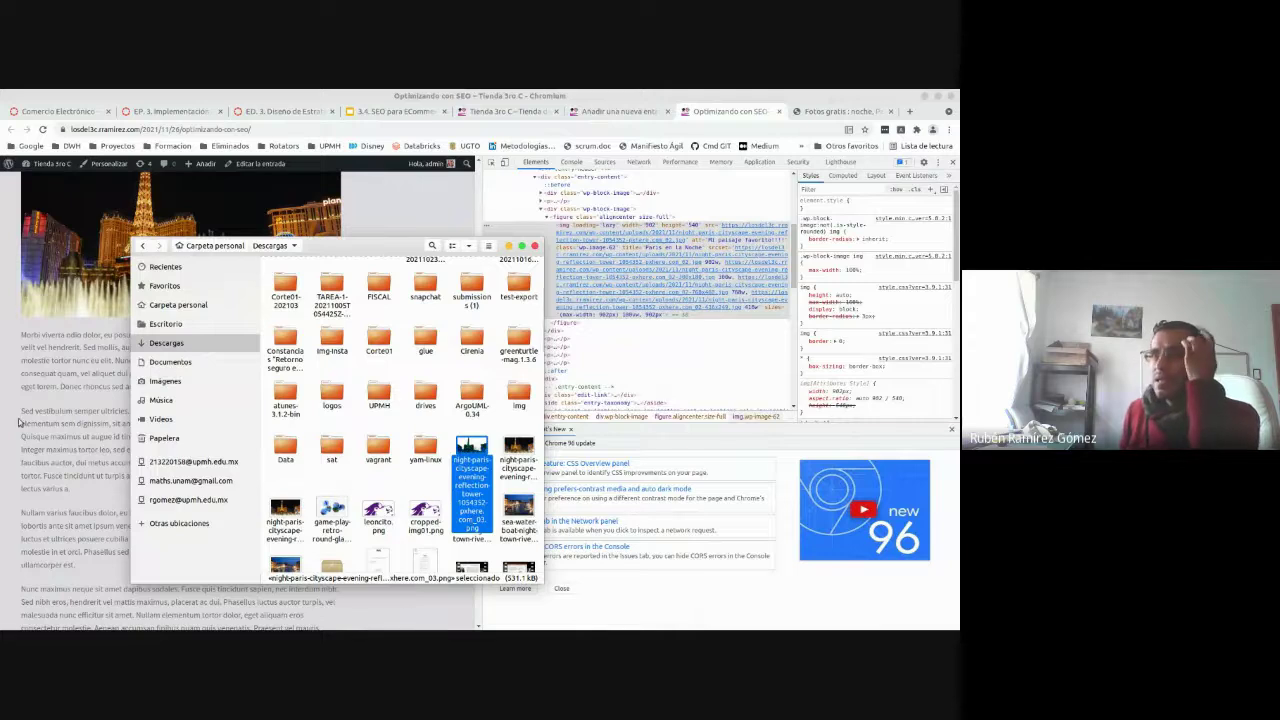
{"action": "left_click", "coordinate": [86, 388]}
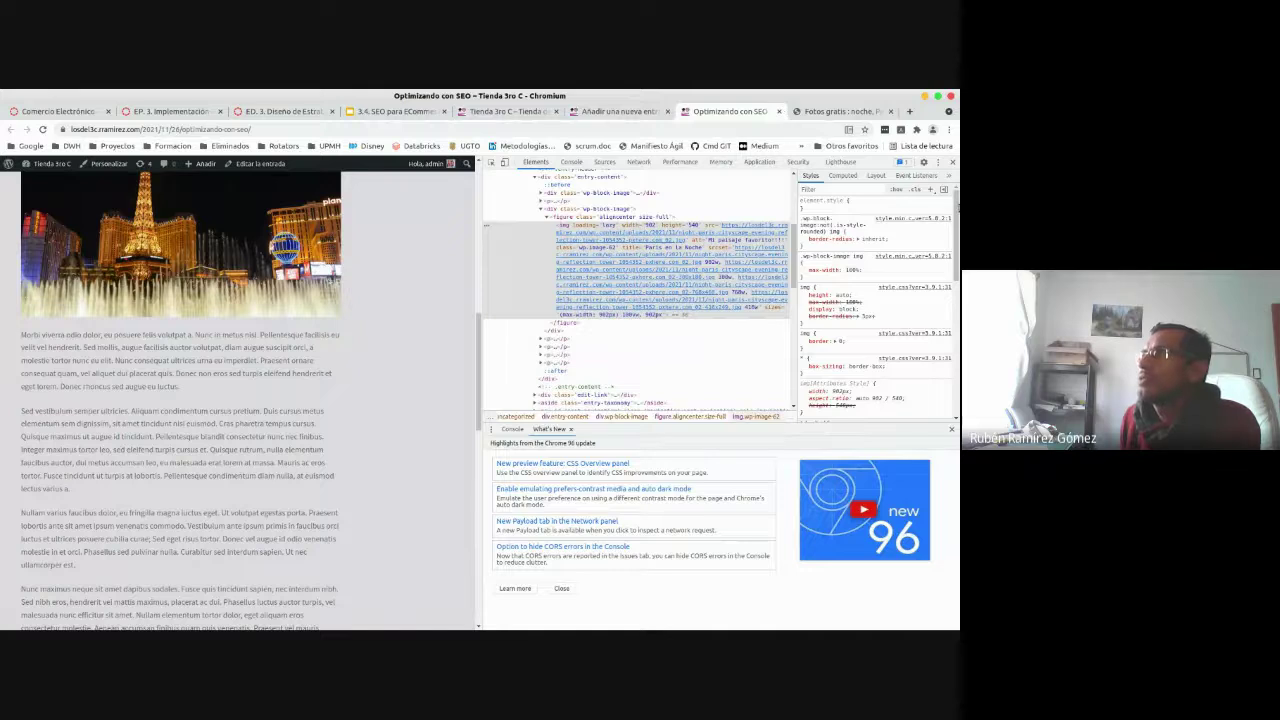
{"action": "left_click", "coordinate": [951, 162]}
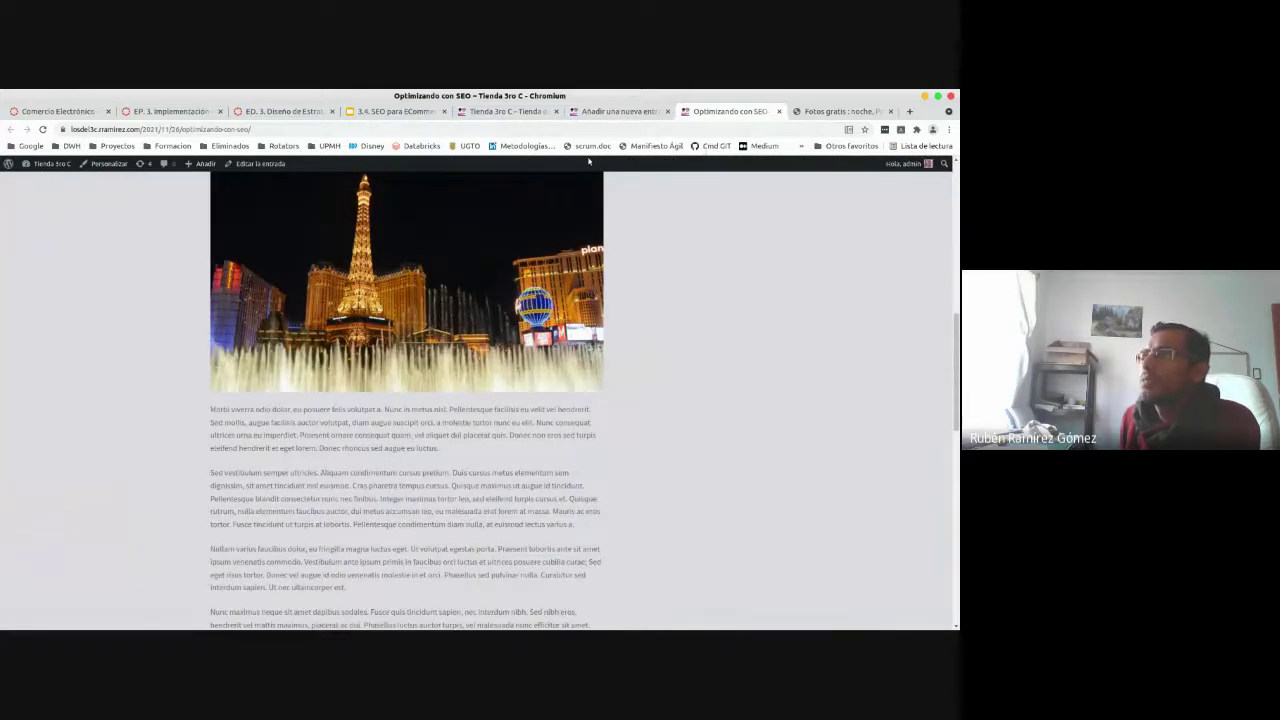
- Insert a Columns block with three equal columns below the Morbi viverra paragraph
{"action": "left_click", "coordinate": [618, 111]}
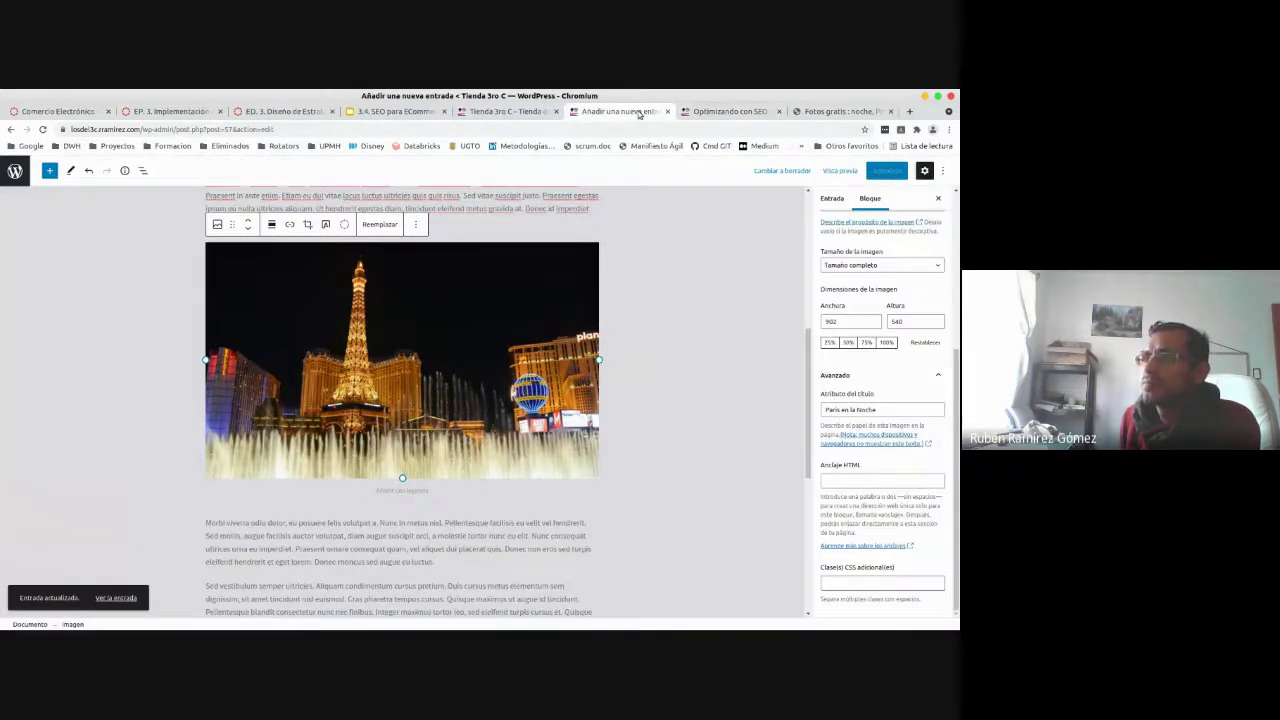
{"action": "key", "text": "ctrl+a"}
{"action": "left_click", "coordinate": [467, 563]}
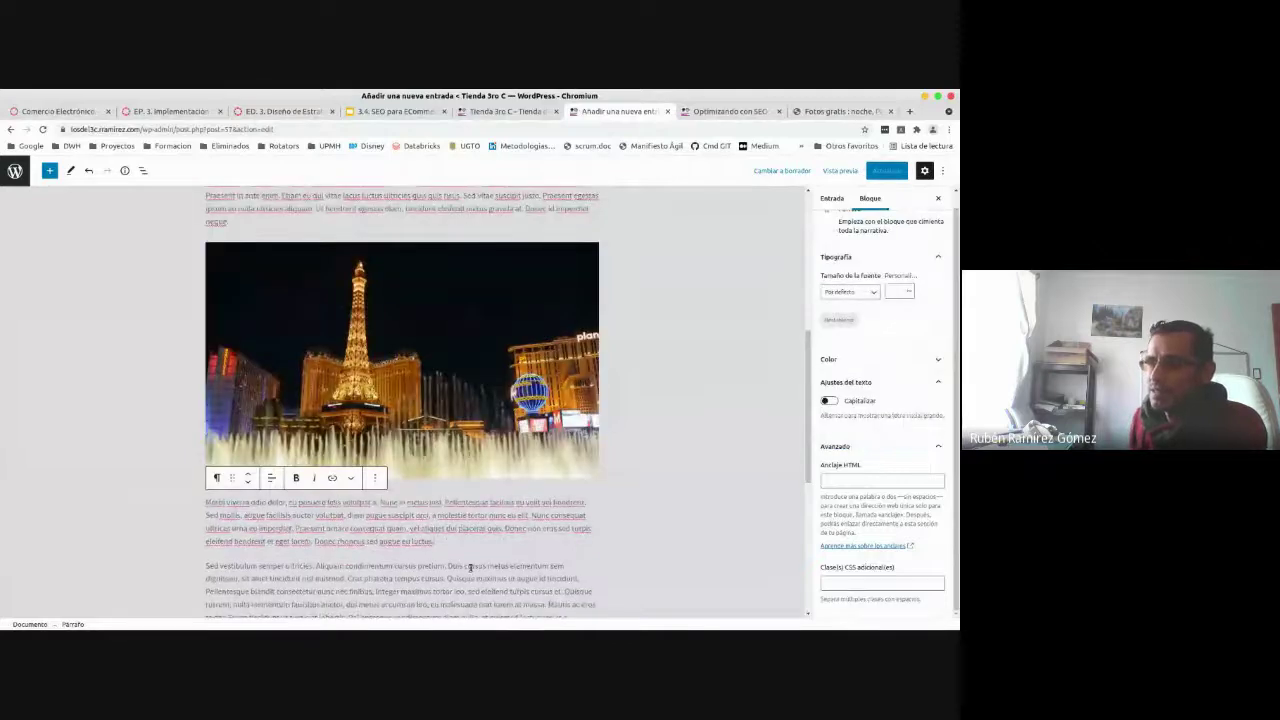
{"action": "key", "text": "Return"}
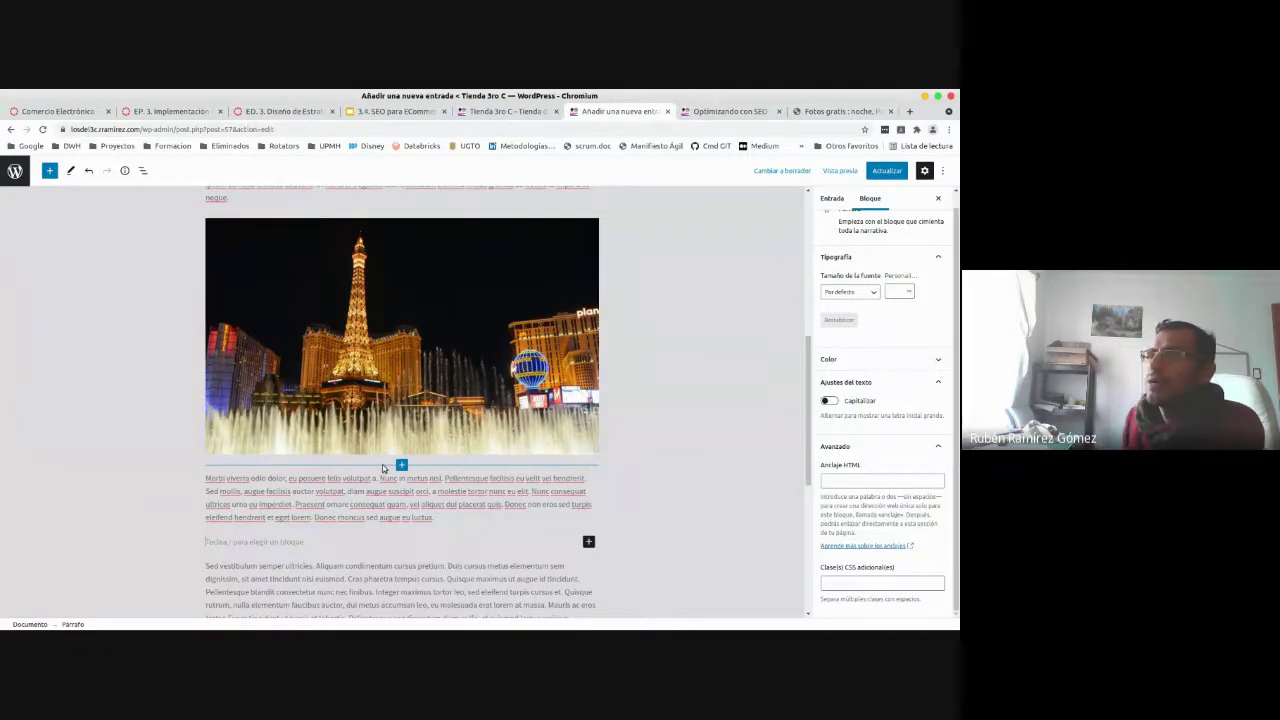
{"action": "left_click", "coordinate": [588, 541]}
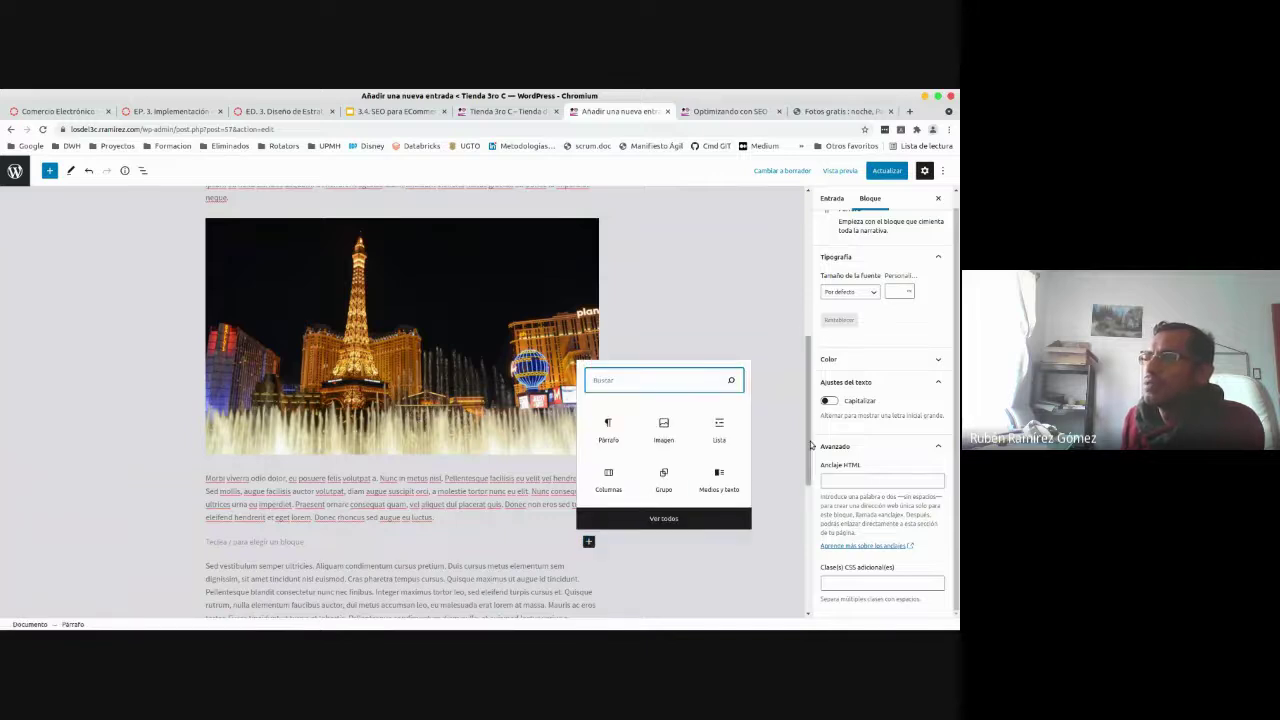
{"action": "left_click", "coordinate": [609, 487]}
{"action": "left_click", "coordinate": [609, 487]}
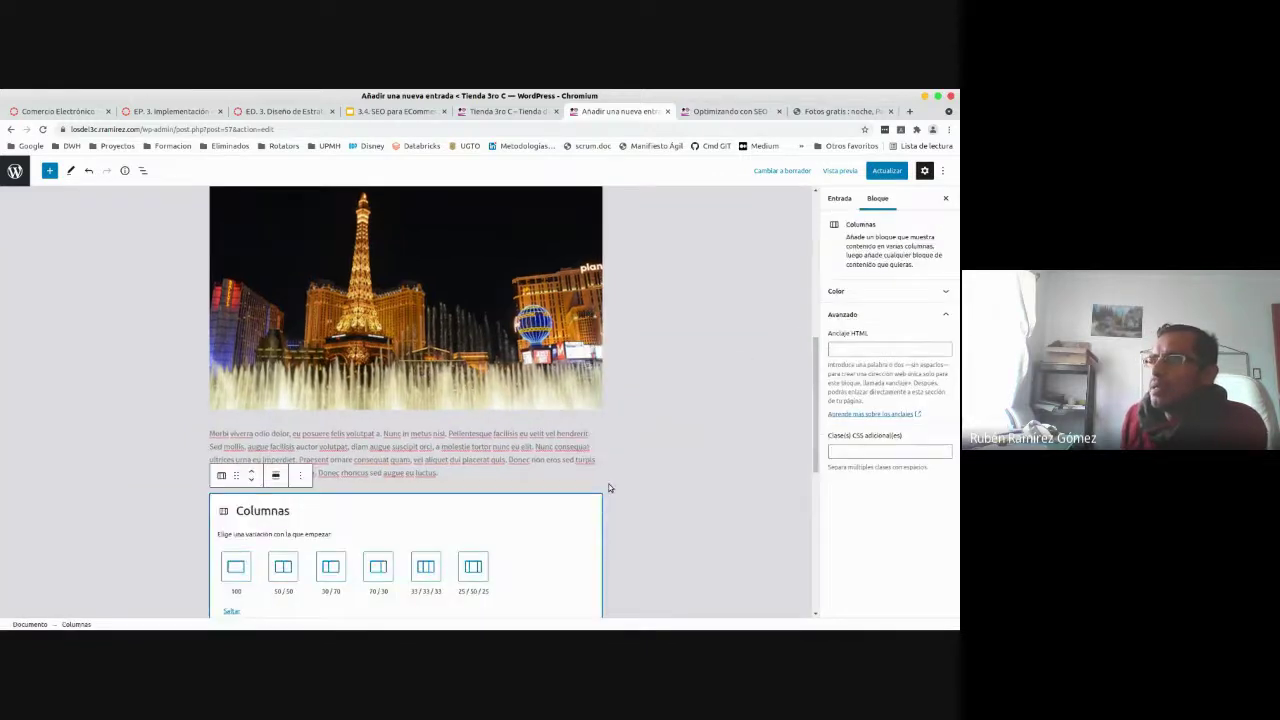
{"action": "scroll", "coordinate": [683, 466], "scroll_direction": "down", "scroll_amount": 2}
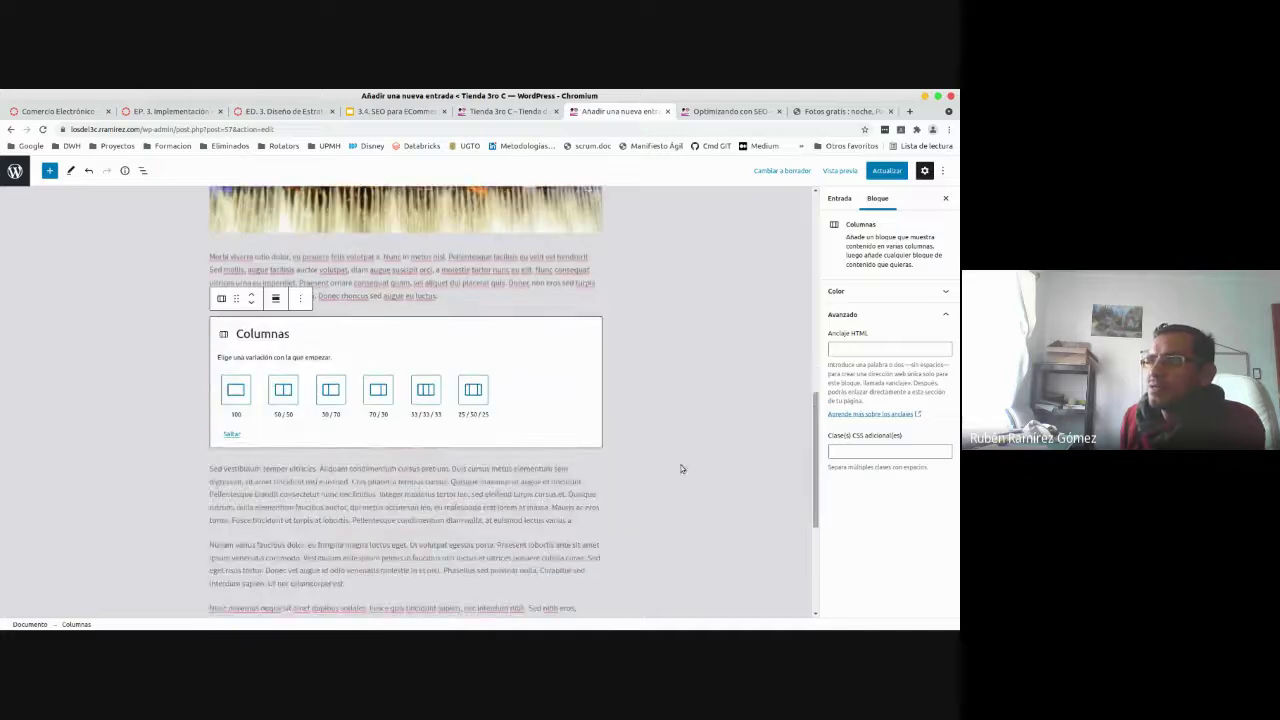
{"action": "left_click", "coordinate": [424, 392]}
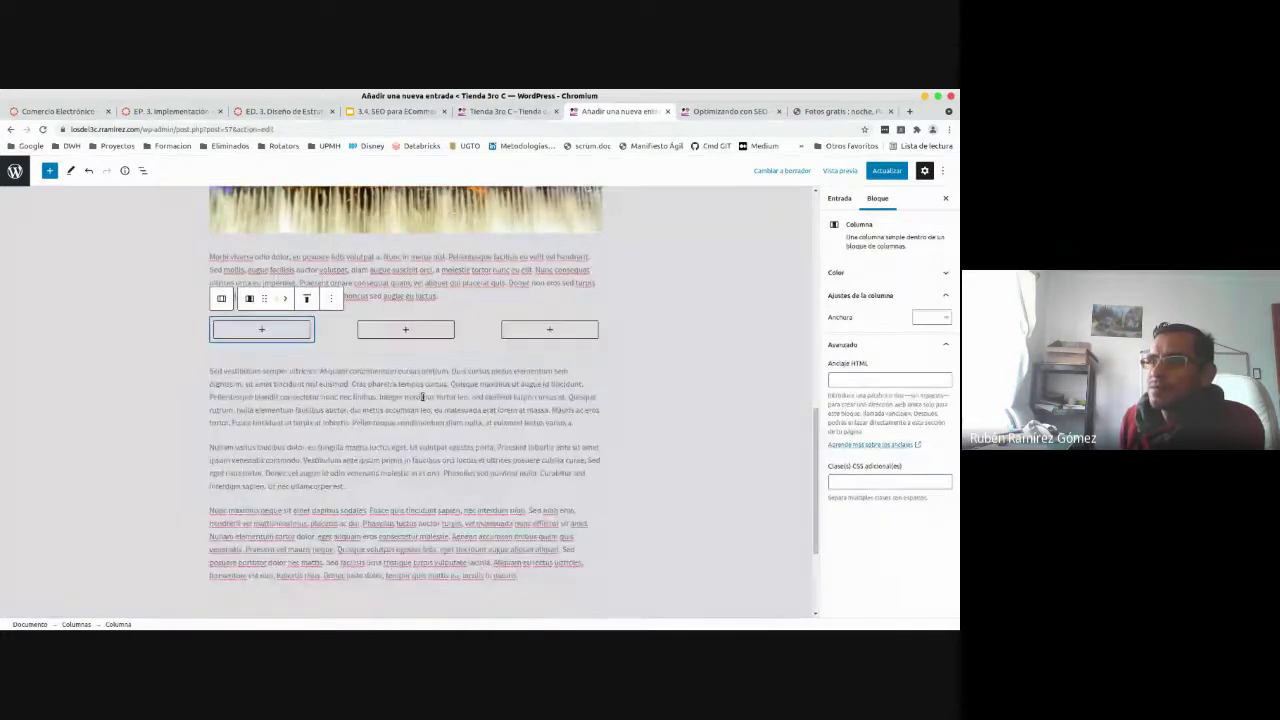
- Add another Columns block using the single full-width 100 layout
{"action": "left_click", "coordinate": [419, 343]}
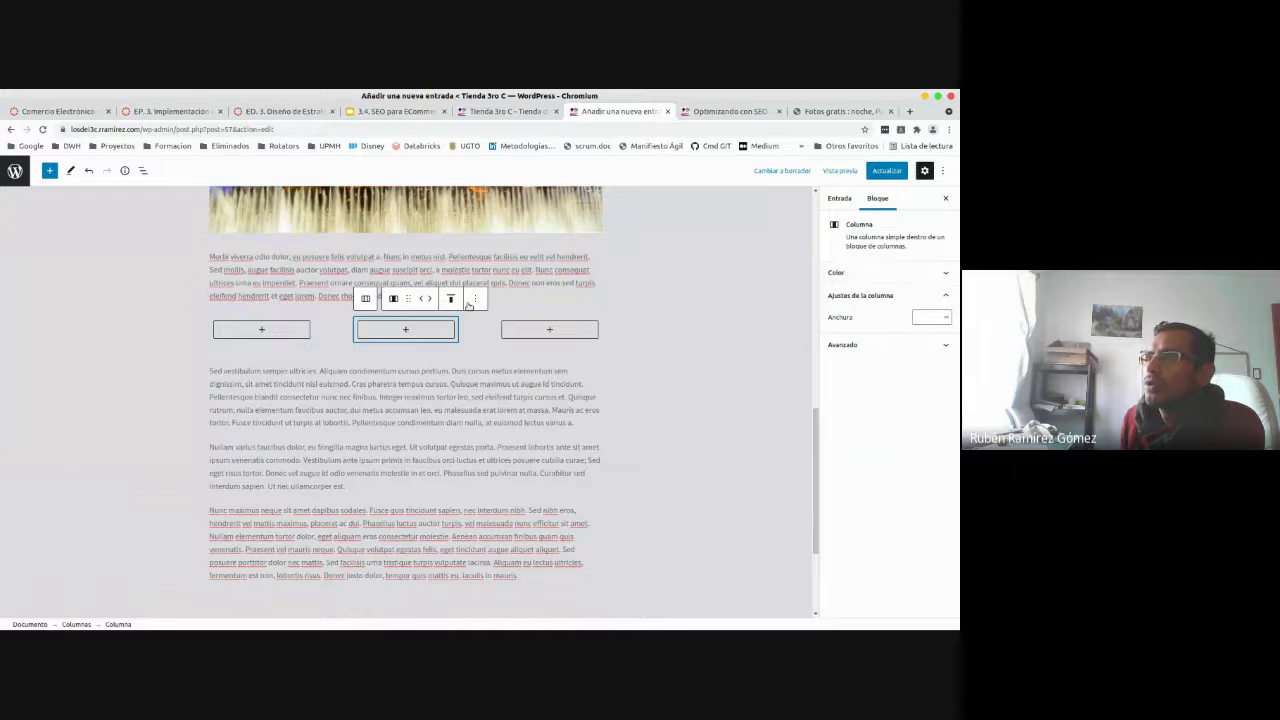
{"action": "left_click", "coordinate": [407, 355]}
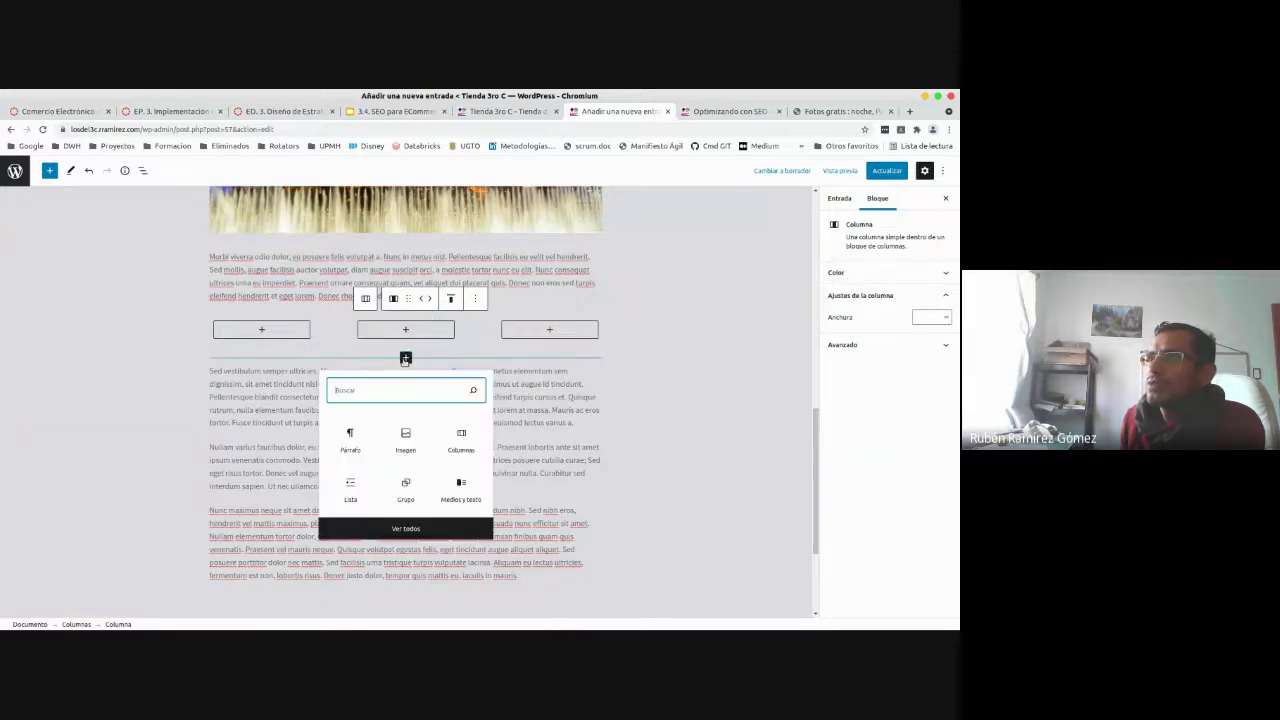
{"action": "left_click", "coordinate": [452, 434]}
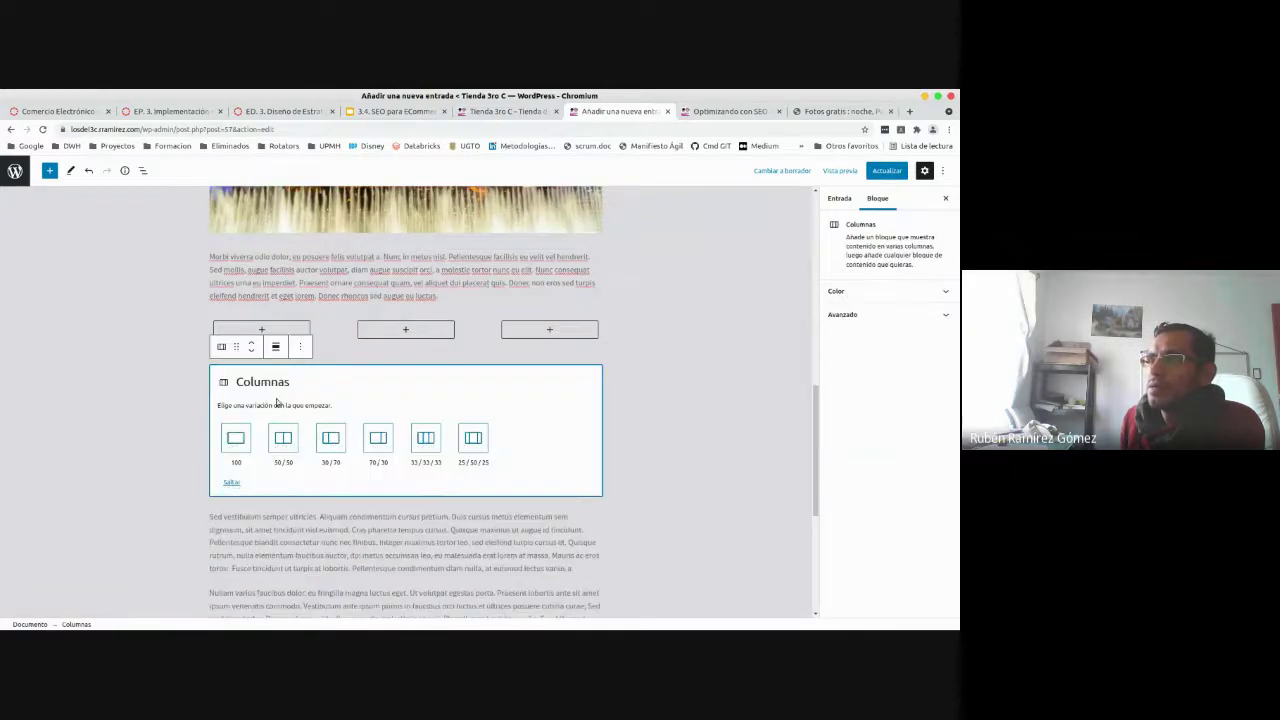
{"action": "left_click", "coordinate": [248, 437]}
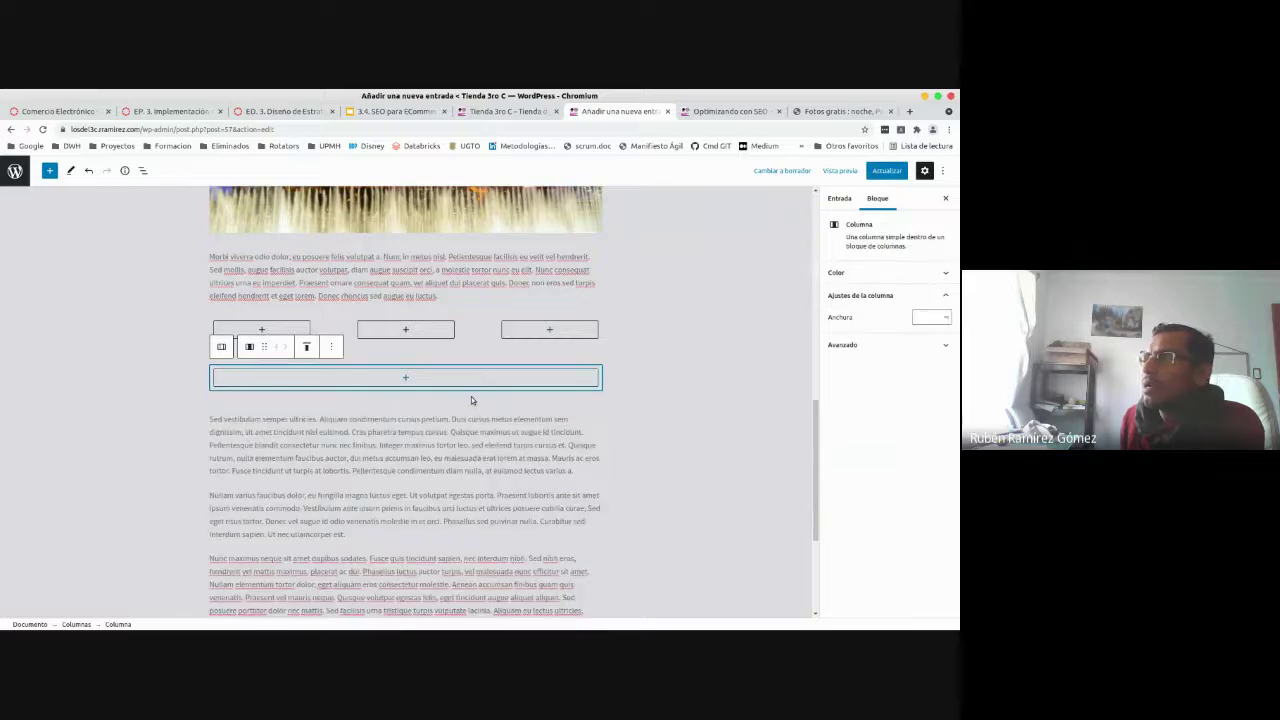
- Delete the old three-column block via Eliminar bloque, leaving the single-column block selected
{"action": "left_click", "coordinate": [550, 350]}
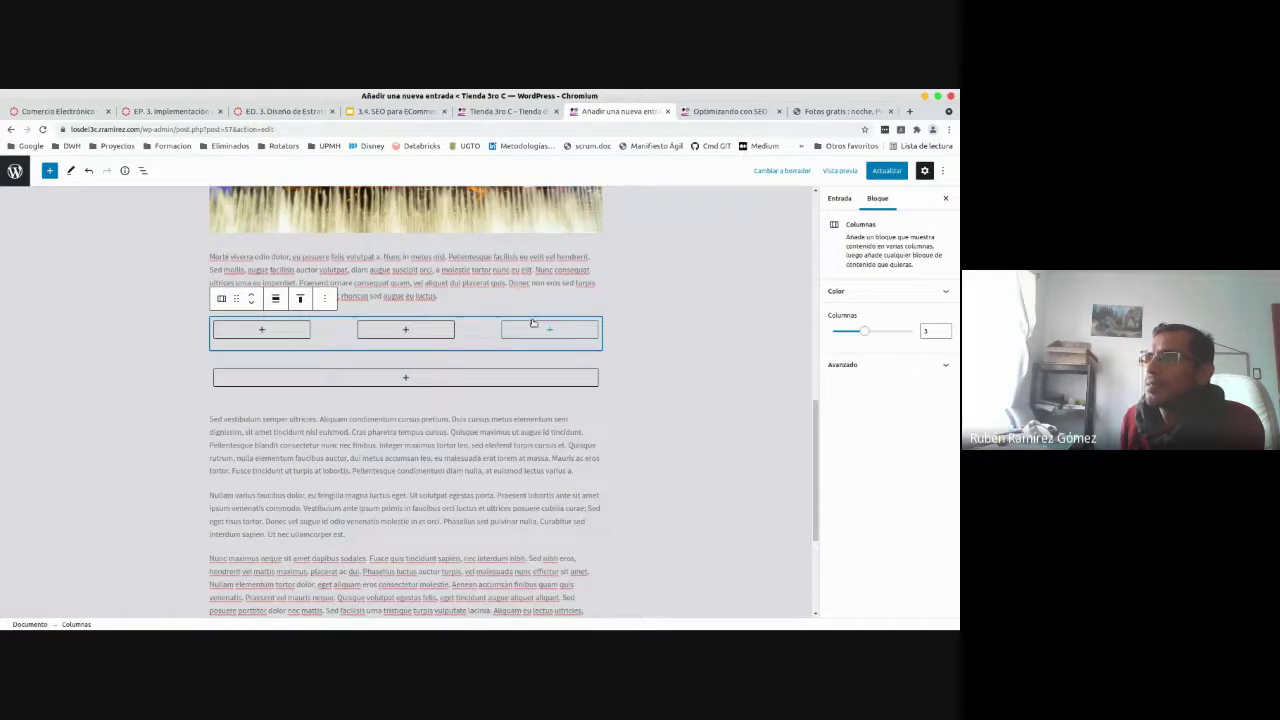
{"action": "left_click", "coordinate": [325, 299]}
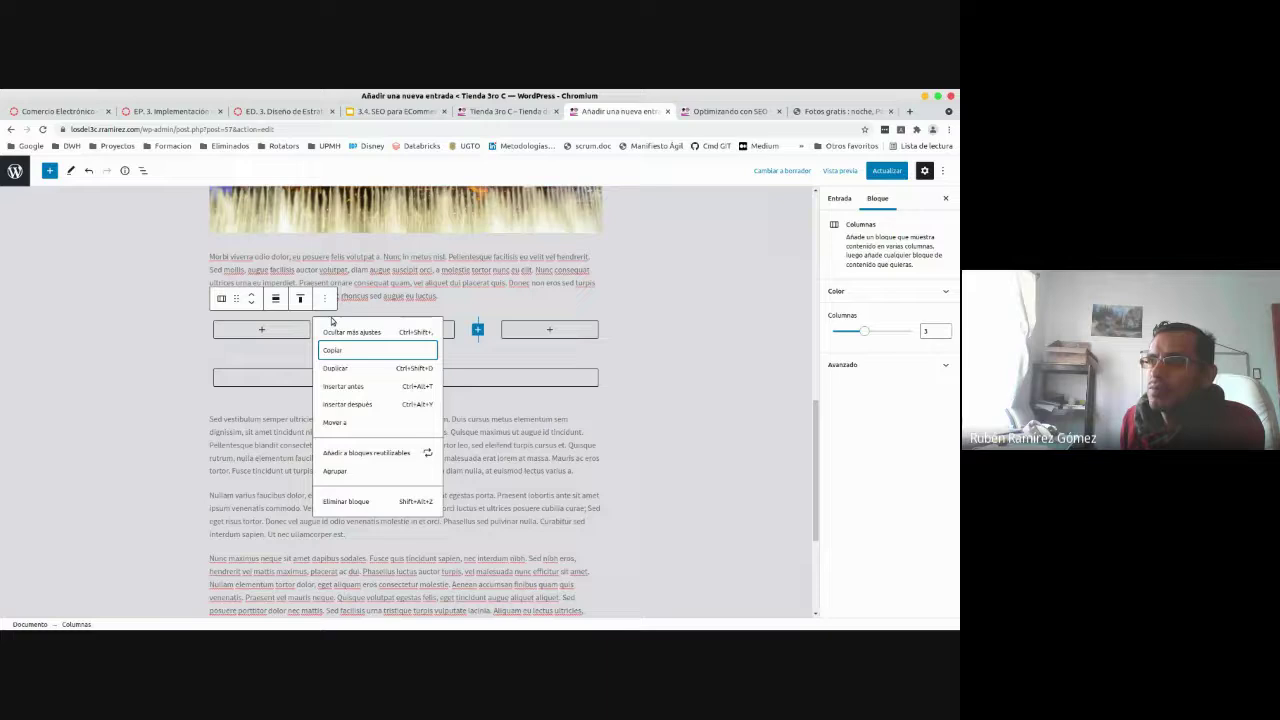
{"action": "left_click", "coordinate": [345, 501]}
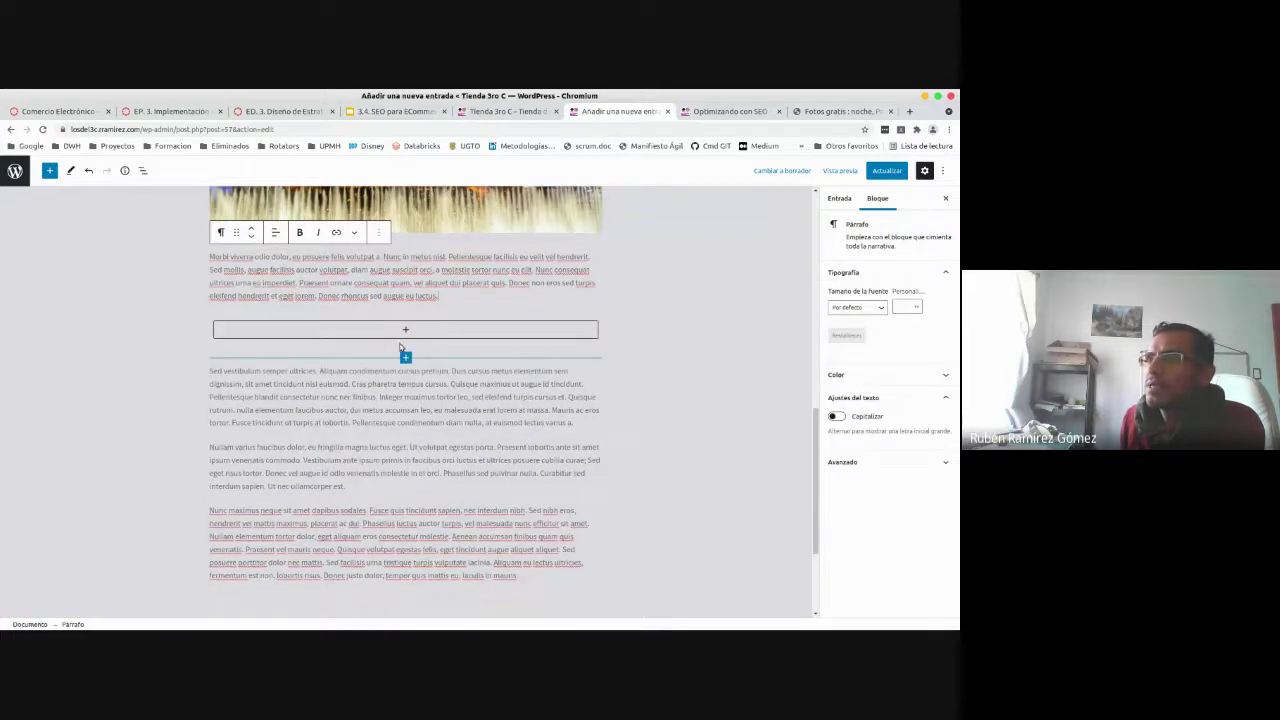
{"action": "left_click", "coordinate": [400, 347]}
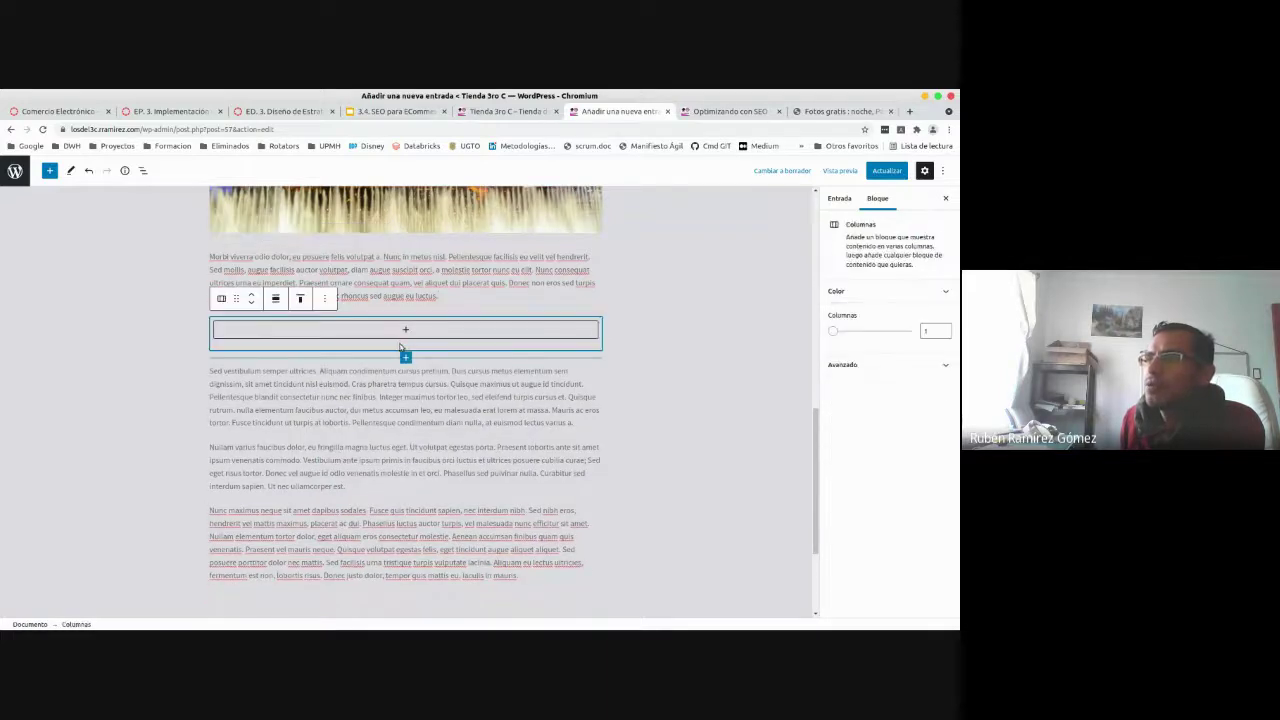
- Give the column block the orange-to-red gradient preset as its background colour
{"action": "left_click", "coordinate": [931, 292]}
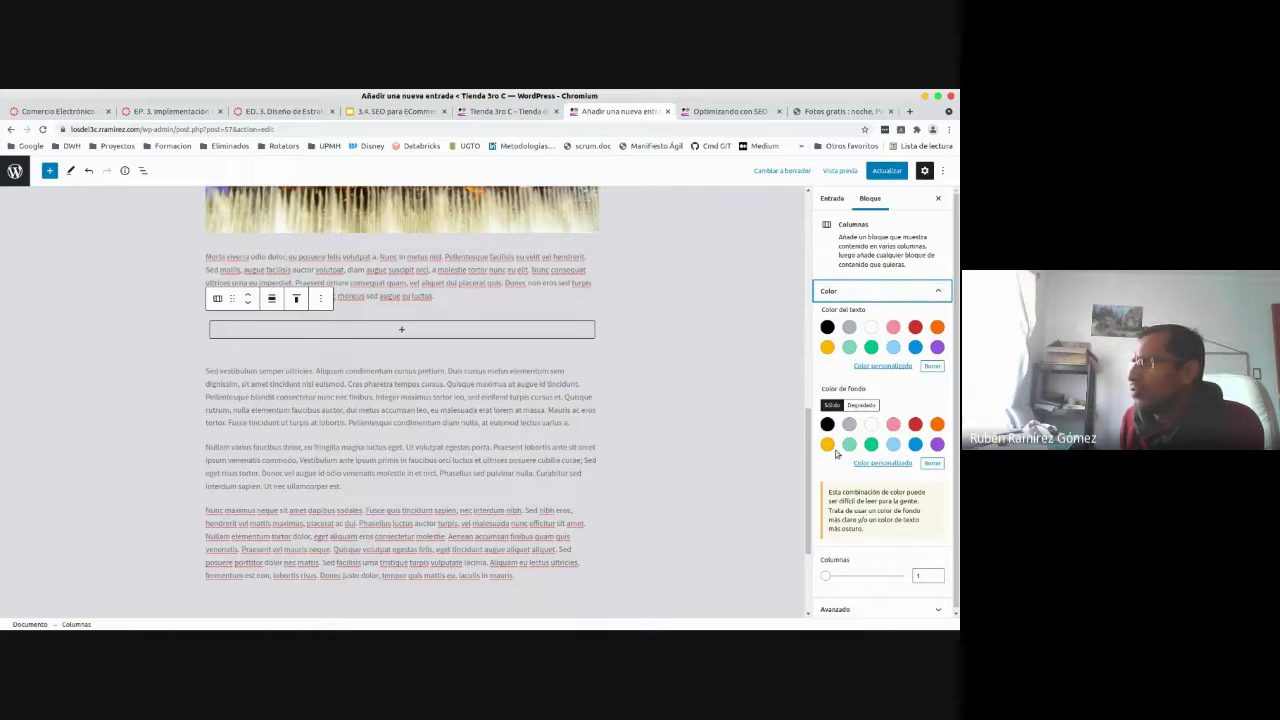
{"action": "left_click", "coordinate": [859, 406]}
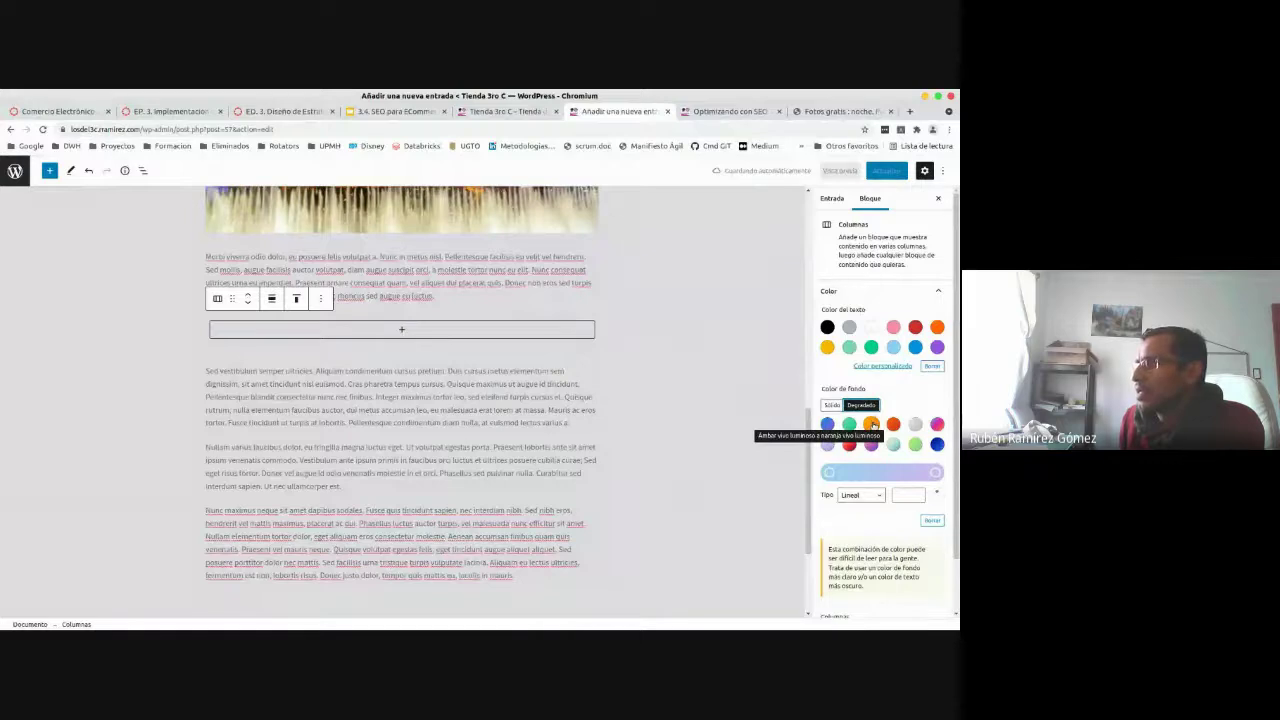
{"action": "left_click", "coordinate": [872, 424]}
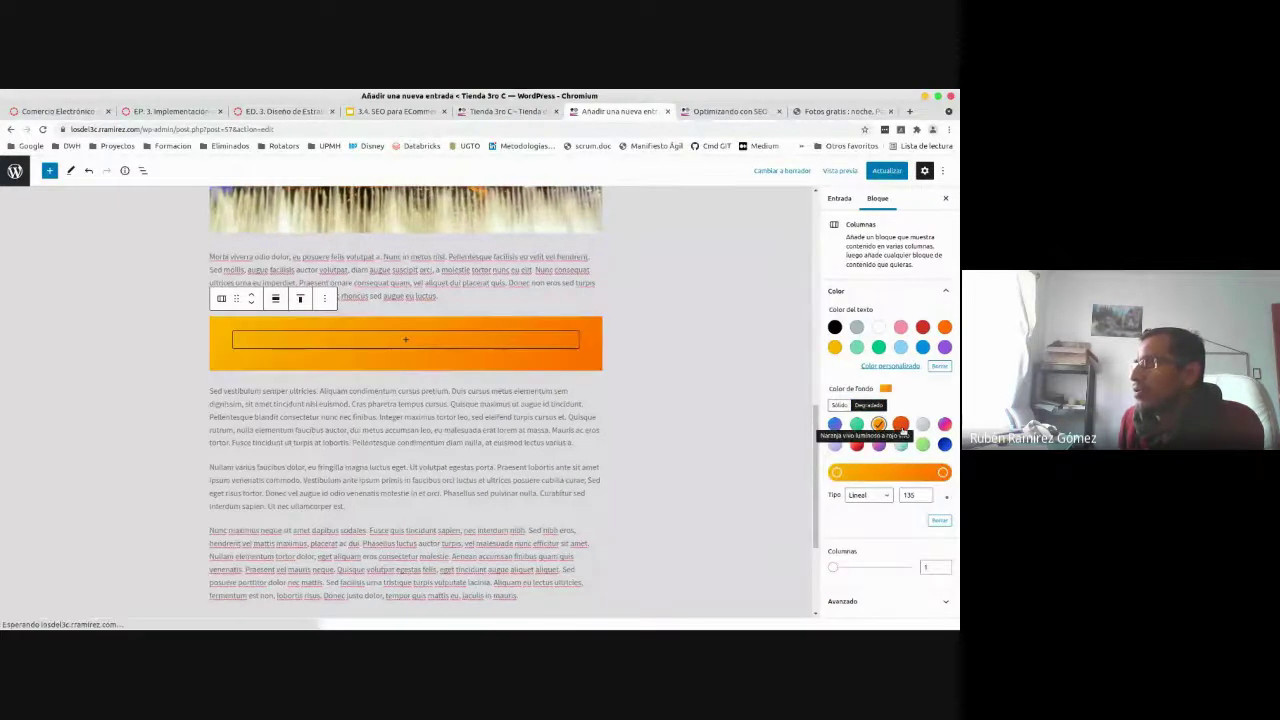
{"action": "left_click", "coordinate": [901, 425]}
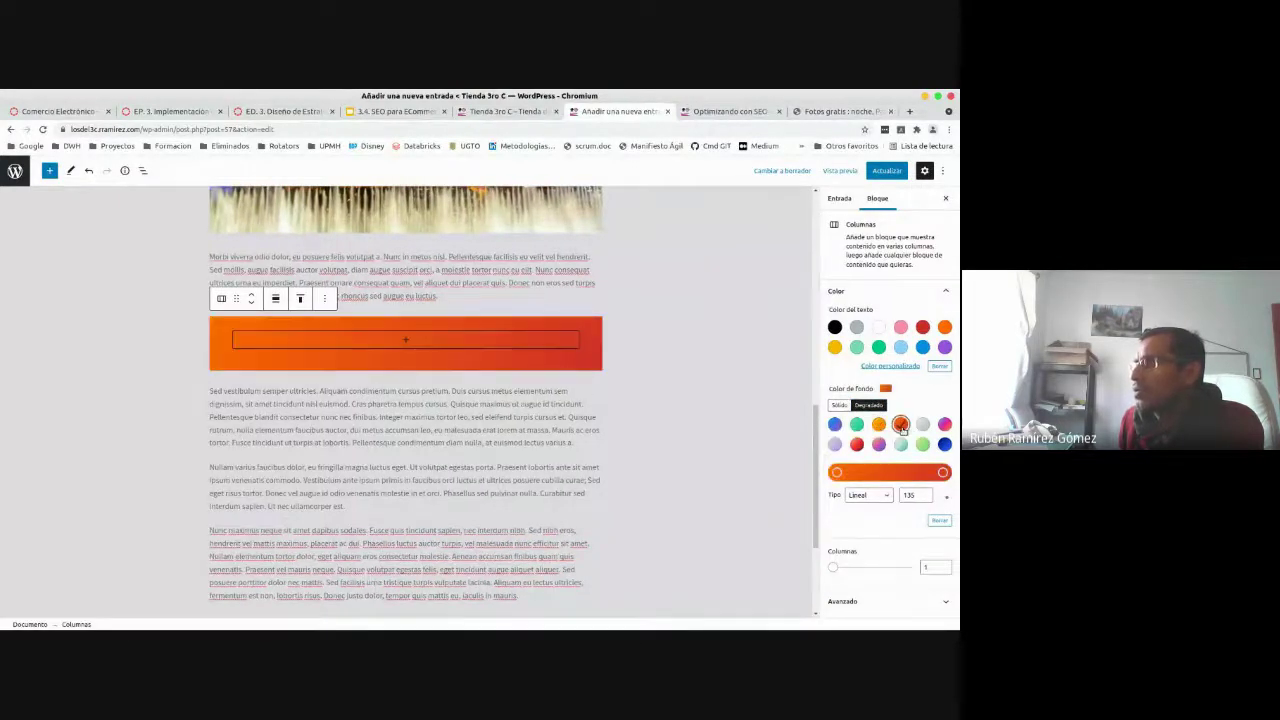
{"action": "left_click", "coordinate": [943, 472]}
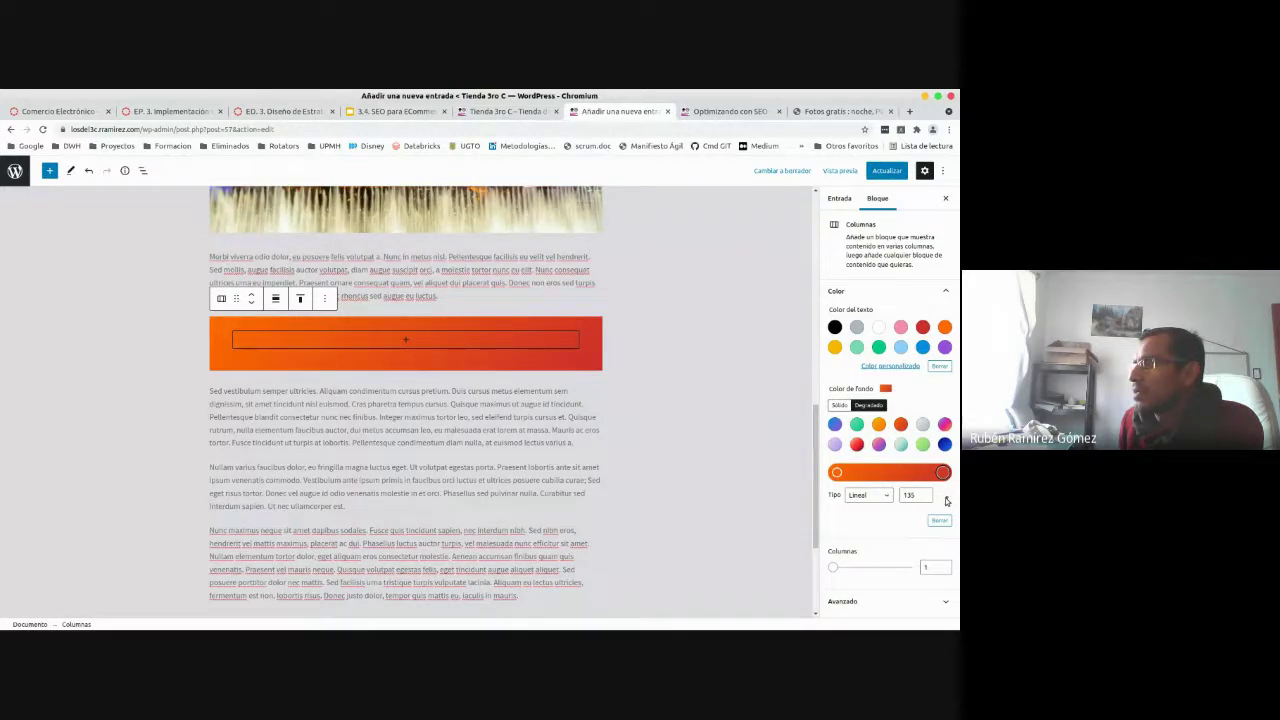
- Adjust the gradient angle, keeping the type linear, and add an Imagen block inside the column
{"action": "left_click_drag", "start_coordinate": [947, 501], "coordinate": [949, 482]}
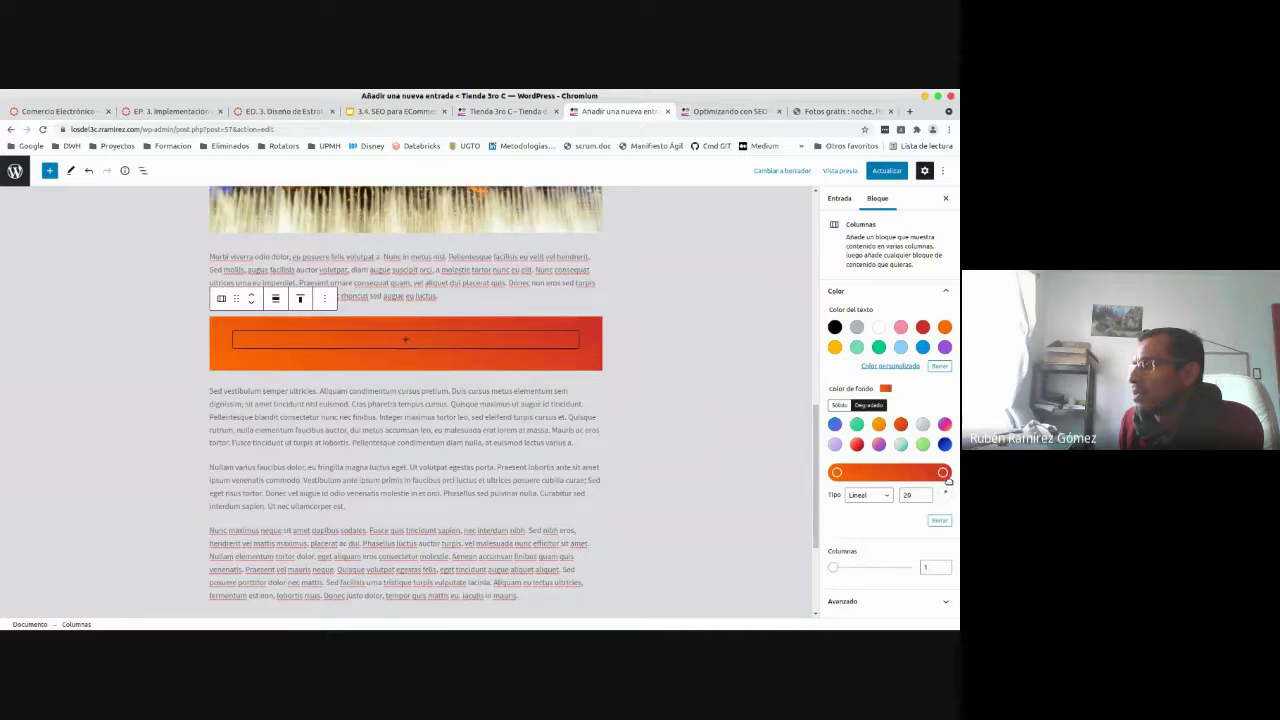
{"action": "left_click_drag", "start_coordinate": [948, 481], "coordinate": [951, 488]}
{"action": "left_click", "coordinate": [885, 497]}
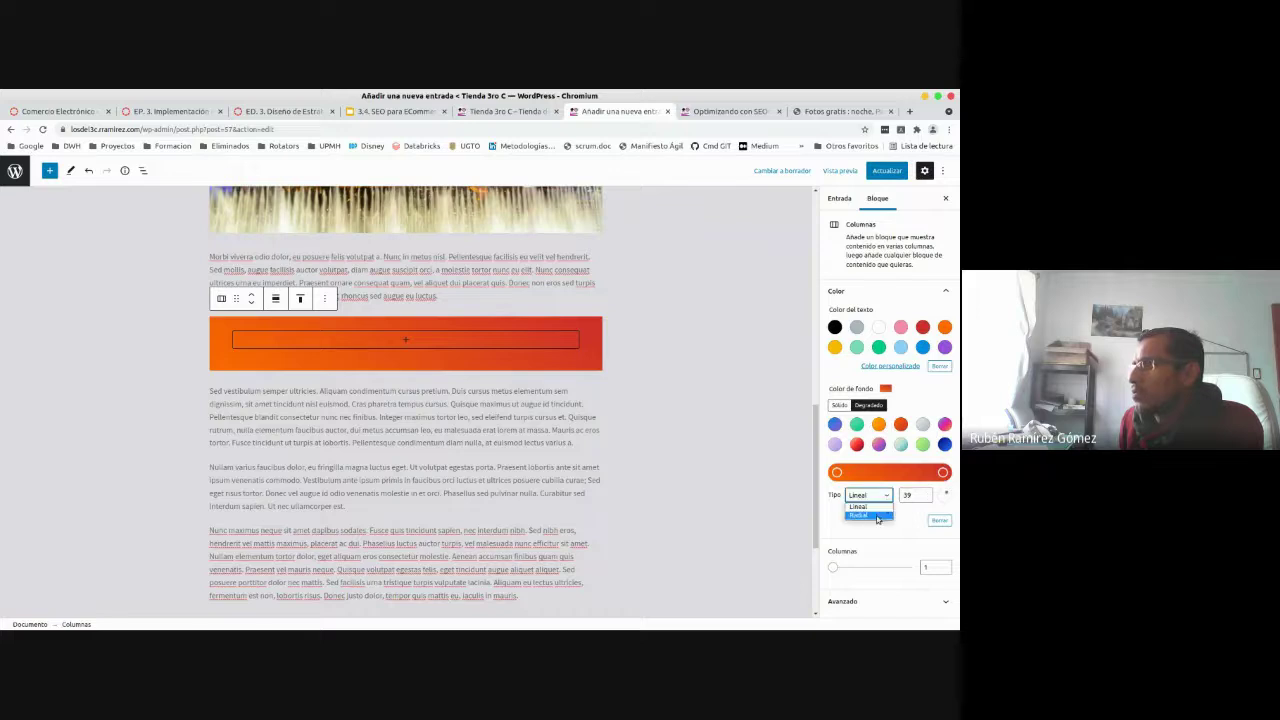
{"action": "left_click", "coordinate": [882, 515]}
{"action": "left_click", "coordinate": [885, 497]}
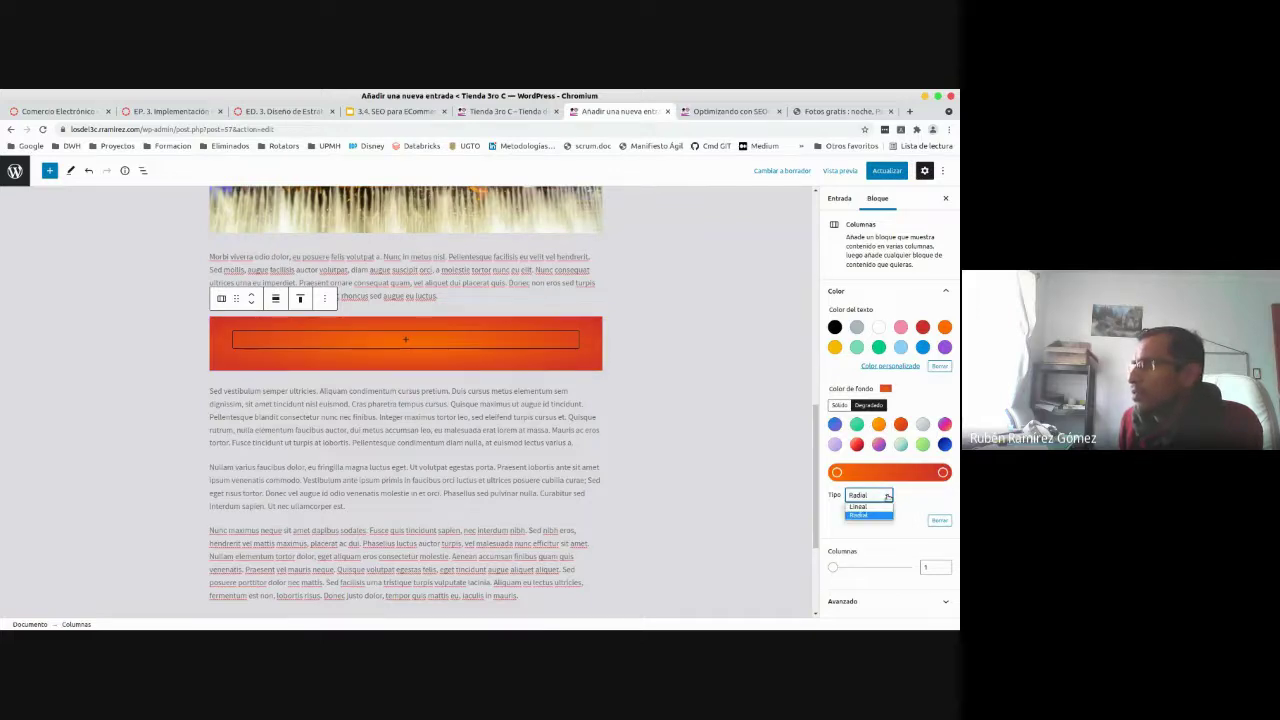
{"action": "left_click", "coordinate": [880, 505]}
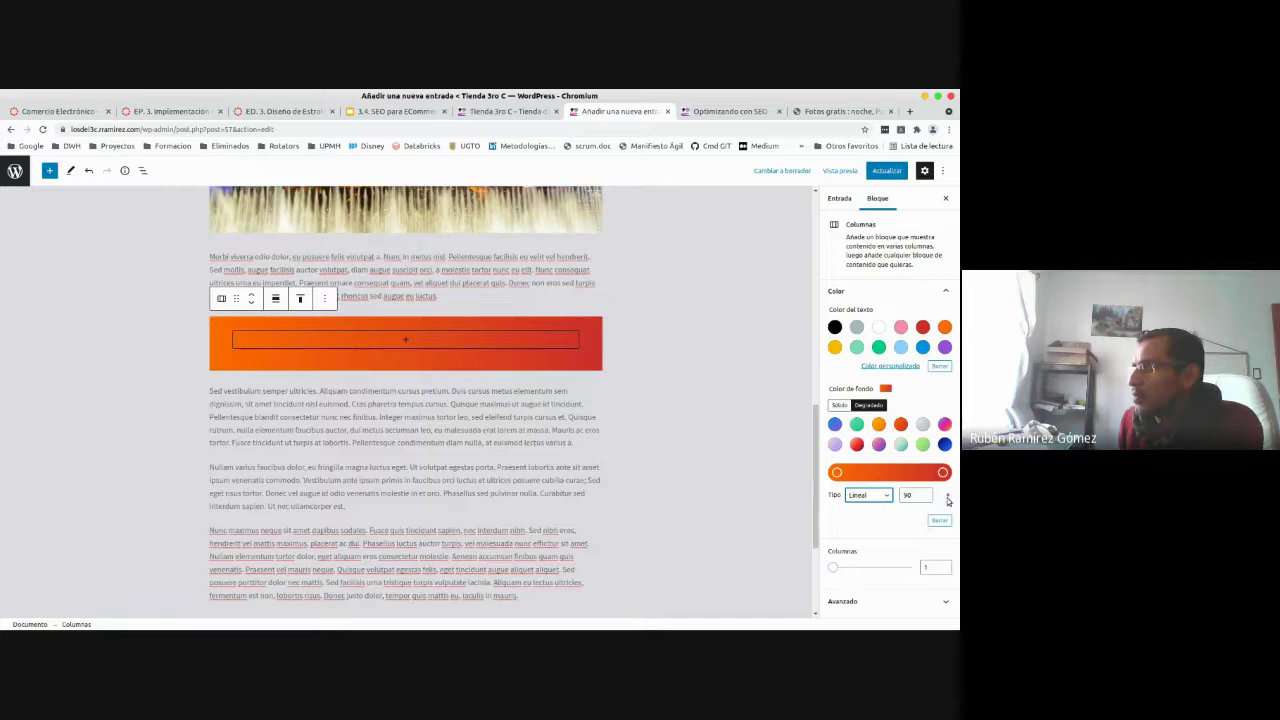
{"action": "left_click_drag", "start_coordinate": [949, 500], "coordinate": [950, 488]}
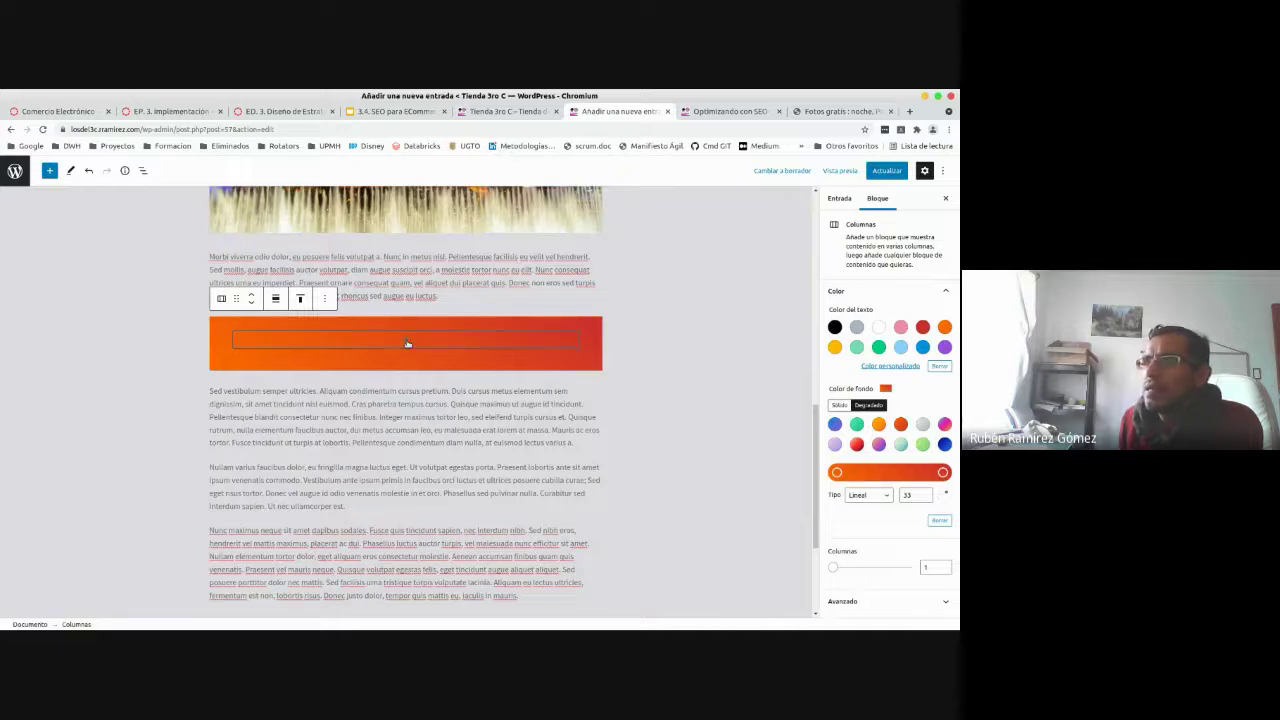
{"action": "left_click", "coordinate": [407, 343]}
{"action": "left_click", "coordinate": [407, 341]}
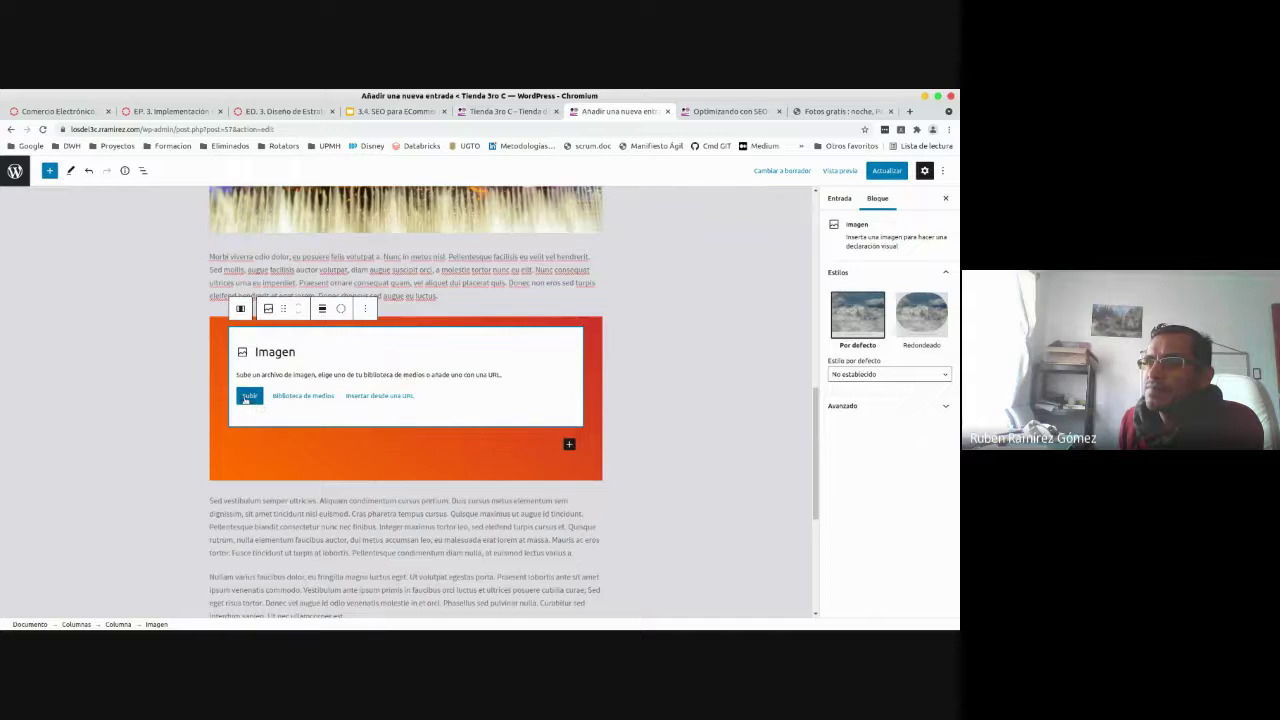
- Upload night-paris-cityscape _03.png from Descargas into the Image block, then deselect it
{"action": "left_click", "coordinate": [248, 396]}
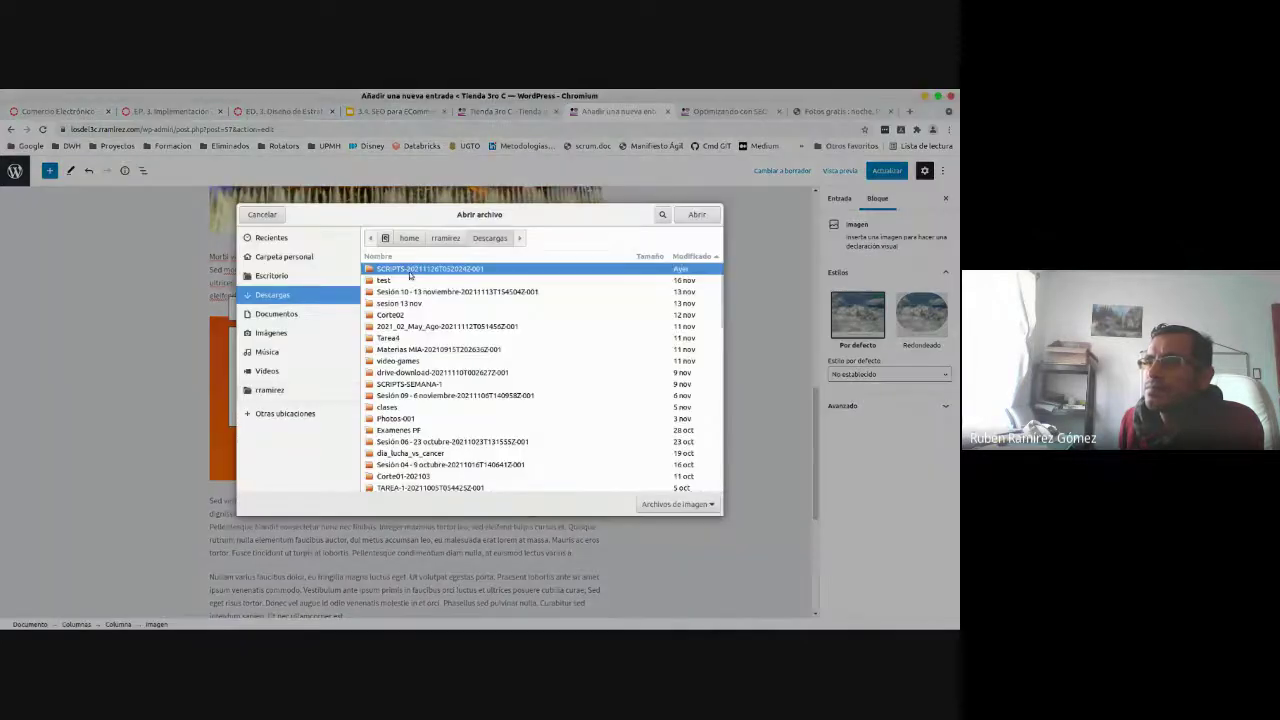
{"action": "scroll", "coordinate": [719, 300], "scroll_direction": "down", "scroll_amount": 15}
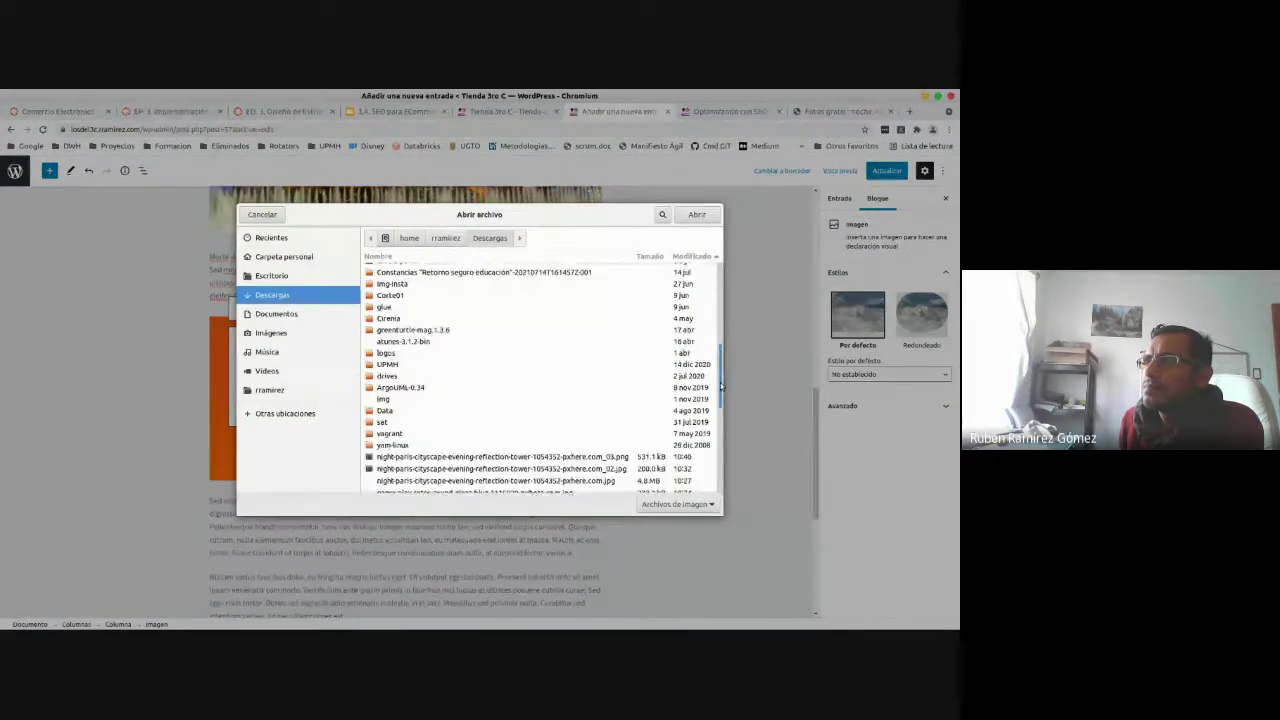
{"action": "left_click", "coordinate": [600, 338]}
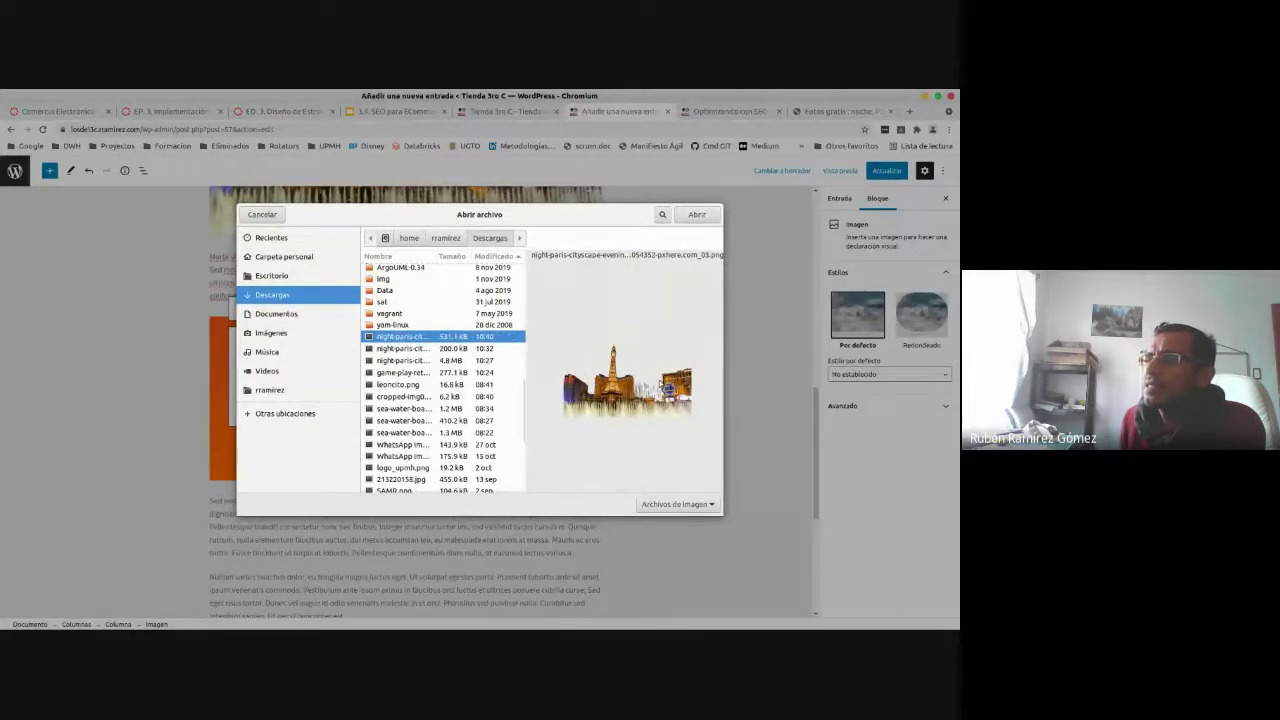
{"action": "left_click", "coordinate": [694, 214]}
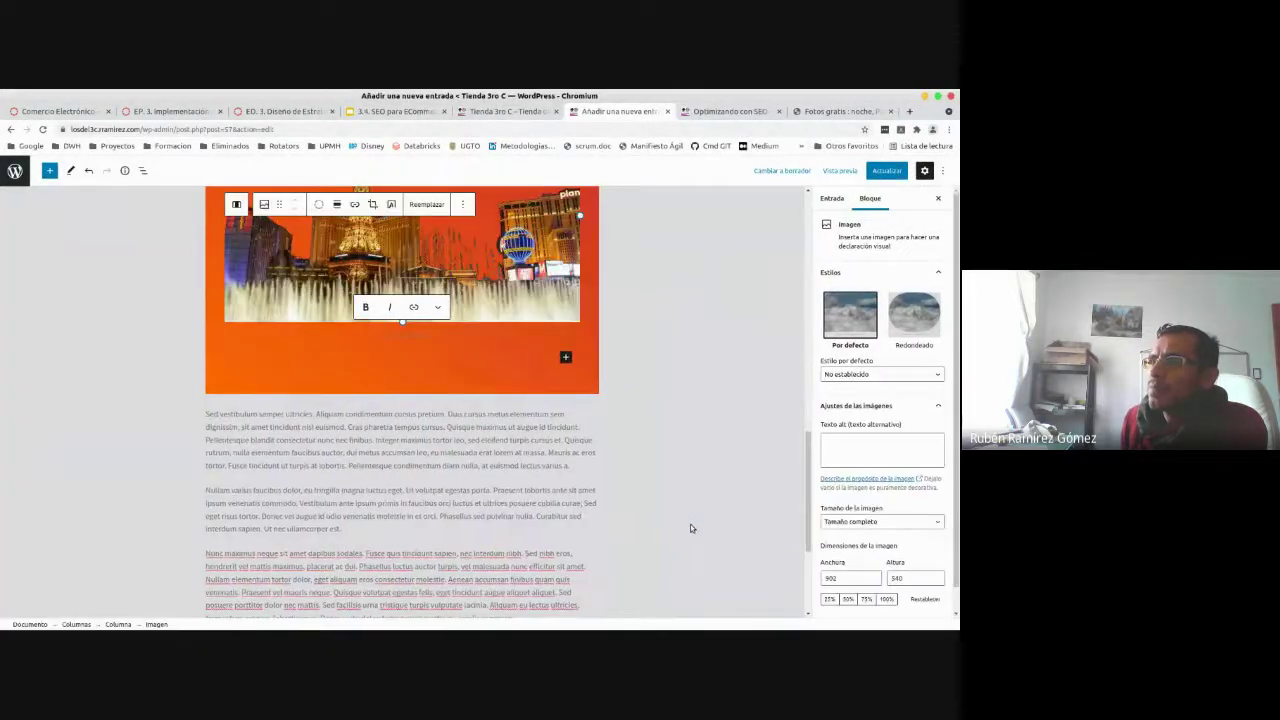
{"action": "left_click_drag", "start_coordinate": [808, 468], "coordinate": [808, 412]}
{"action": "left_click", "coordinate": [144, 394]}
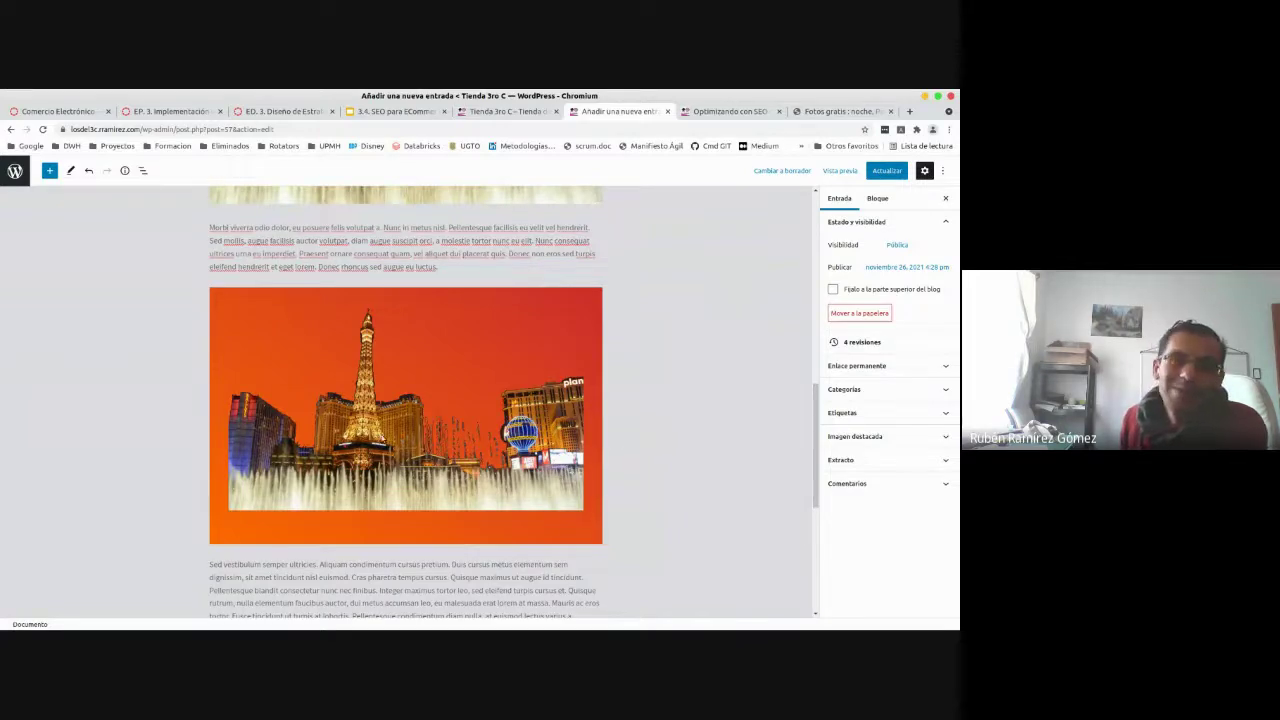
- Update the post, then reload the live page to view the skyline PNG on the orange gradient
{"action": "left_click", "coordinate": [888, 172]}
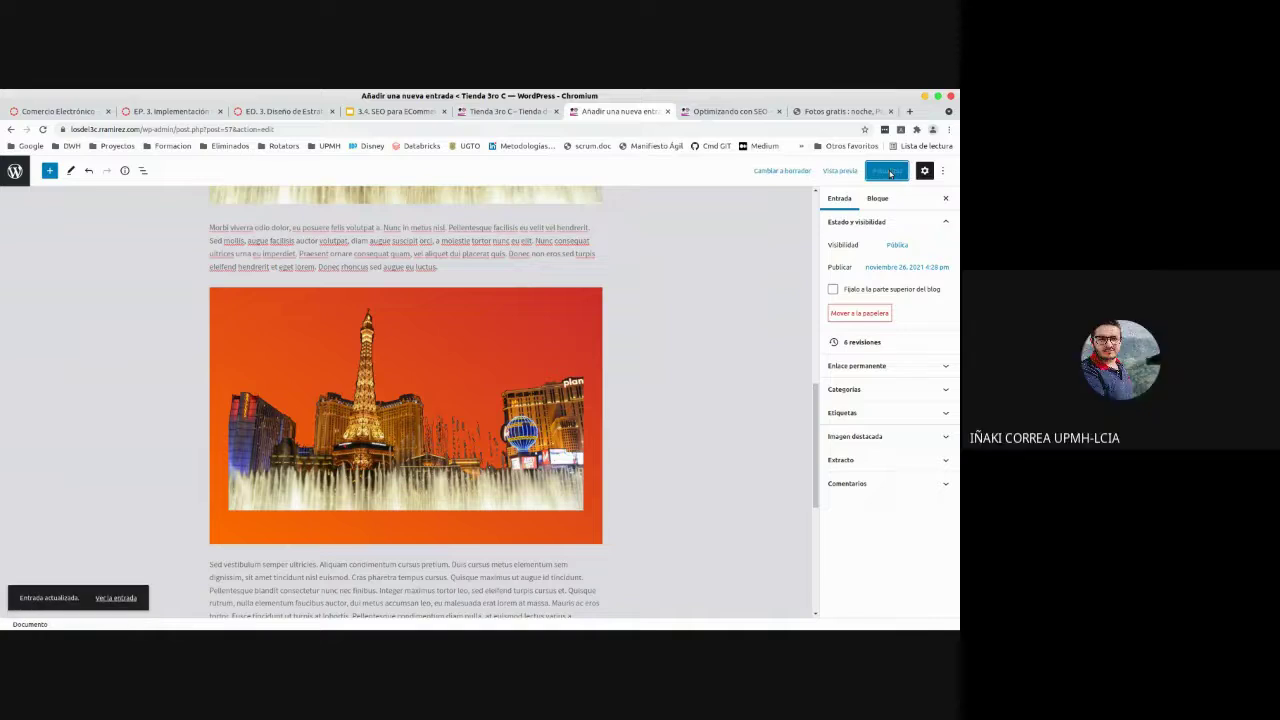
{"action": "left_click", "coordinate": [703, 114]}
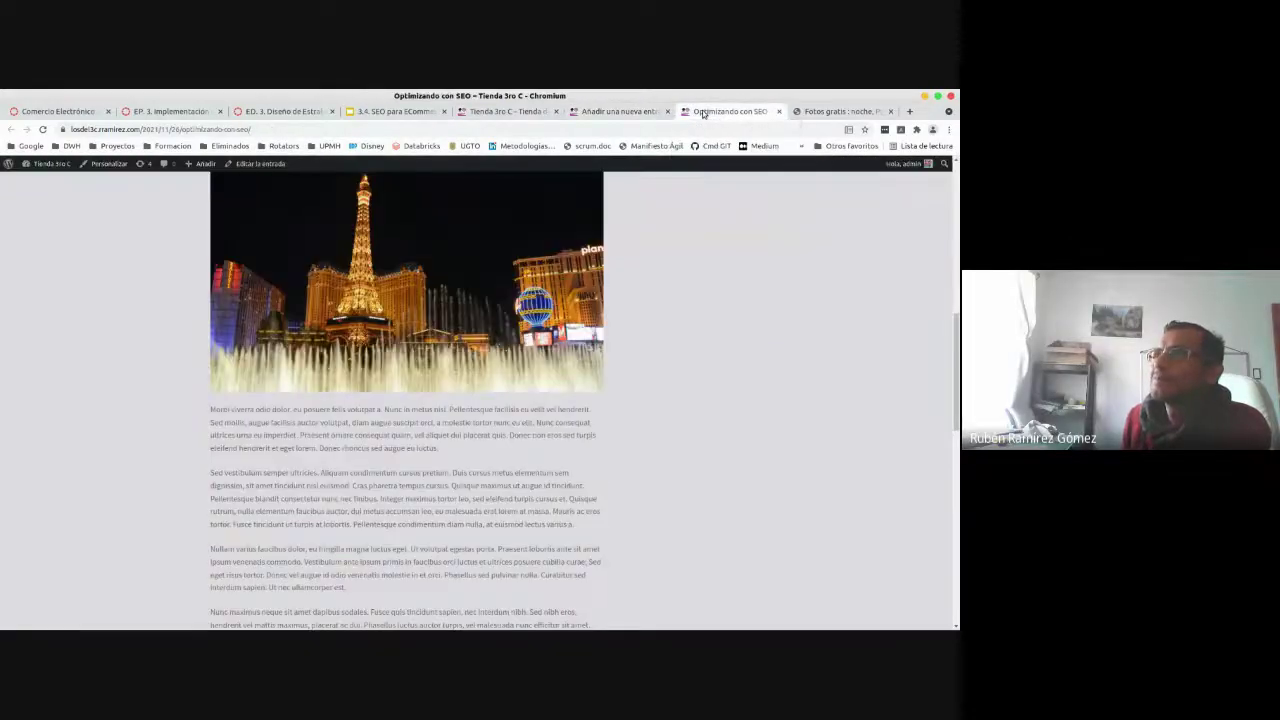
{"action": "left_click", "coordinate": [42, 130]}
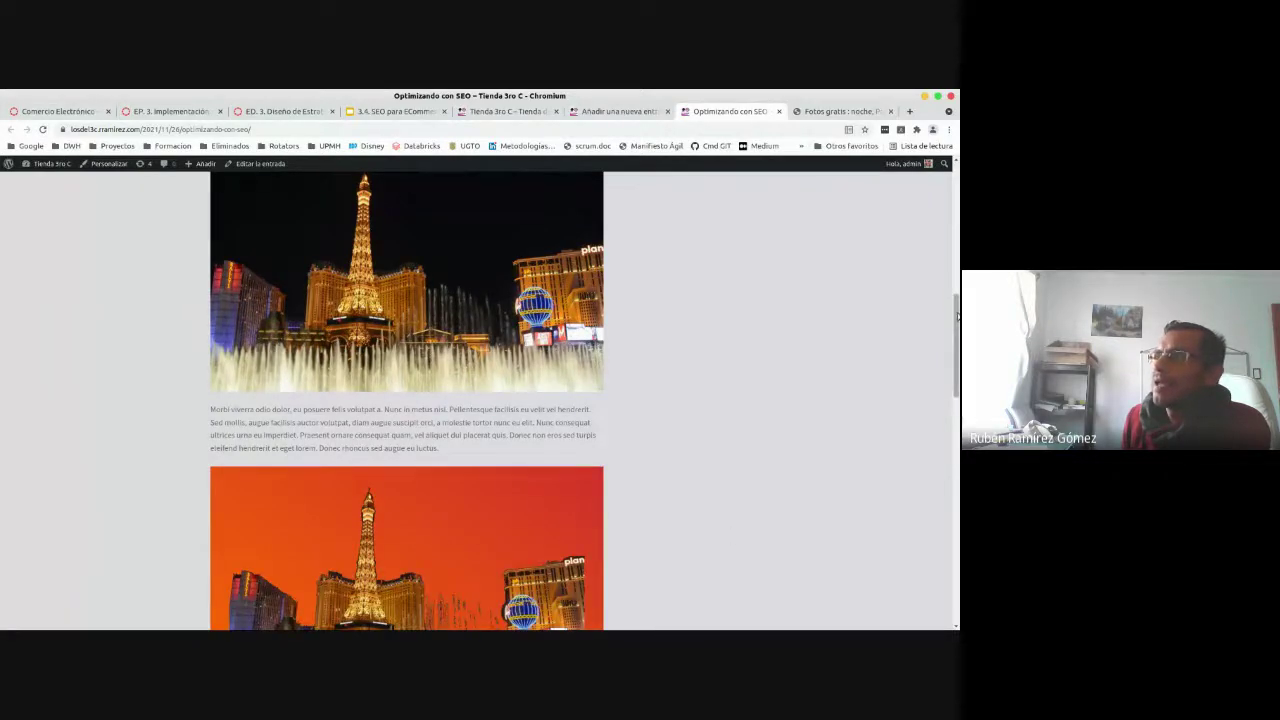
{"action": "scroll", "coordinate": [957, 316], "scroll_direction": "down", "scroll_amount": 2}
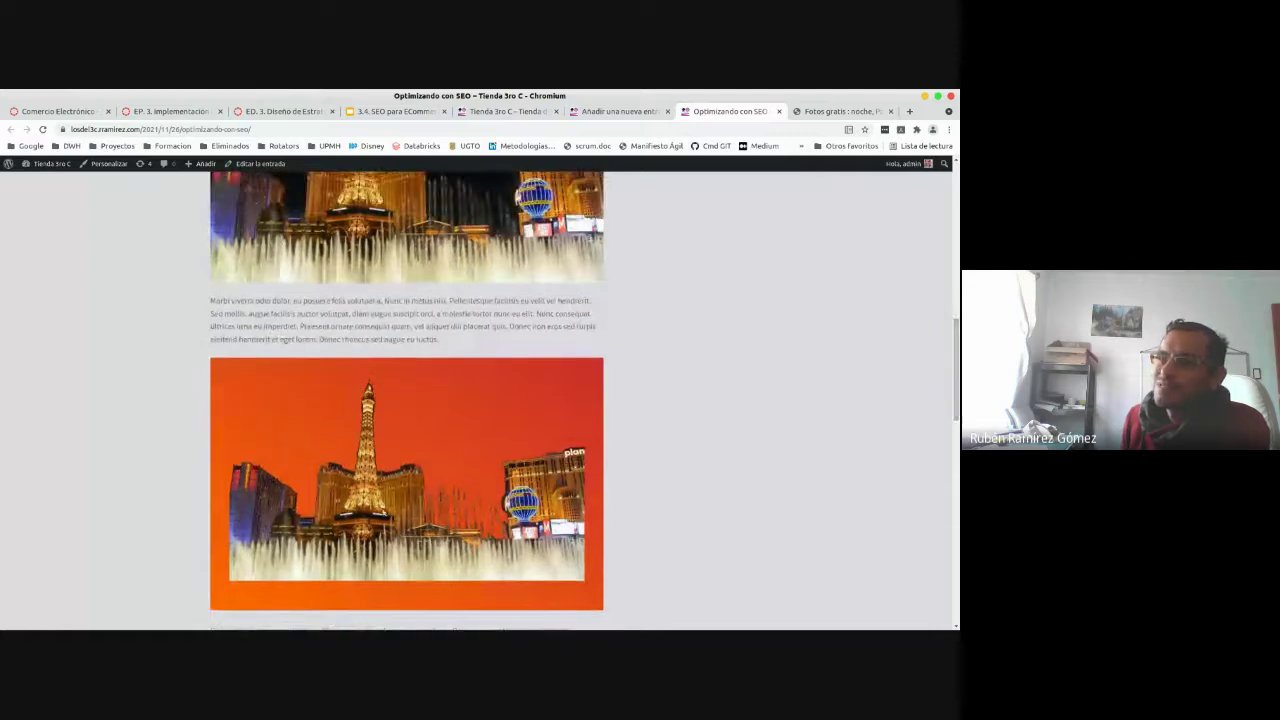
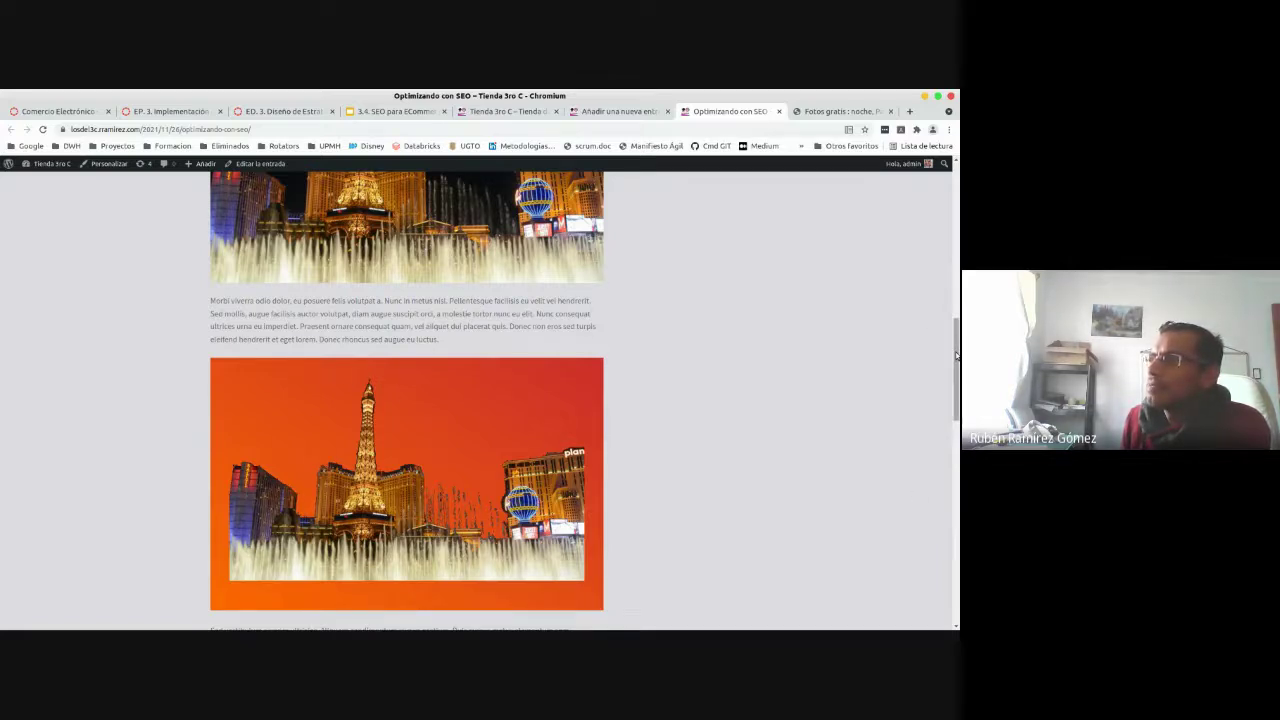
- Go back from the published post to the 'Optimizando con SEO' post editor
{"action": "scroll", "coordinate": [480, 400], "scroll_direction": "up", "scroll_amount": 2}
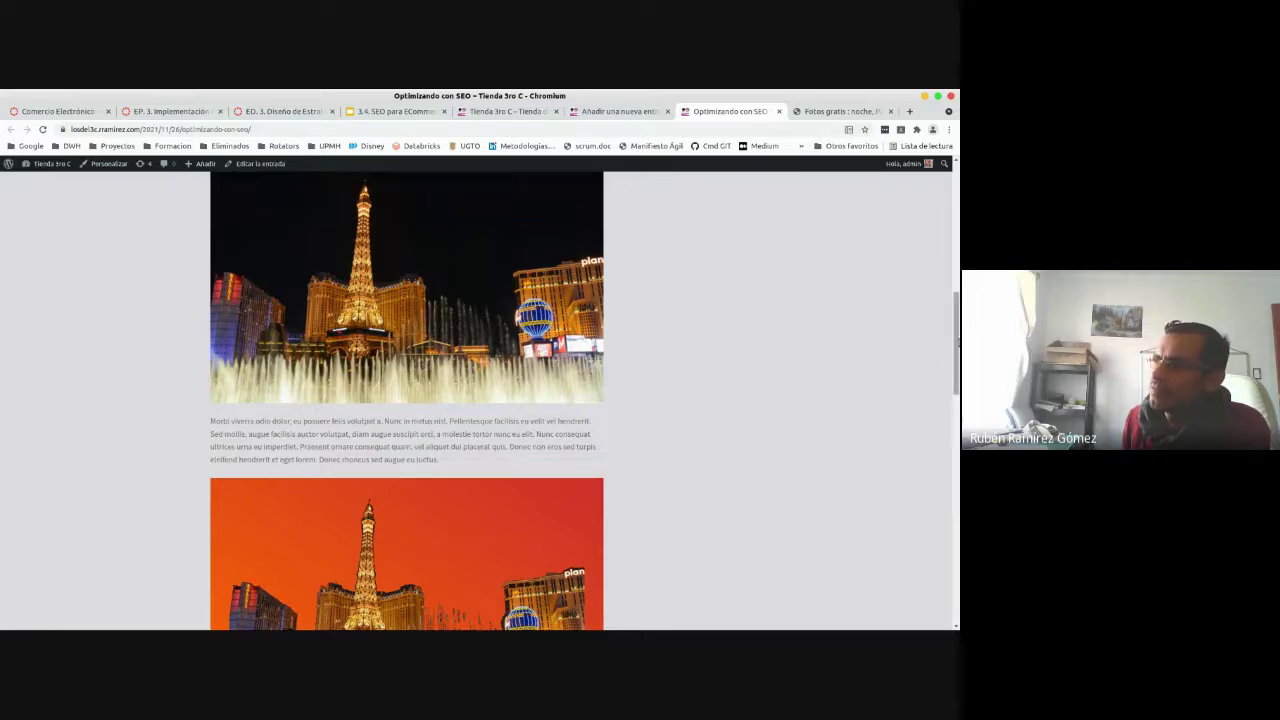
{"action": "scroll", "coordinate": [417, 526], "scroll_direction": "down", "scroll_amount": 2}
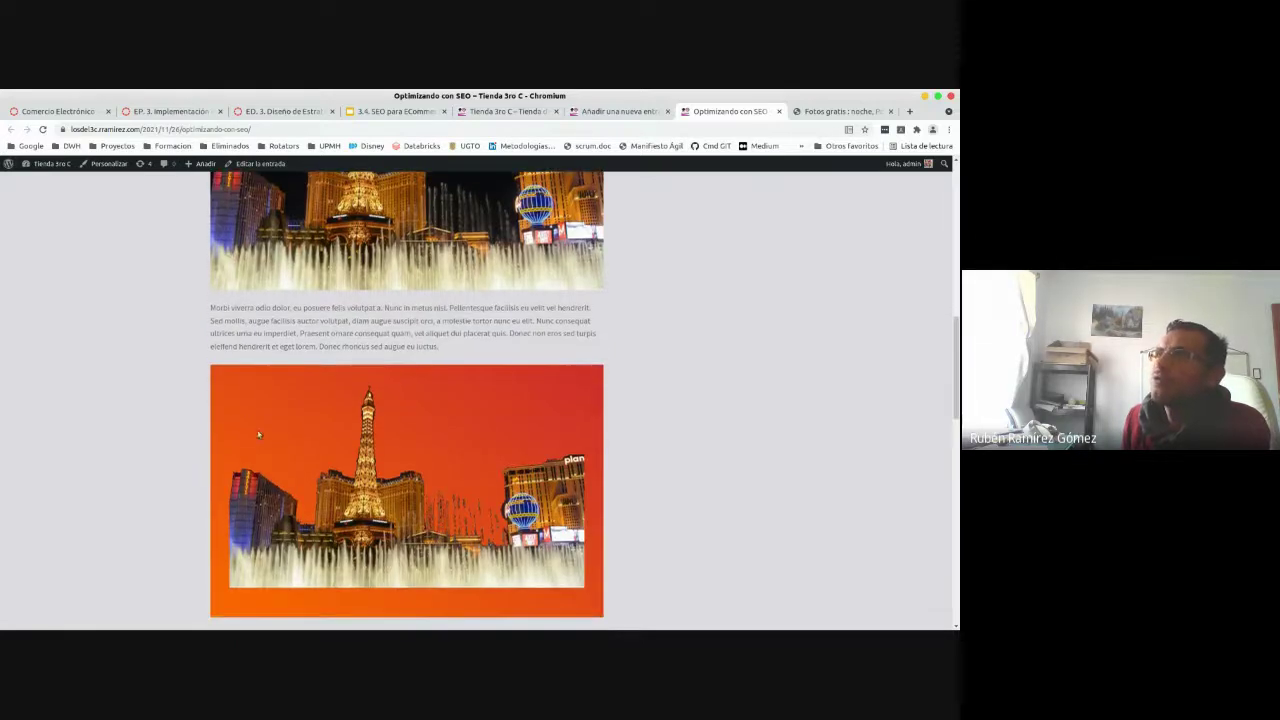
{"action": "left_click", "coordinate": [600, 112]}
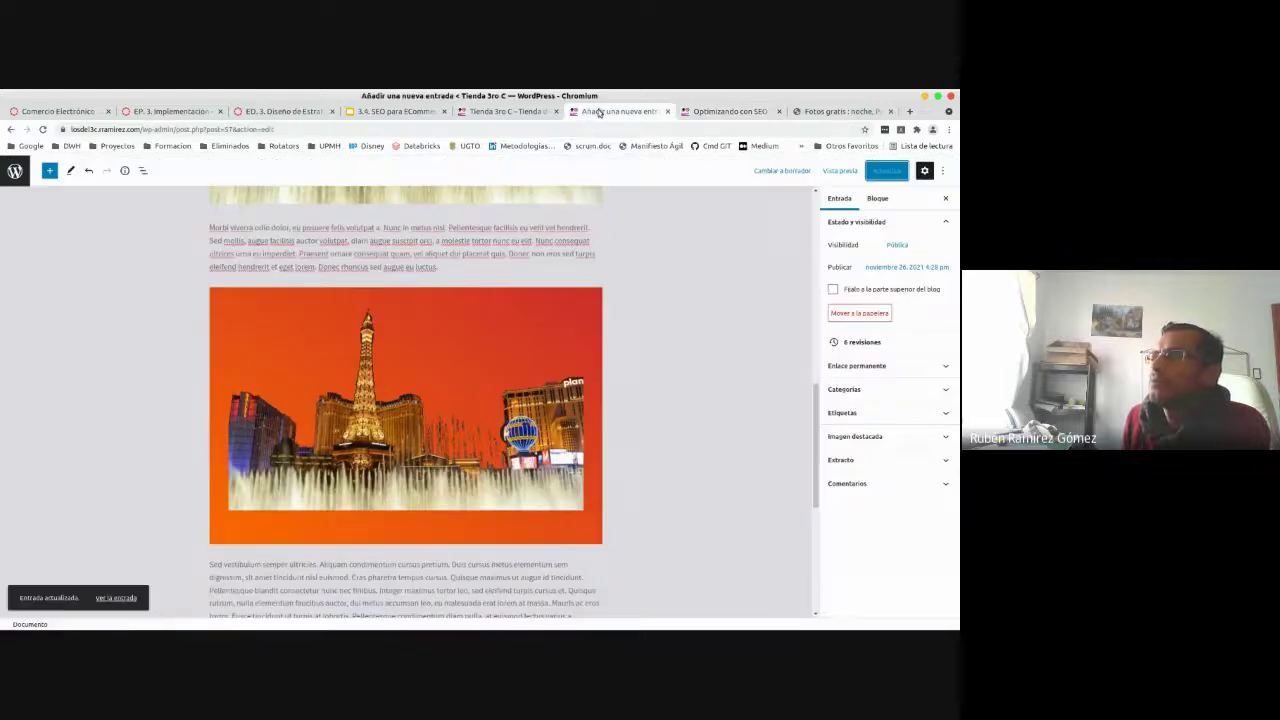
- Select the Columnas block around the second Eiffel Tower image and apply the light grey gradient background
{"action": "left_click", "coordinate": [505, 319]}
{"action": "left_click", "coordinate": [216, 306]}
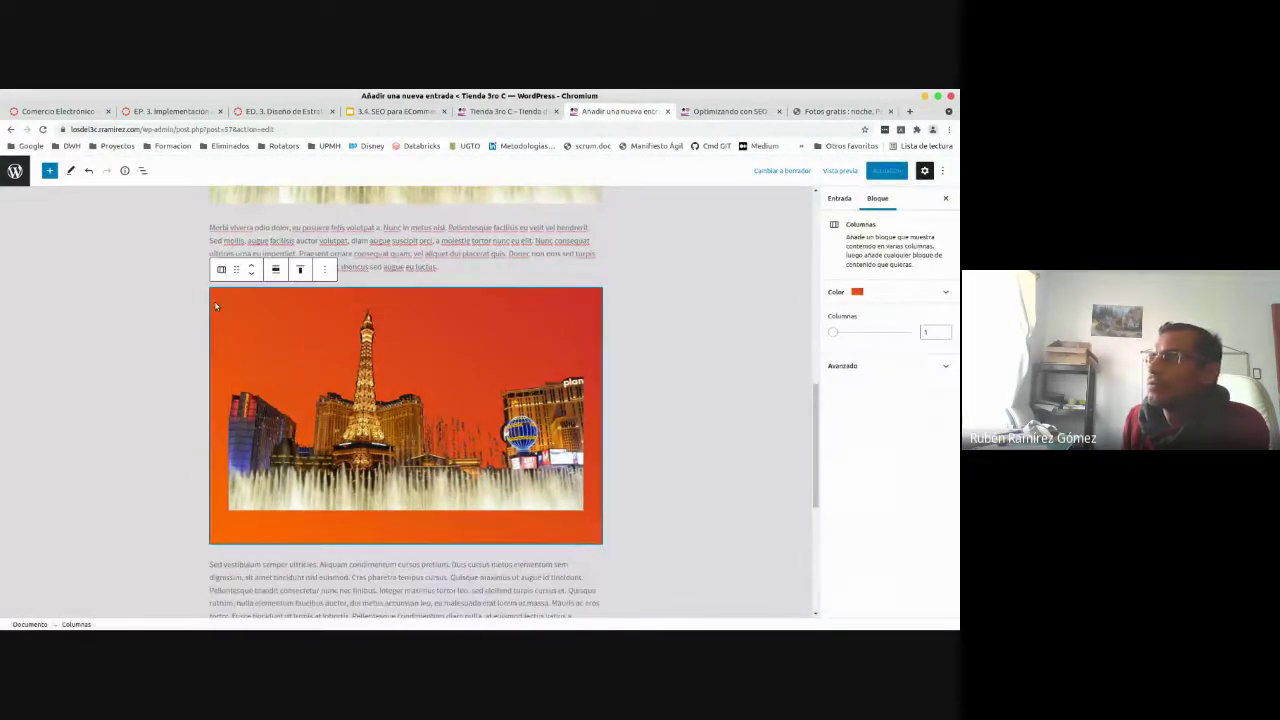
{"action": "left_click", "coordinate": [909, 291]}
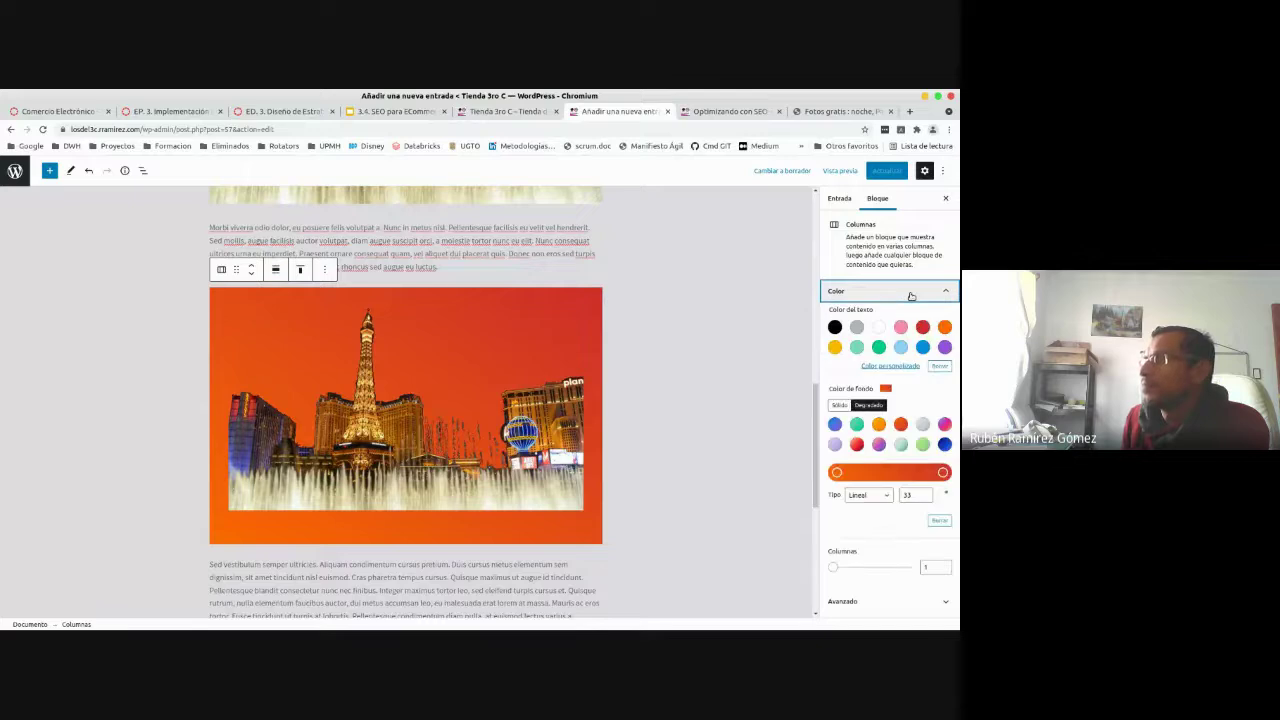
{"action": "left_click", "coordinate": [922, 425]}
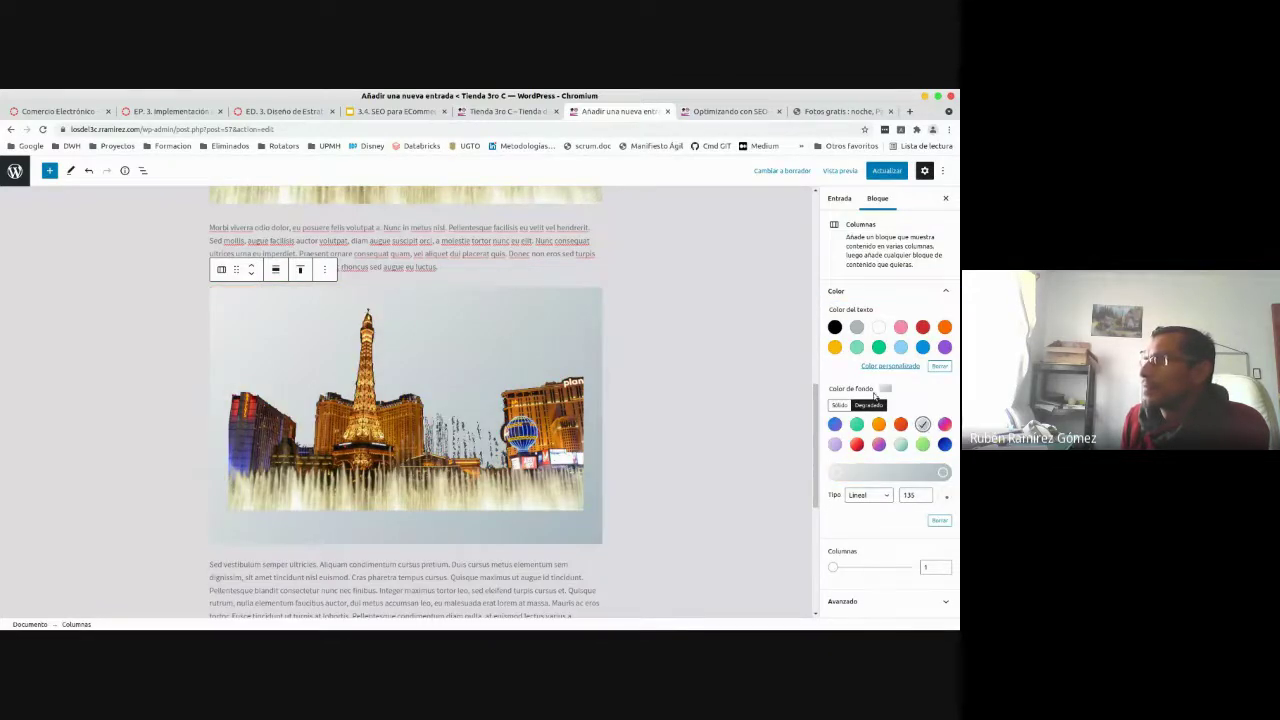
- Set the gradient's end colour to #373737 at a 37° angle and update the post
{"action": "left_click", "coordinate": [942, 473]}
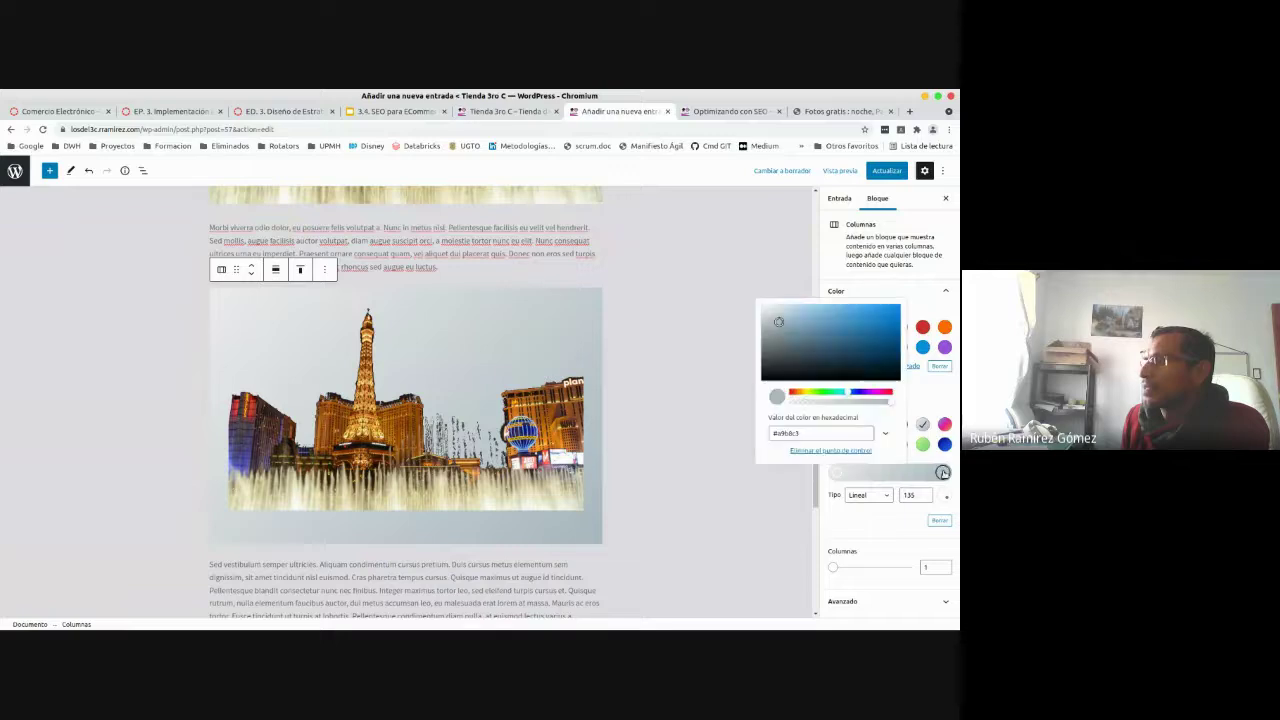
{"action": "left_click_drag", "start_coordinate": [780, 322], "coordinate": [751, 367]}
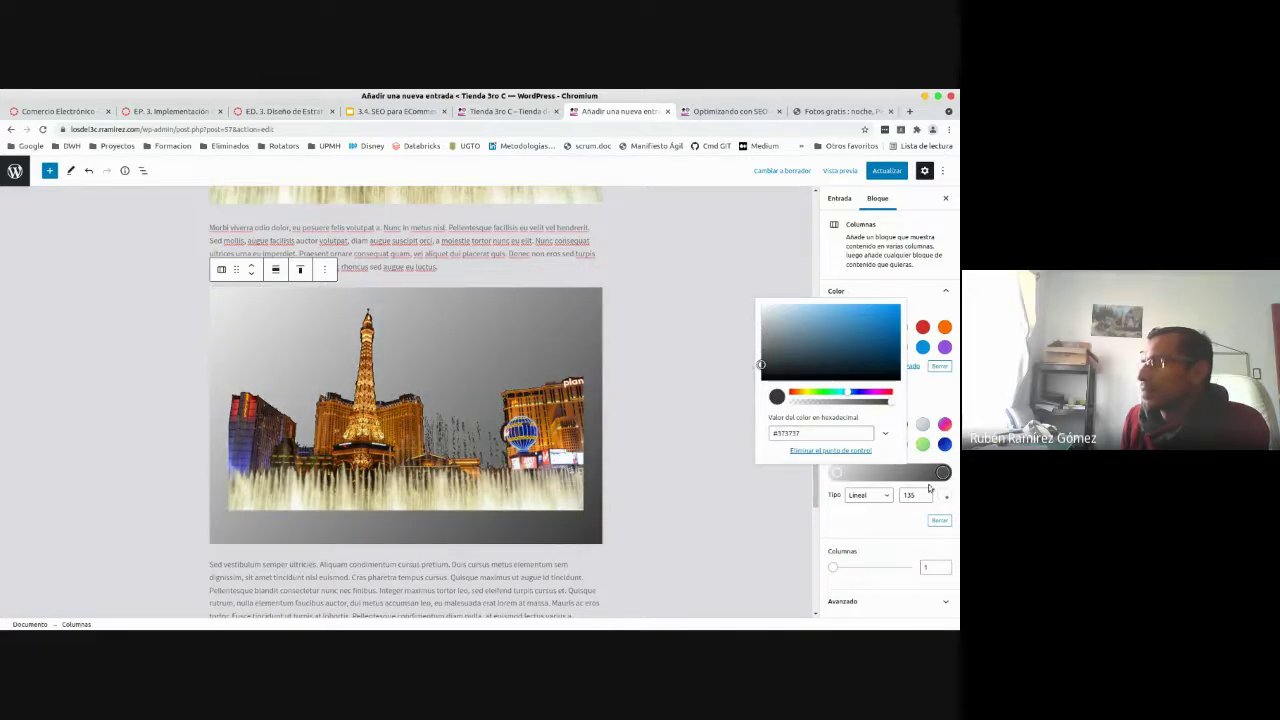
{"action": "left_click_drag", "start_coordinate": [944, 499], "coordinate": [951, 486]}
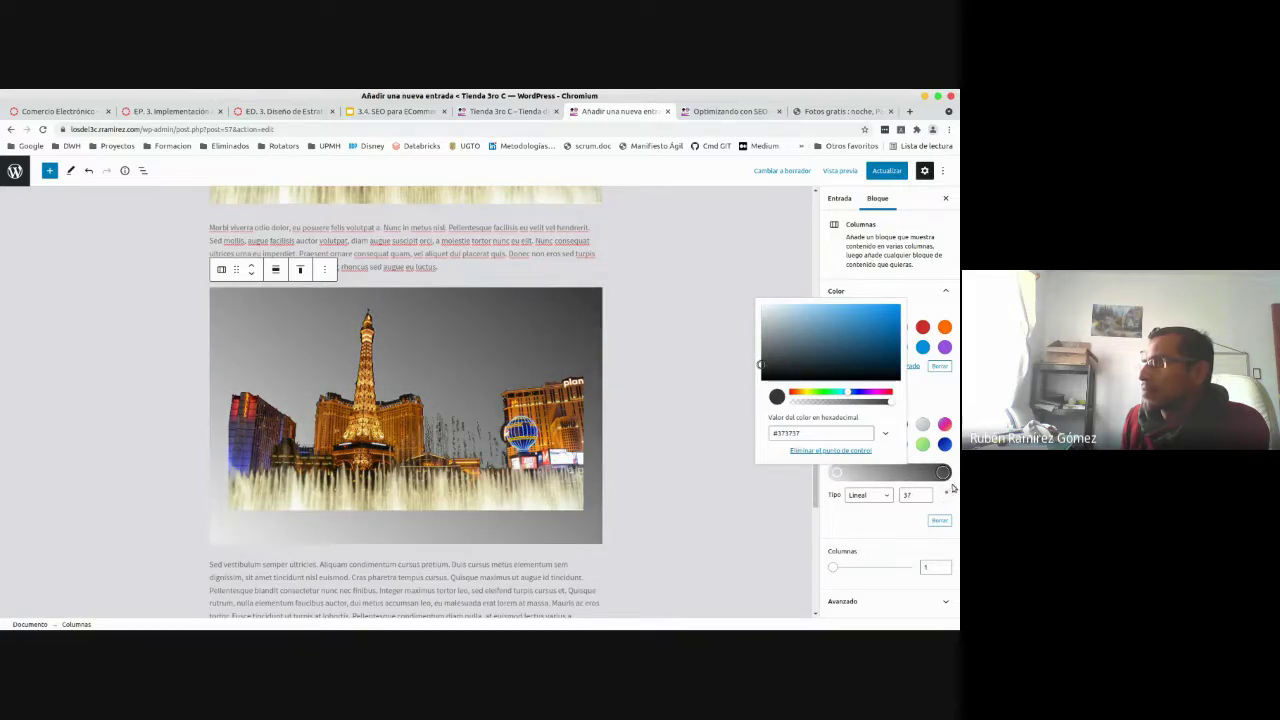
{"action": "left_click", "coordinate": [887, 171]}
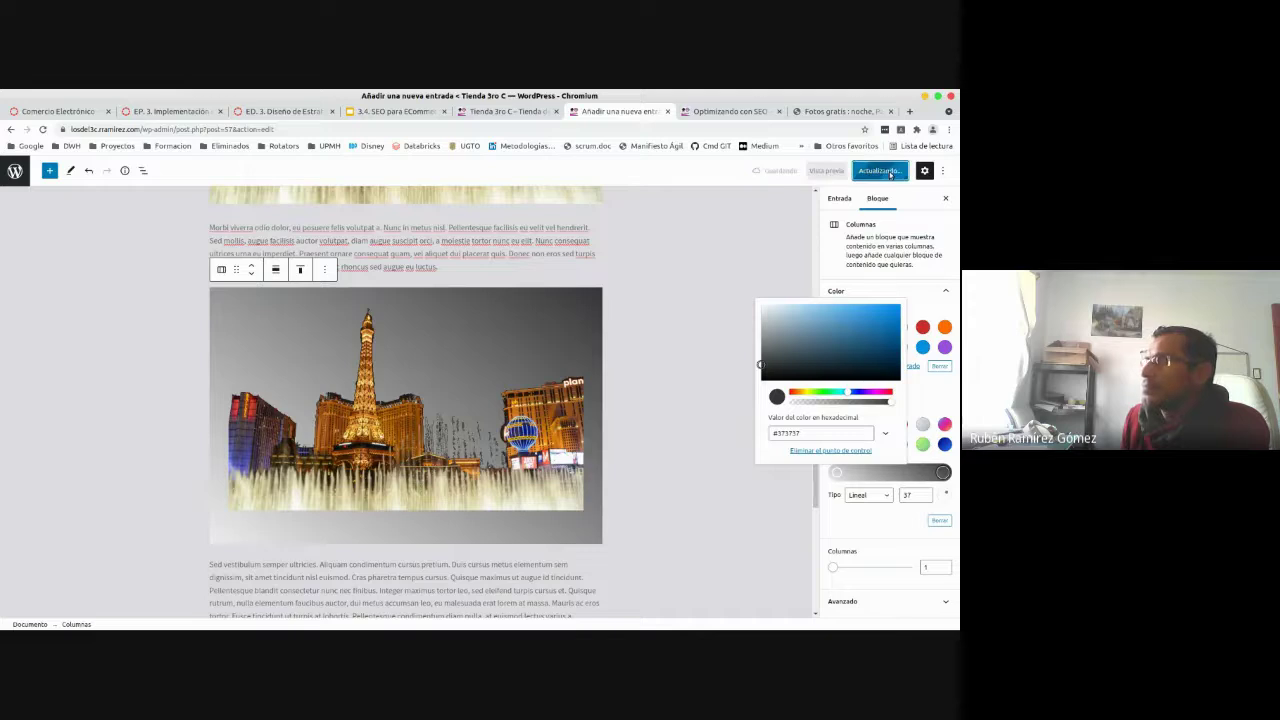
{"action": "left_click", "coordinate": [730, 111]}
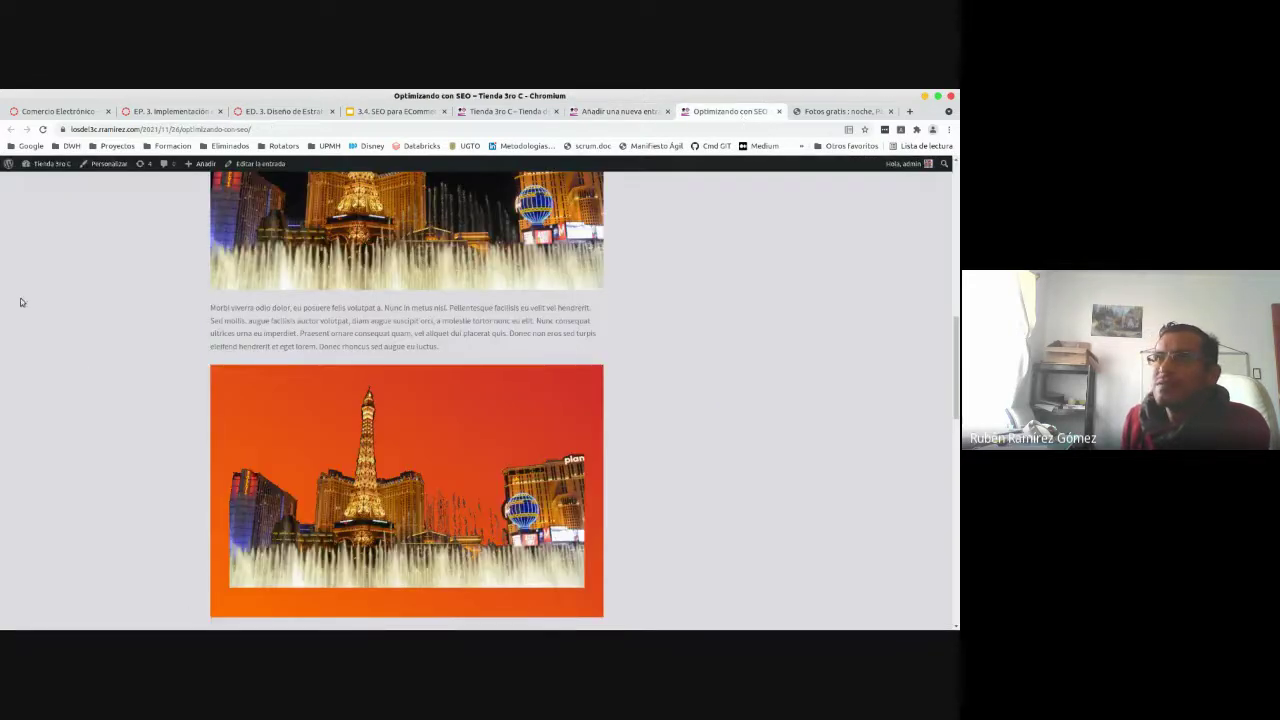
- Reload the published post and scroll to the image block's new grey gradient background
{"action": "left_click", "coordinate": [42, 129]}
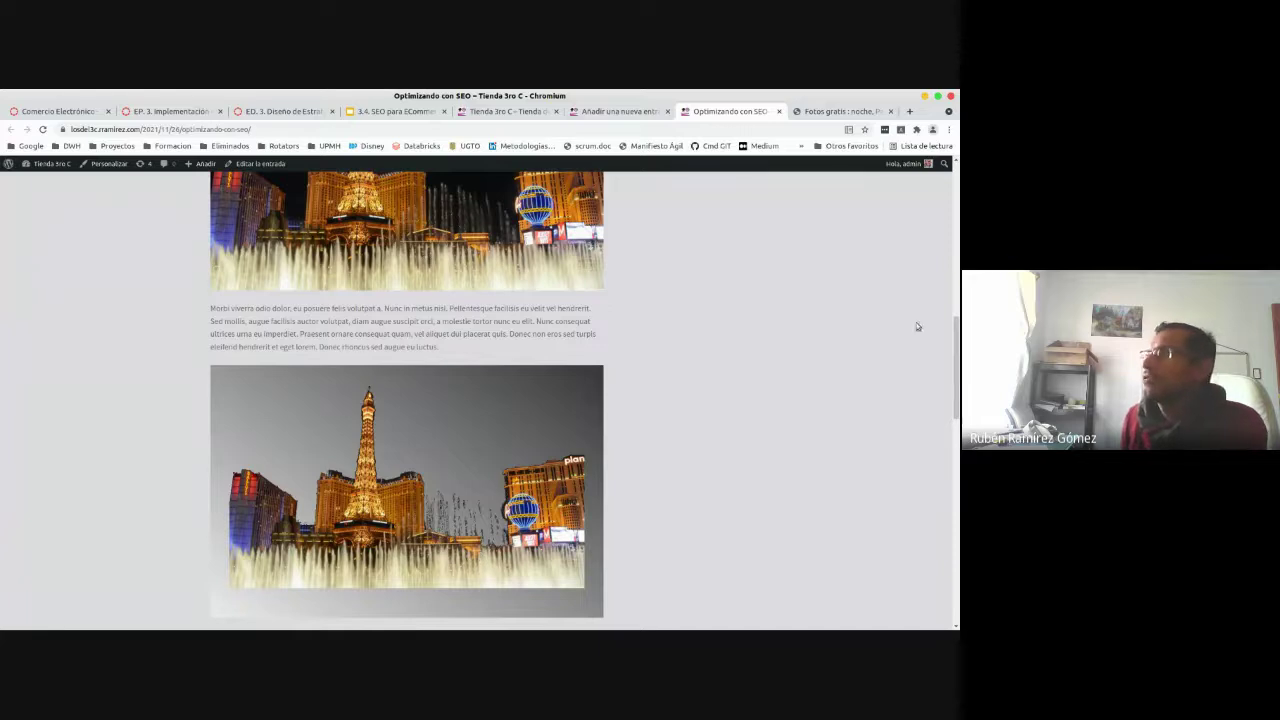
{"action": "left_click_drag", "start_coordinate": [955, 351], "coordinate": [955, 193]}
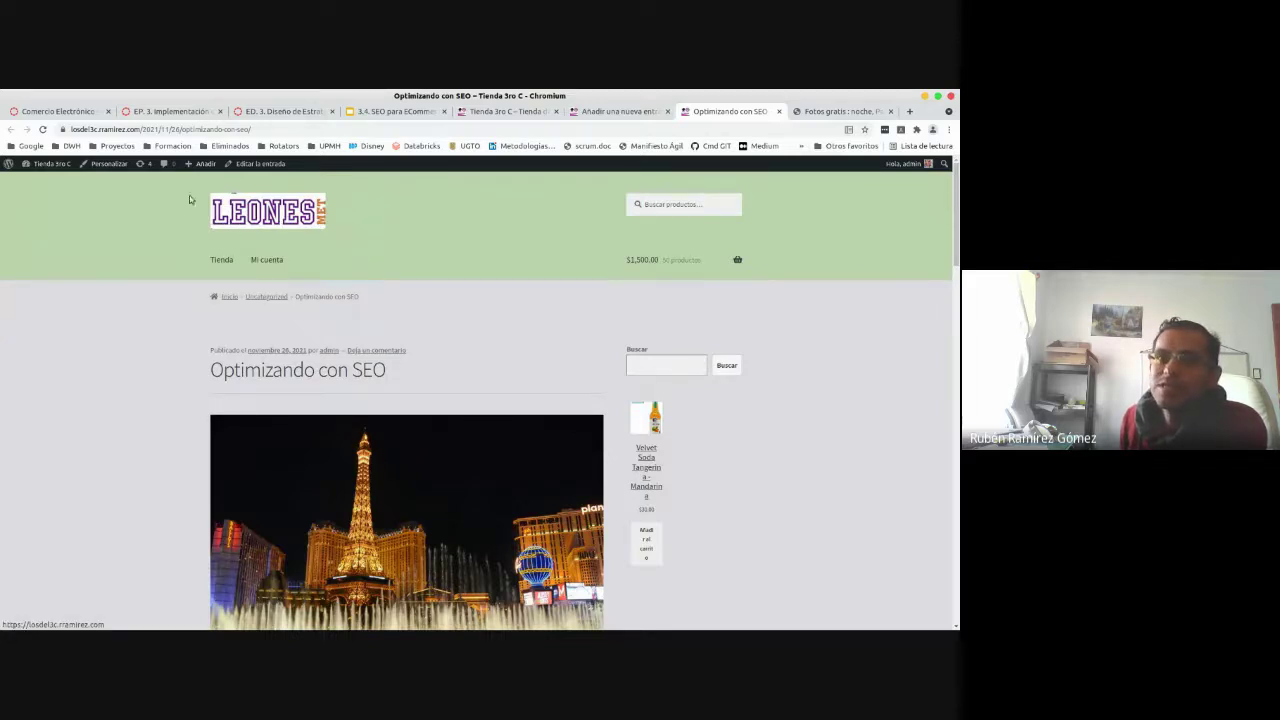
- Open the store's header logo image in its own browser tab
{"action": "right_click", "coordinate": [249, 204]}
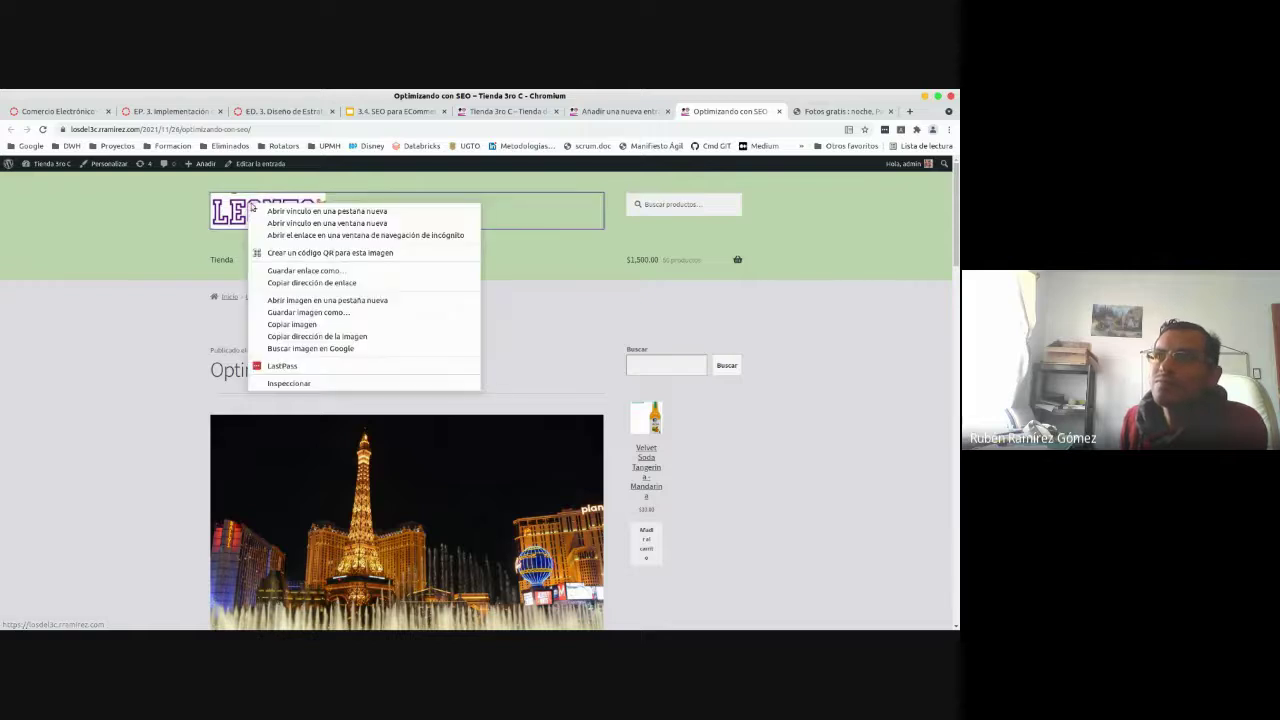
{"action": "left_click", "coordinate": [300, 211]}
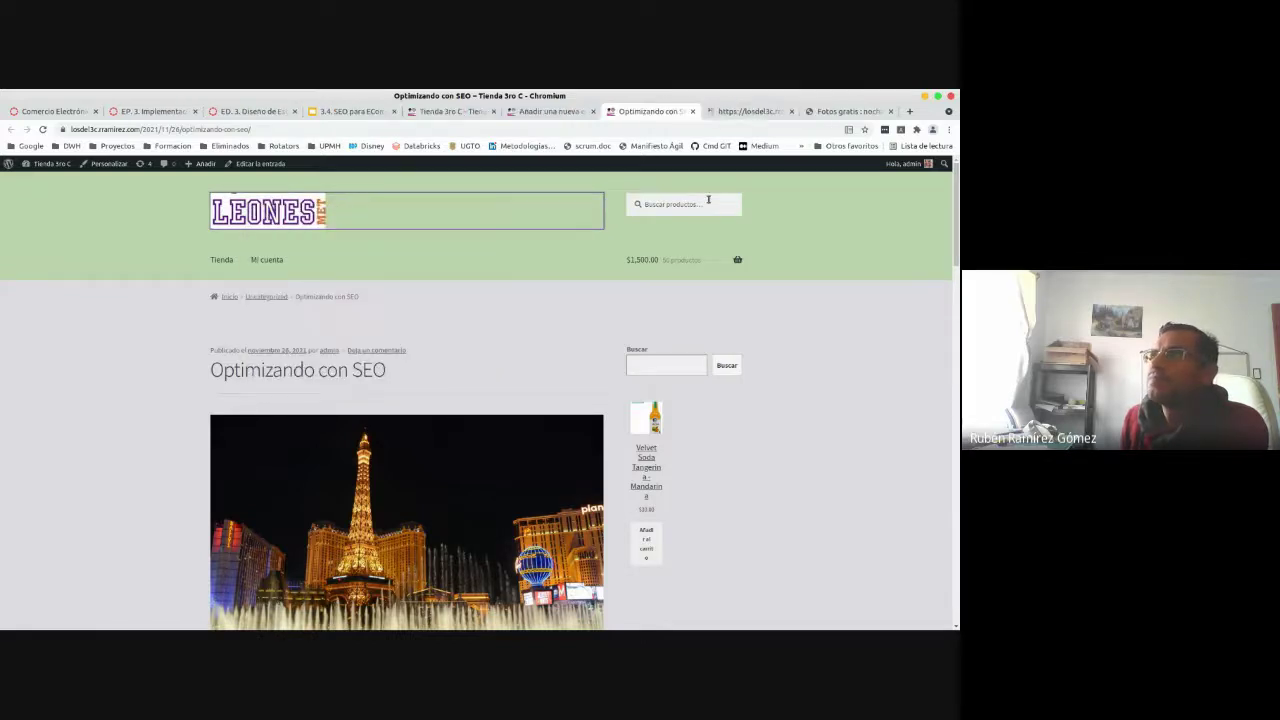
{"action": "left_click", "coordinate": [736, 112]}
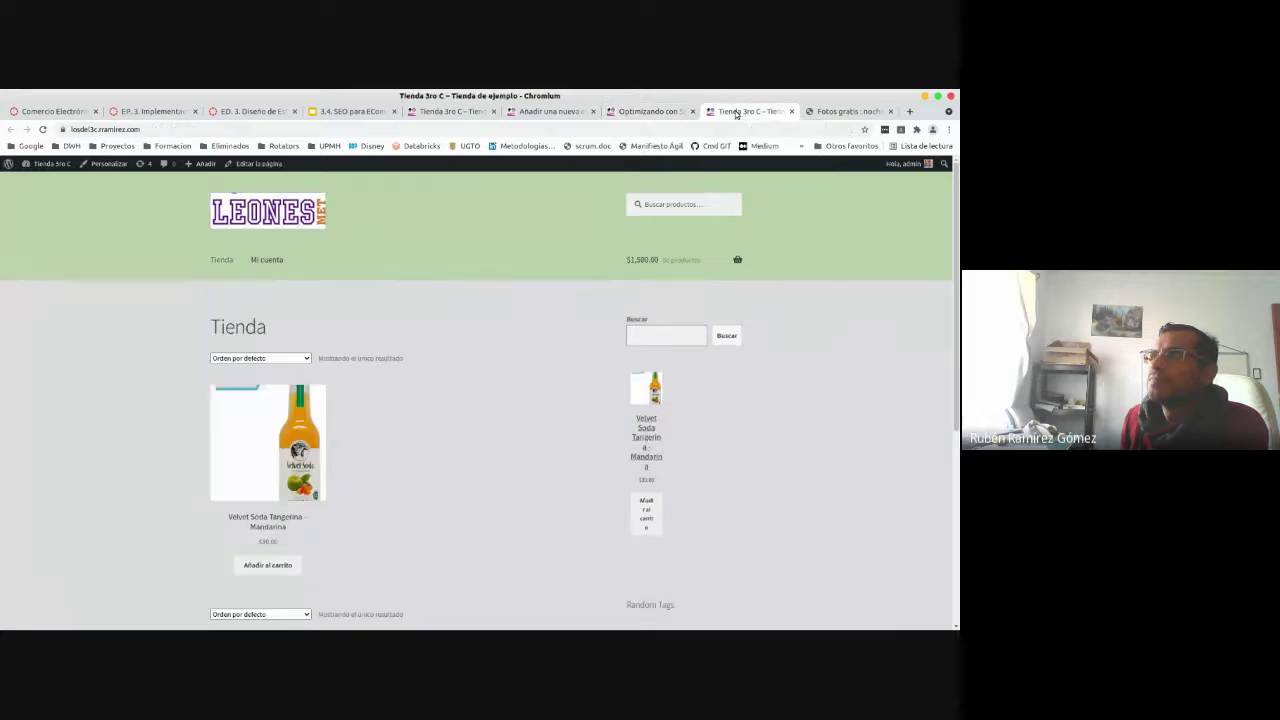
{"action": "left_click", "coordinate": [791, 111]}
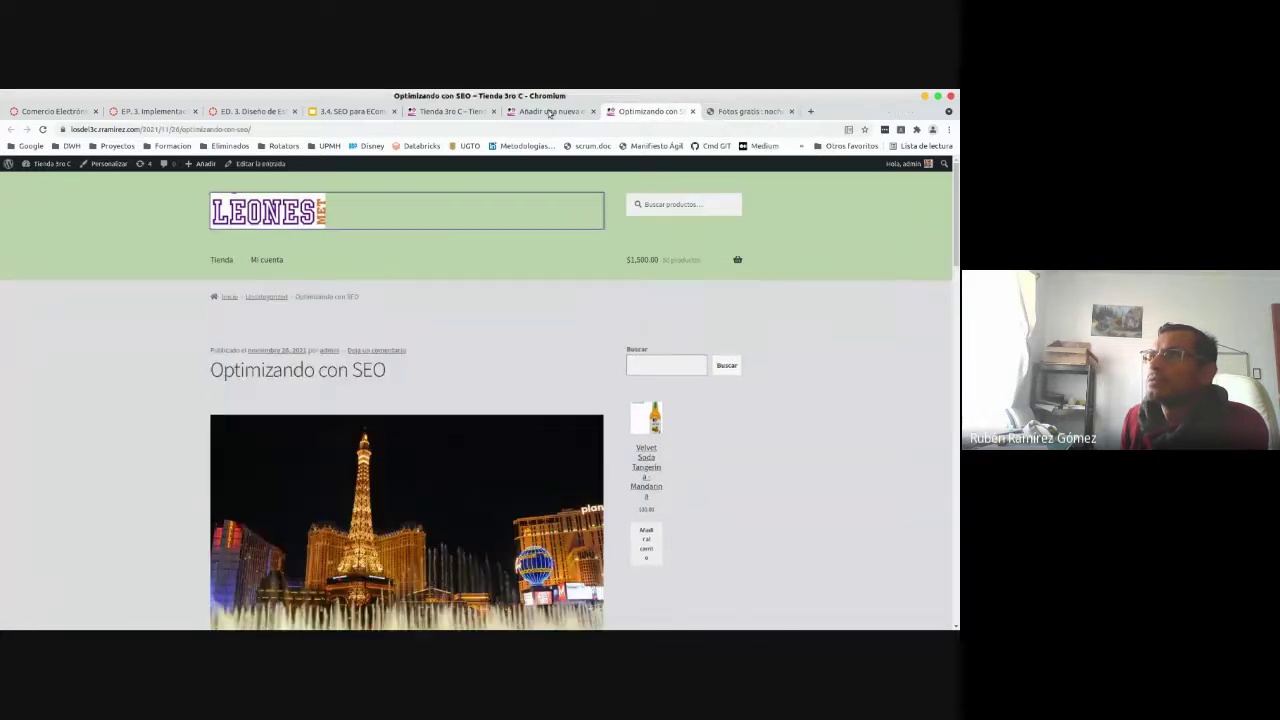
{"action": "left_click", "coordinate": [273, 219]}
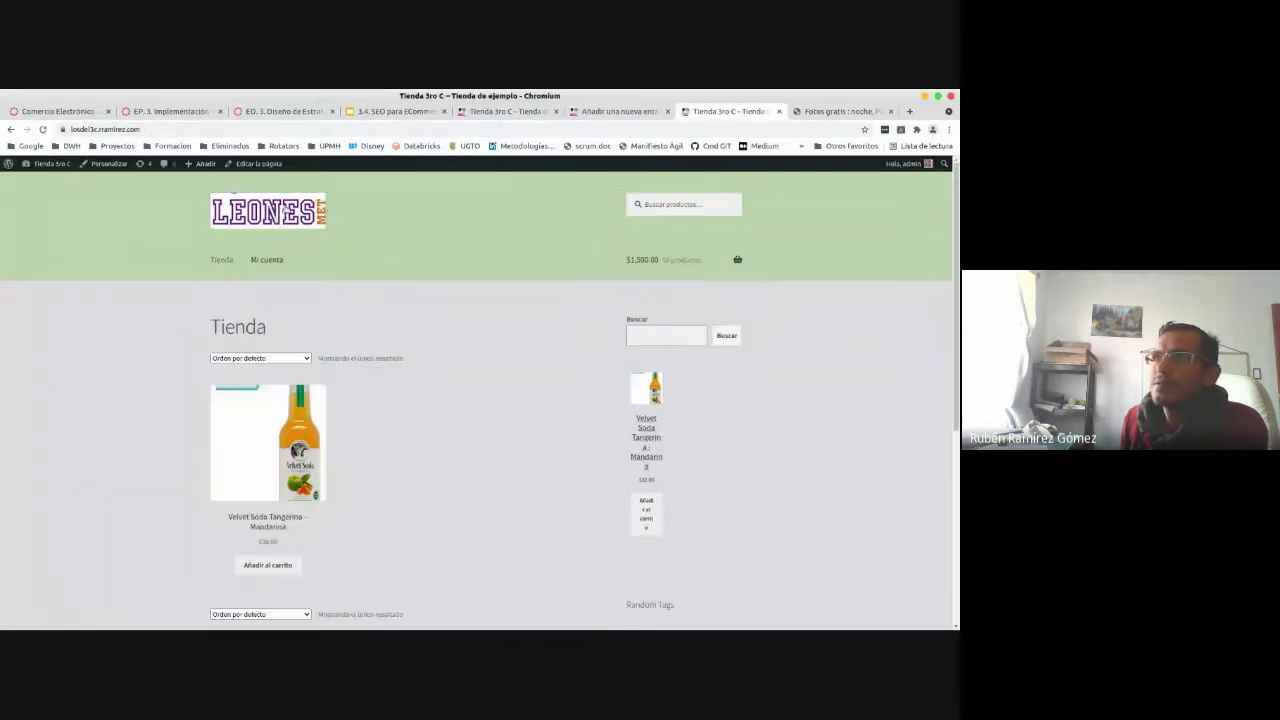
{"action": "right_click", "coordinate": [287, 207]}
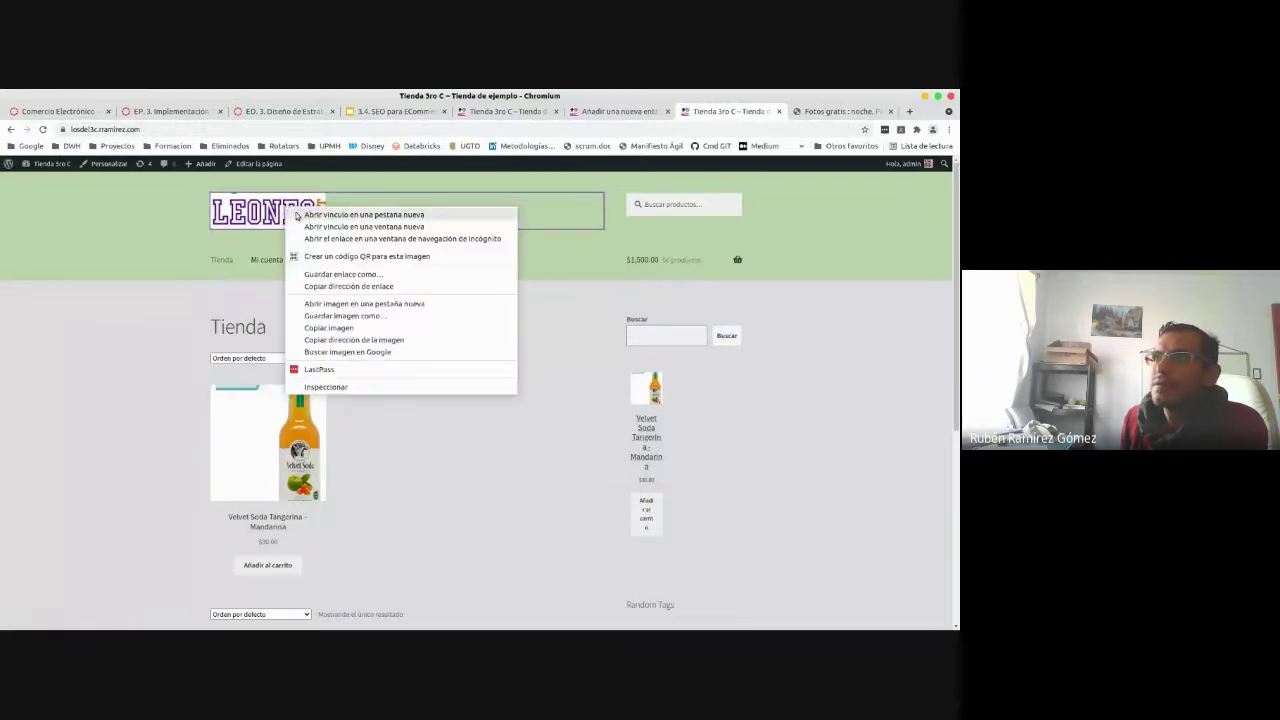
{"action": "left_click", "coordinate": [349, 304]}
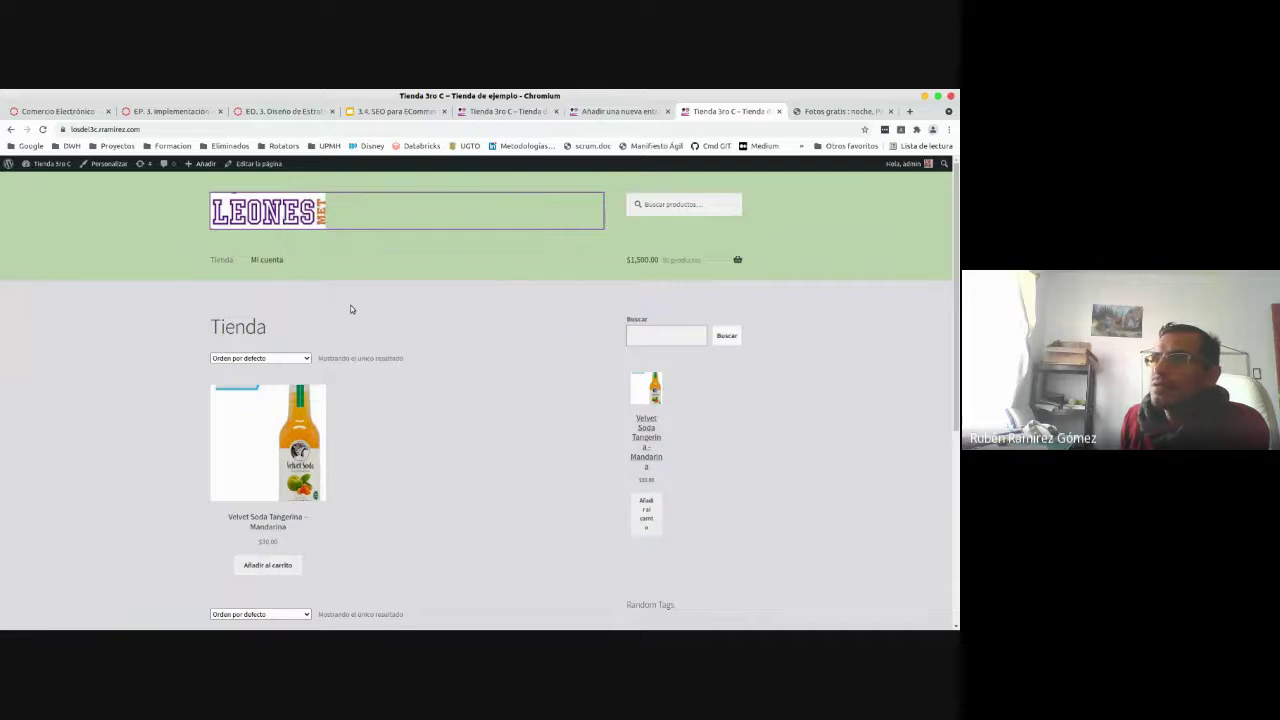
{"action": "left_click", "coordinate": [737, 113]}
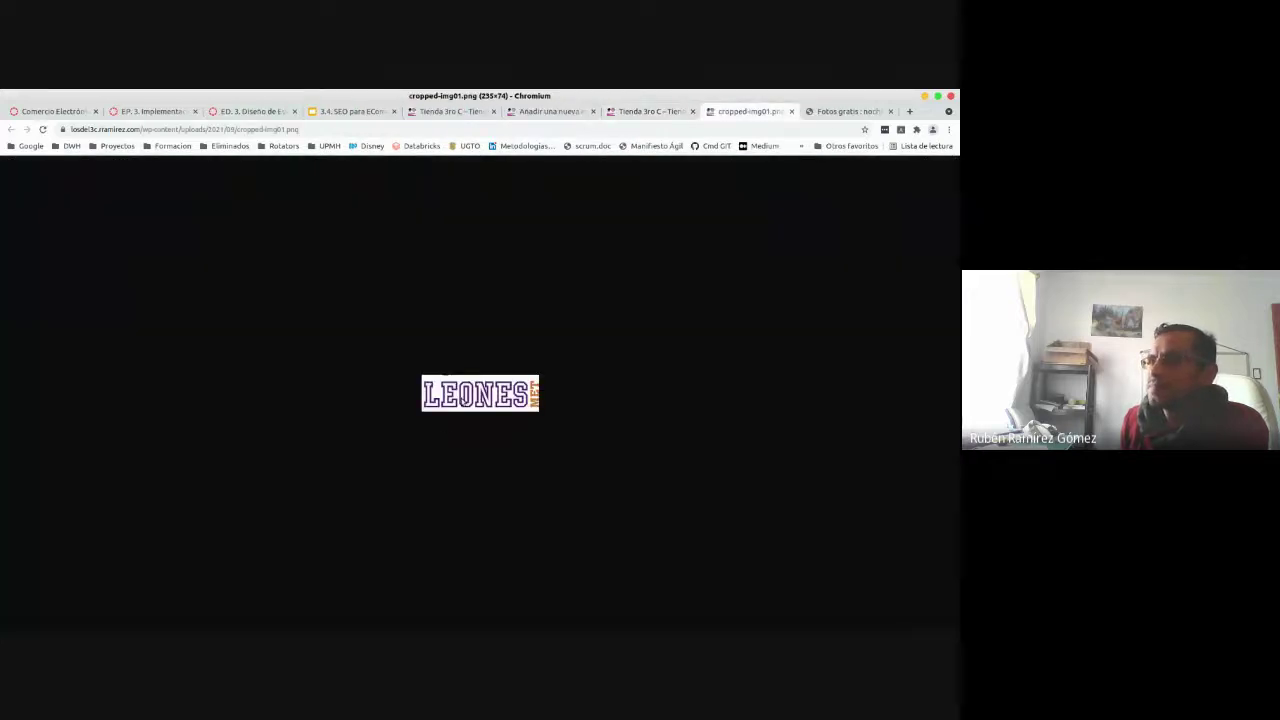
- Save the logo image as logoleones.png and show it in the Descargas folder
{"action": "right_click", "coordinate": [461, 398]}
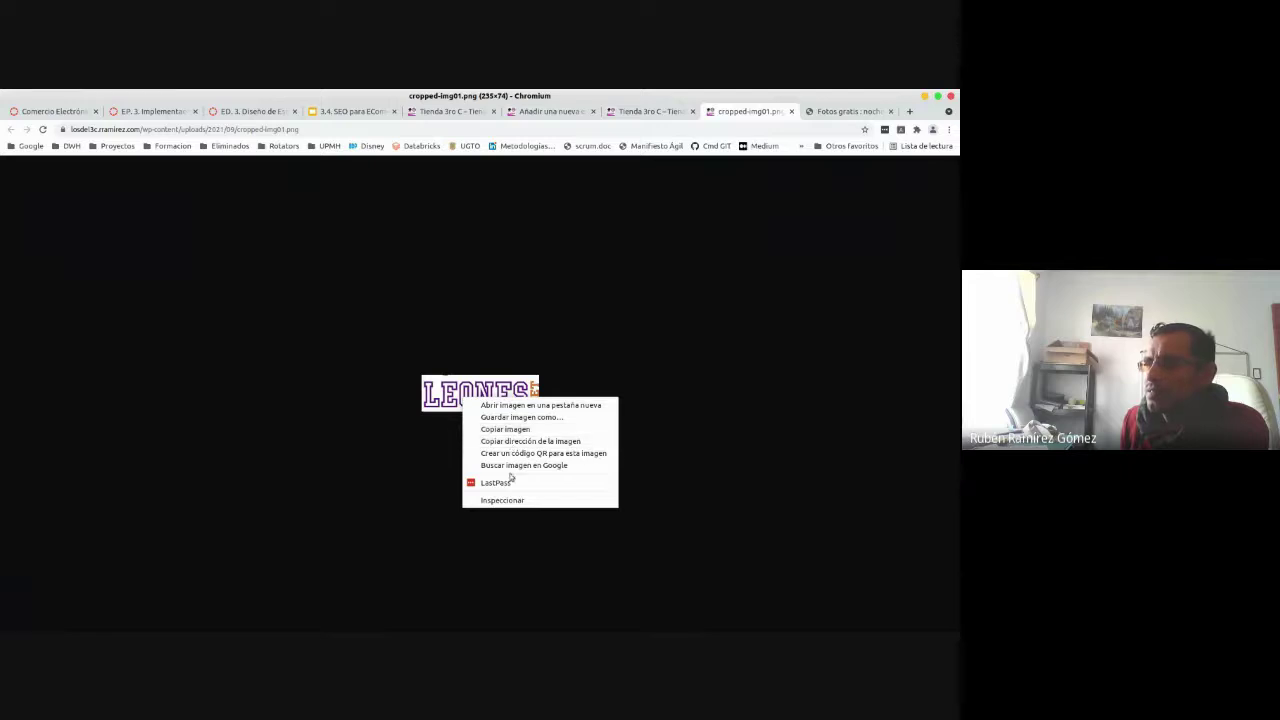
{"action": "left_click", "coordinate": [527, 421]}
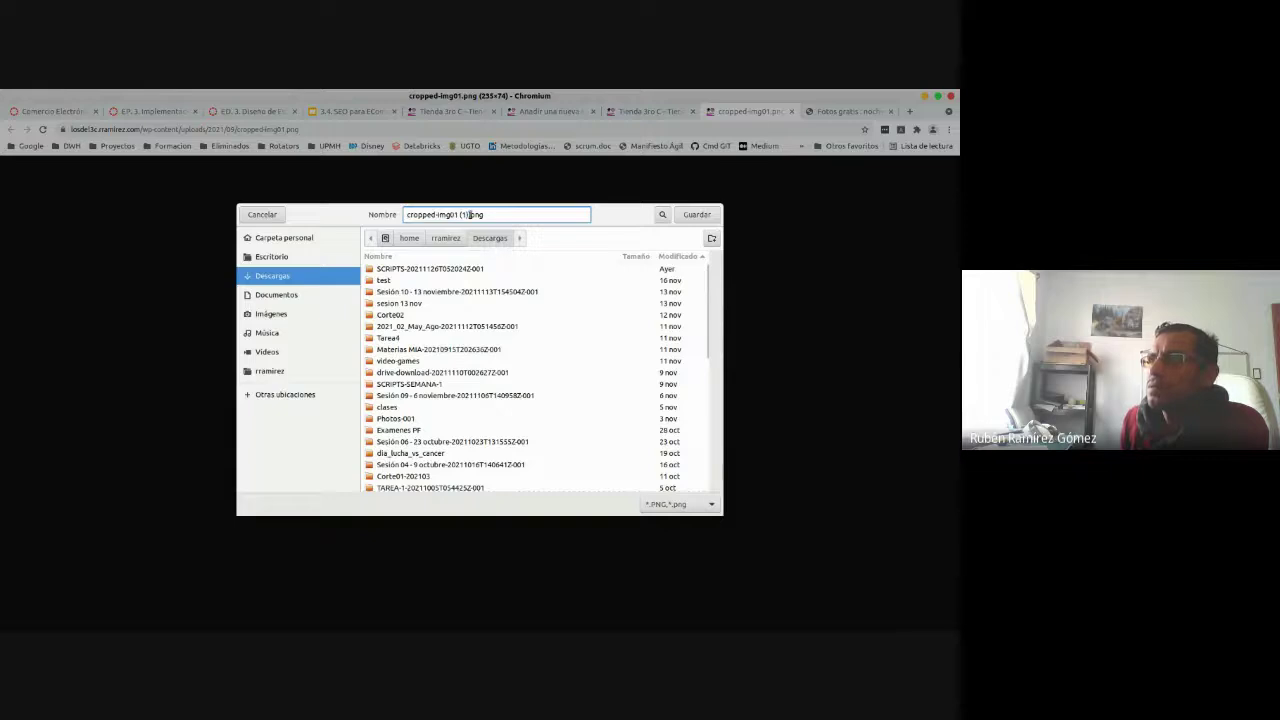
{"action": "type", "text": "logo"}
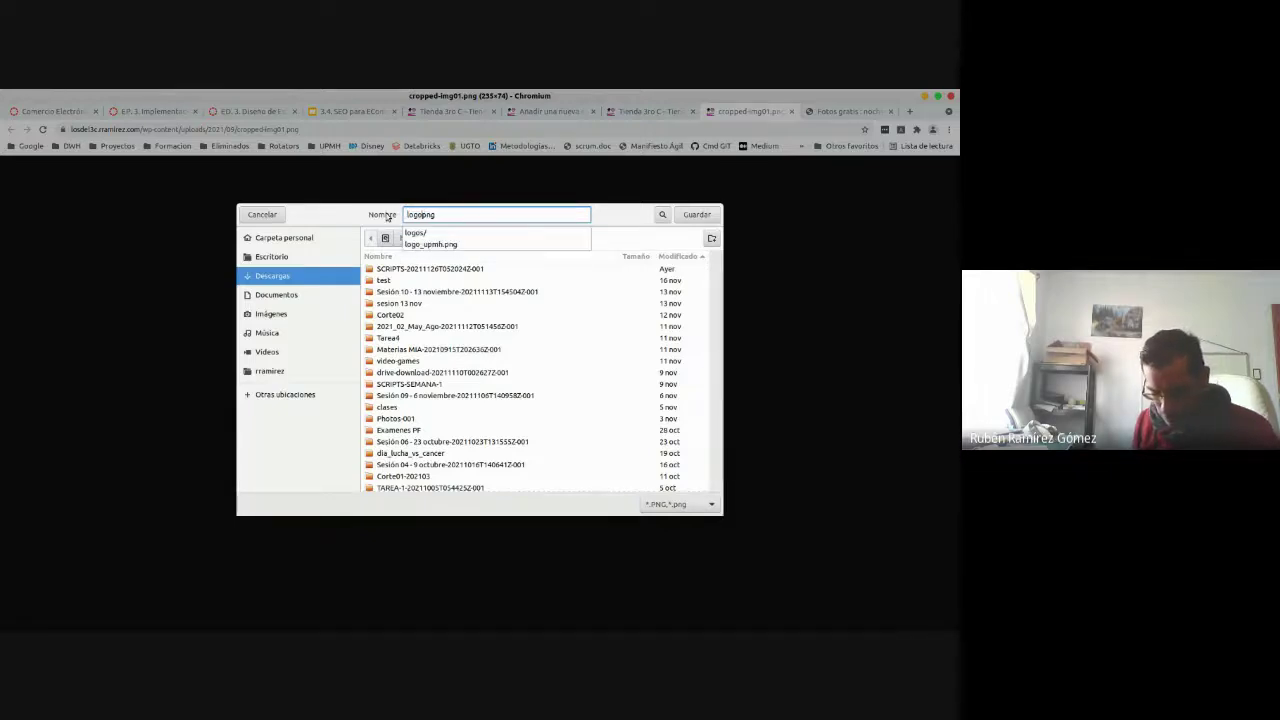
{"action": "type", "text": "leones"}
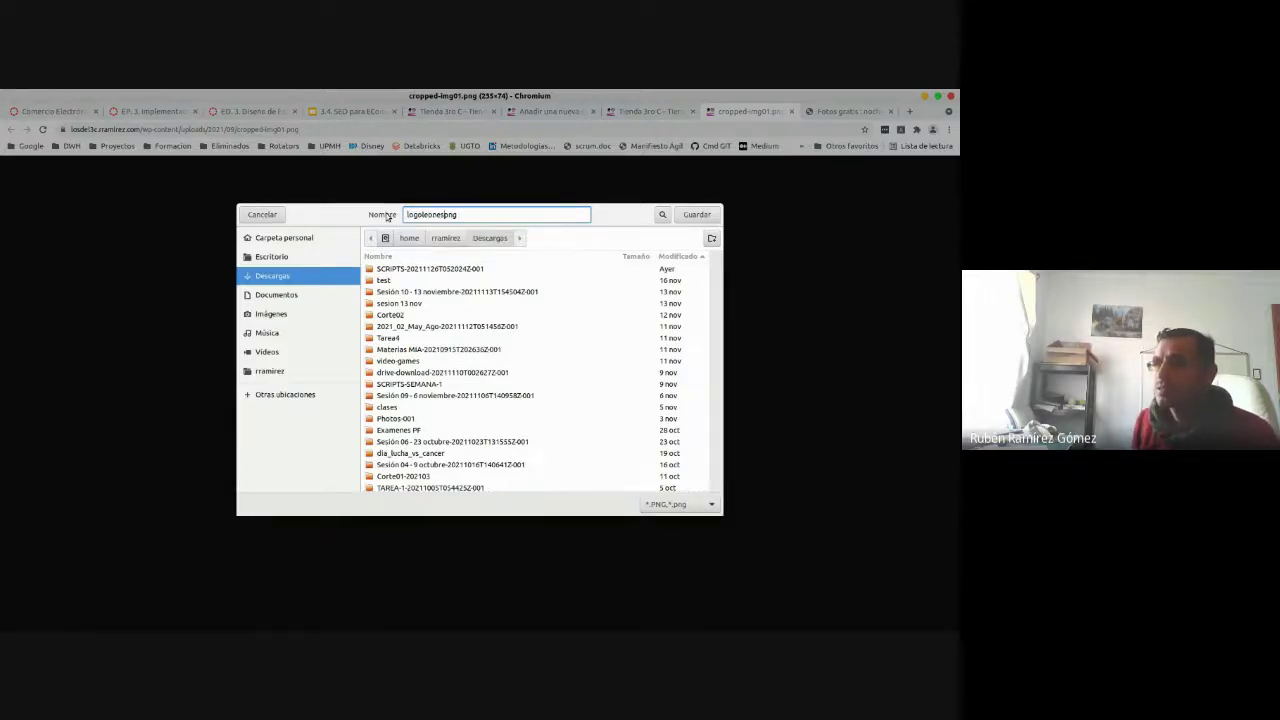
{"action": "key", "text": "Return"}
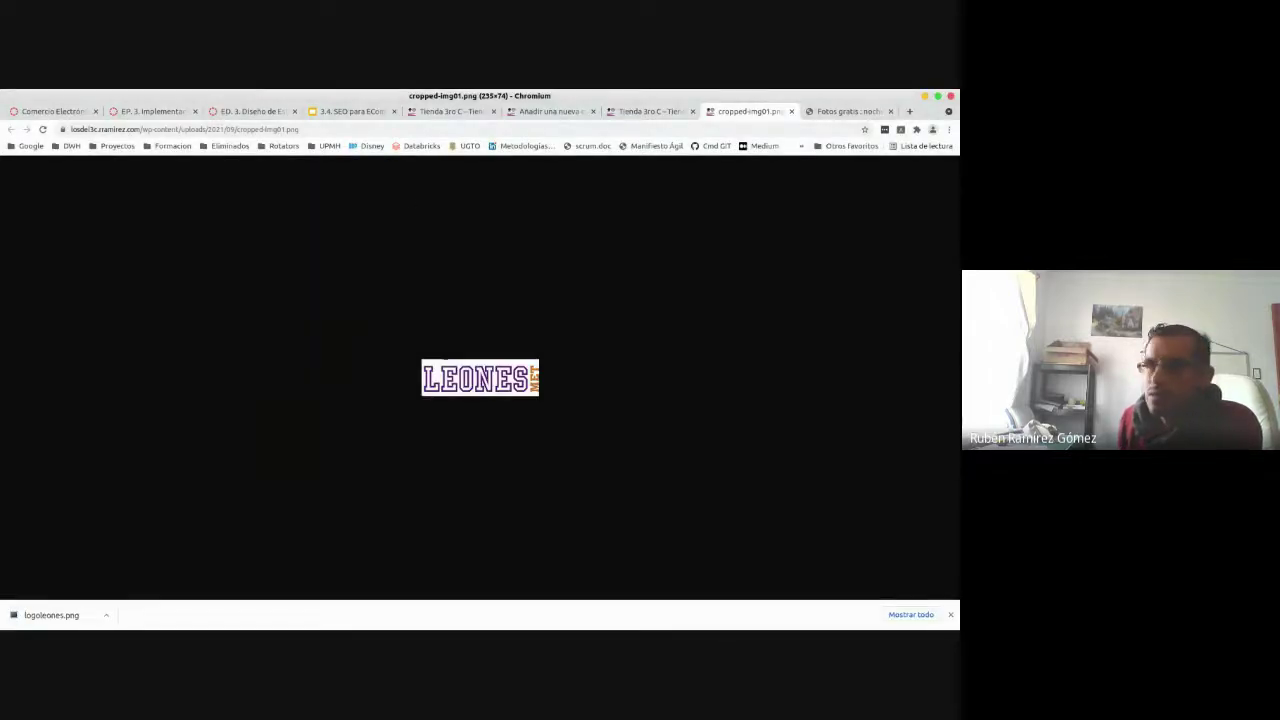
{"action": "key", "text": "alt+Tab"}
{"action": "left_click", "coordinate": [471, 457]}
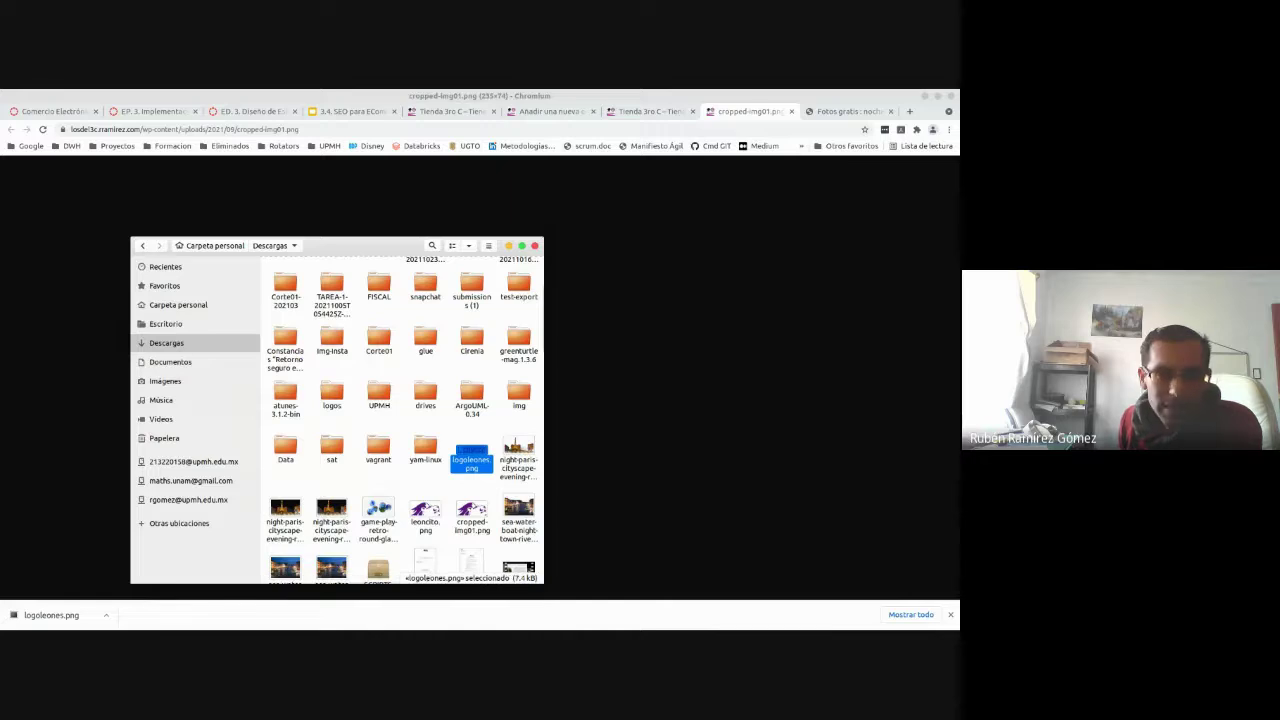
{"action": "key", "text": "alt+Tab"}
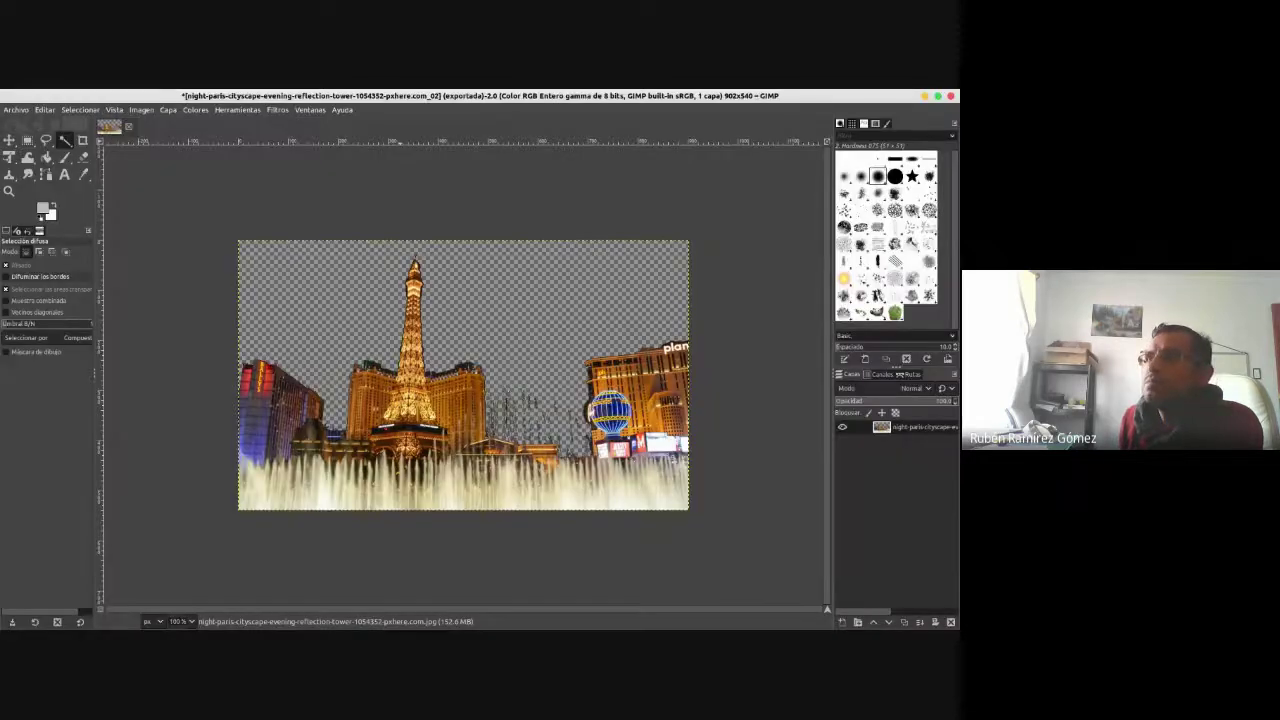
- Close the Paris cityscape image without saving and open logoleones.png from Files
{"action": "left_click", "coordinate": [128, 126]}
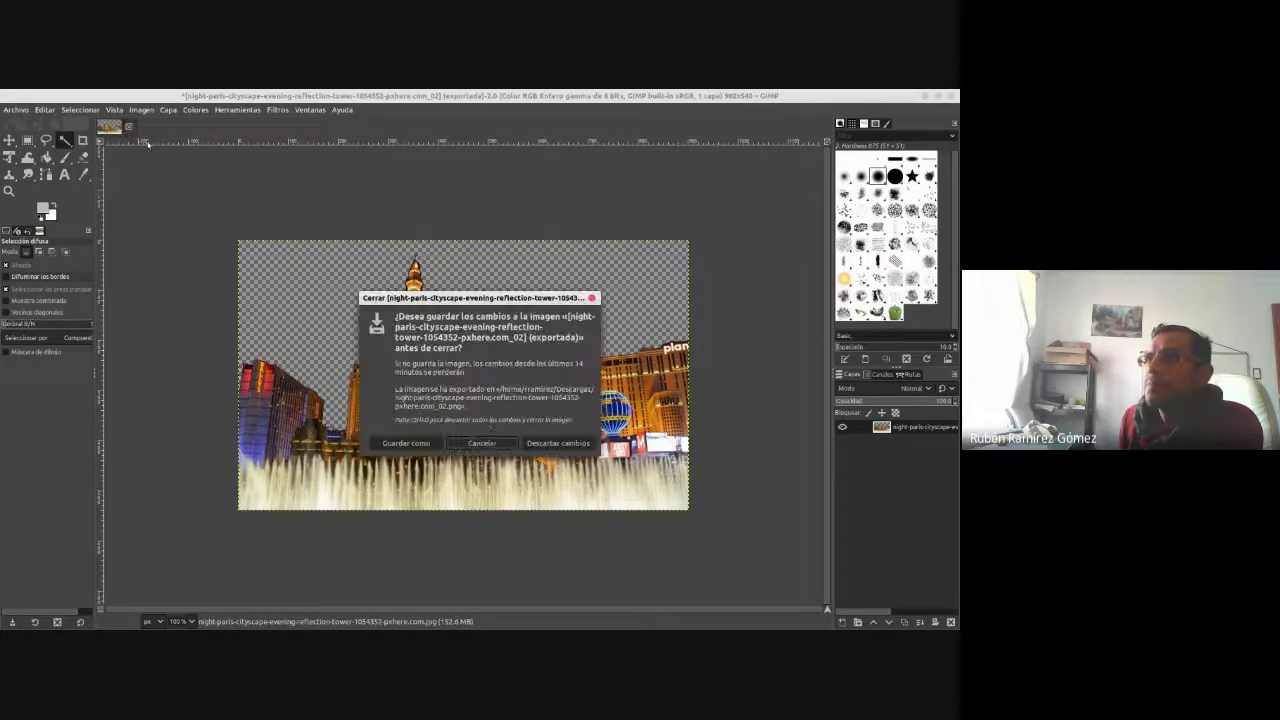
{"action": "left_click", "coordinate": [558, 443]}
{"action": "key", "text": "alt+Tab"}
{"action": "left_click_drag", "start_coordinate": [471, 460], "coordinate": [646, 419]}
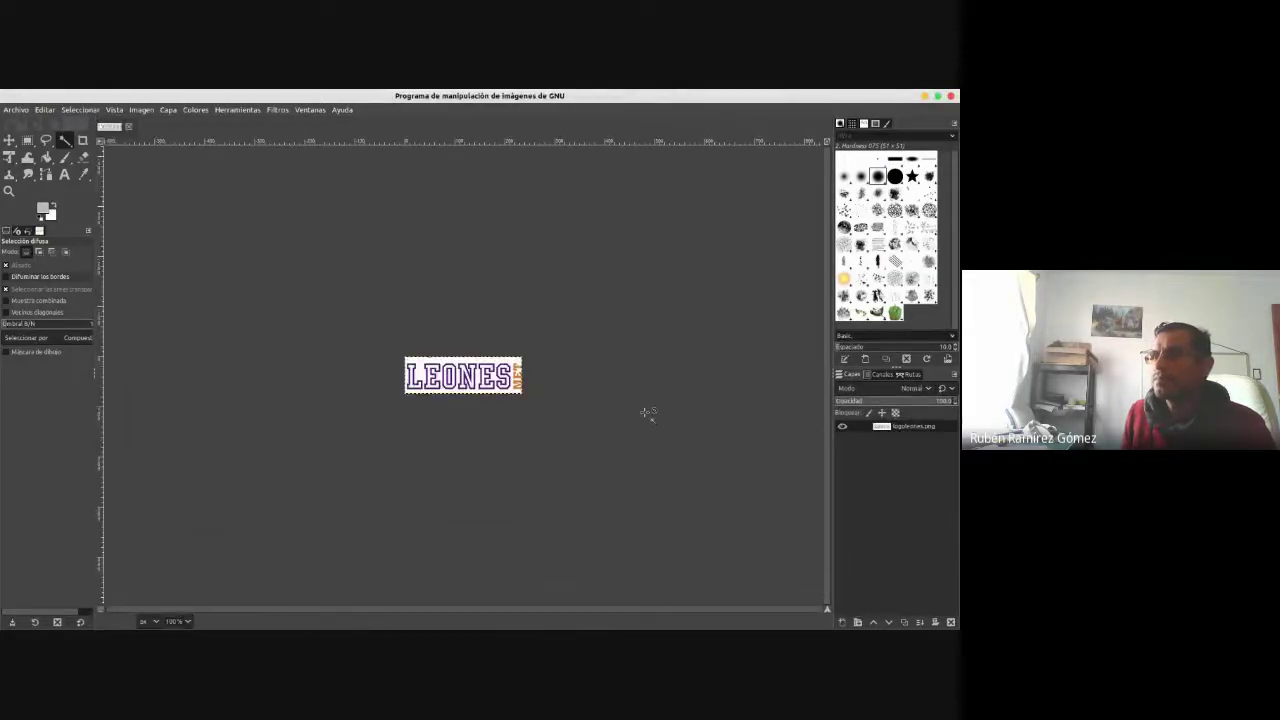
- Zoom the LEONES logo to 400% and check the logo layer's options
{"action": "left_click", "coordinate": [188, 622]}
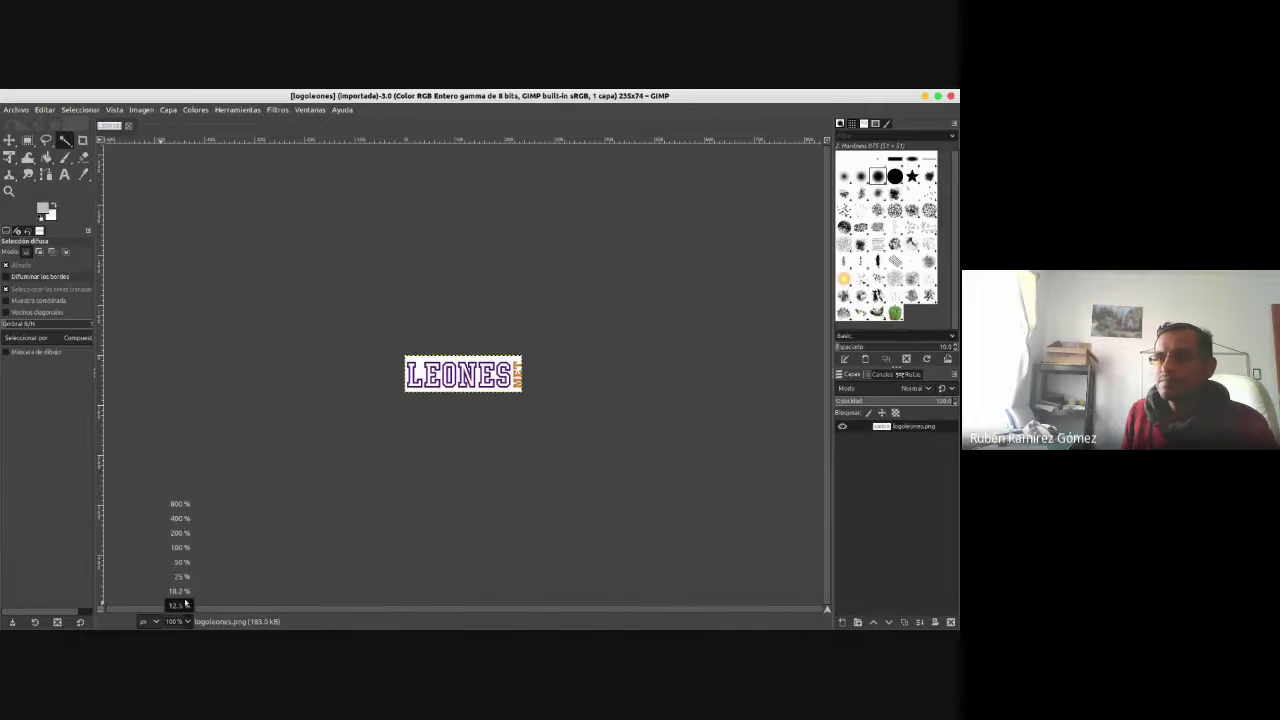
{"action": "left_click", "coordinate": [185, 516]}
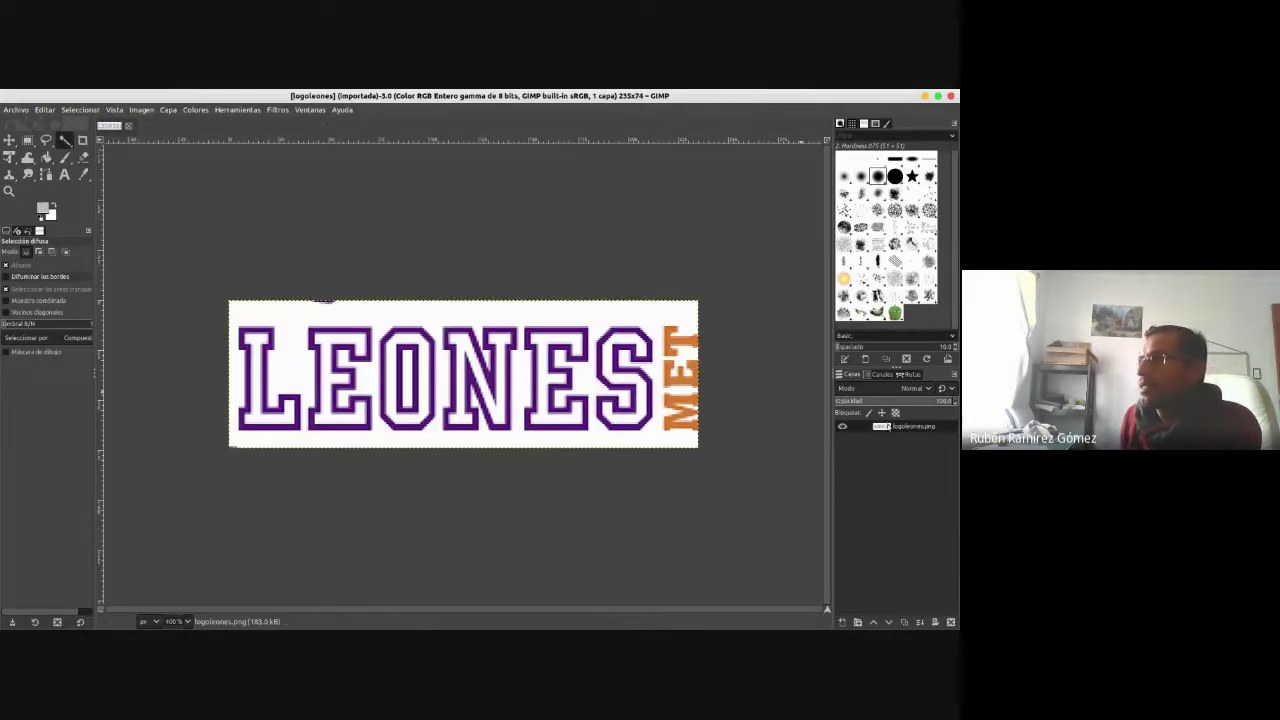
{"action": "right_click", "coordinate": [888, 426]}
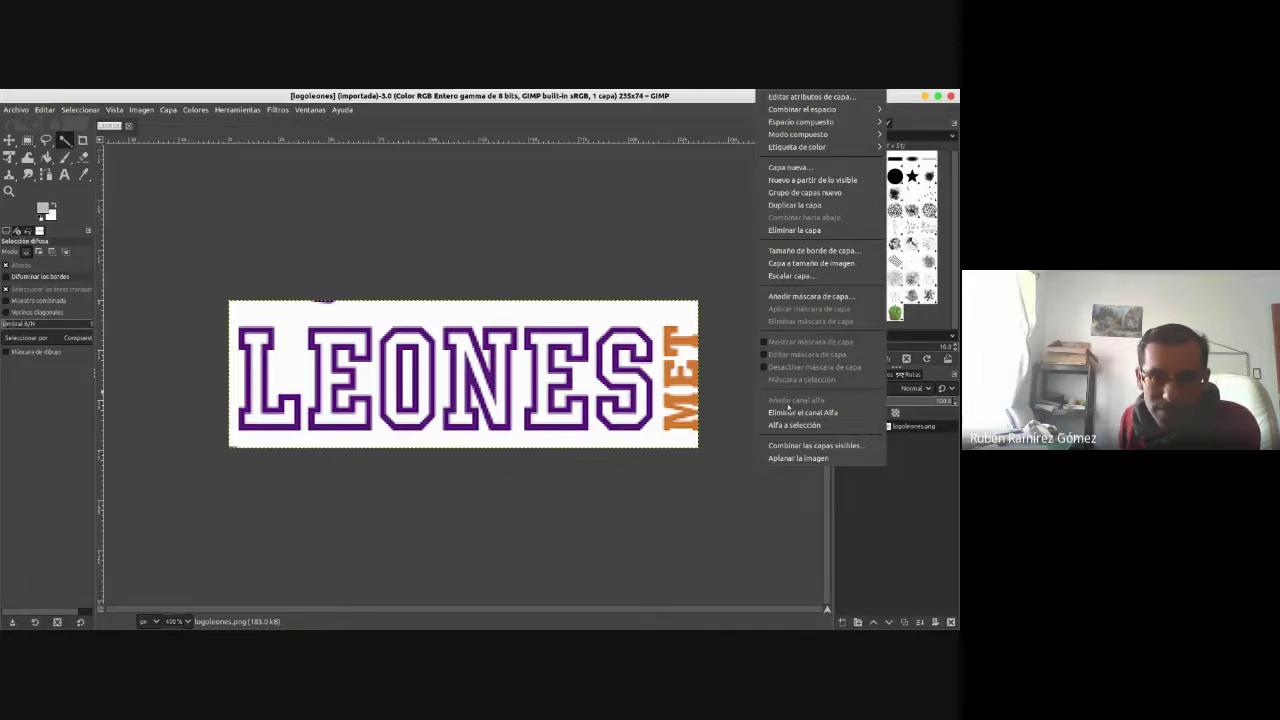
{"action": "left_click", "coordinate": [323, 217]}
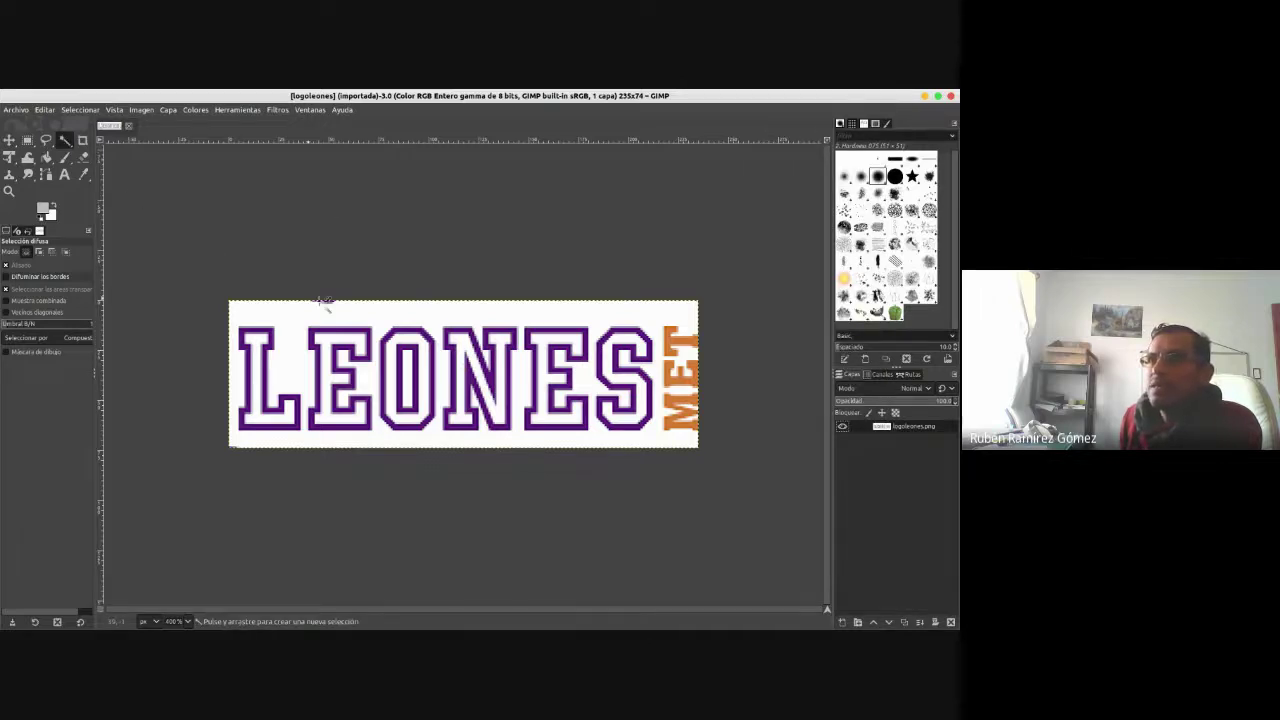
- Fuzzy-select and delete the white background and the white insides of L, E and O
{"action": "left_click", "coordinate": [343, 316]}
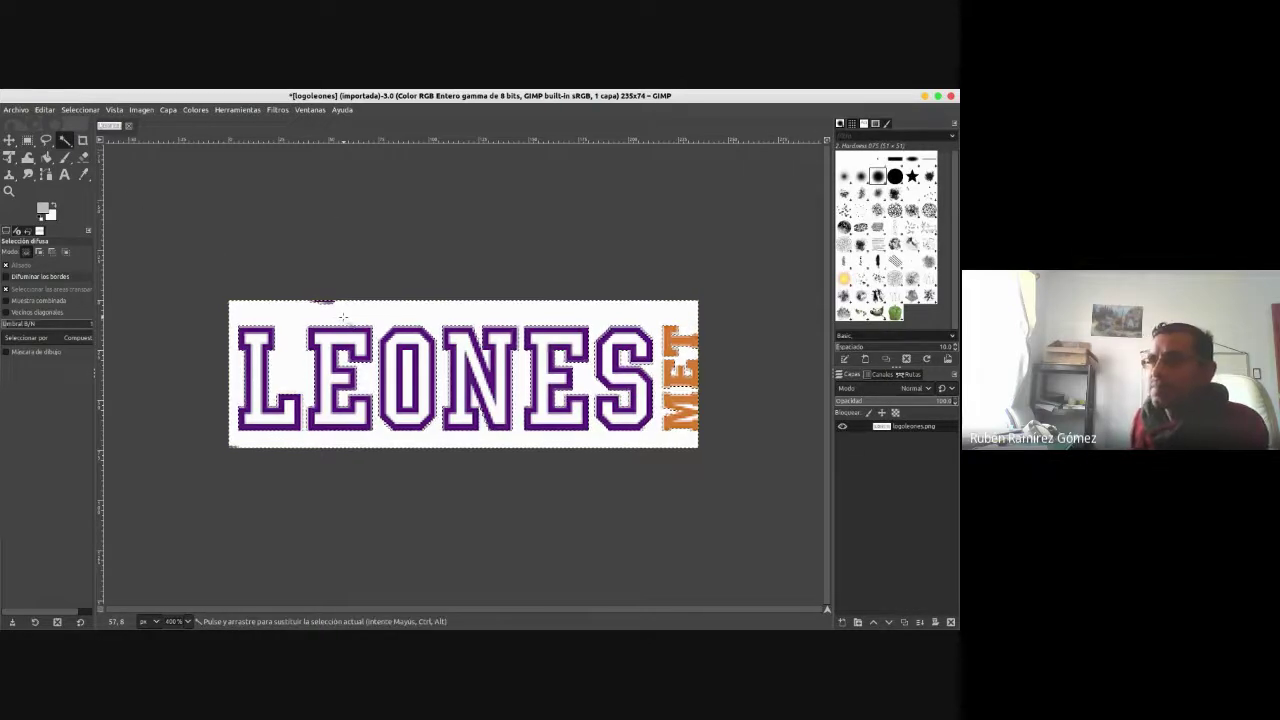
{"action": "key", "text": "Delete"}
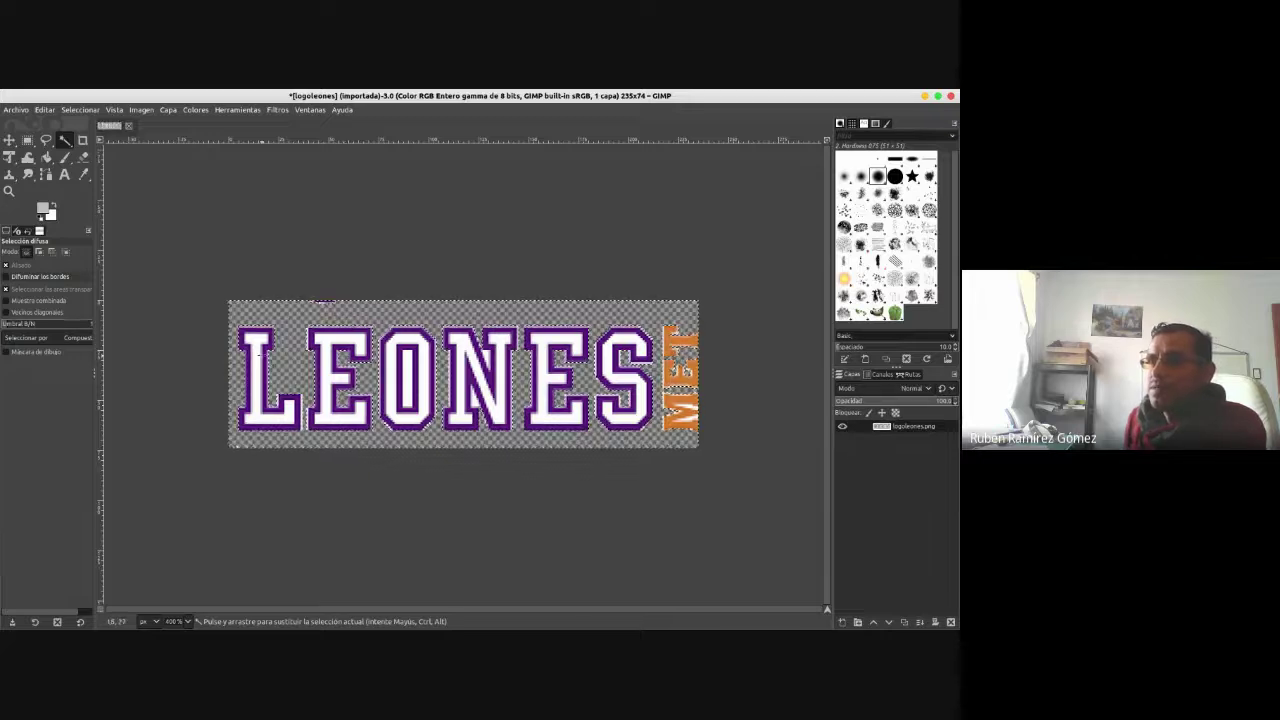
{"action": "left_click", "coordinate": [265, 338]}
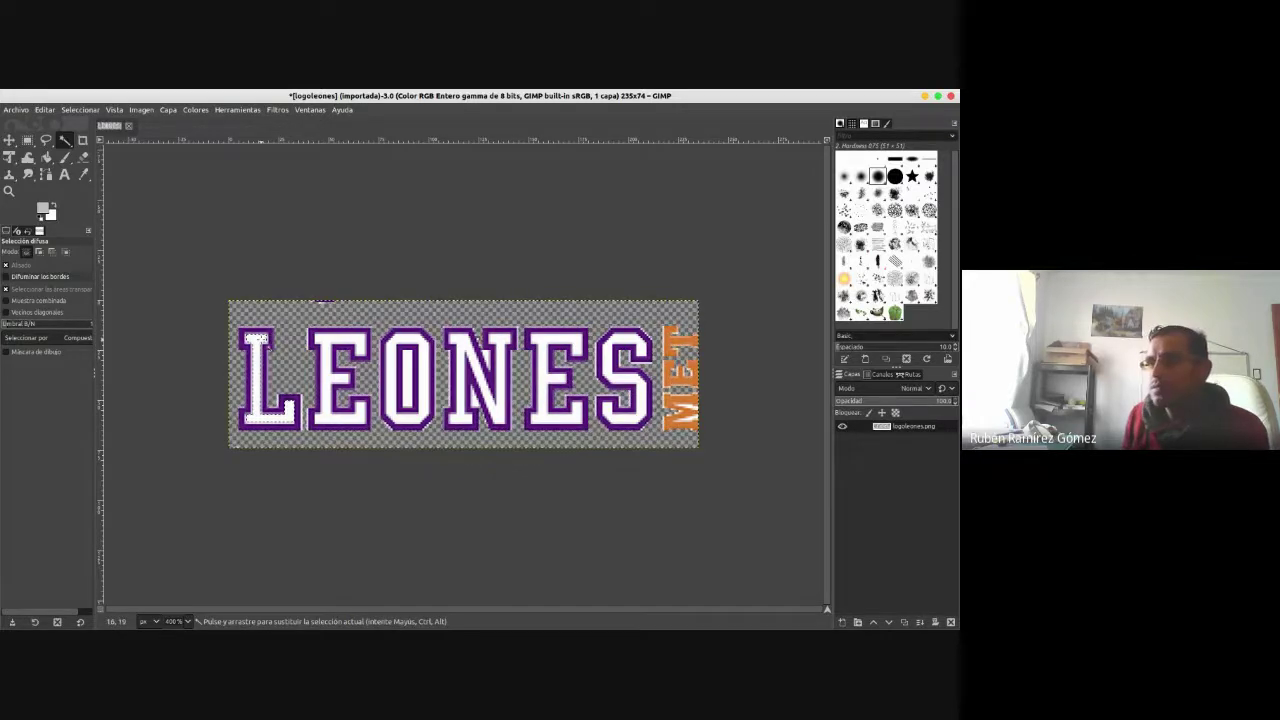
{"action": "key", "text": "Delete"}
{"action": "left_click", "coordinate": [313, 344]}
{"action": "key", "text": "Delete"}
{"action": "left_click", "coordinate": [405, 365]}
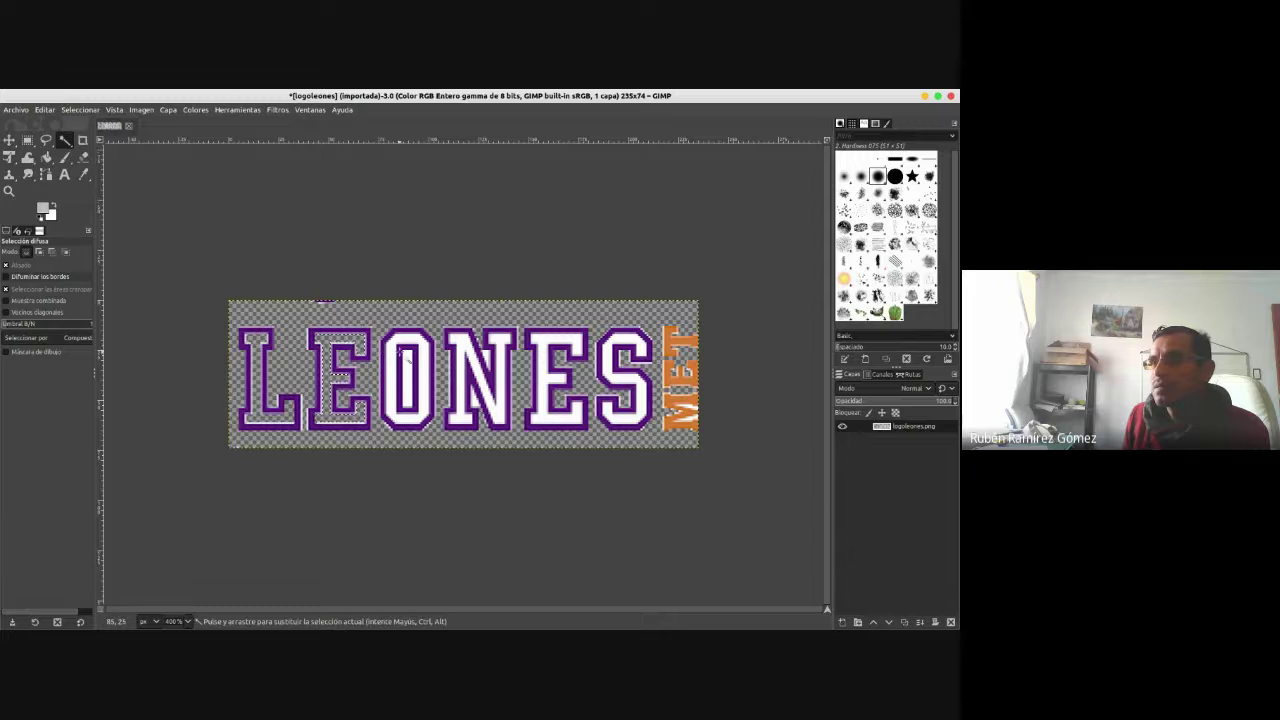
{"action": "key", "text": "Delete"}
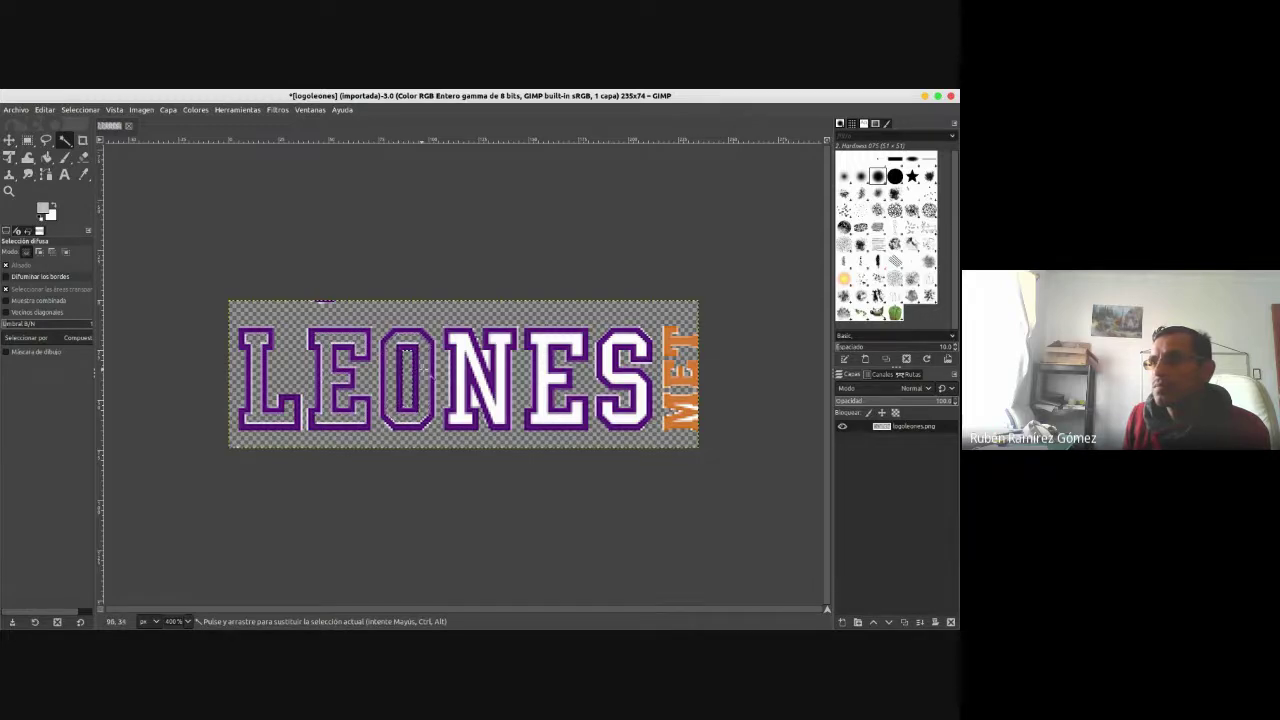
- Delete the white insides of the remaining letters N, E and S
{"action": "left_click", "coordinate": [466, 348]}
{"action": "key", "text": "Delete"}
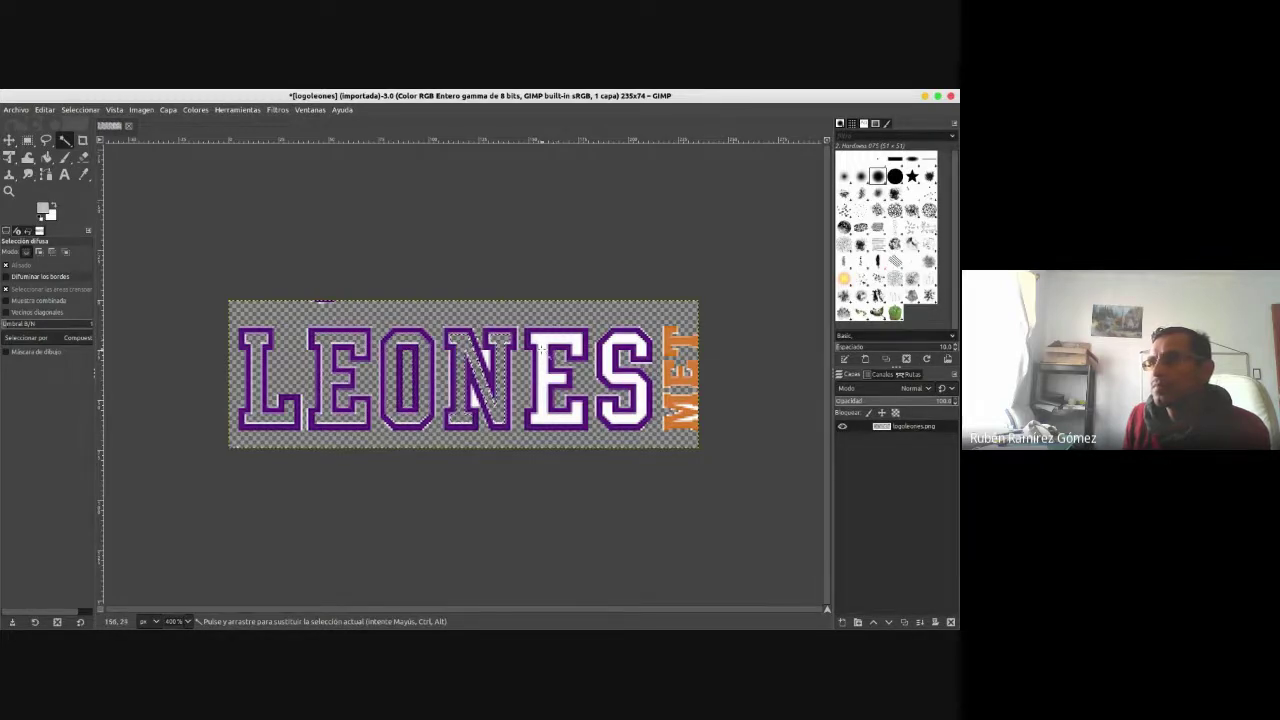
{"action": "left_click", "coordinate": [554, 354]}
{"action": "key", "text": "Delete"}
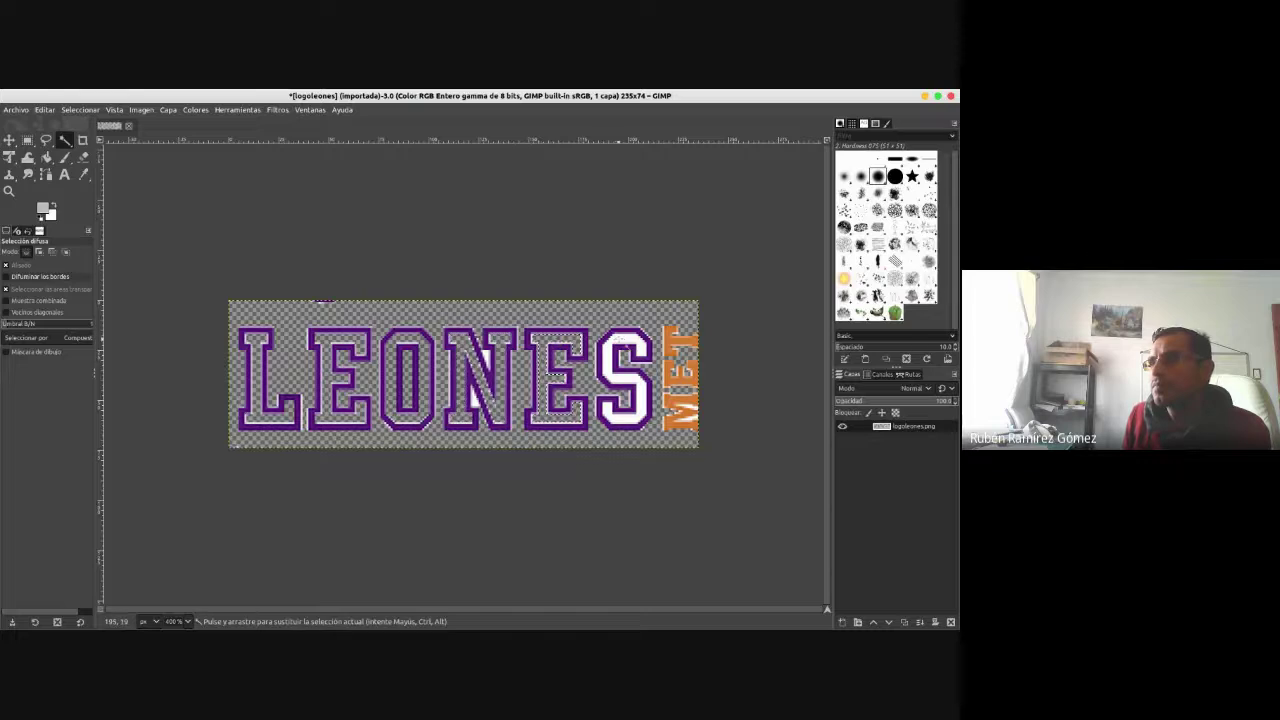
{"action": "left_click", "coordinate": [601, 338]}
{"action": "key", "text": "Delete"}
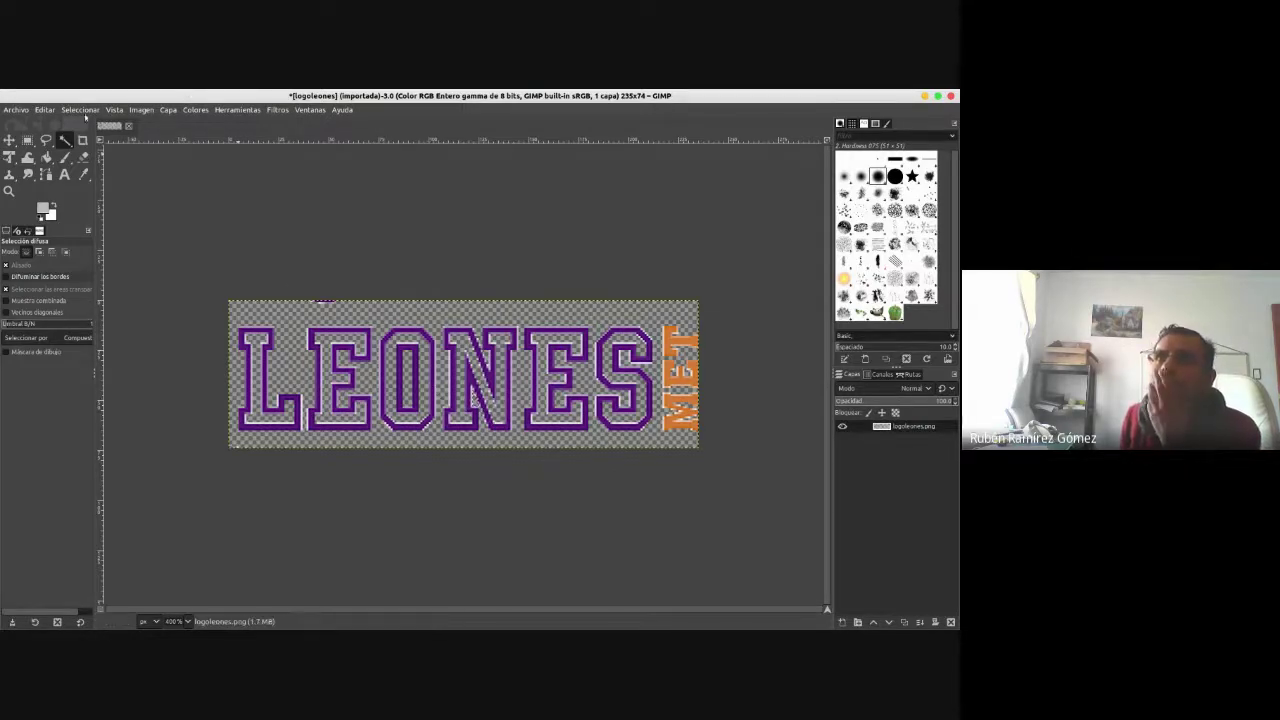
- Export the transparent logo as PNG, replacing logoleones.png in Descargas
{"action": "left_click", "coordinate": [16, 109]}
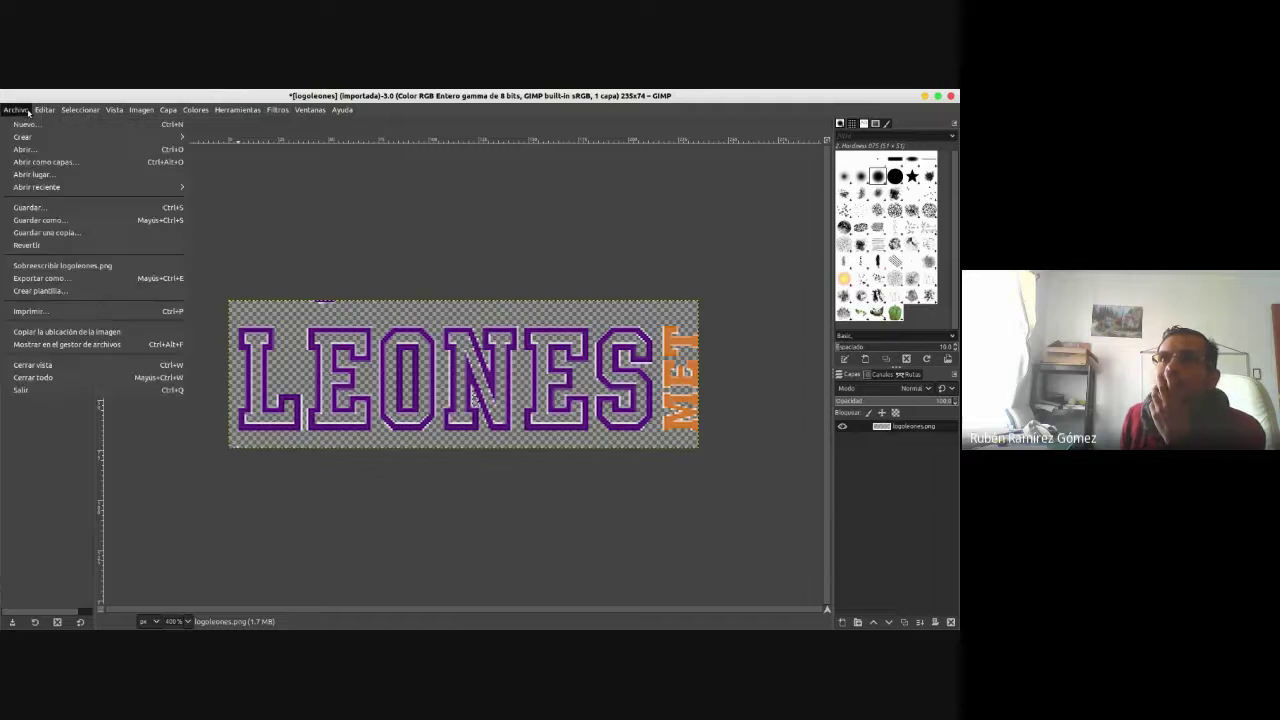
{"action": "left_click", "coordinate": [40, 278]}
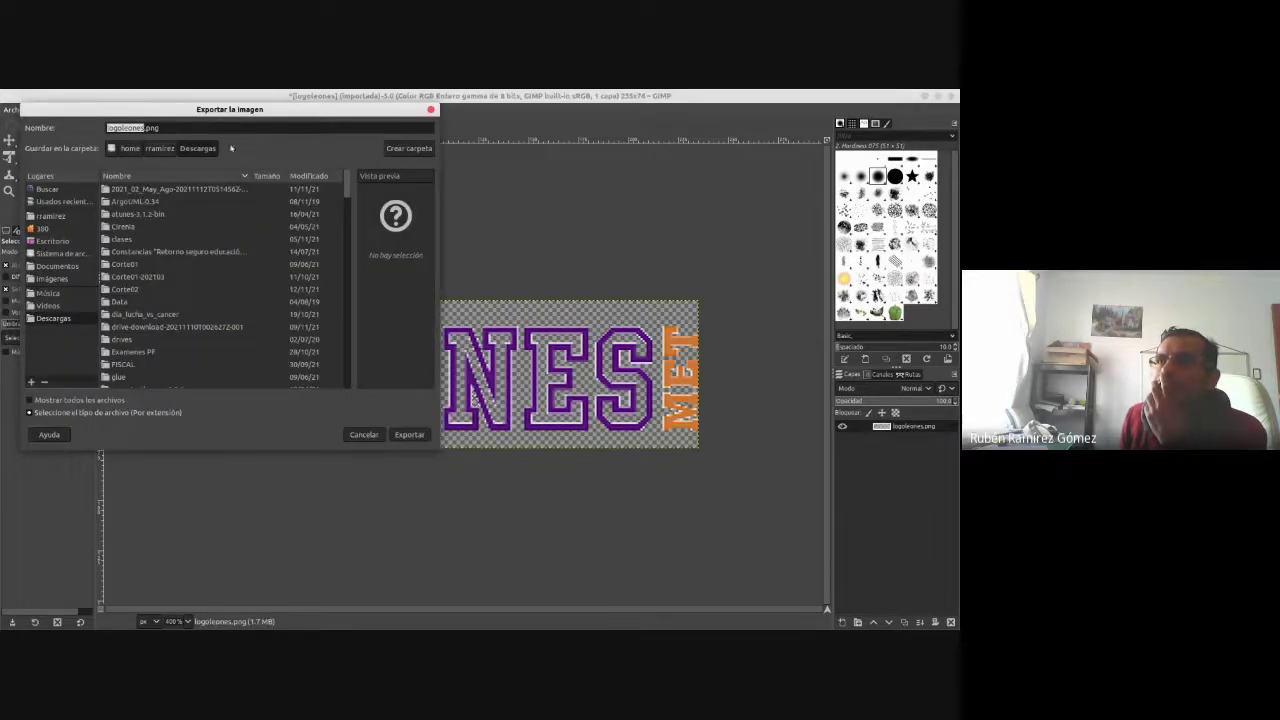
{"action": "left_click", "coordinate": [408, 434]}
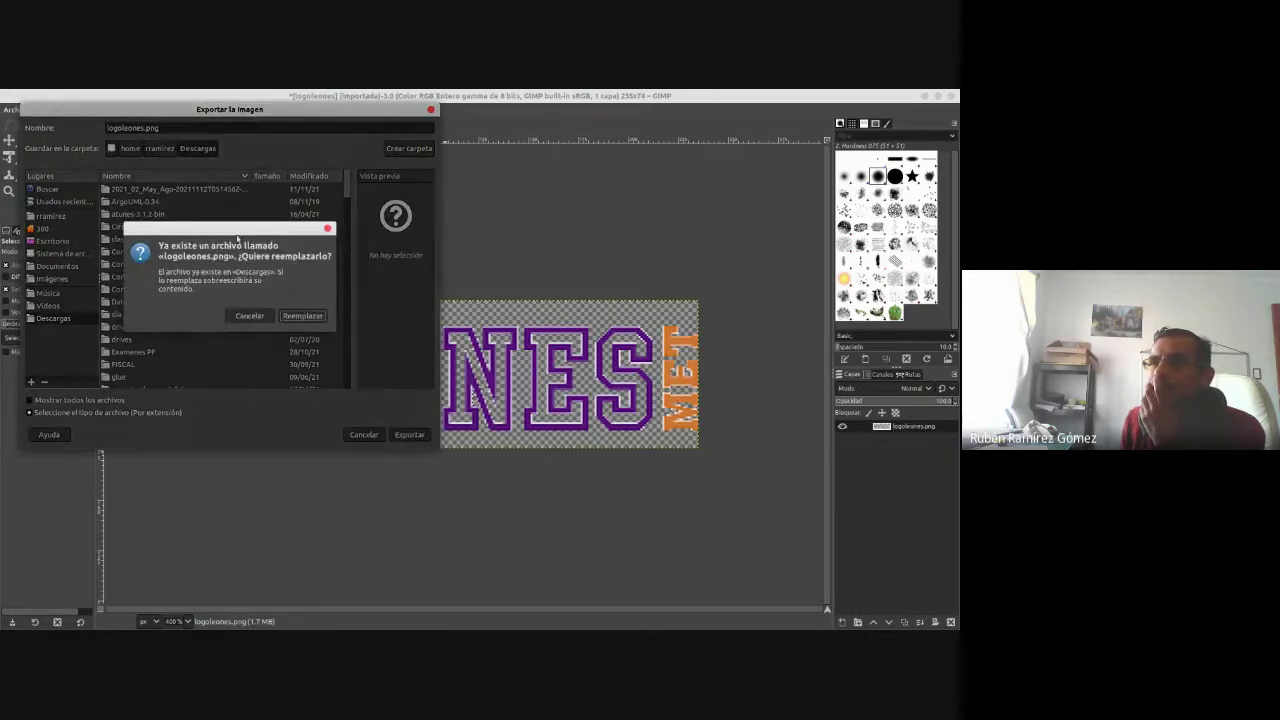
{"action": "left_click", "coordinate": [300, 315]}
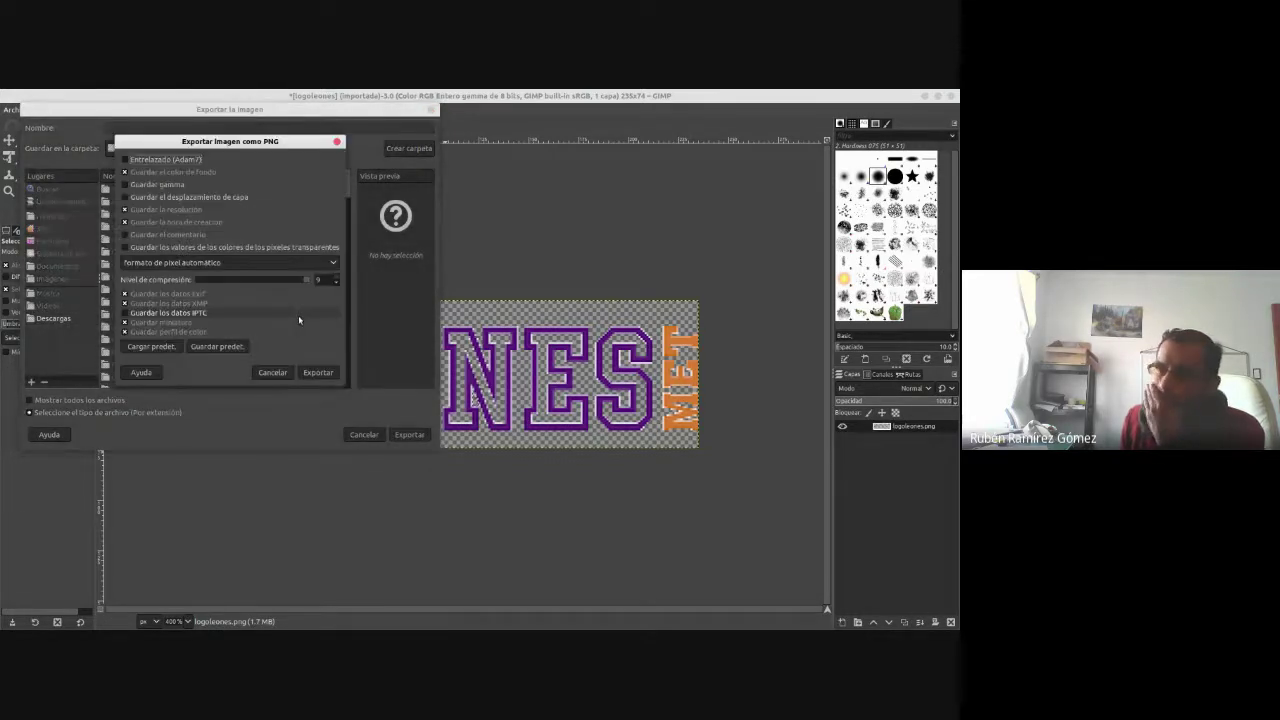
{"action": "left_click", "coordinate": [313, 370]}
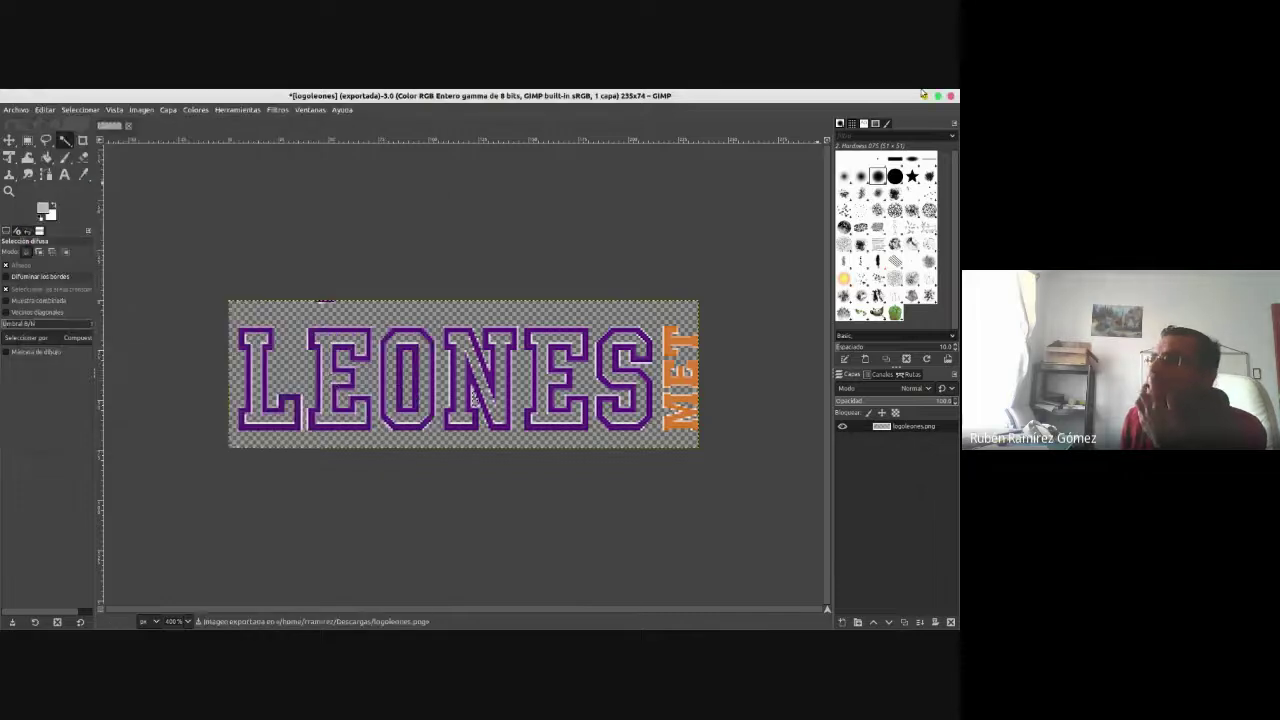
{"action": "left_click", "coordinate": [925, 95]}
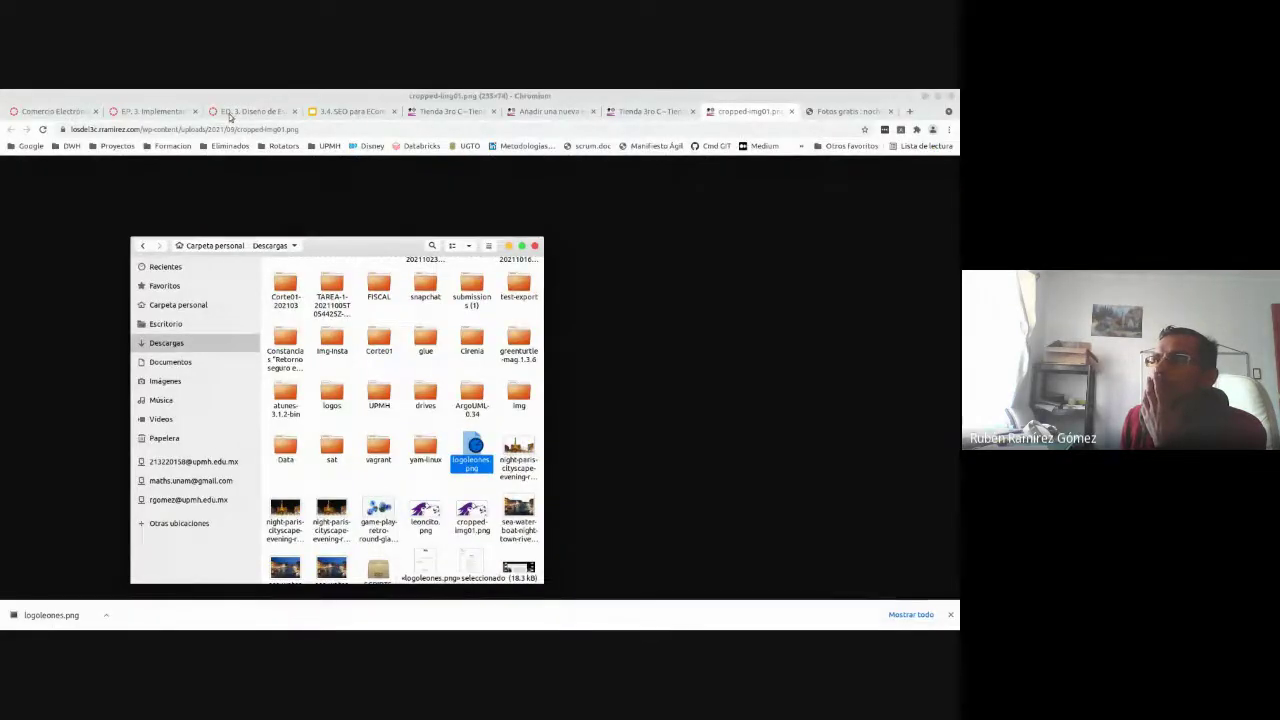
- Close the leftover cropped logo image and free photos tabs
{"action": "left_click", "coordinate": [549, 111]}
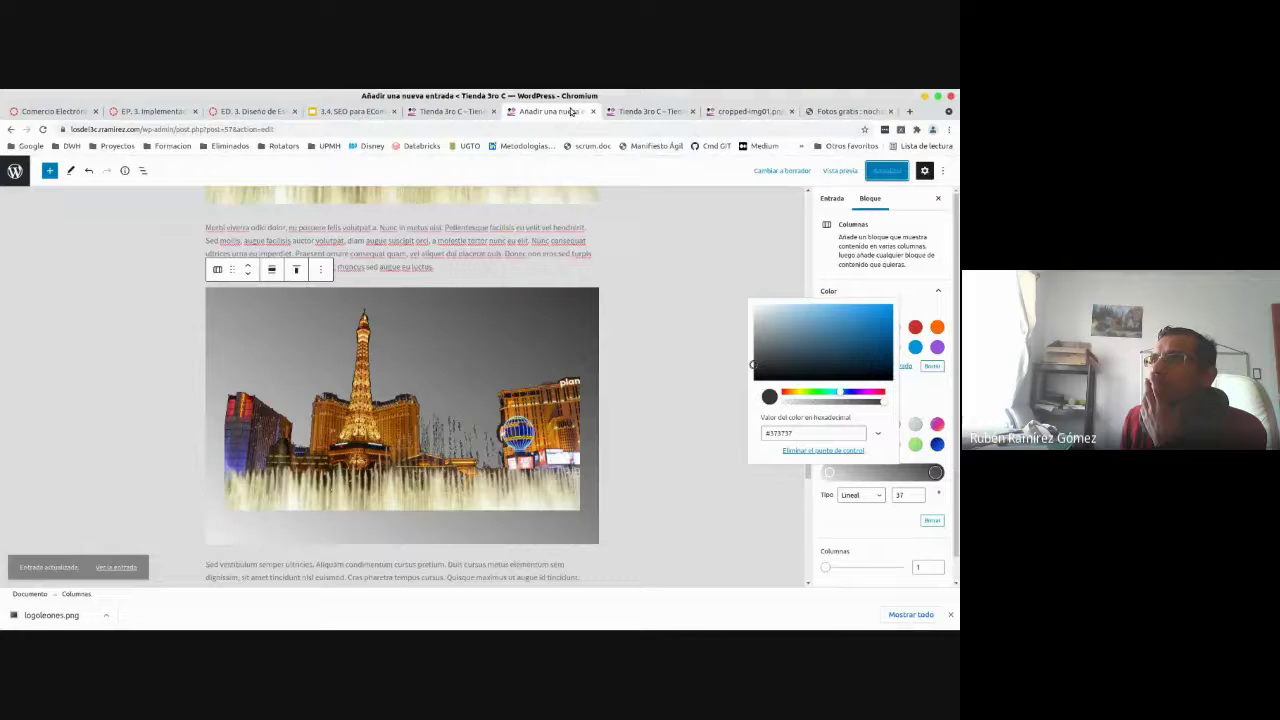
{"action": "left_click", "coordinate": [649, 111]}
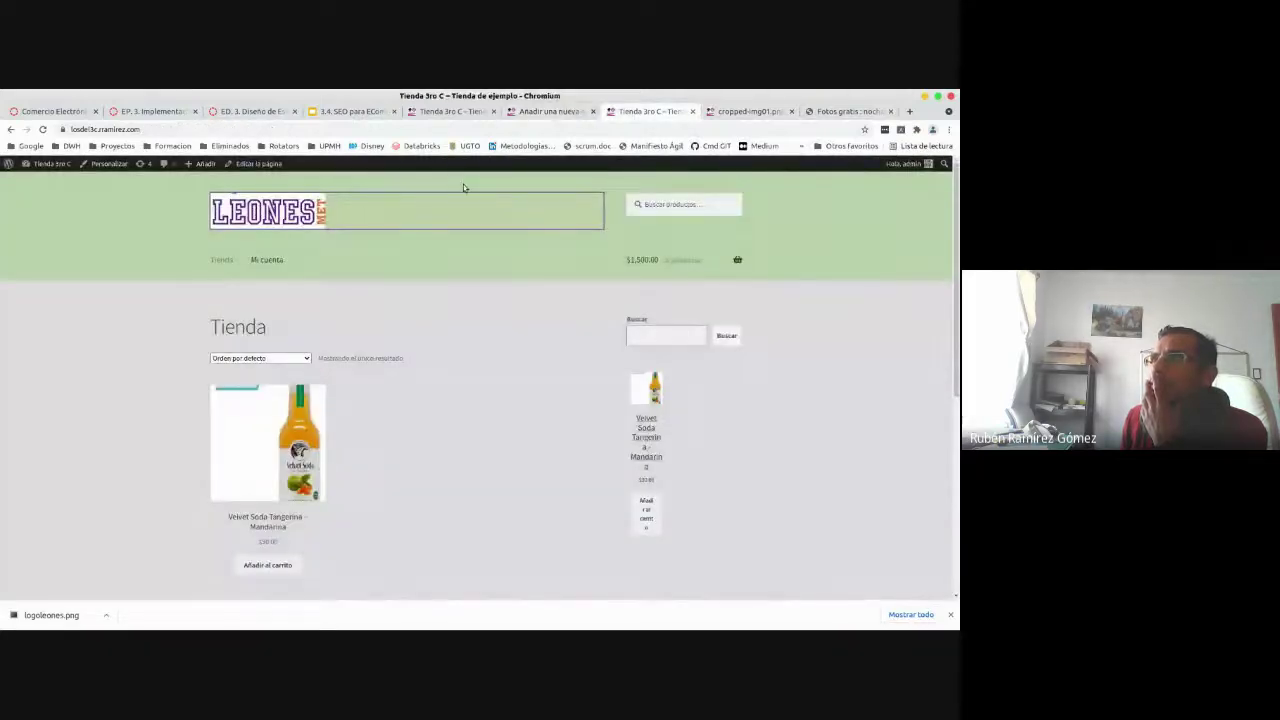
{"action": "left_click", "coordinate": [727, 110]}
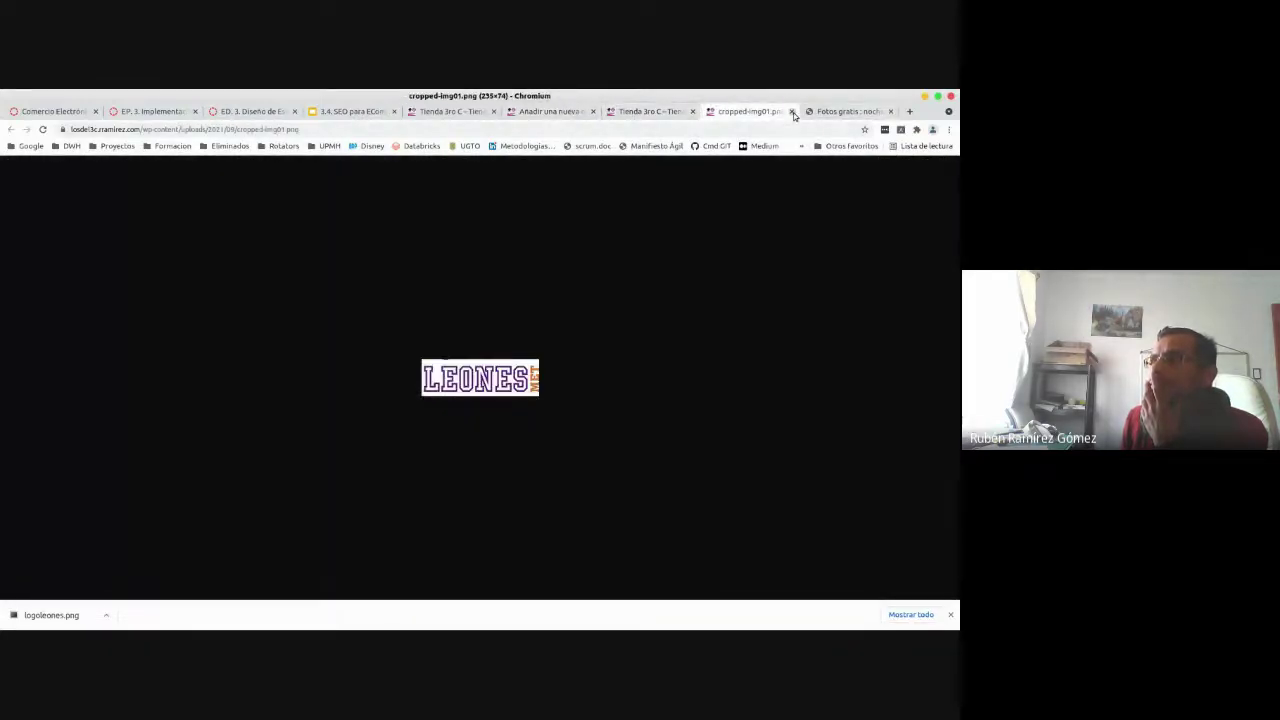
{"action": "left_click", "coordinate": [791, 111]}
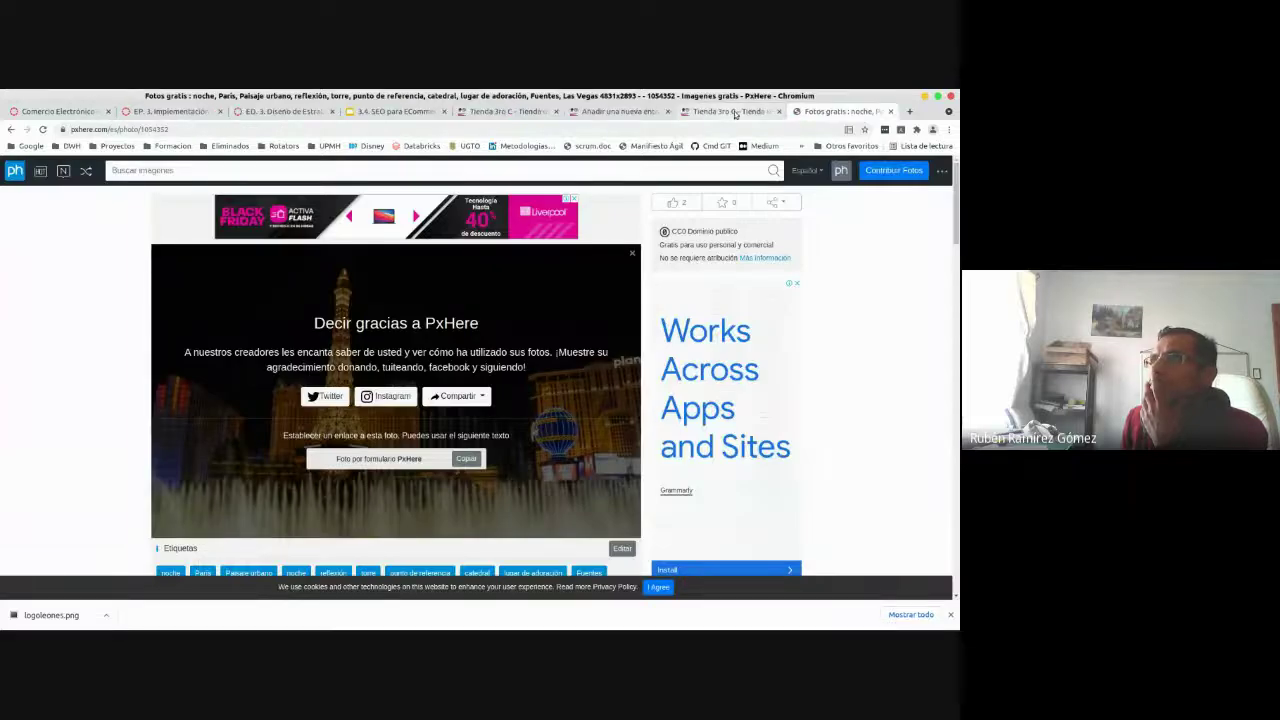
{"action": "left_click", "coordinate": [890, 111]}
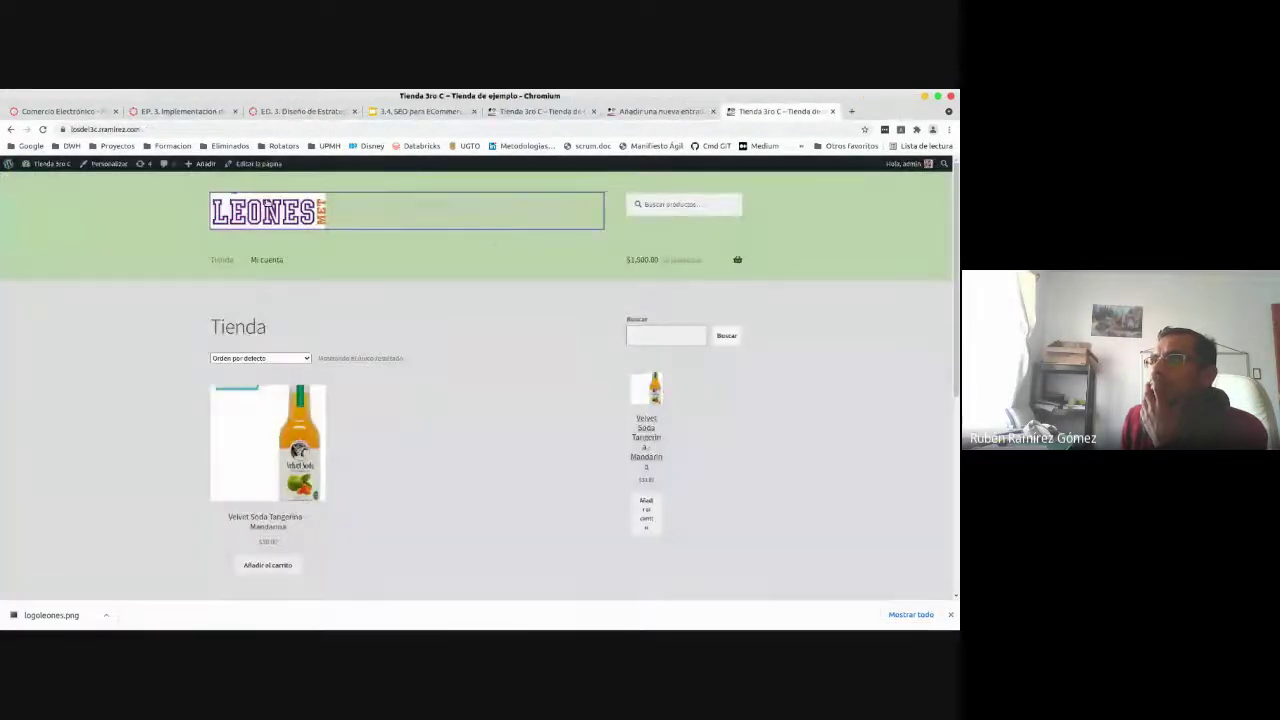
- Bring the WordPress Entradas list to the front and close the downloads bar
{"action": "left_click", "coordinate": [617, 112]}
{"action": "left_click", "coordinate": [540, 111]}
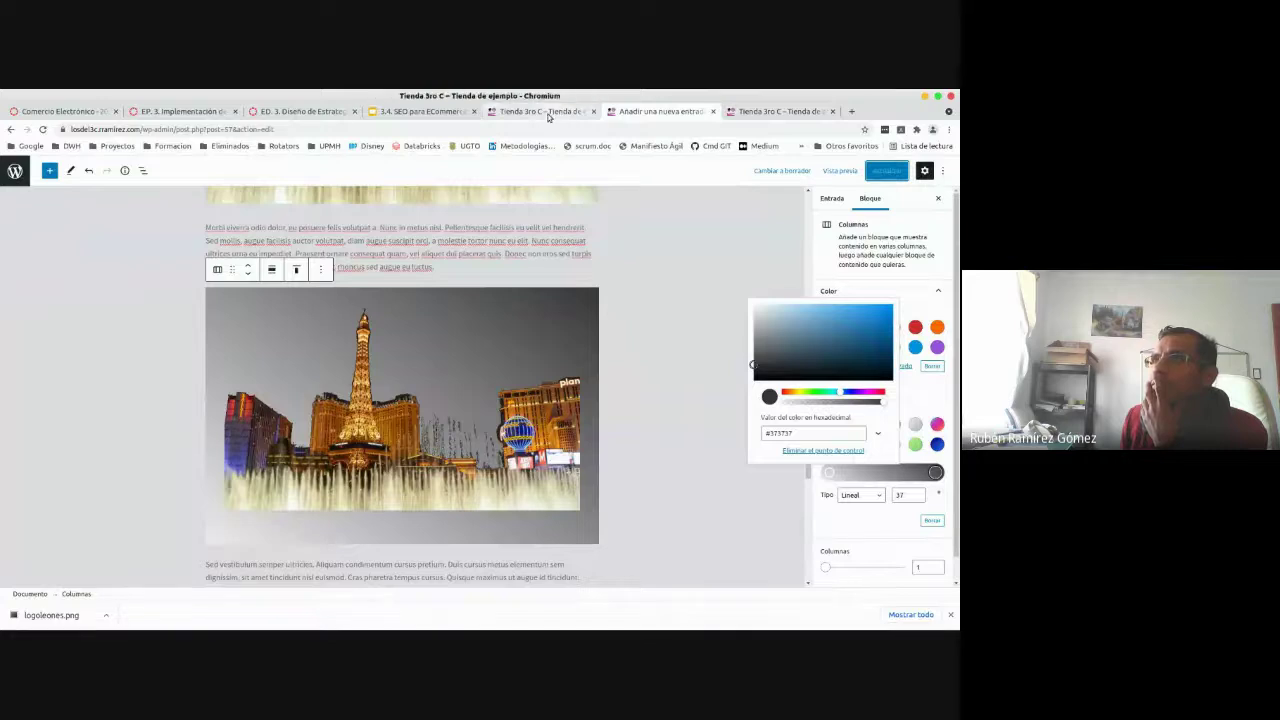
{"action": "left_click", "coordinate": [660, 112]}
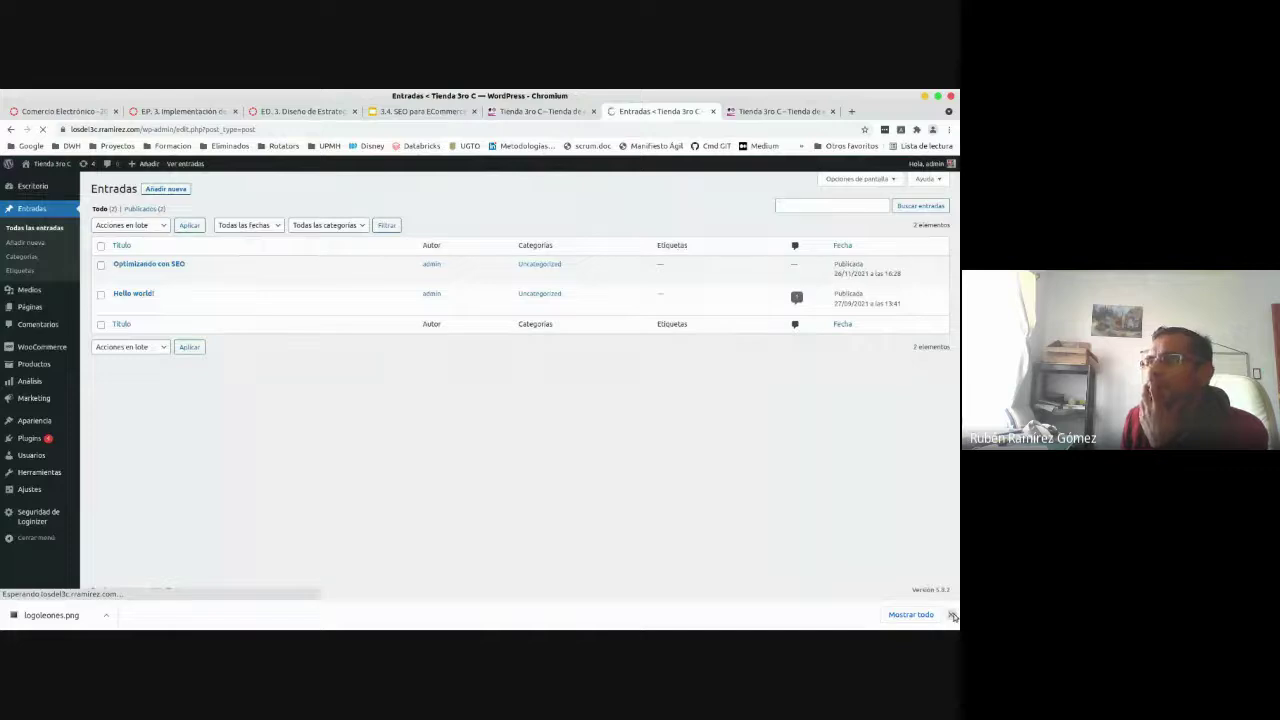
{"action": "left_click", "coordinate": [952, 615]}
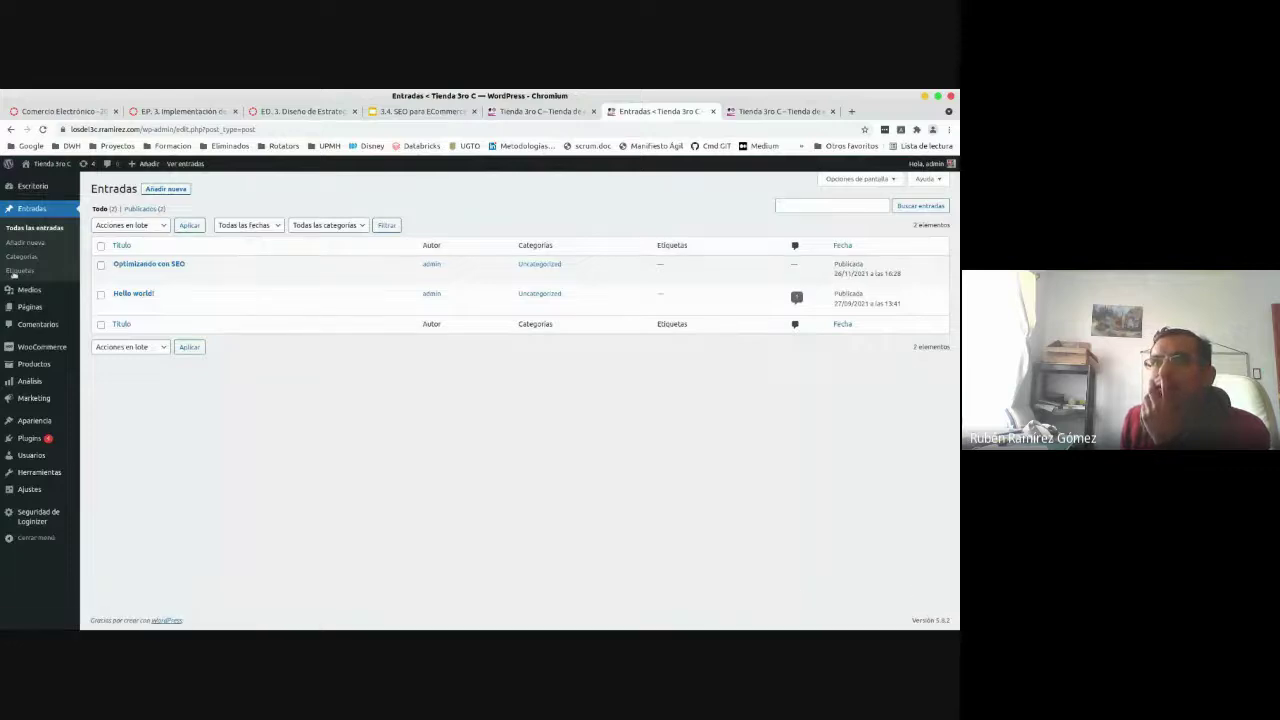
- Open Apariencia > Personalizar and go to the Identidad del sitio panel
{"action": "mouse_move", "coordinate": [30, 428]}
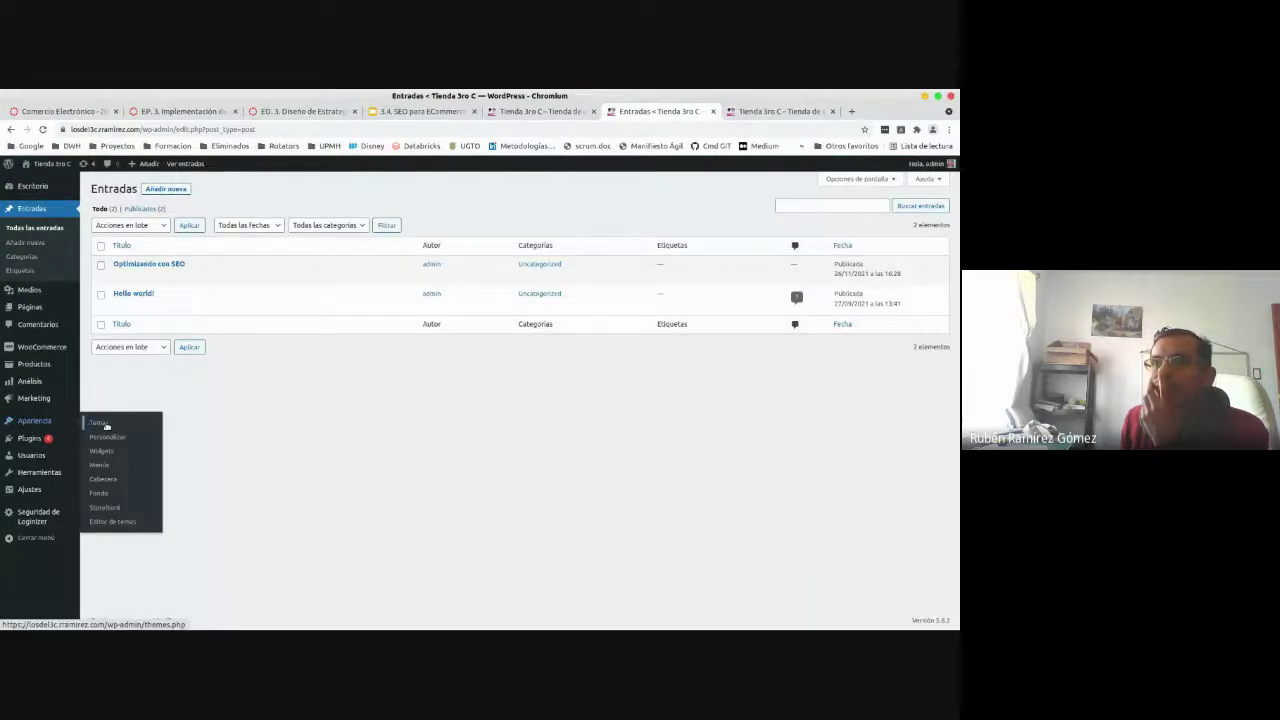
{"action": "left_click", "coordinate": [107, 438]}
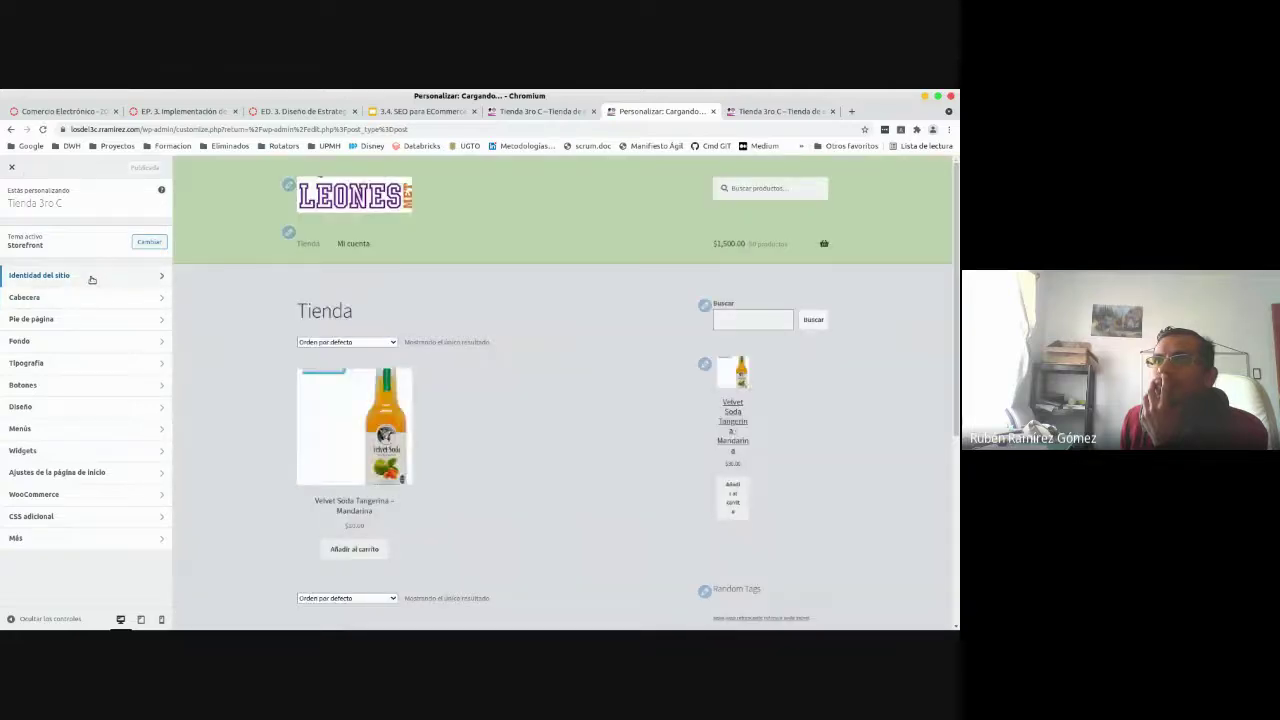
{"action": "left_click", "coordinate": [91, 279]}
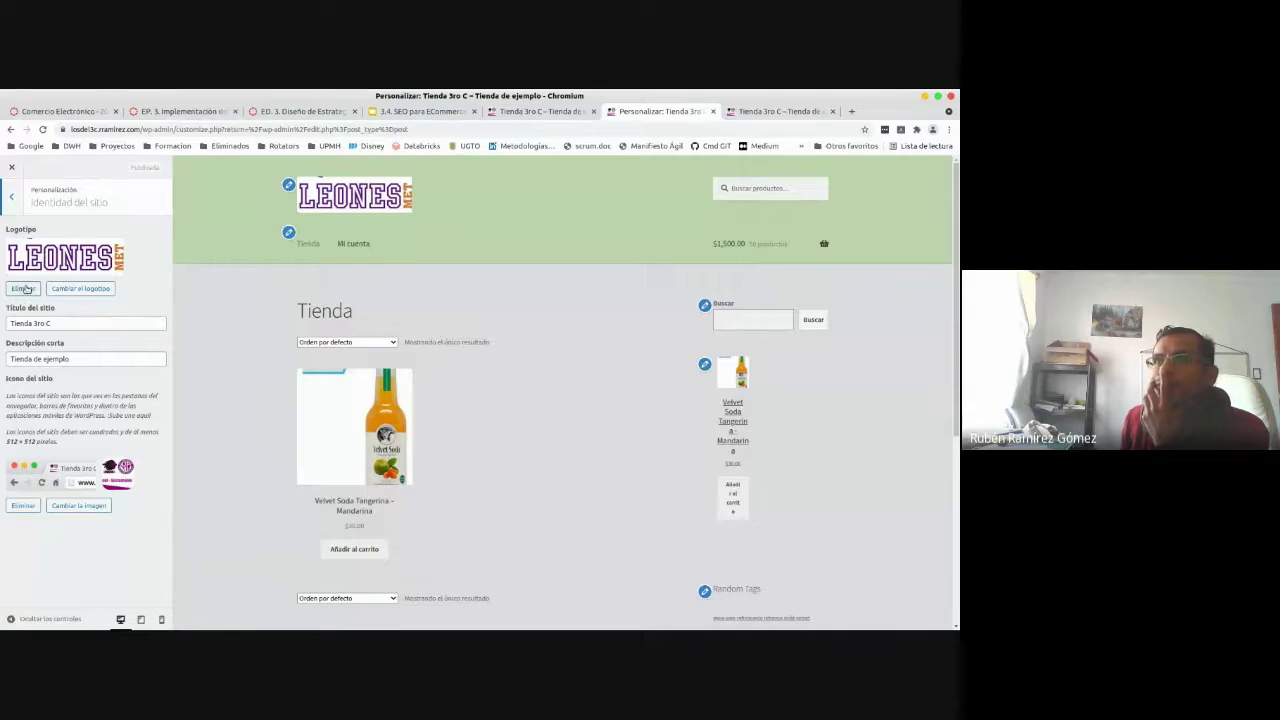
- Upload logoleones.png as the new site logo without cropping and publish it
{"action": "left_click", "coordinate": [98, 289]}
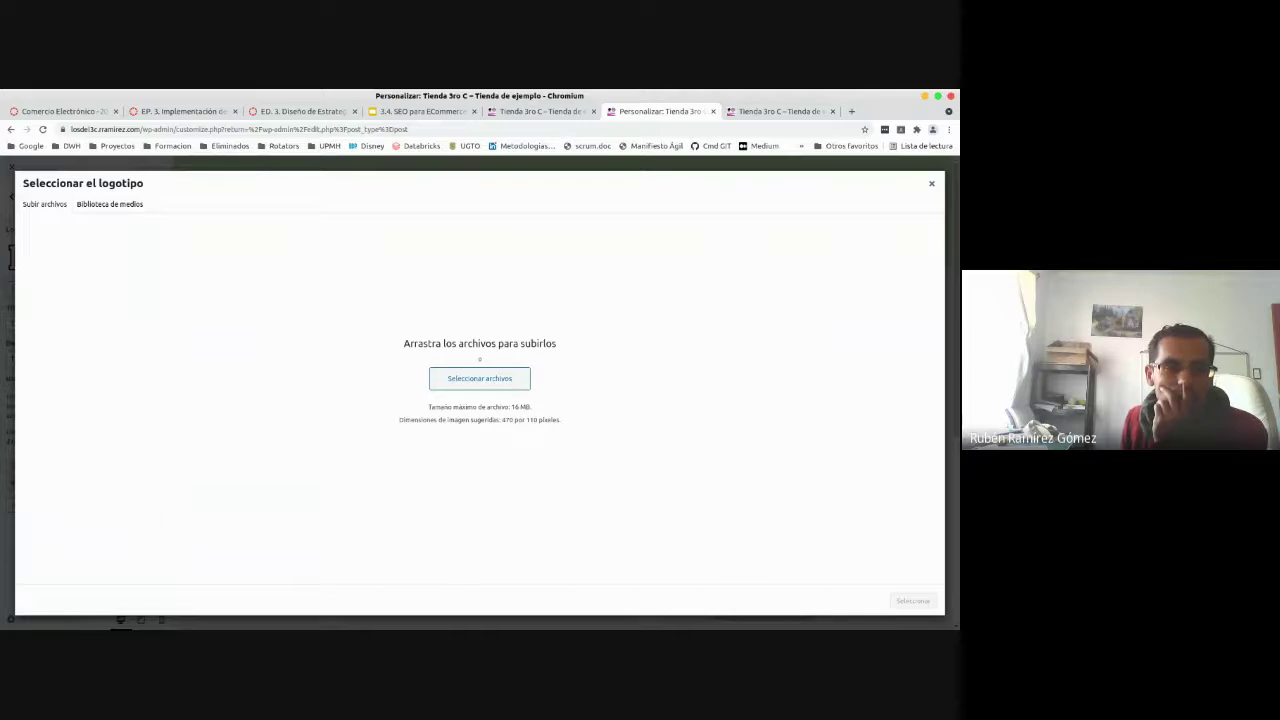
{"action": "key", "text": "alt+Tab"}
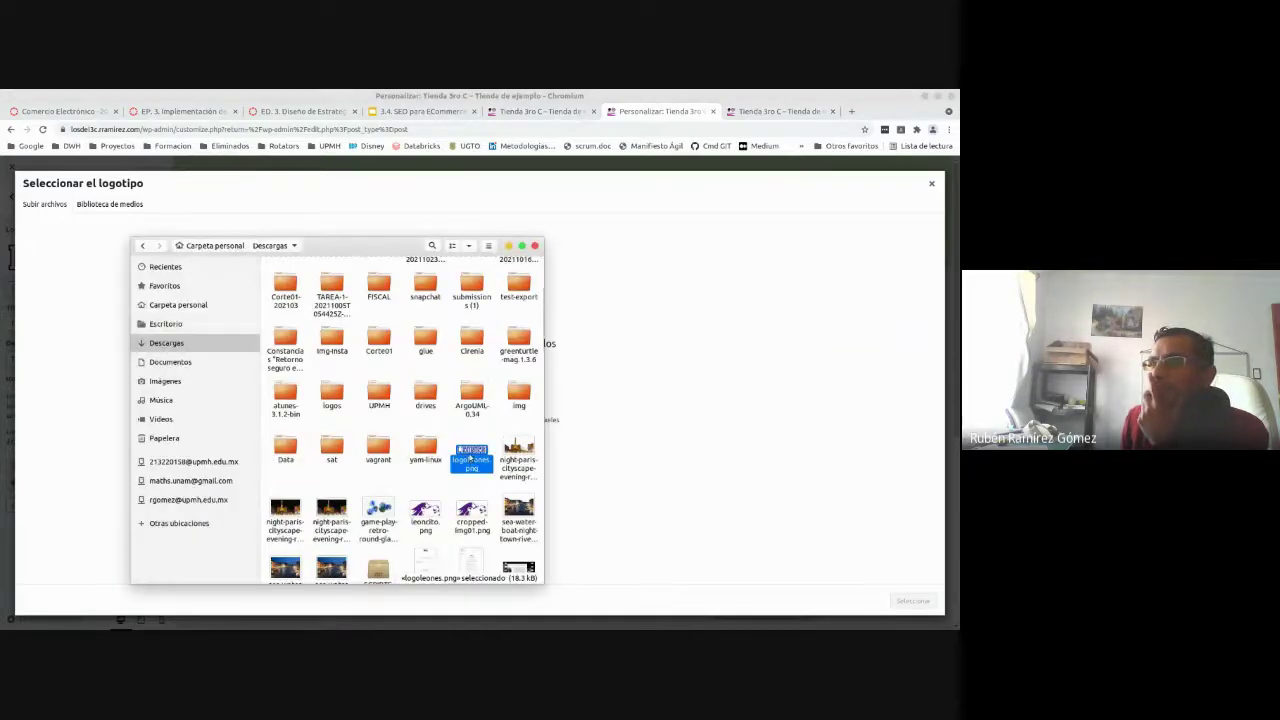
{"action": "left_click_drag", "start_coordinate": [471, 457], "coordinate": [615, 348]}
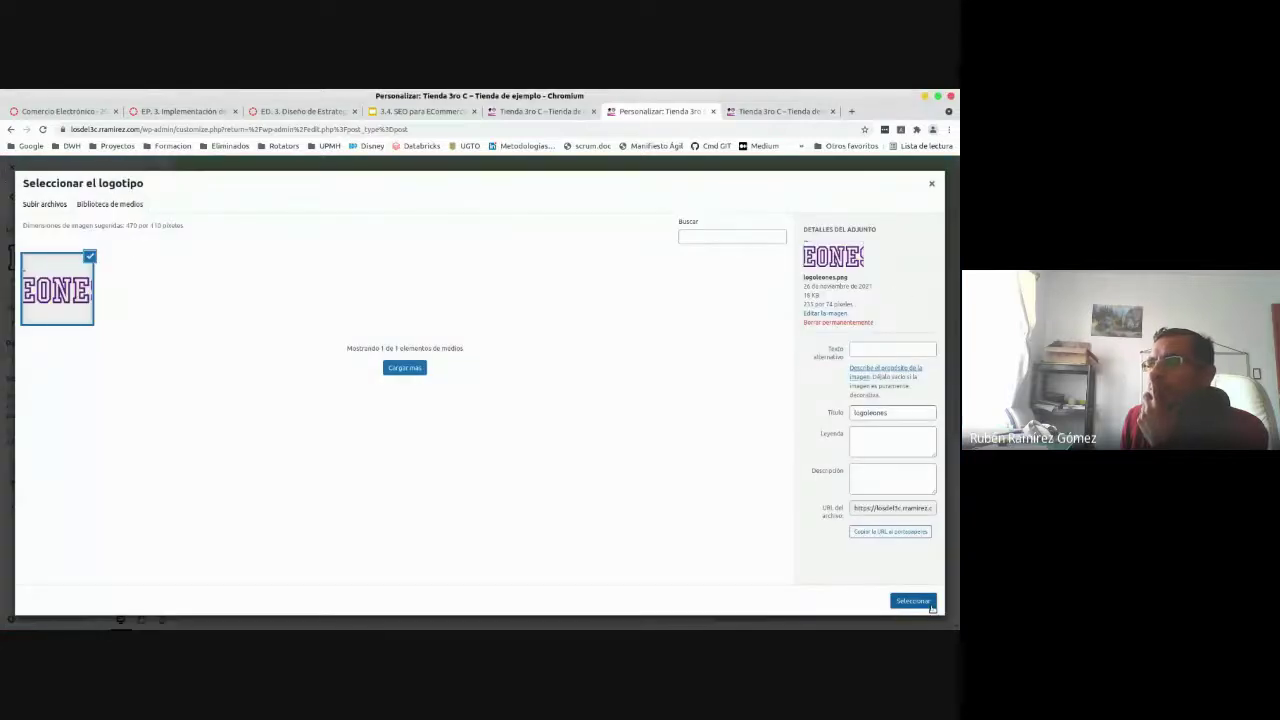
{"action": "left_click", "coordinate": [924, 601]}
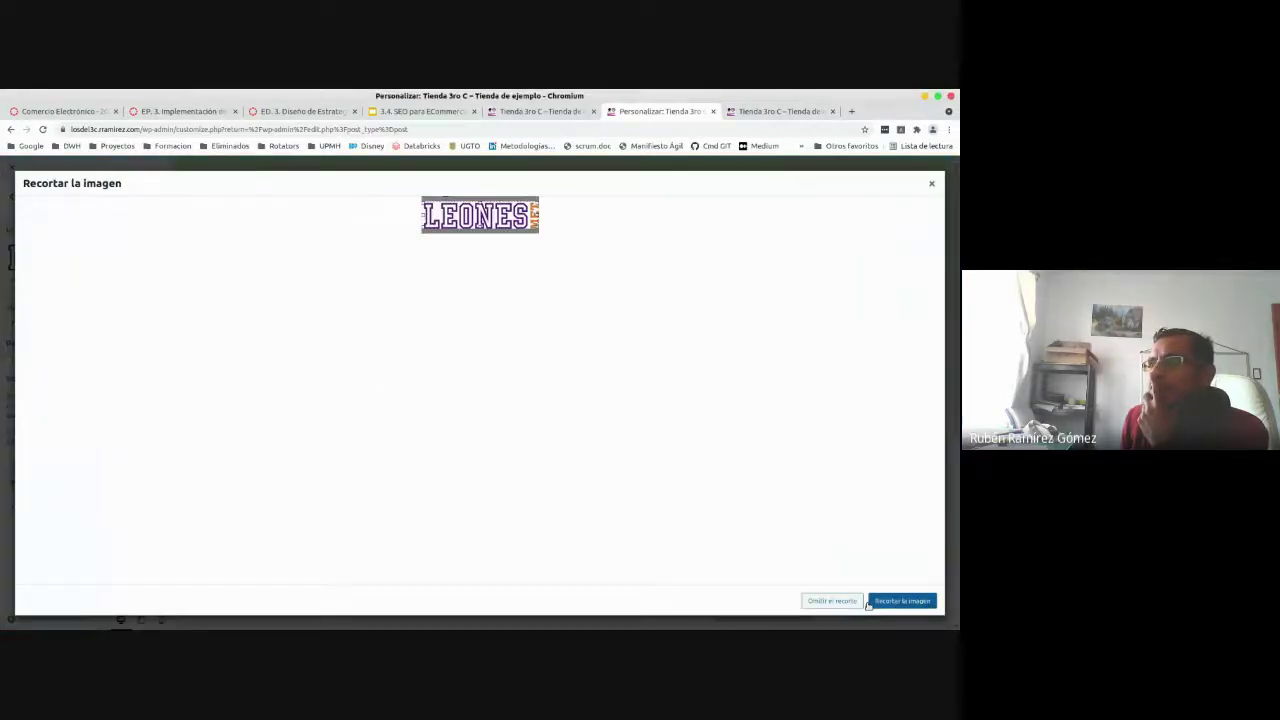
{"action": "left_click", "coordinate": [832, 601]}
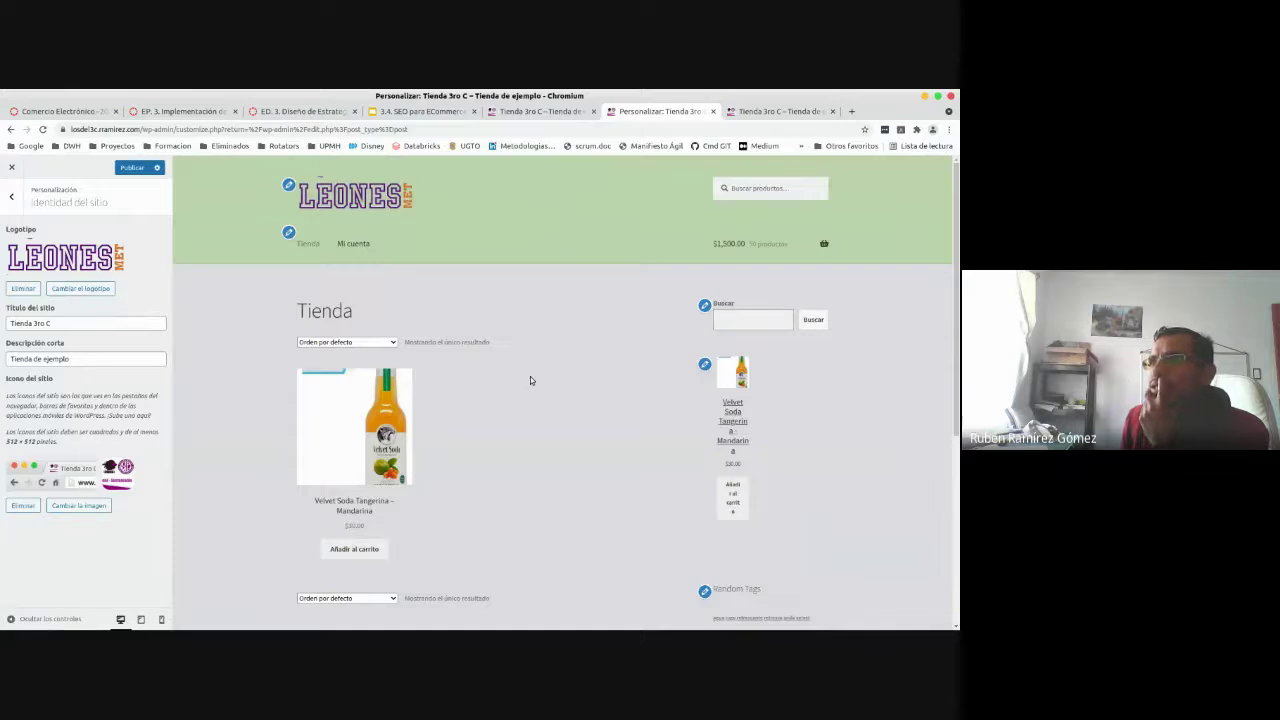
{"action": "left_click", "coordinate": [130, 167]}
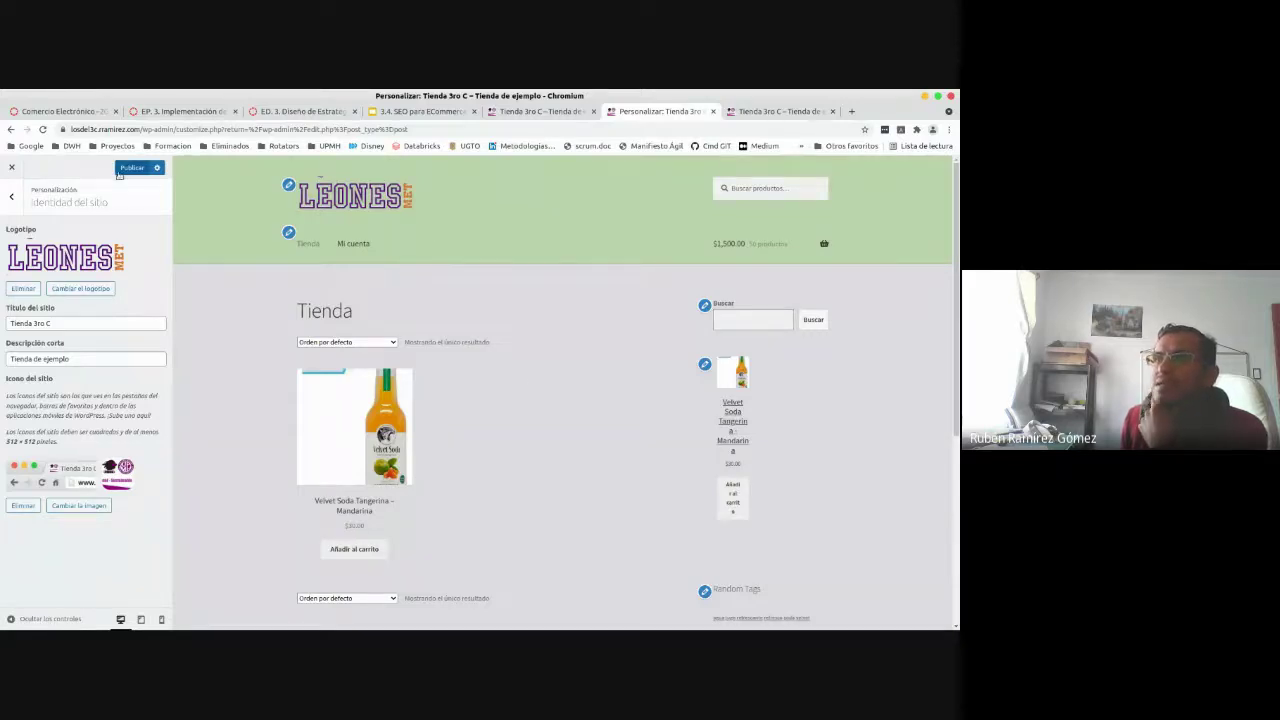
{"action": "left_click", "coordinate": [545, 112]}
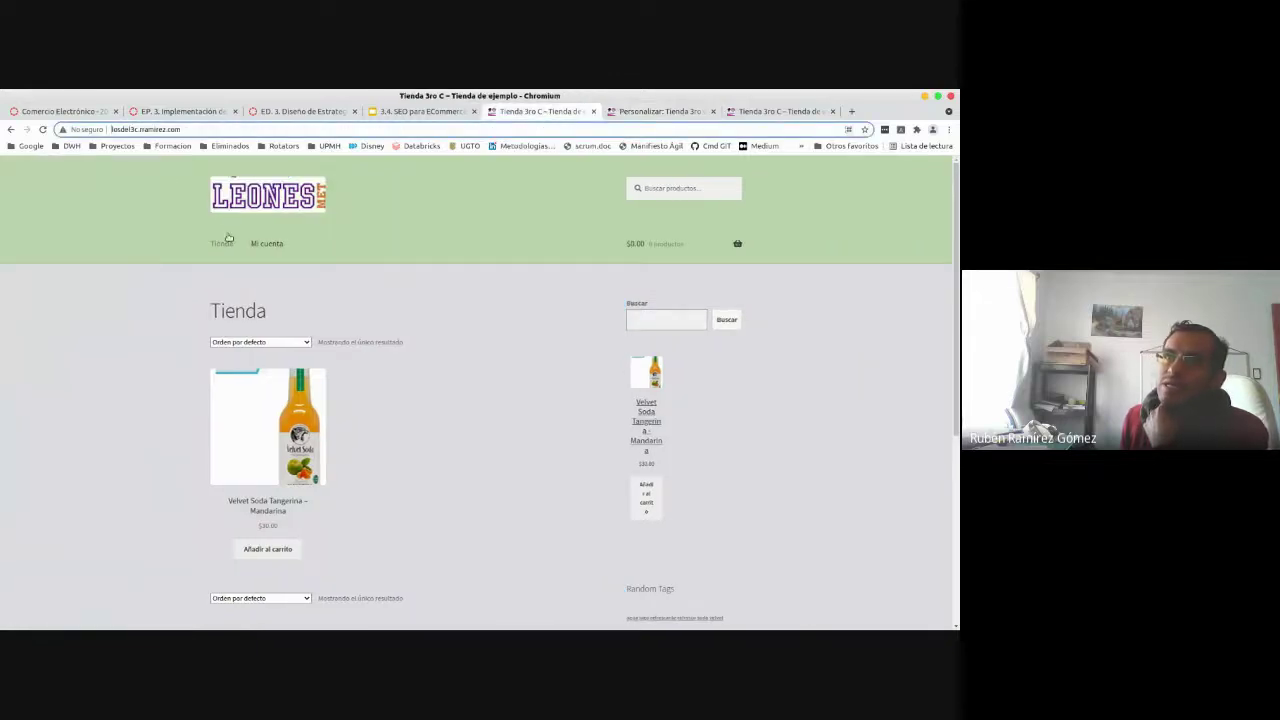
- Reload the live store to confirm the transparent LEONES logo, then return to the Customizer
{"action": "left_click", "coordinate": [40, 131]}
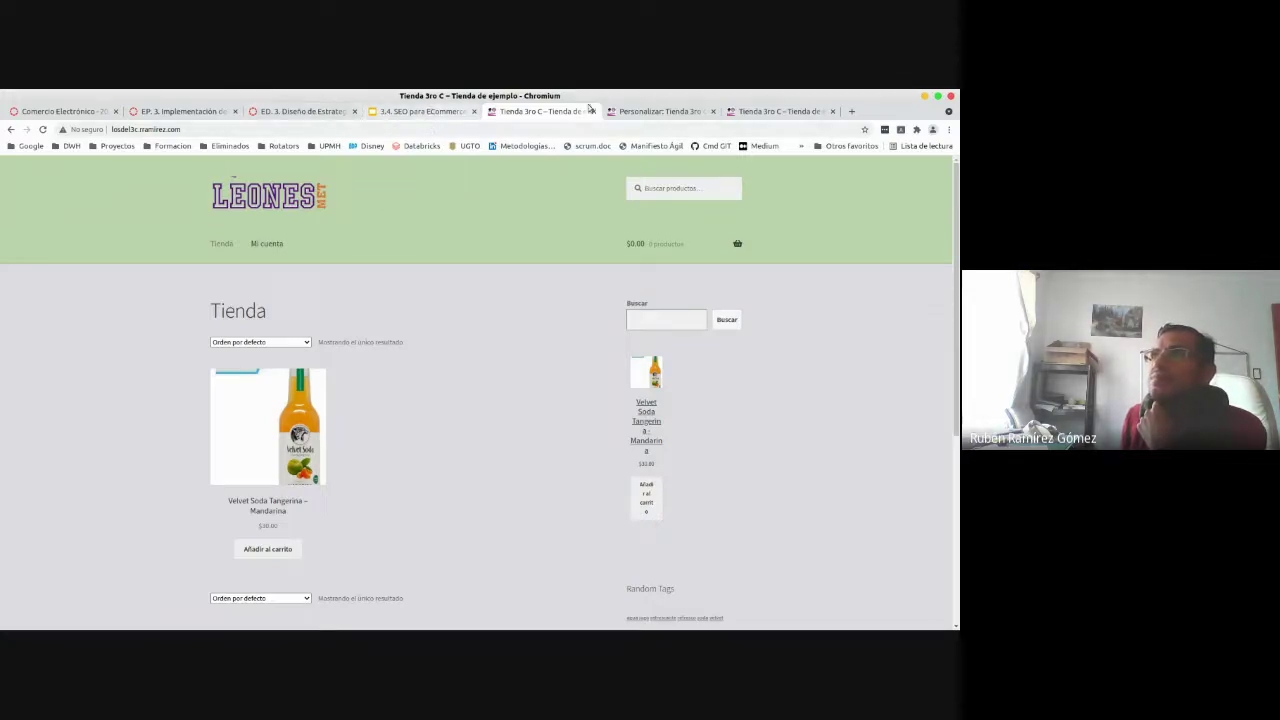
{"action": "left_click", "coordinate": [660, 111]}
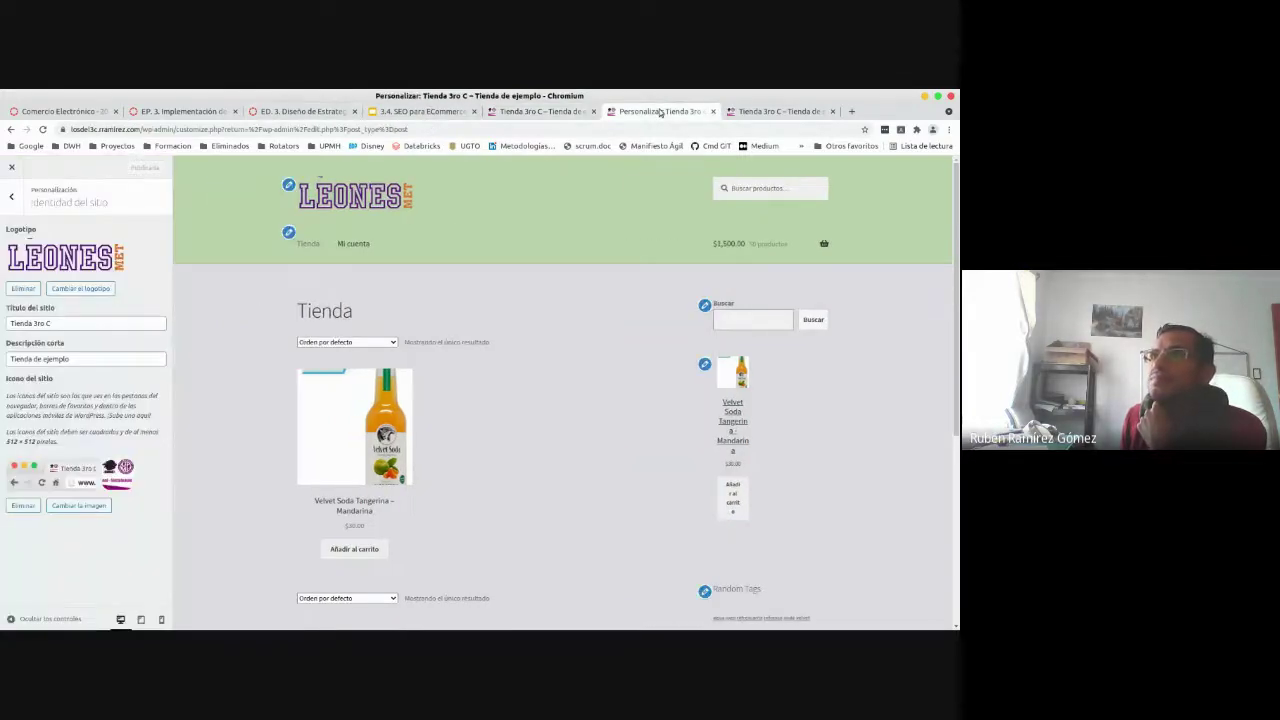
- In the Cabecera settings, change the header background colour to purple
{"action": "left_click", "coordinate": [12, 197]}
{"action": "left_click", "coordinate": [46, 298]}
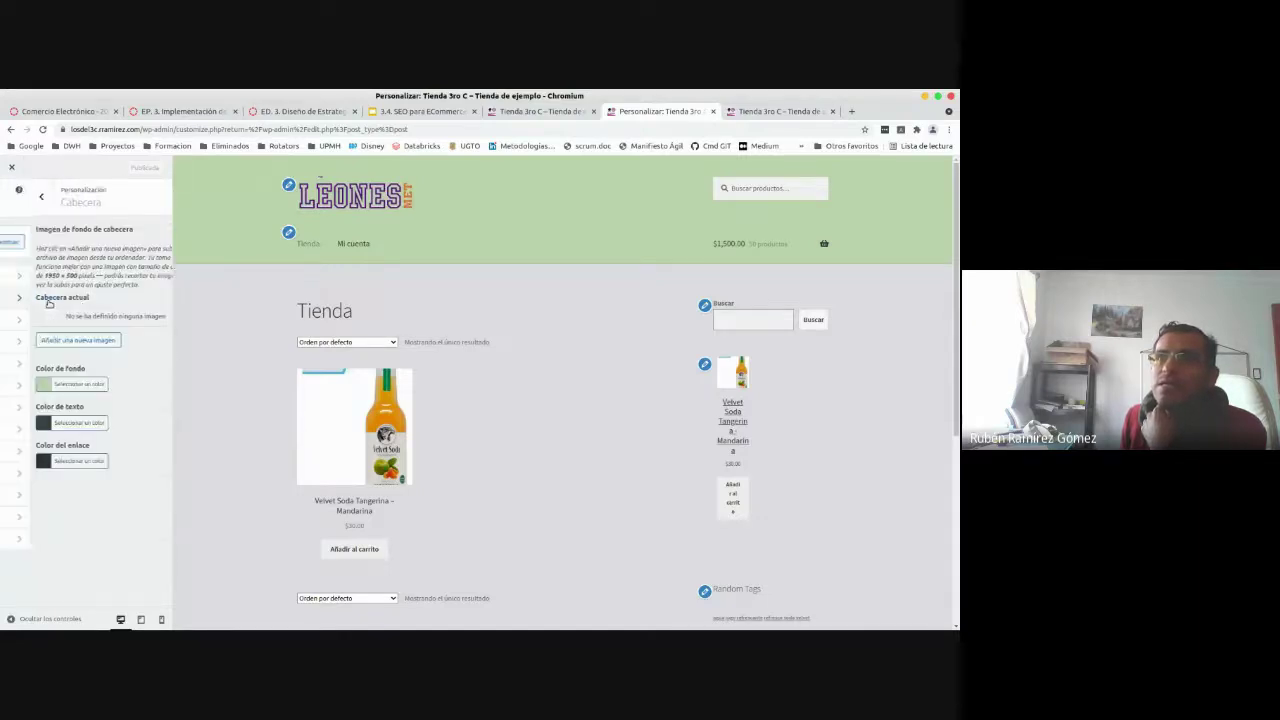
{"action": "left_click", "coordinate": [48, 385]}
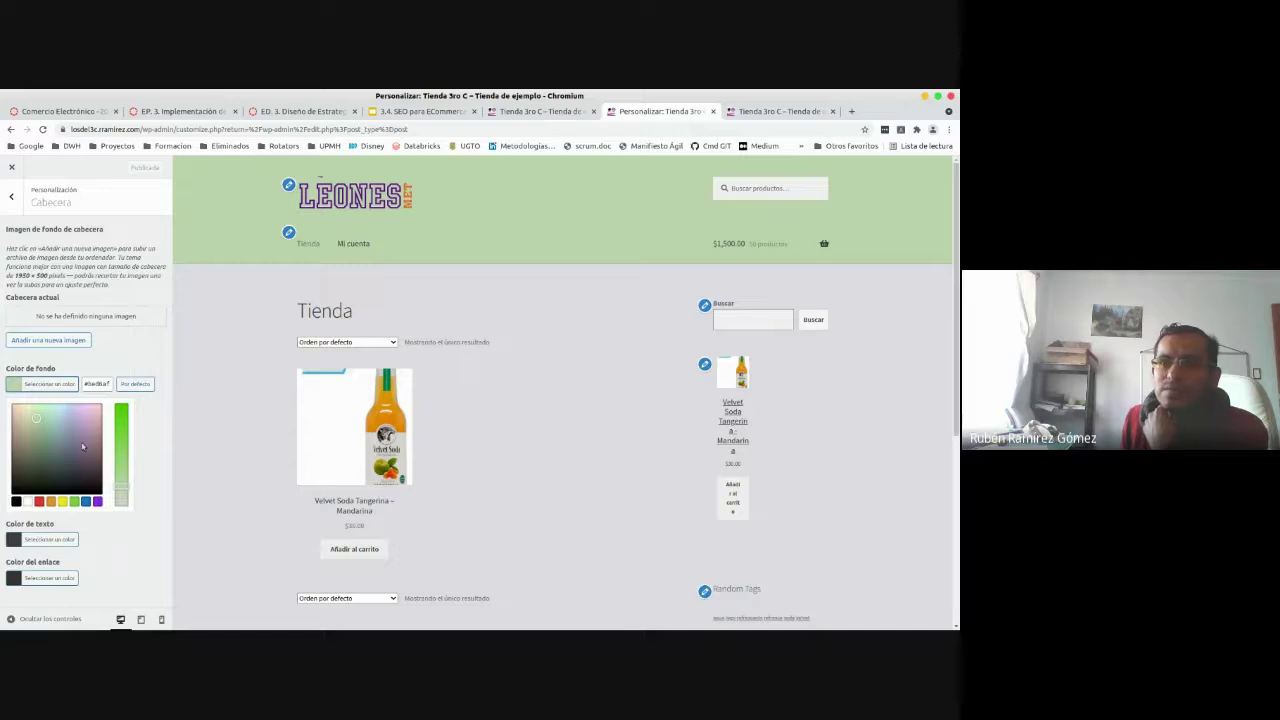
{"action": "left_click", "coordinate": [86, 502]}
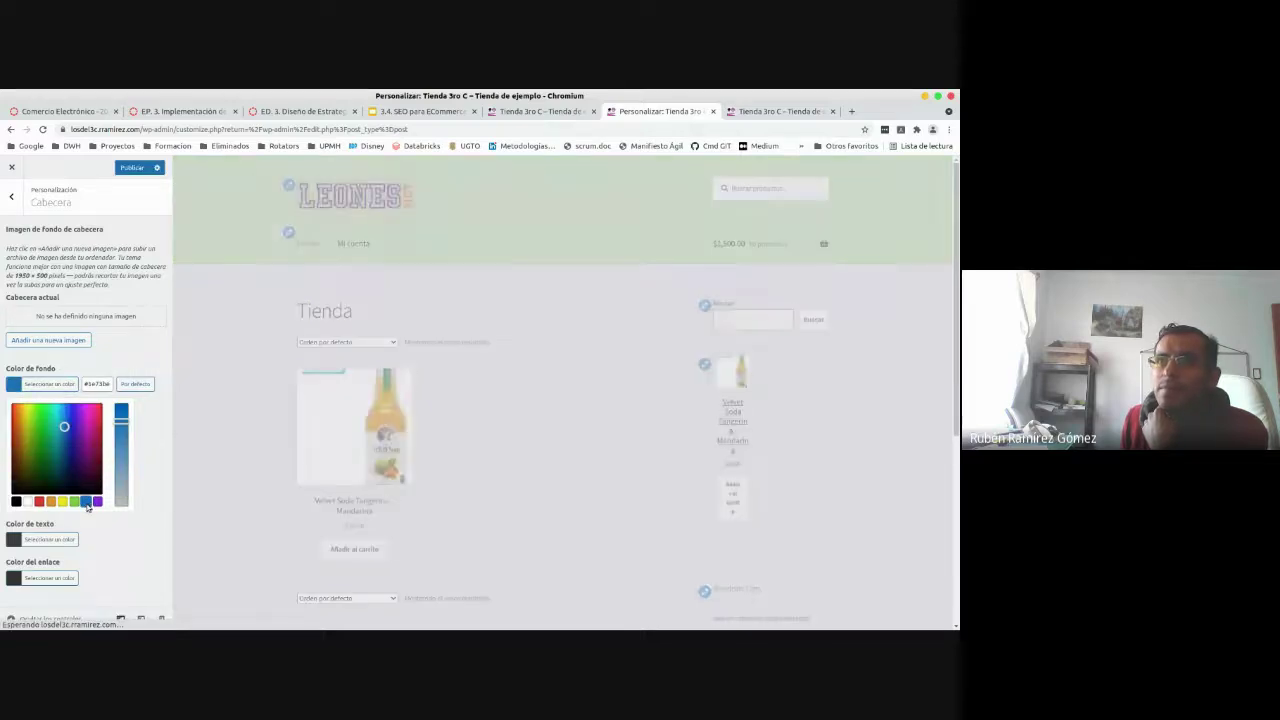
{"action": "left_click", "coordinate": [97, 502]}
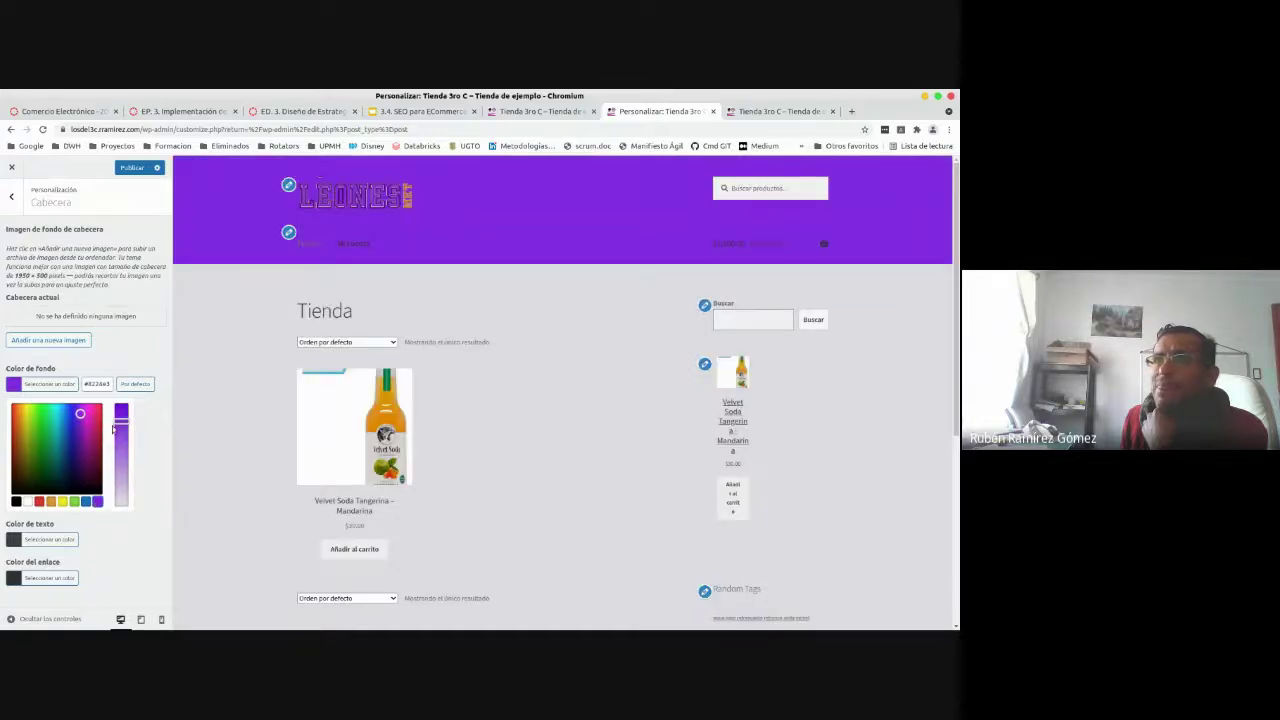
- Lighten the purple header background to a light lavender and publish the change
{"action": "left_click_drag", "start_coordinate": [120, 421], "coordinate": [122, 467]}
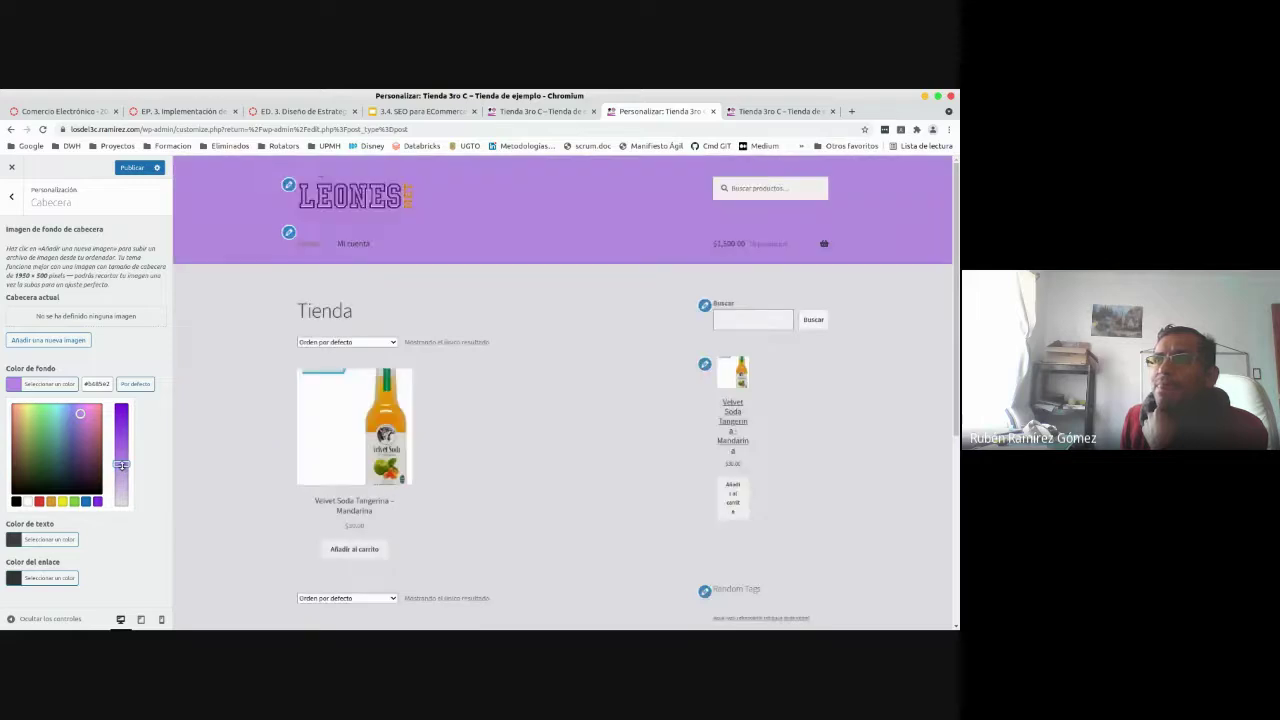
{"action": "left_click_drag", "start_coordinate": [121, 465], "coordinate": [122, 488]}
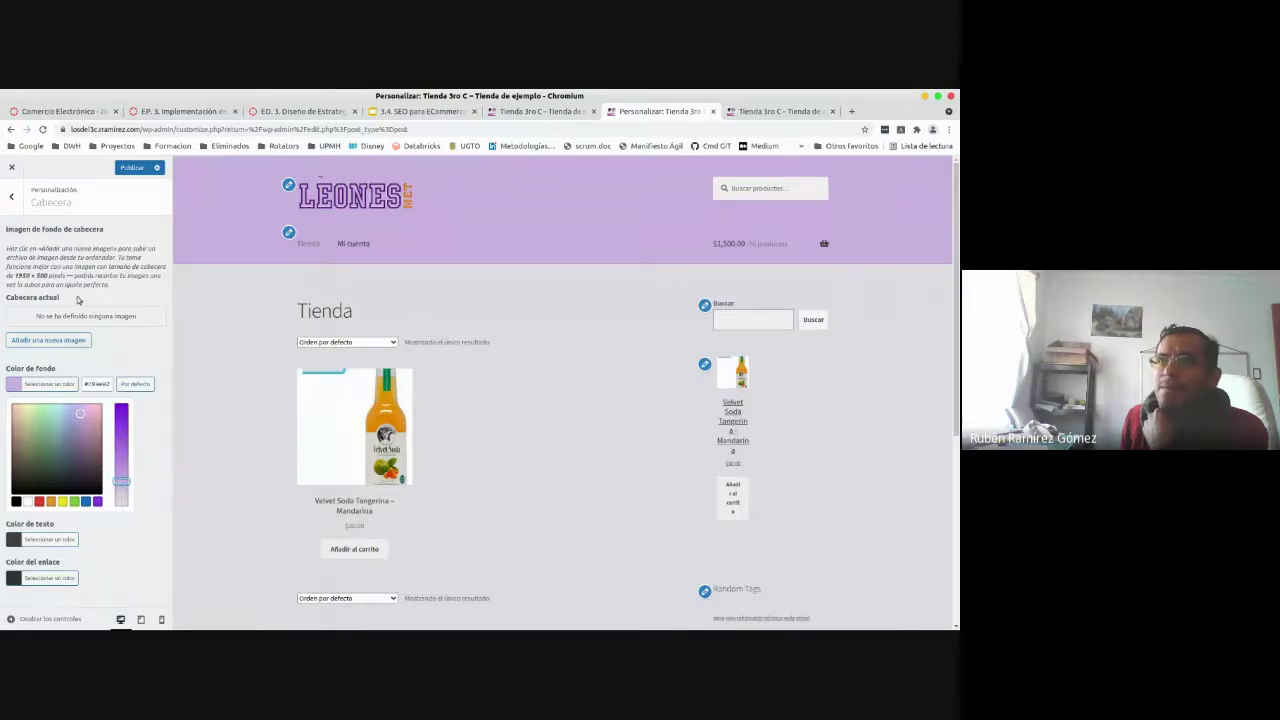
{"action": "left_click", "coordinate": [136, 168]}
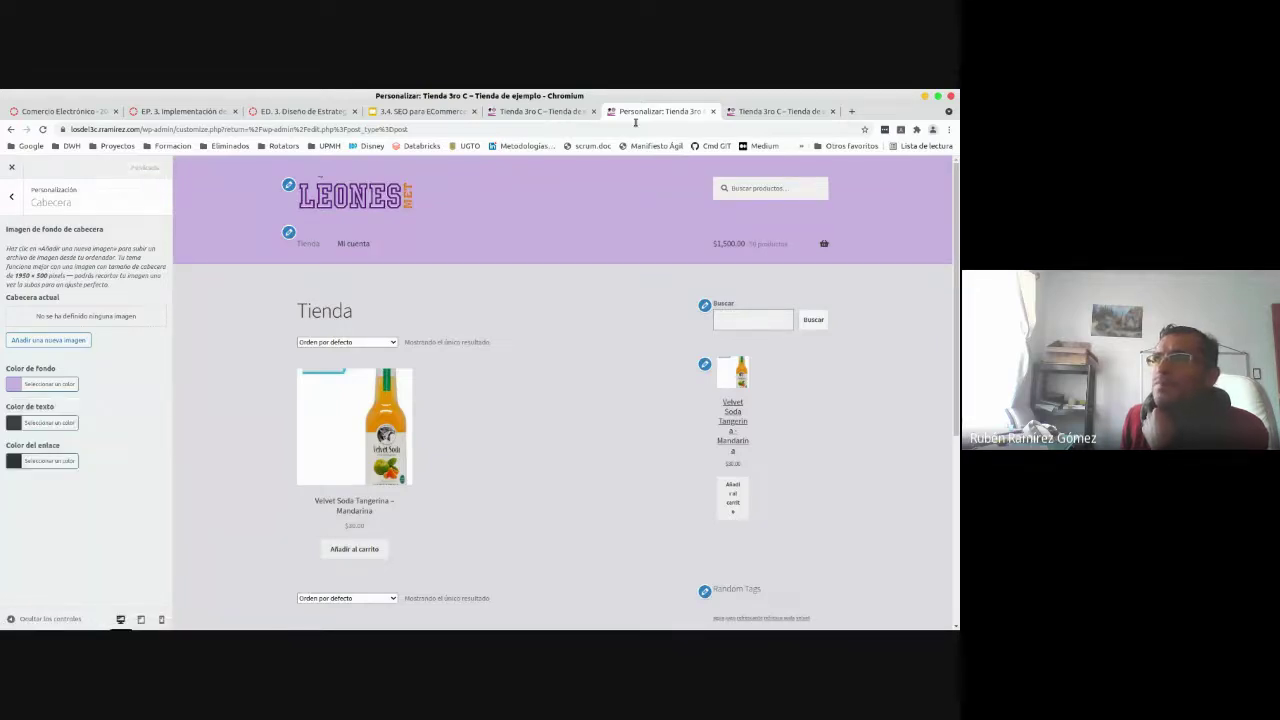
- Bring the live Tienda 3ro C store tab to the front and reload it to check the header colour
{"action": "left_click", "coordinate": [748, 112]}
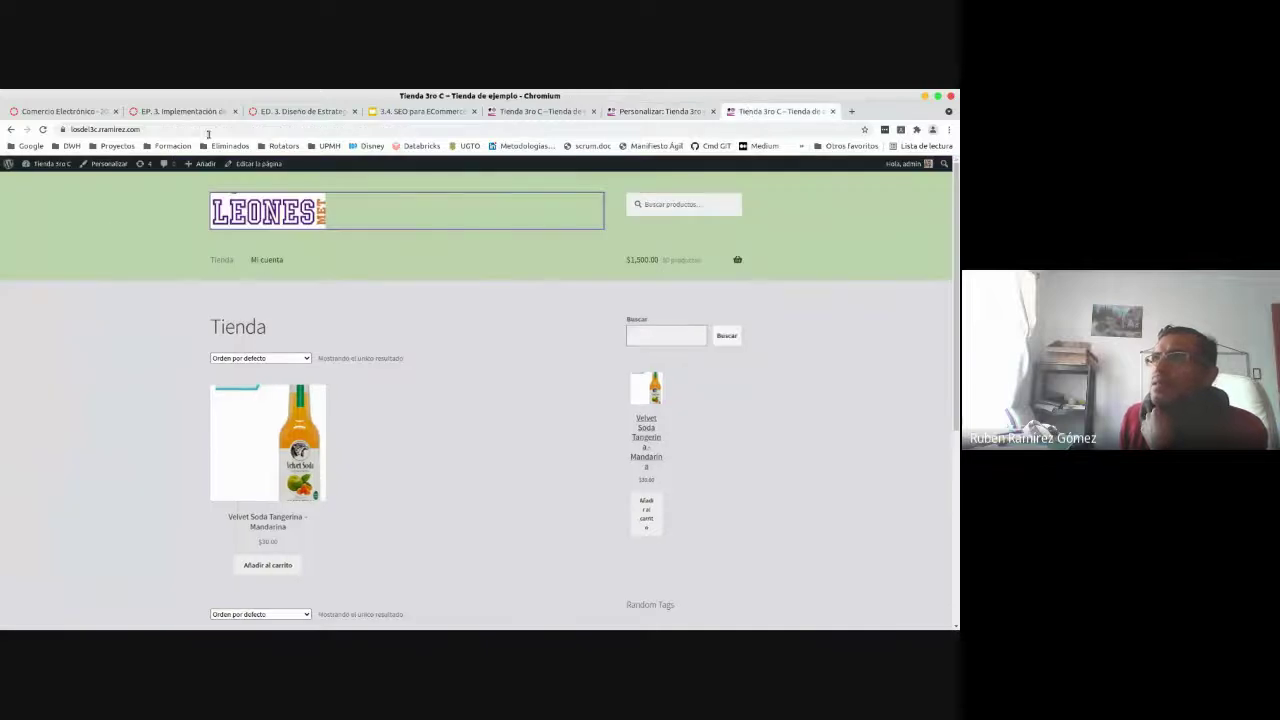
{"action": "left_click", "coordinate": [642, 108]}
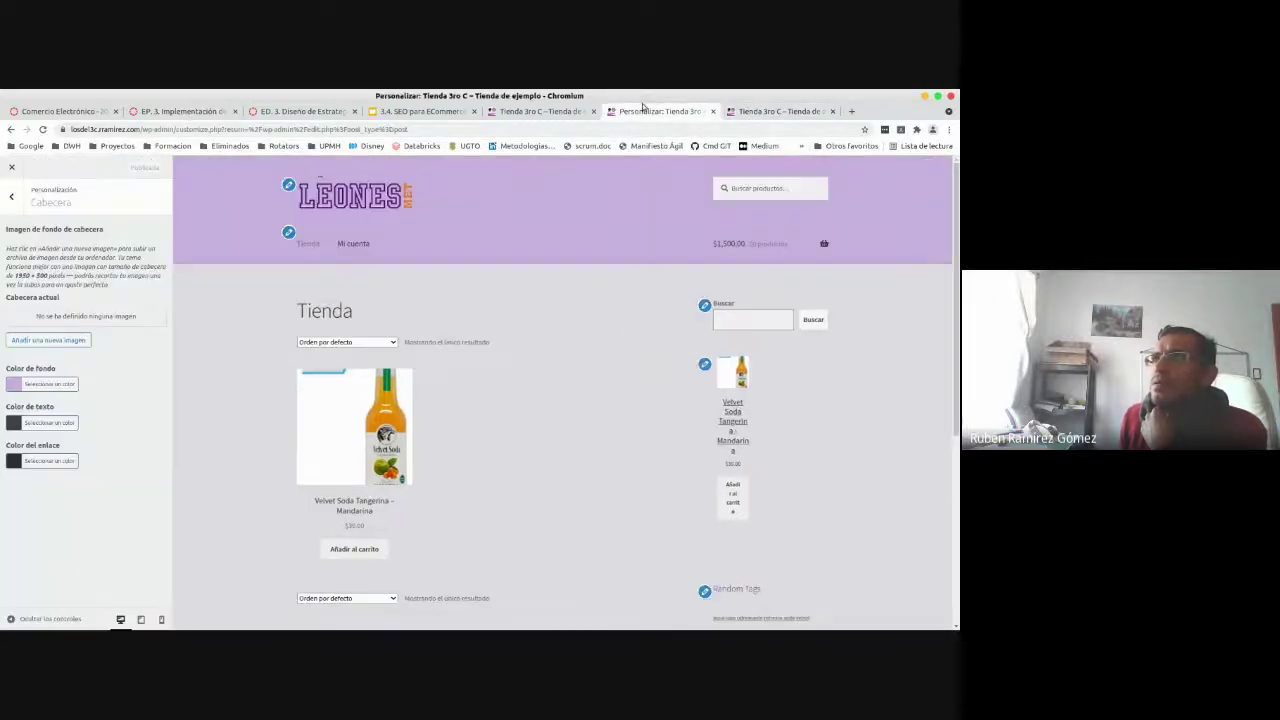
{"action": "left_click", "coordinate": [536, 112]}
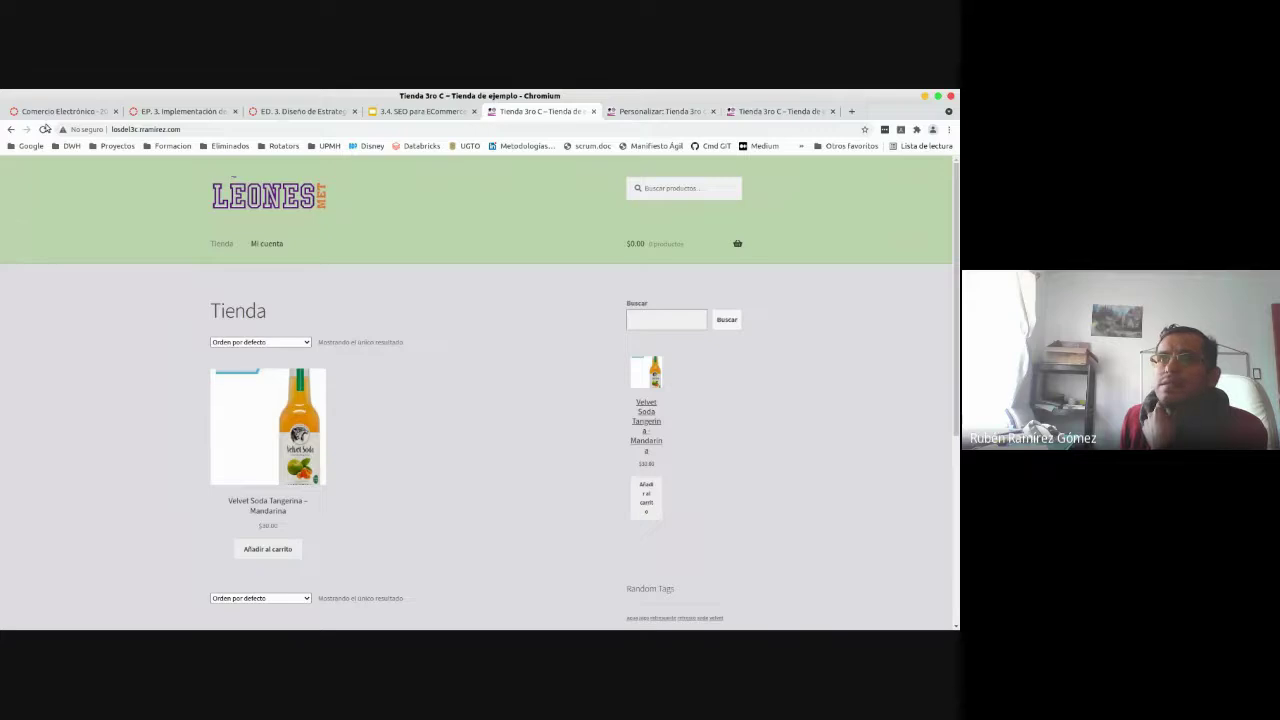
{"action": "left_click", "coordinate": [42, 131]}
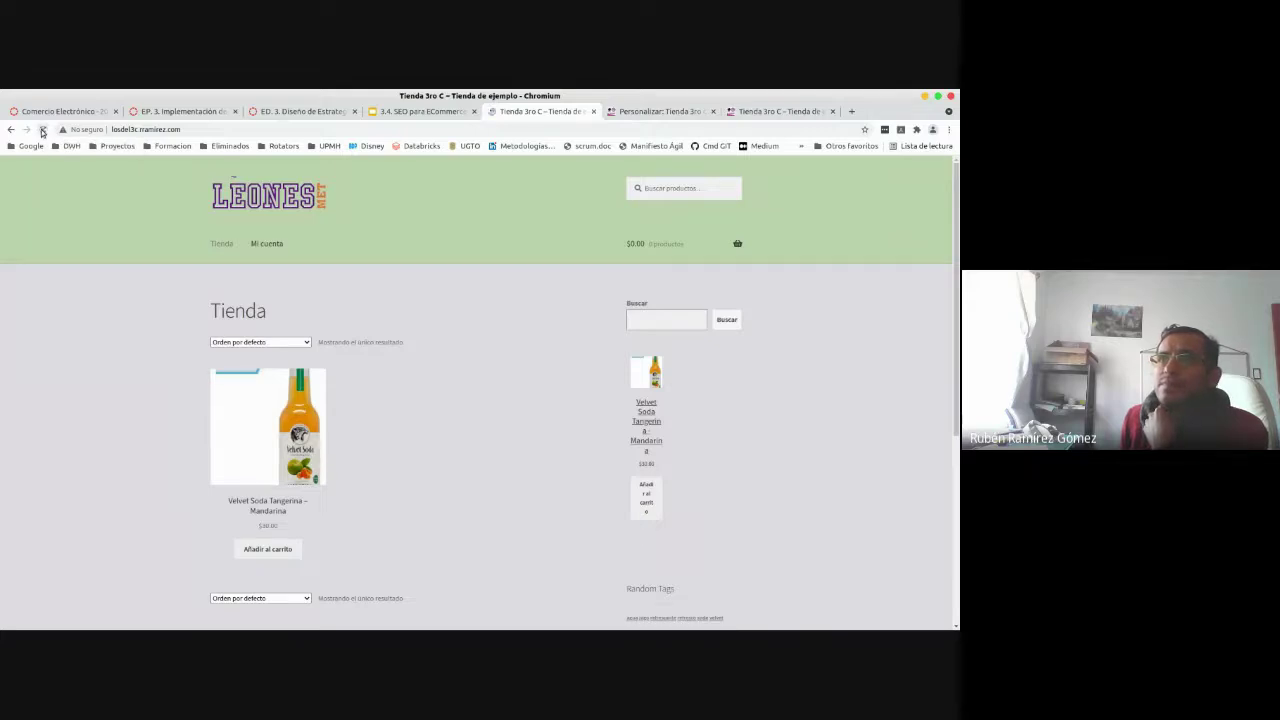